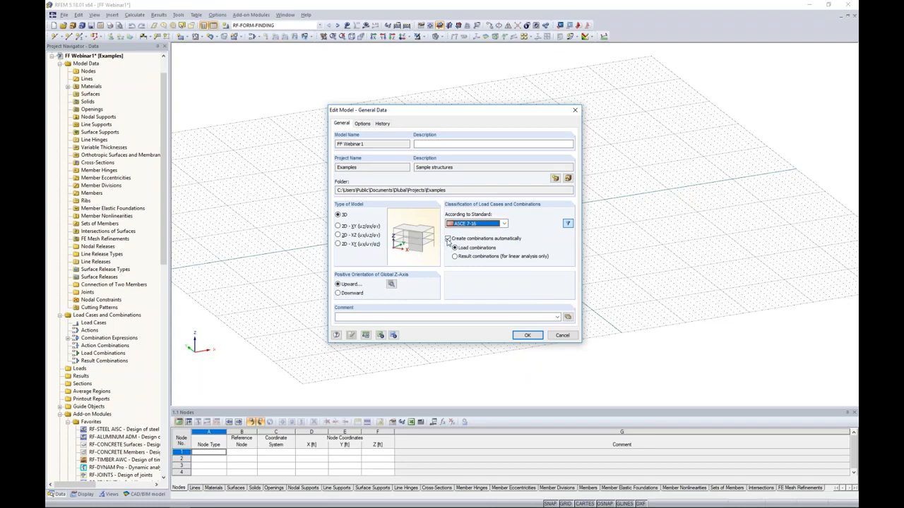
# Confirm the model's general data with automatic load combinations enabled and the form-finding, cutting-pattern and CAD/BIM options active.
pyautogui.click(448, 239)
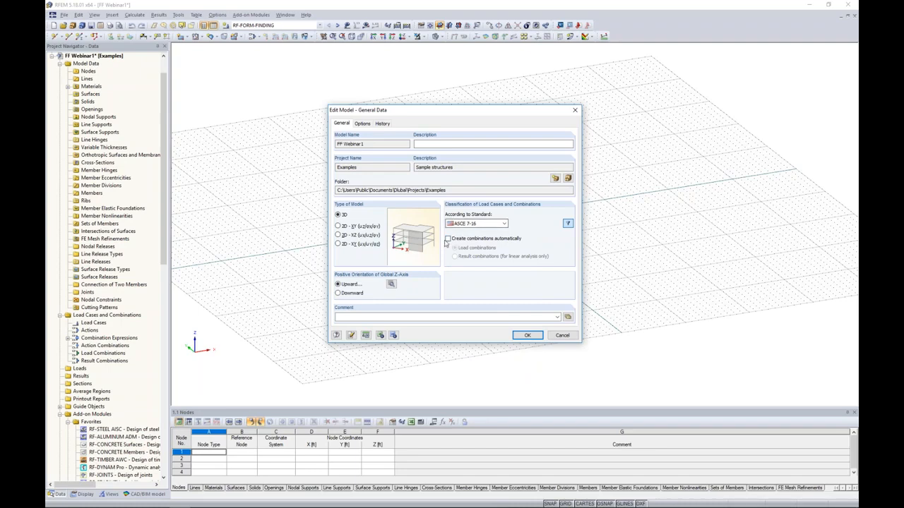
pyautogui.click(448, 239)
pyautogui.click(360, 124)
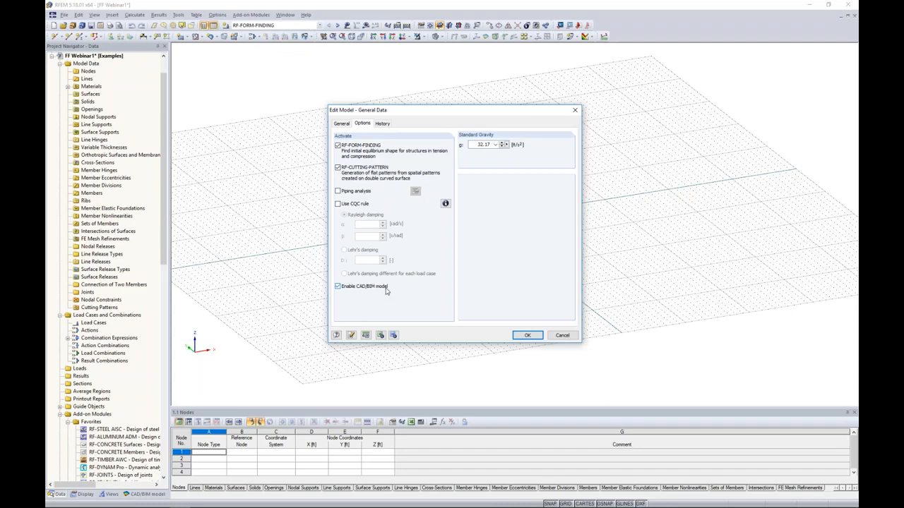
pyautogui.click(520, 335)
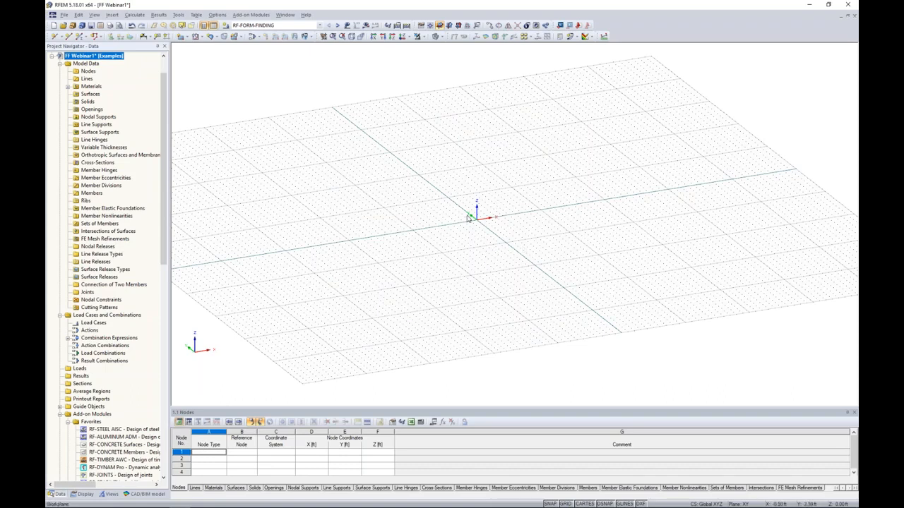
# Enlarge the input table area moderately so that more node rows fit below the model view.
pyautogui.moveTo(420, 407); pyautogui.dragTo(431, 331)
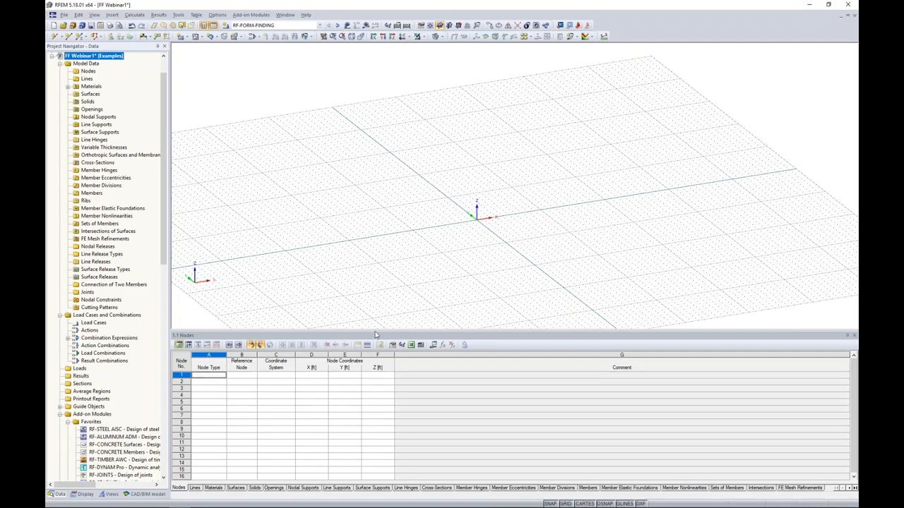
pyautogui.moveTo(375, 331); pyautogui.dragTo(365, 380)
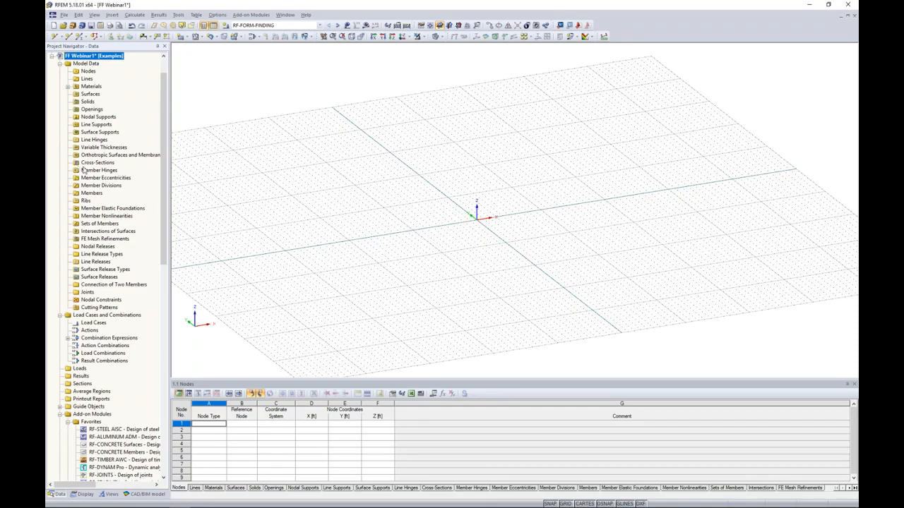
# Look through the load case entries and the available add-on modules in the project data tree.
pyautogui.scroll(-2, 162, 177)
pyautogui.scroll(-9, 153, 233)
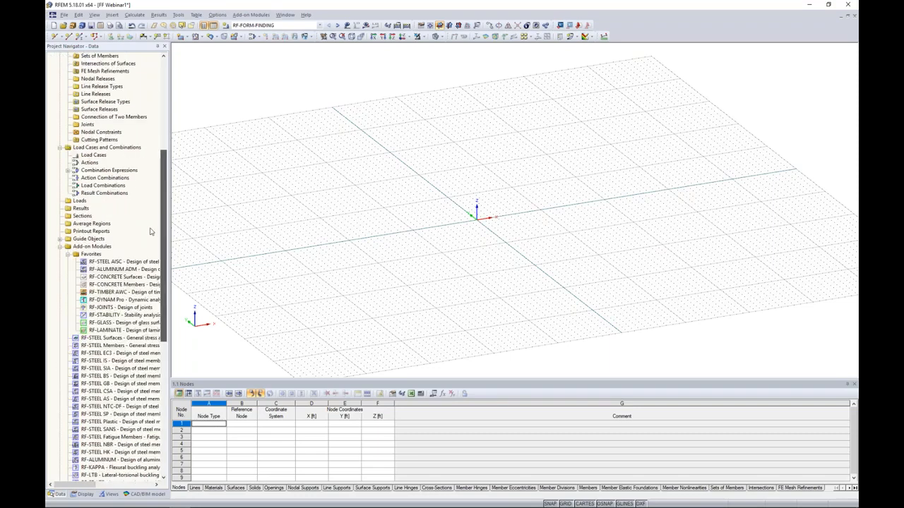
pyautogui.scroll(-3, 153, 261)
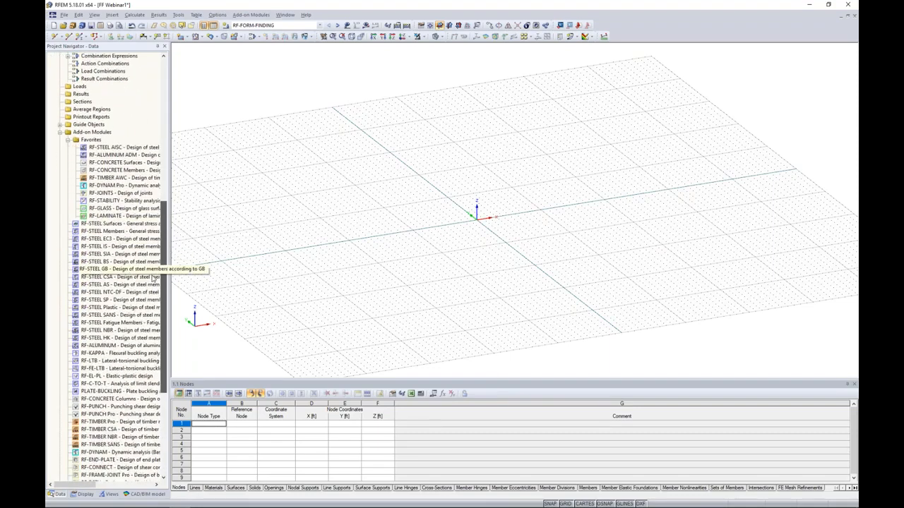
pyautogui.scroll(-4, 153, 284)
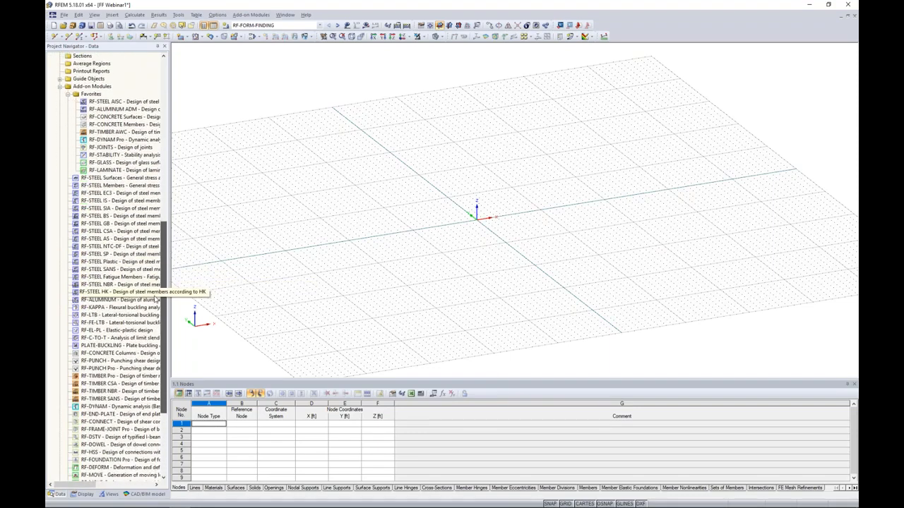
pyautogui.scroll(3, 156, 323)
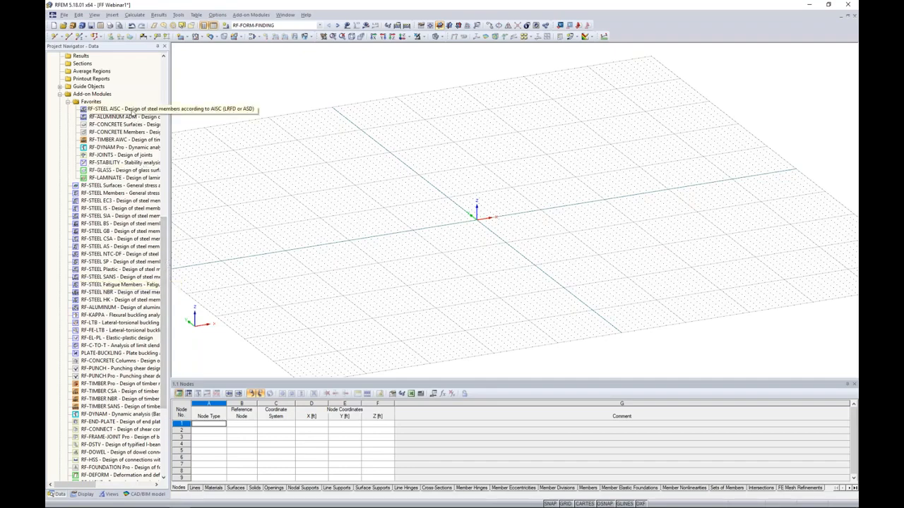
pyautogui.moveTo(164, 232); pyautogui.dragTo(182, 89)
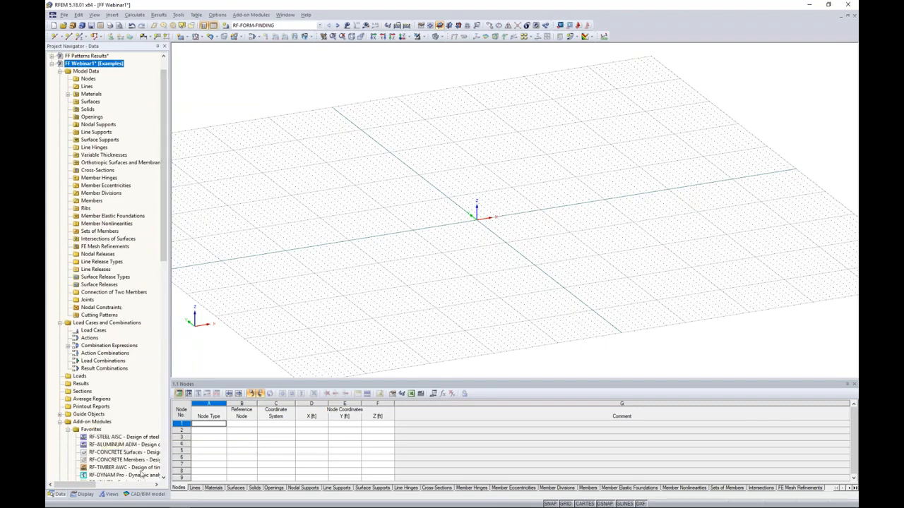
# Import the IFC file Concrete Office Building.ifc as a CAD/BIM model.
pyautogui.click(145, 494)
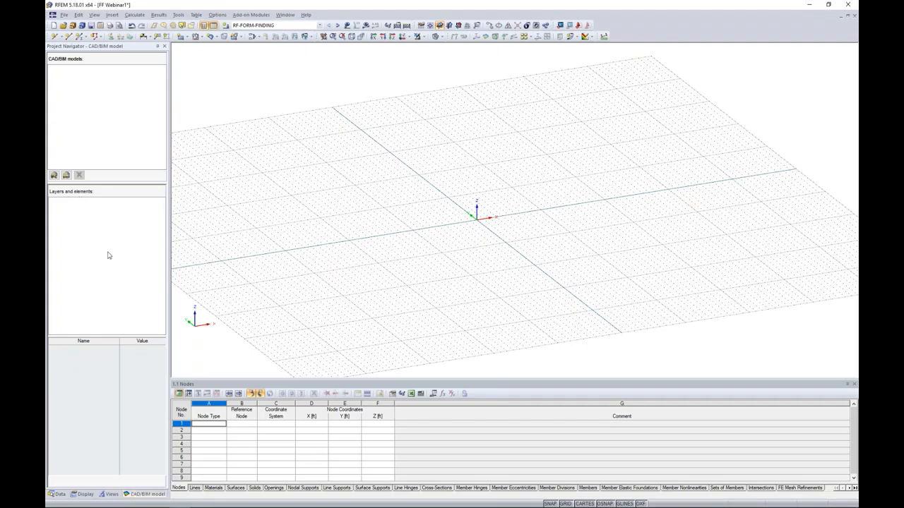
pyautogui.click(53, 176)
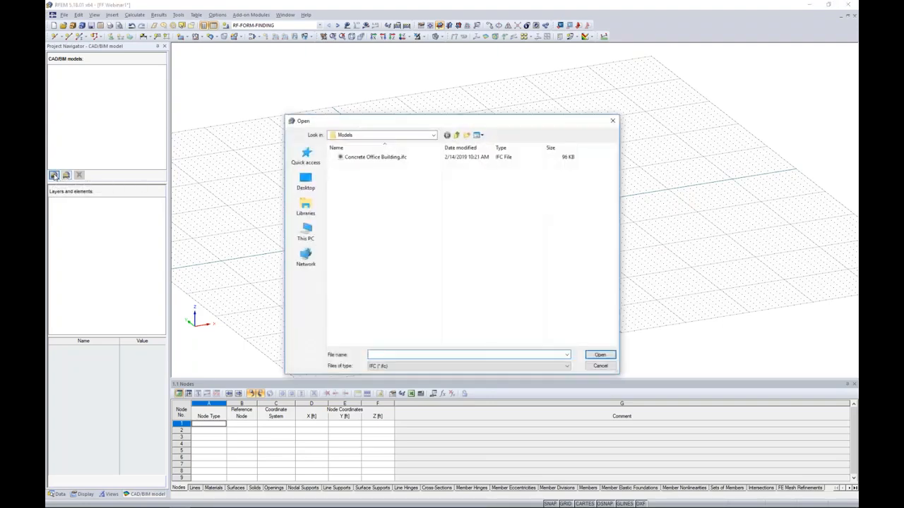
pyautogui.click(362, 159)
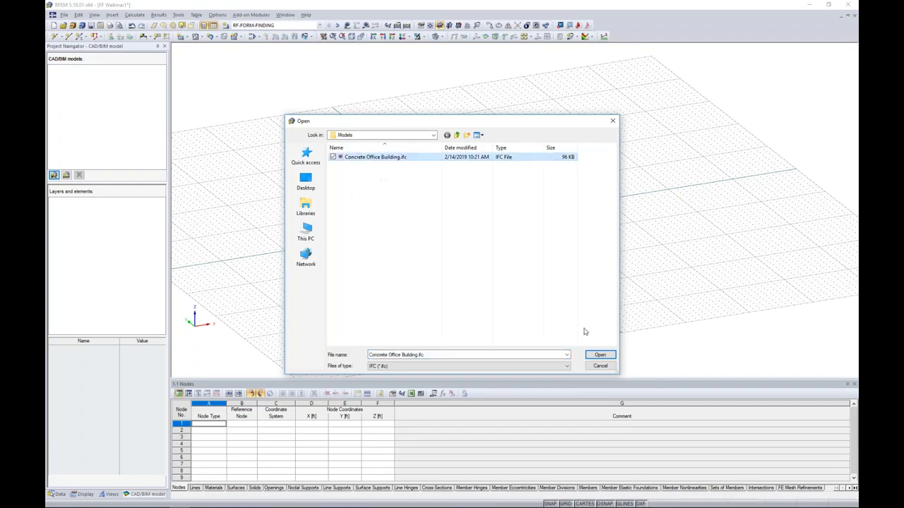
pyautogui.click(596, 355)
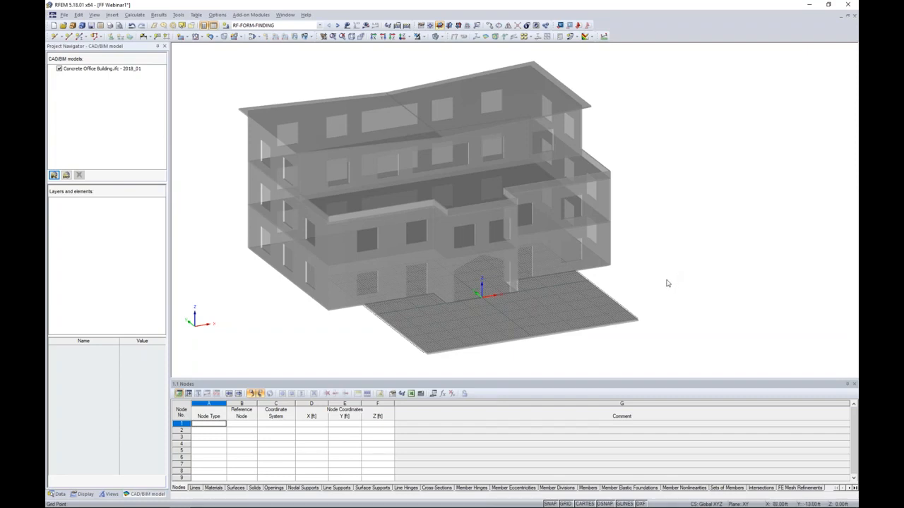
# Create a centric analytical surface with 4000 psi concrete from the ground slab in front of the imported building.
pyautogui.moveTo(668, 282)
pyautogui.keyDown('ctrl'); pyautogui.mouseDown(button='middle')
pyautogui.moveTo(663, 231)
pyautogui.moveTo(674, 268)
pyautogui.mouseUp(button='middle'); pyautogui.keyUp('ctrl')
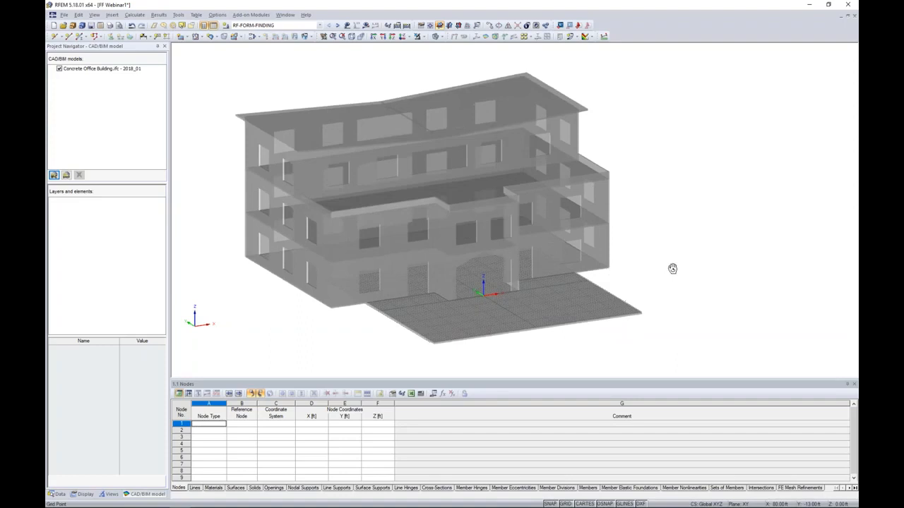
pyautogui.scroll(2, 662, 286)
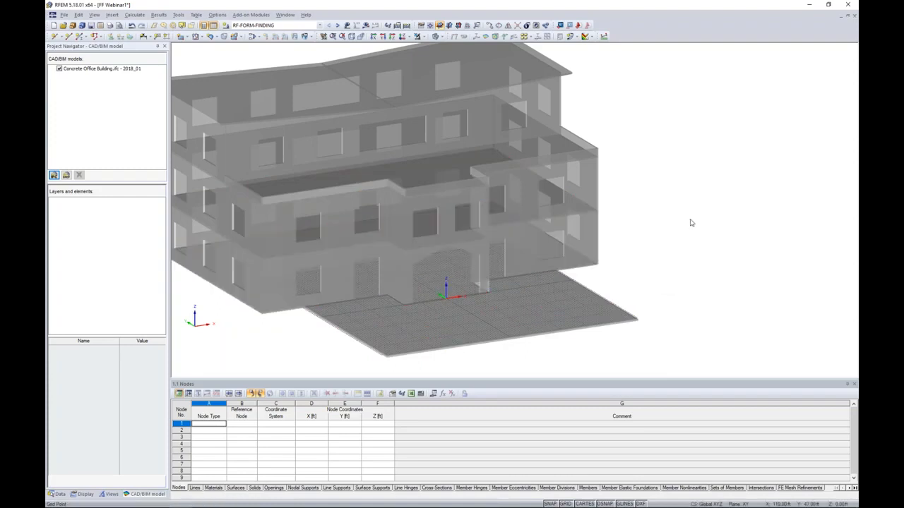
pyautogui.moveTo(673, 276); pyautogui.dragTo(709, 268, button='middle')
pyautogui.scroll(3, 688, 276)
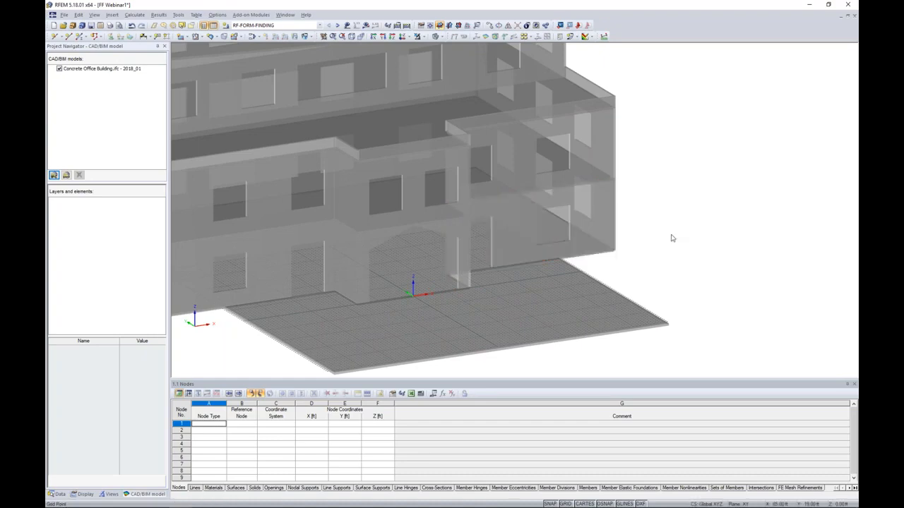
pyautogui.scroll(-2, 672, 238)
pyautogui.moveTo(672, 238); pyautogui.dragTo(691, 245, button='middle')
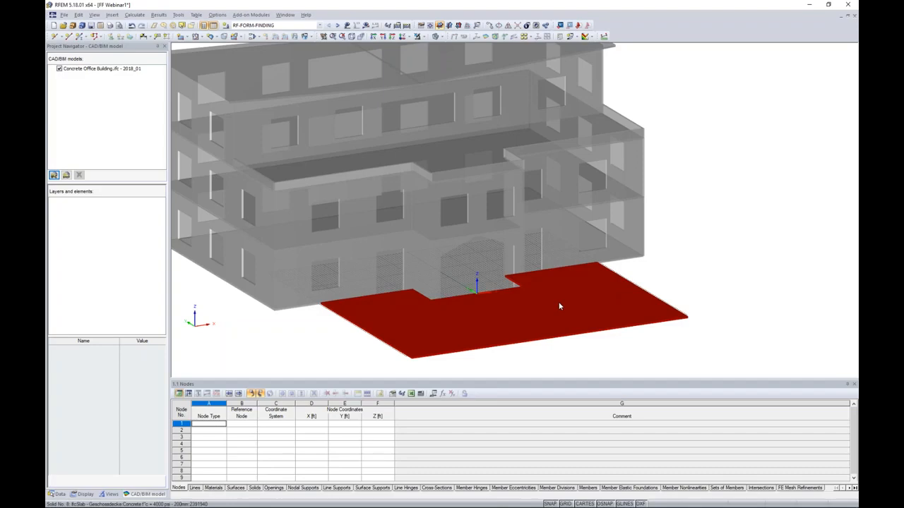
pyautogui.rightClick(565, 283)
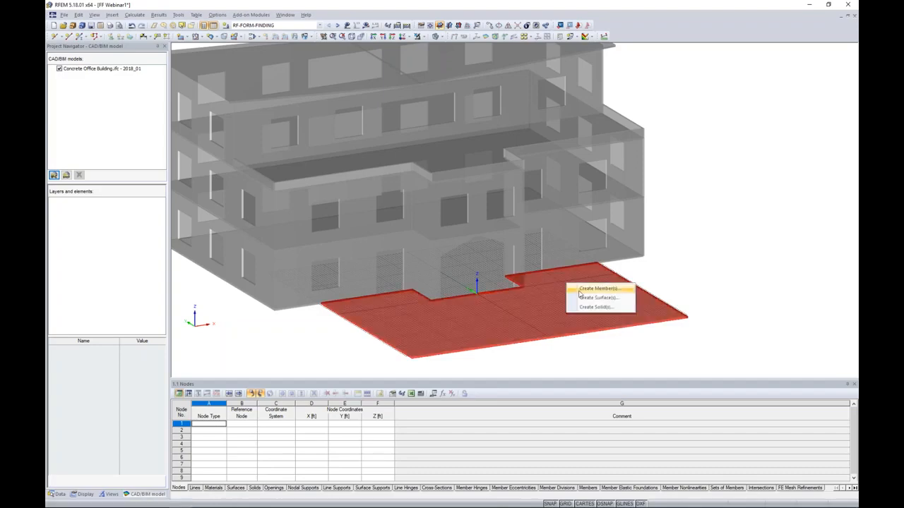
pyautogui.click(583, 298)
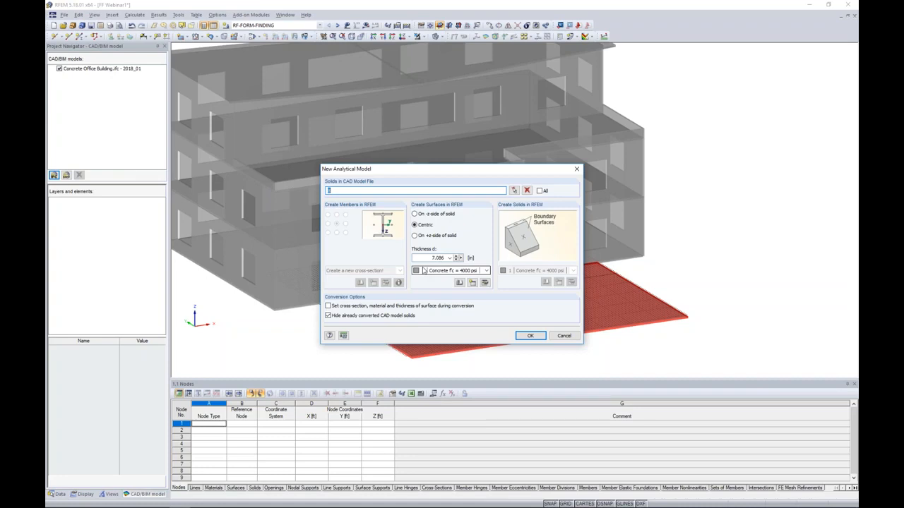
pyautogui.click(528, 336)
pyautogui.click(631, 318)
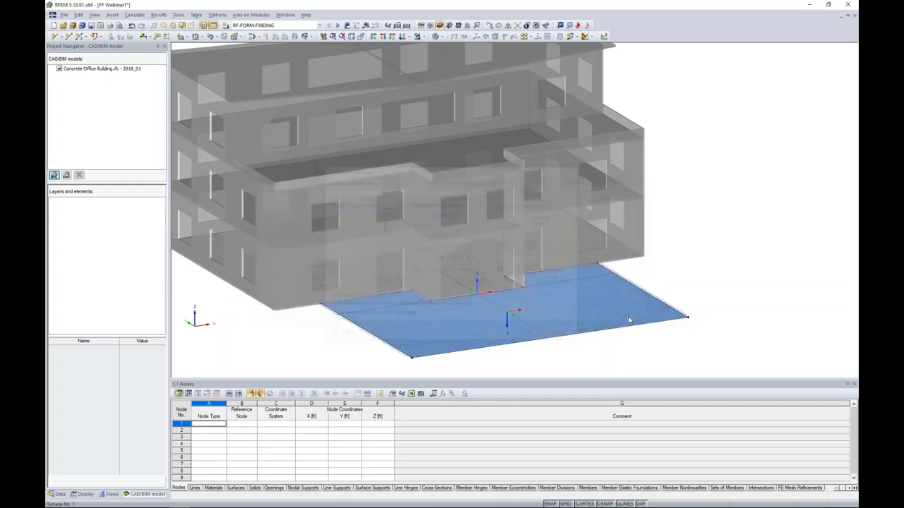
# Hide the imported office building model and show the remaining slab surface in wireframe display.
pyautogui.click(59, 69)
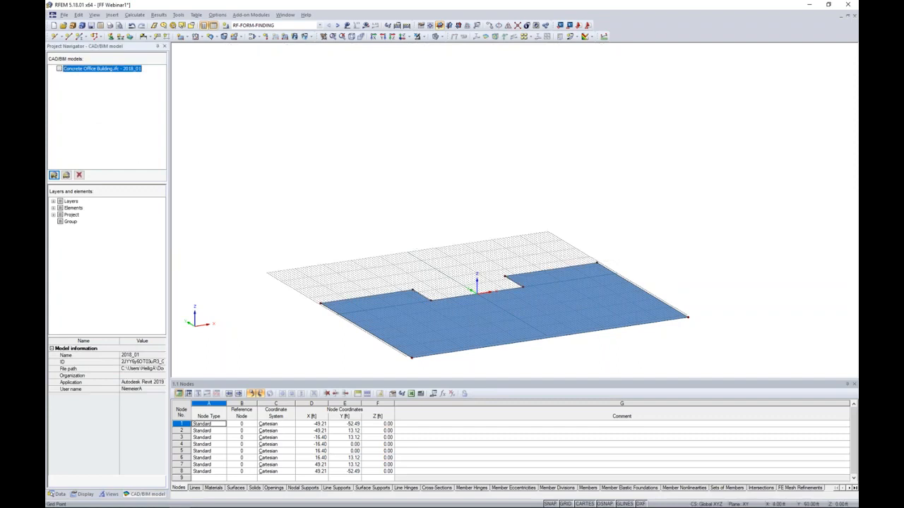
pyautogui.scroll(4, 484, 236)
pyautogui.scroll(2, 497, 255)
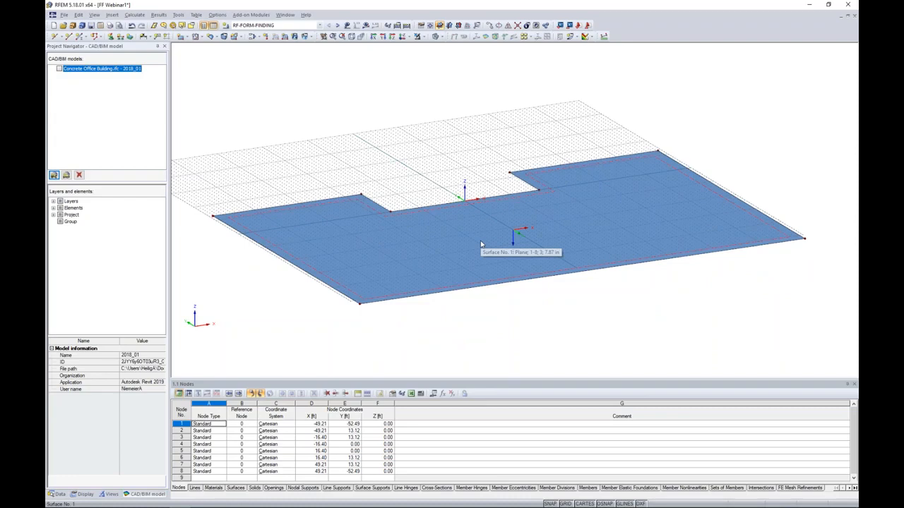
pyautogui.keyDown('ctrl'); pyautogui.moveTo(467, 228); pyautogui.dragTo(427, 80, button='middle'); pyautogui.keyUp('ctrl')
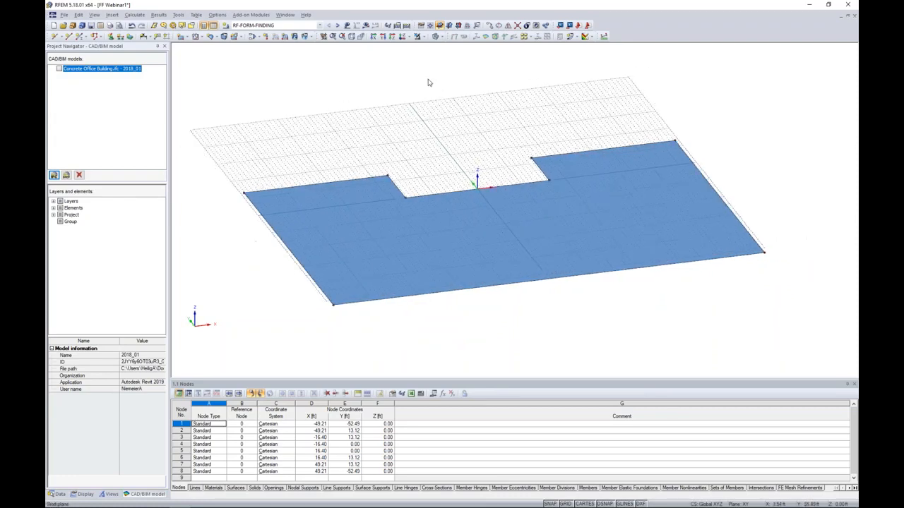
pyautogui.click(441, 37)
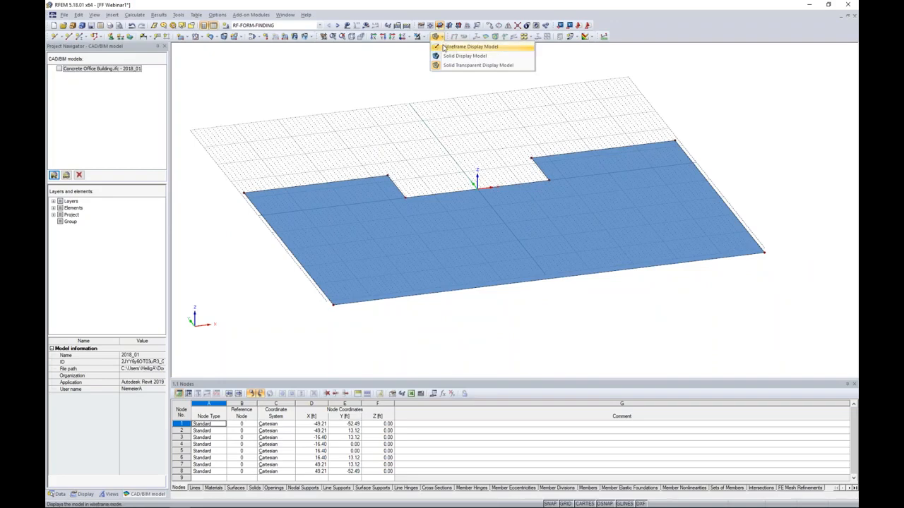
pyautogui.click(443, 47)
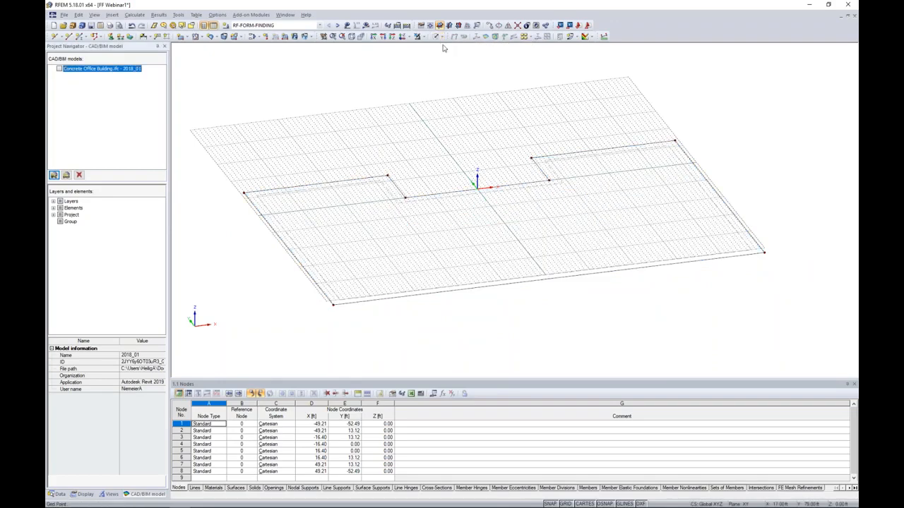
# Divide the slab's rear edge on the negative-X side of the notch with a new intermediate node 23 ft from the line end.
pyautogui.click(324, 186)
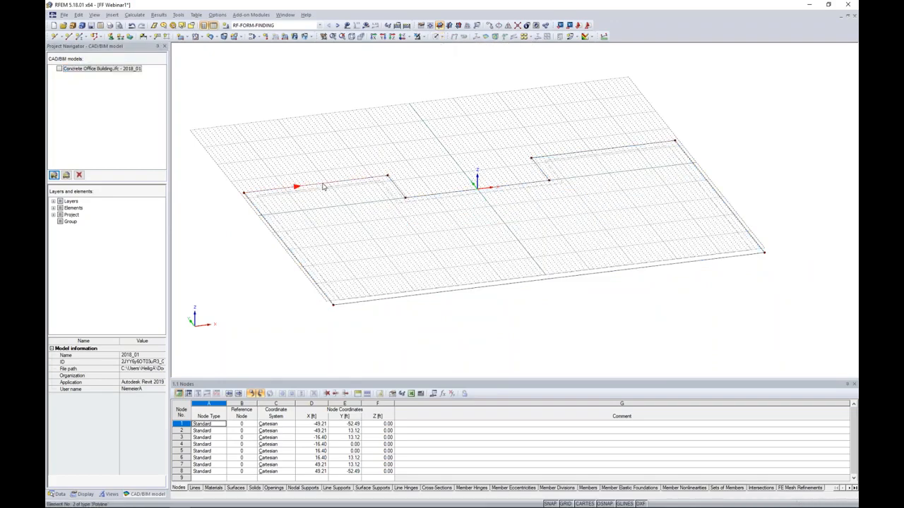
pyautogui.rightClick(323, 186)
pyautogui.moveTo(350, 221)
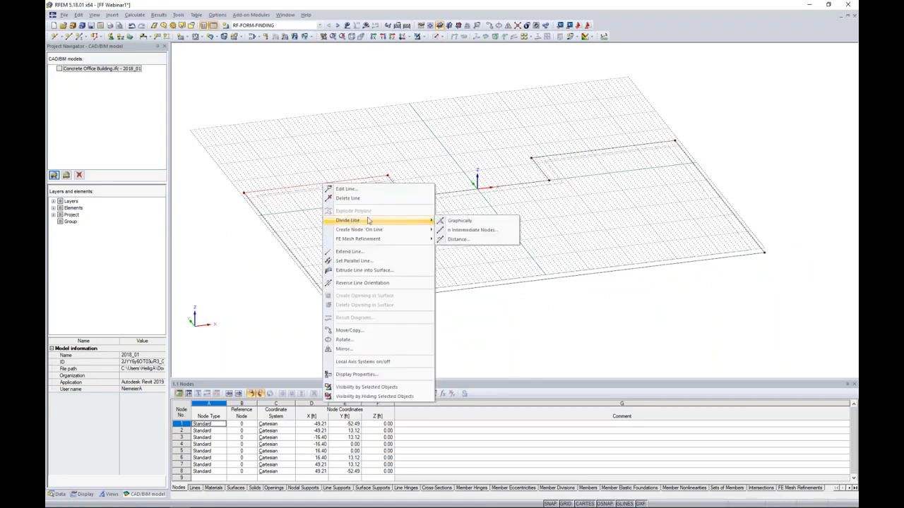
pyautogui.click(457, 240)
pyautogui.moveTo(468, 151); pyautogui.dragTo(534, 139)
pyautogui.doubleClick(586, 255)
pyautogui.write('23')
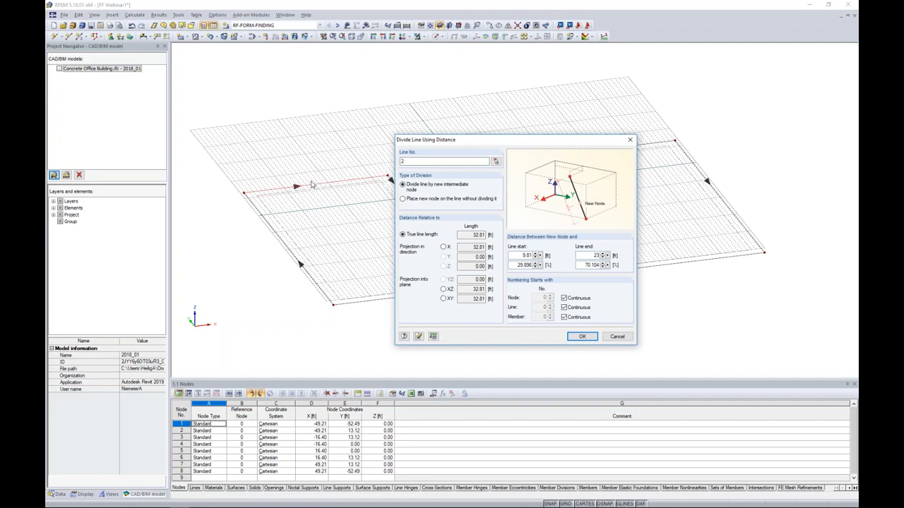
pyautogui.click(582, 336)
# Copy the new division node and the adjacent notch corner node to the positive-X rear edge, placing the division node's copy on its notch corner.
pyautogui.scroll(3, 335, 192)
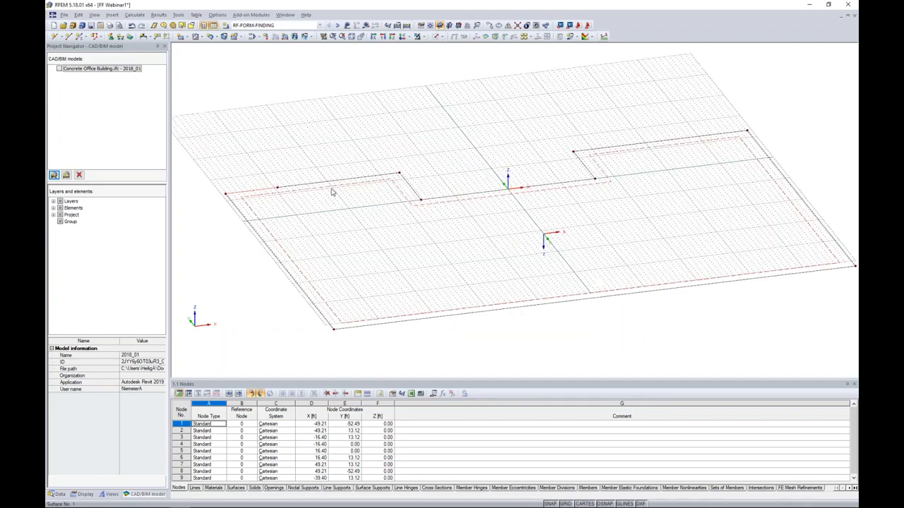
pyautogui.click(266, 188)
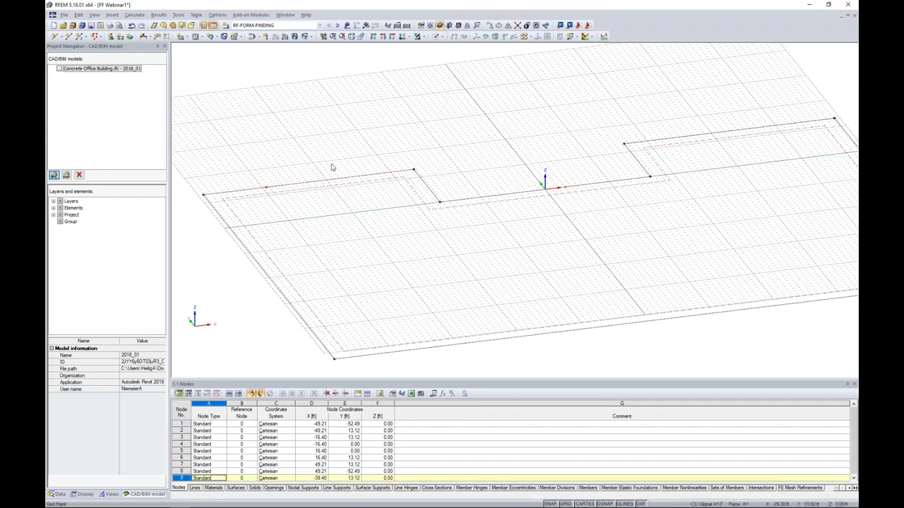
pyautogui.click(414, 172)
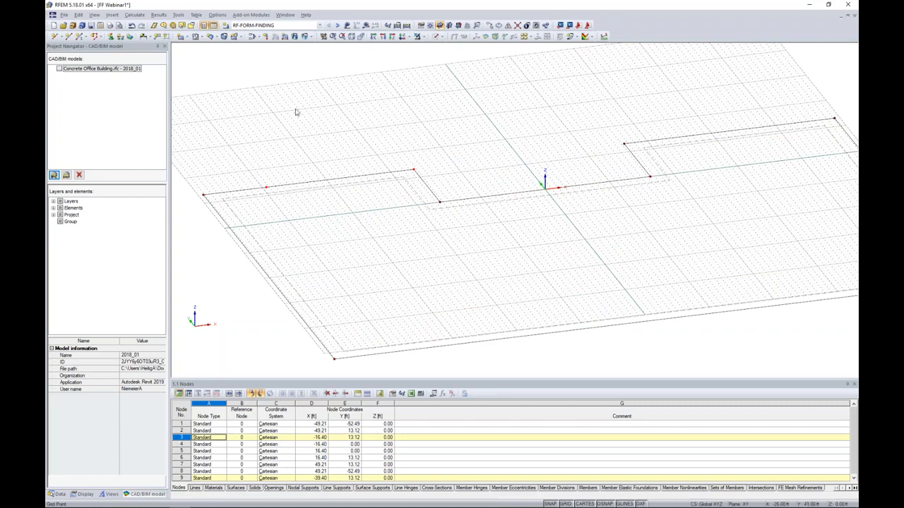
pyautogui.click(267, 188)
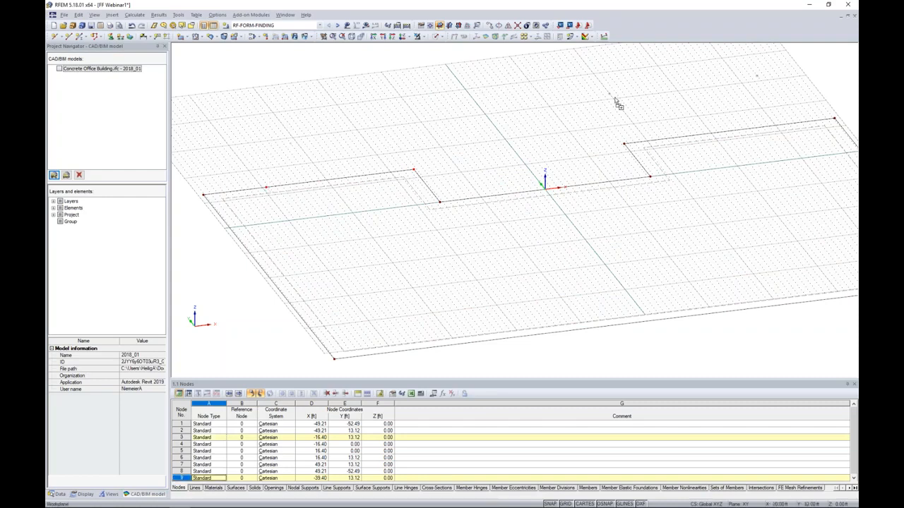
pyautogui.click(629, 145)
pyautogui.click(639, 115)
# Connect the copied node with the slab's rear edge line on the positive-X side of the notch.
pyautogui.moveTo(639, 115); pyautogui.dragTo(557, 127, button='middle')
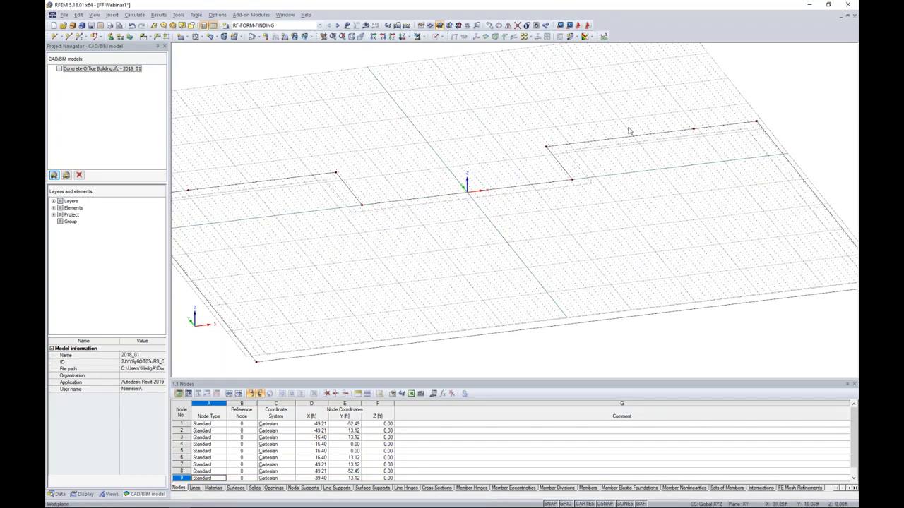
pyautogui.click(517, 27)
pyautogui.moveTo(649, 89); pyautogui.dragTo(721, 165)
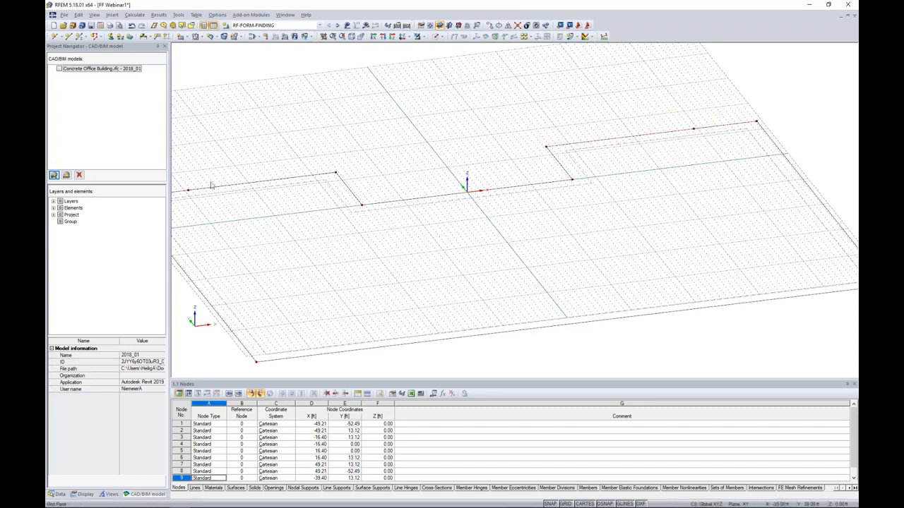
# Copy the two intermediate nodes on the slab's rear edges once, by -30 ft in the Y direction.
pyautogui.keyDown('ctrl'); pyautogui.moveTo(261, 157); pyautogui.dragTo(244, 177, button='middle'); pyautogui.keyUp('ctrl')
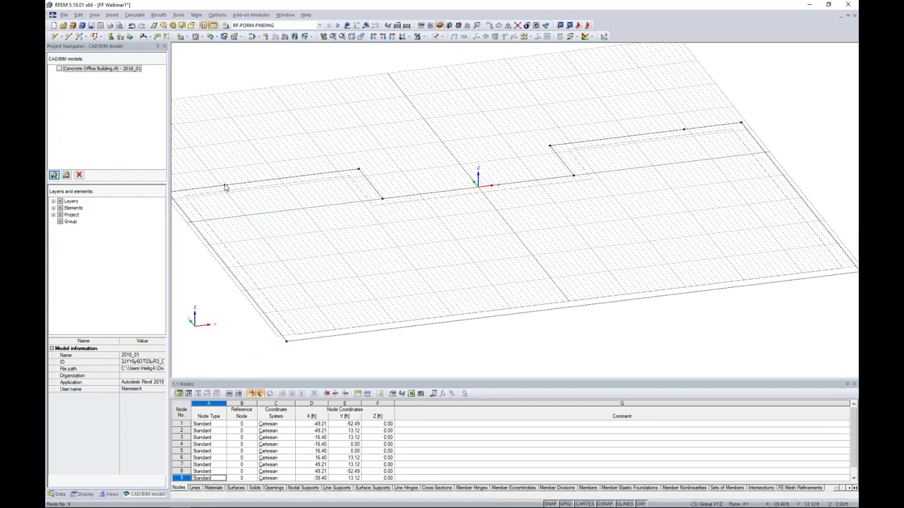
pyautogui.keyDown('ctrl'); pyautogui.click(684, 130); pyautogui.keyUp('ctrl')
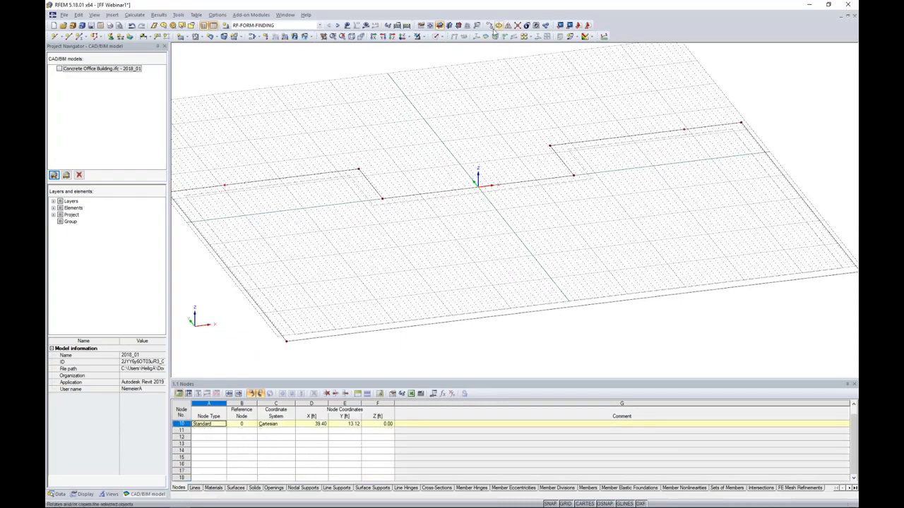
pyautogui.click(488, 26)
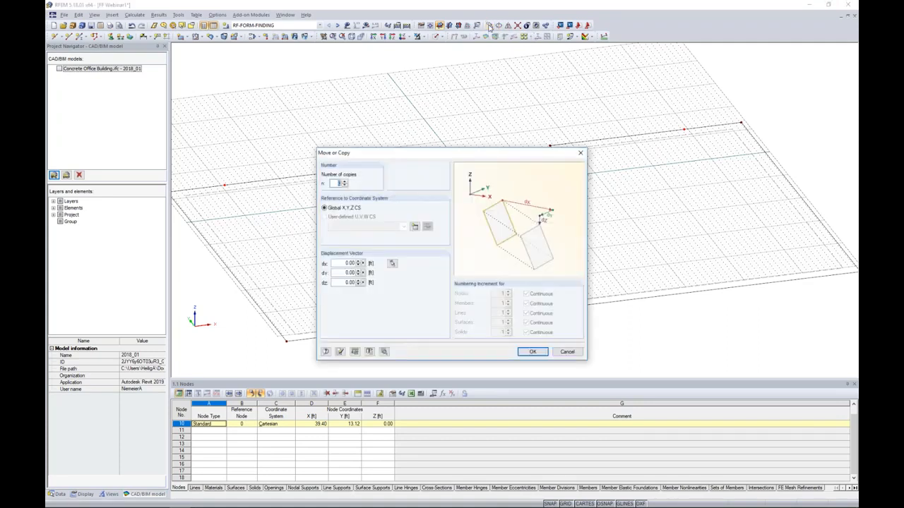
pyautogui.click(344, 182)
pyautogui.click(345, 273)
pyautogui.click(532, 352)
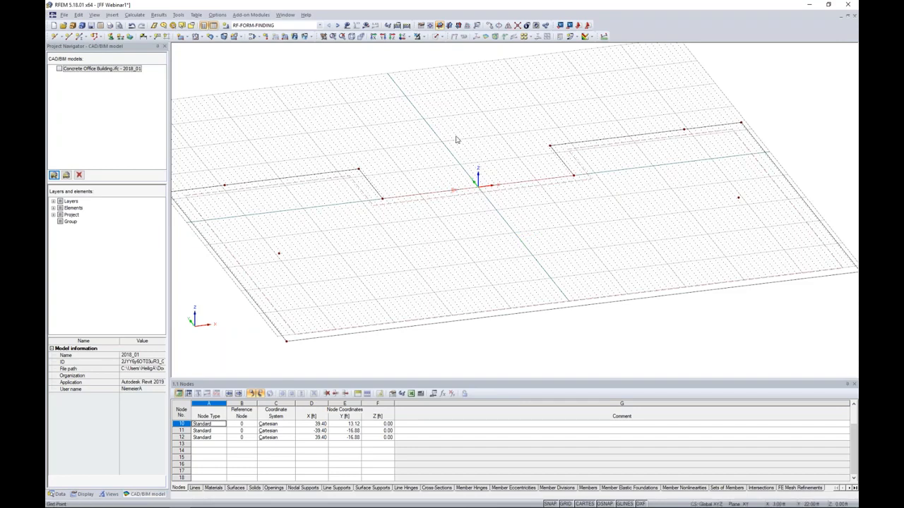
# Insert a node between the two inner notch corner nodes at 50% of the distance.
pyautogui.click(61, 37)
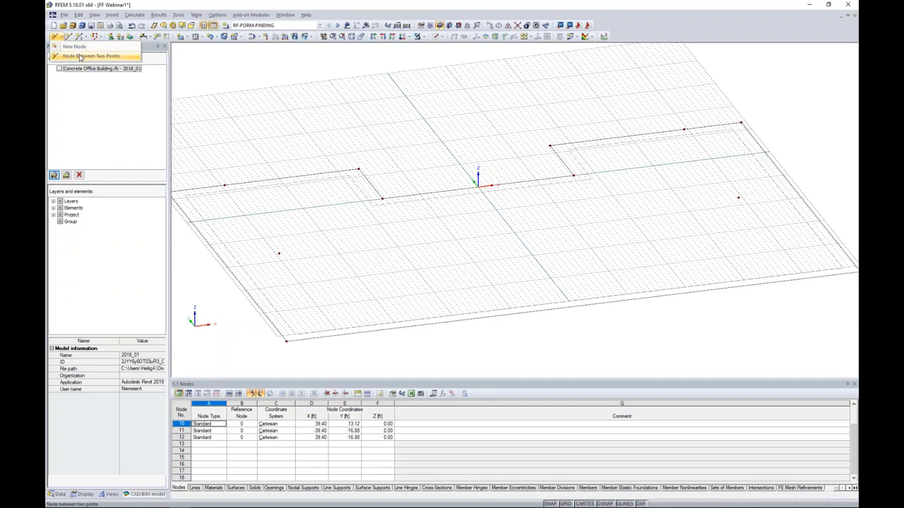
pyautogui.click(79, 58)
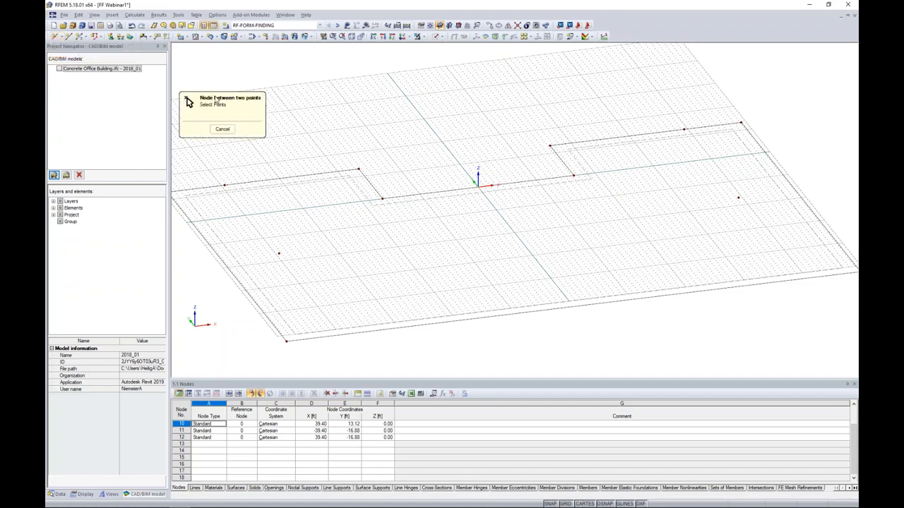
pyautogui.click(388, 192)
pyautogui.click(543, 160)
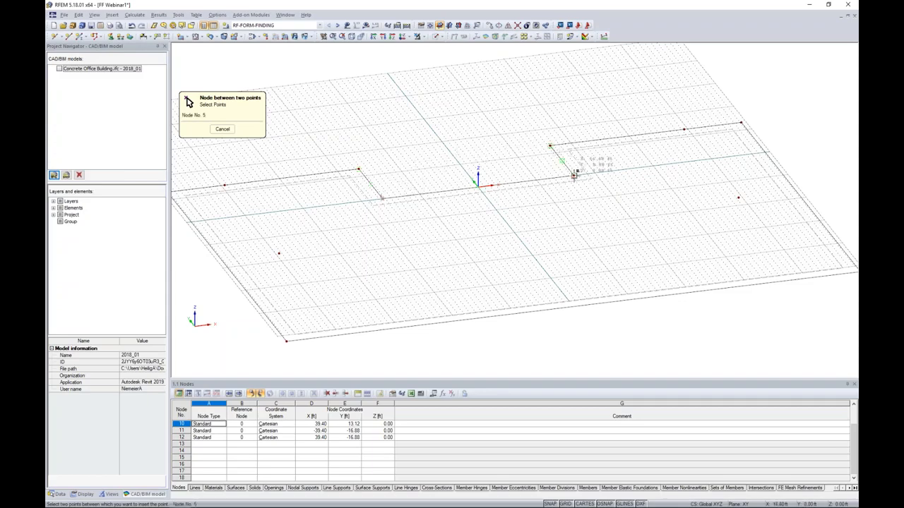
pyautogui.click(574, 175)
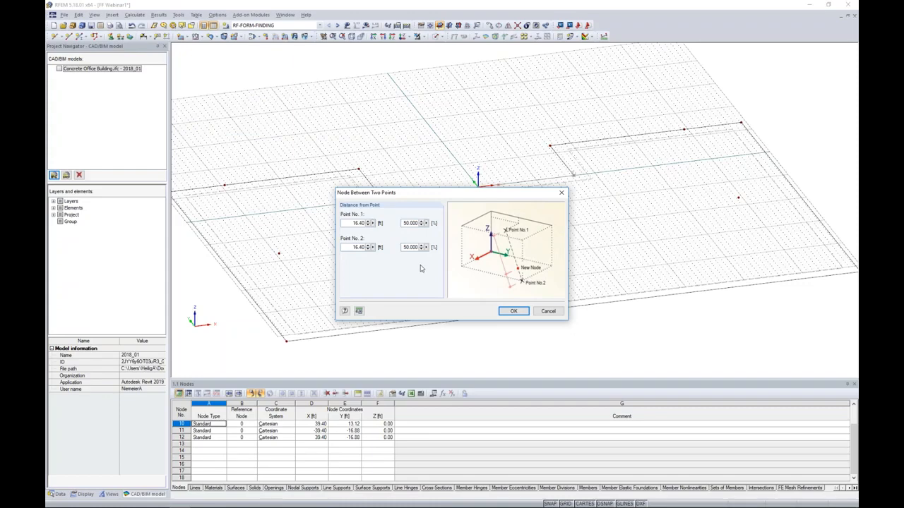
pyautogui.click(510, 312)
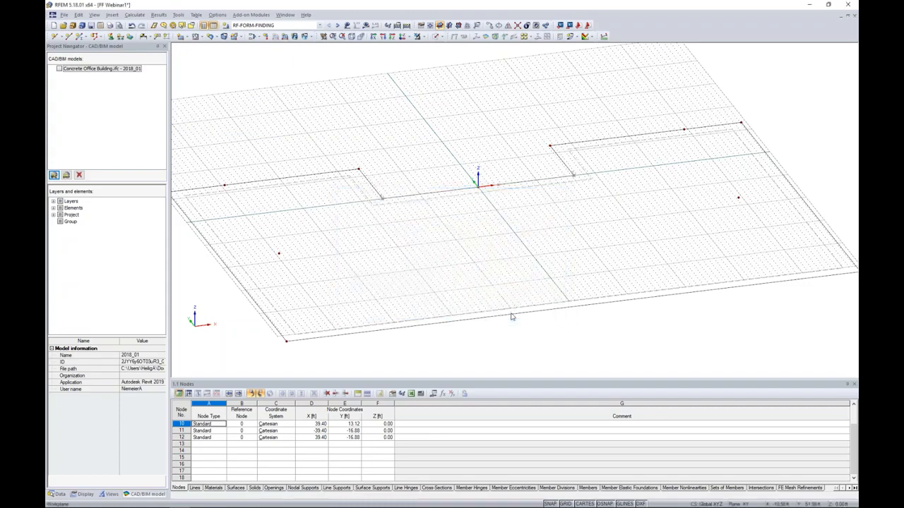
# Copy the new midpoint node at the origin by -33 ft in the Y direction.
pyautogui.click(479, 190)
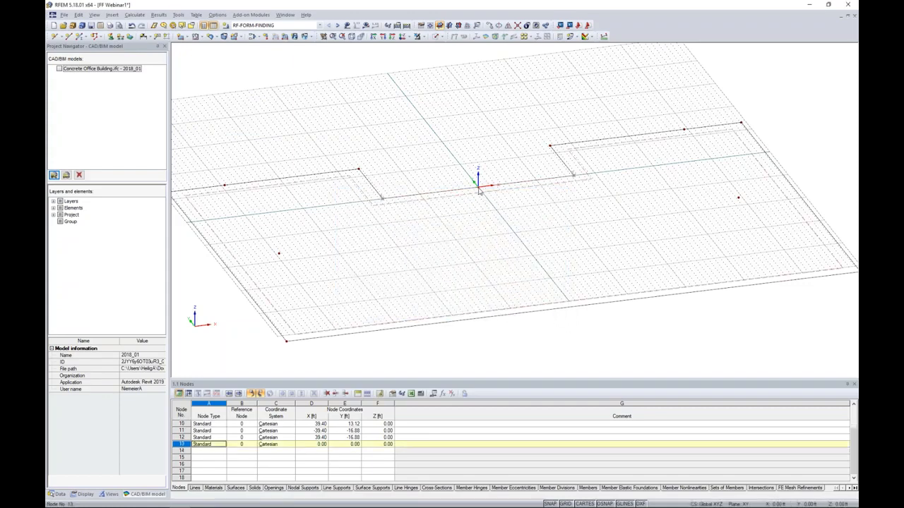
pyautogui.scroll(1, 479, 190)
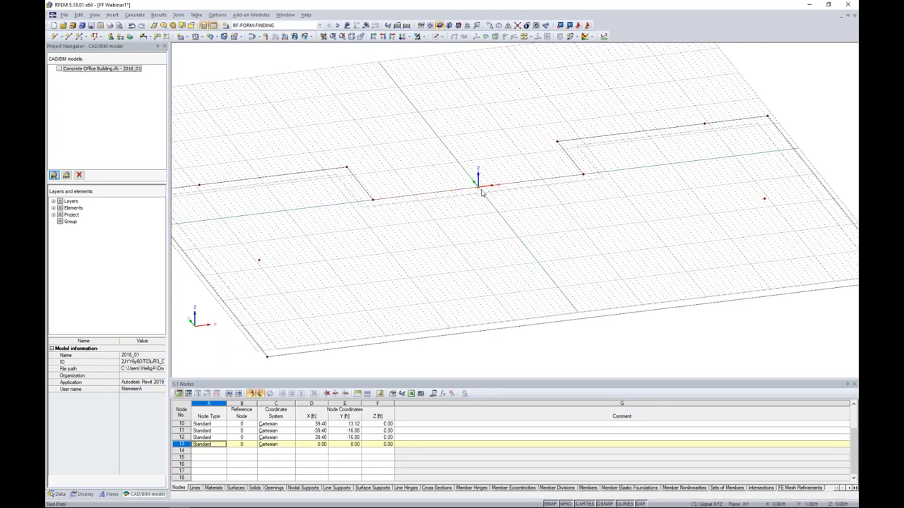
pyautogui.click(493, 36)
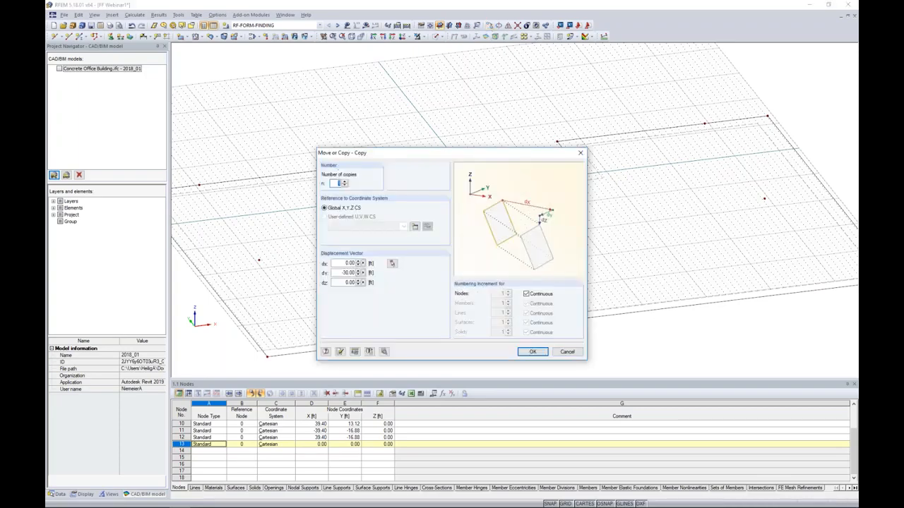
pyautogui.moveTo(347, 274); pyautogui.dragTo(452, 285)
pyautogui.write('-33')
pyautogui.click(531, 351)
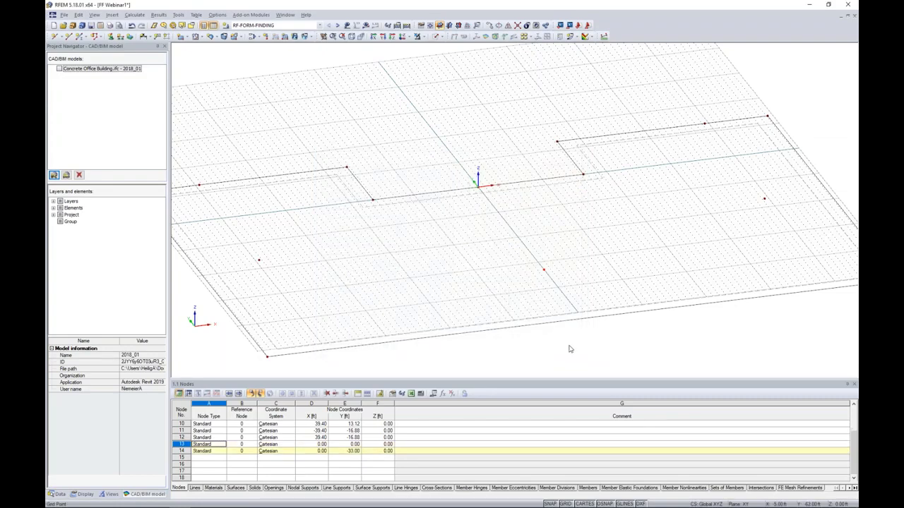
# Copy the front centre node by 26 ft in X, with the Y displacement set to 0.
pyautogui.moveTo(518, 249); pyautogui.dragTo(569, 284)
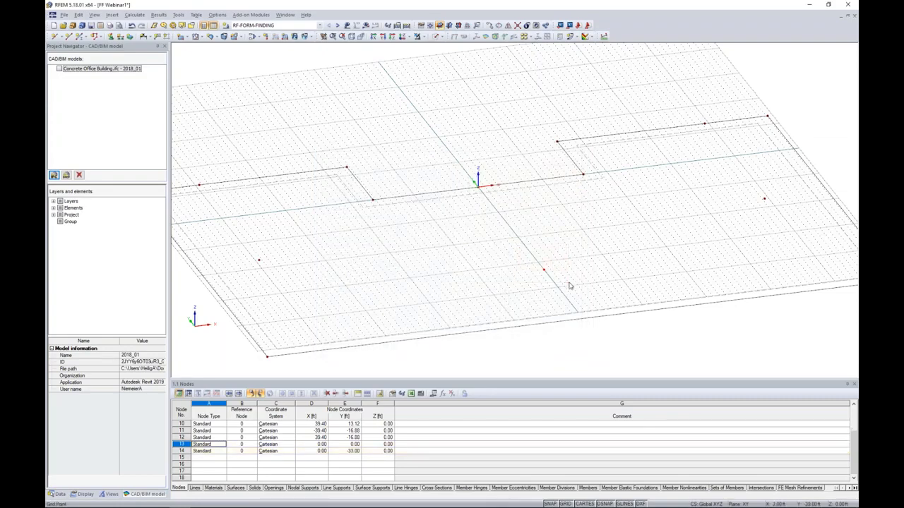
pyautogui.click(489, 26)
pyautogui.moveTo(338, 273); pyautogui.dragTo(357, 273)
pyautogui.write('0')
pyautogui.hotkey('shift', 'Tab')
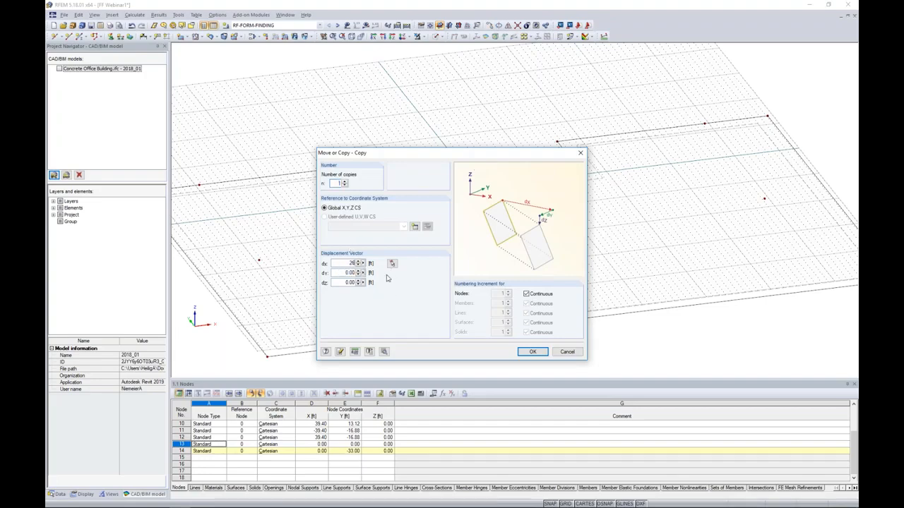
pyautogui.click(533, 353)
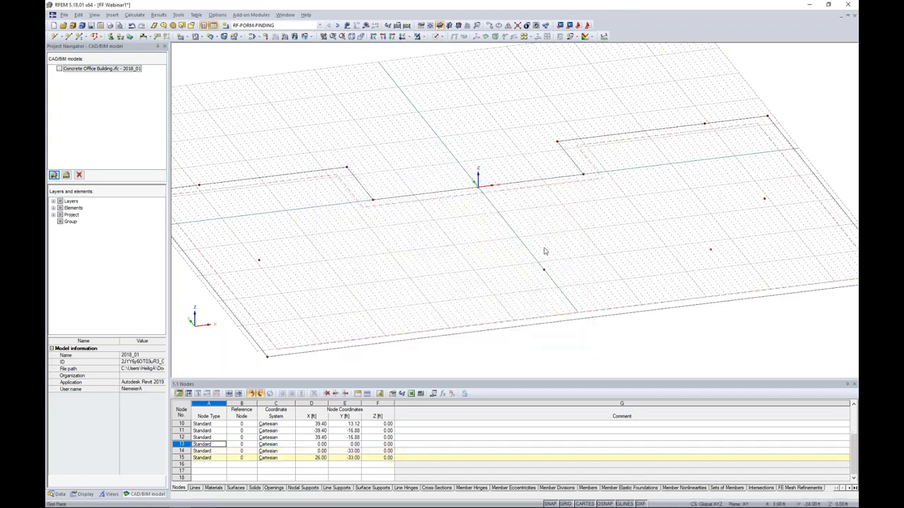
# Copy the front nodes graphically toward negative X, placing a matching node 26 ft from the front centre node.
pyautogui.click(543, 269)
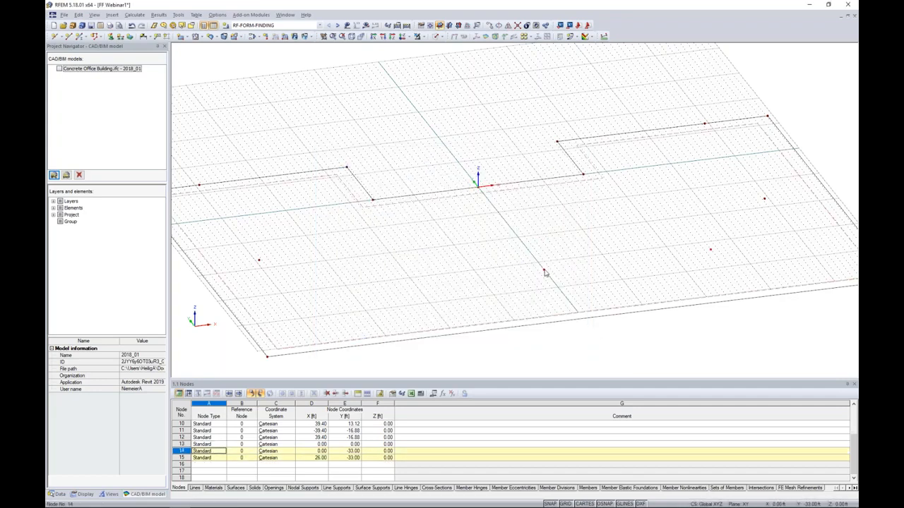
pyautogui.click(712, 252)
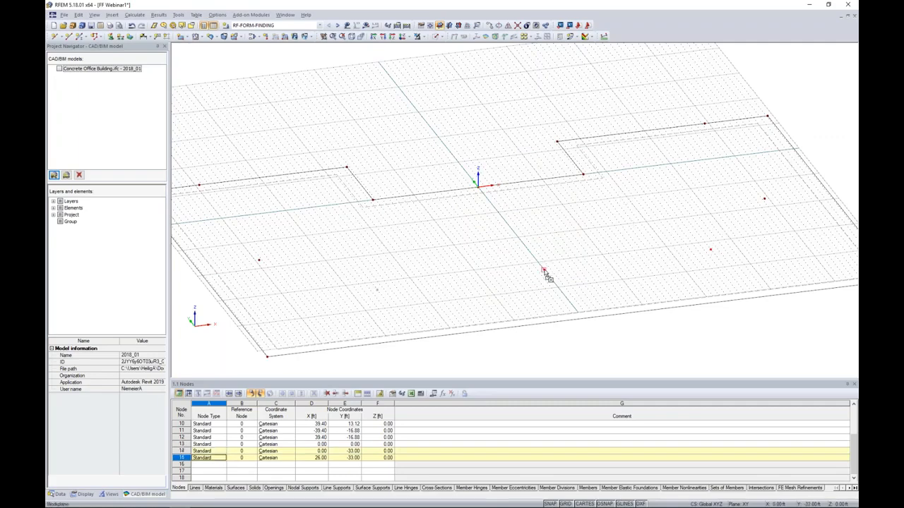
pyautogui.click(376, 288)
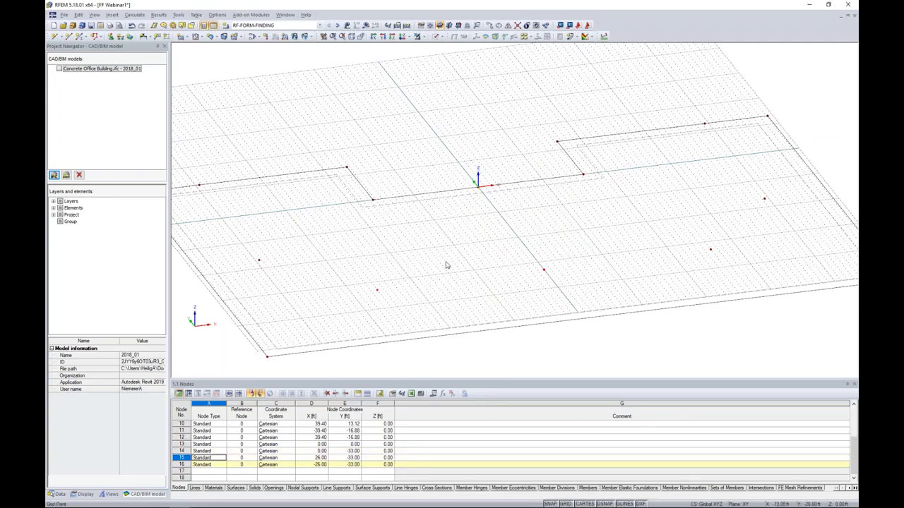
# Delete the slab surface with its outer corner nodes and outline lines on the negative-X side and along the notch.
pyautogui.moveTo(474, 270); pyautogui.dragTo(480, 217, button='middle')
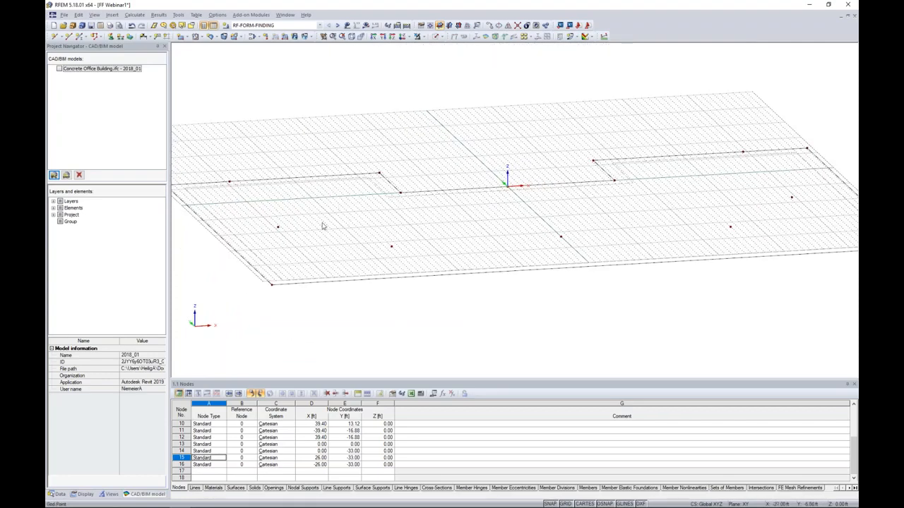
pyautogui.moveTo(304, 311); pyautogui.dragTo(252, 270)
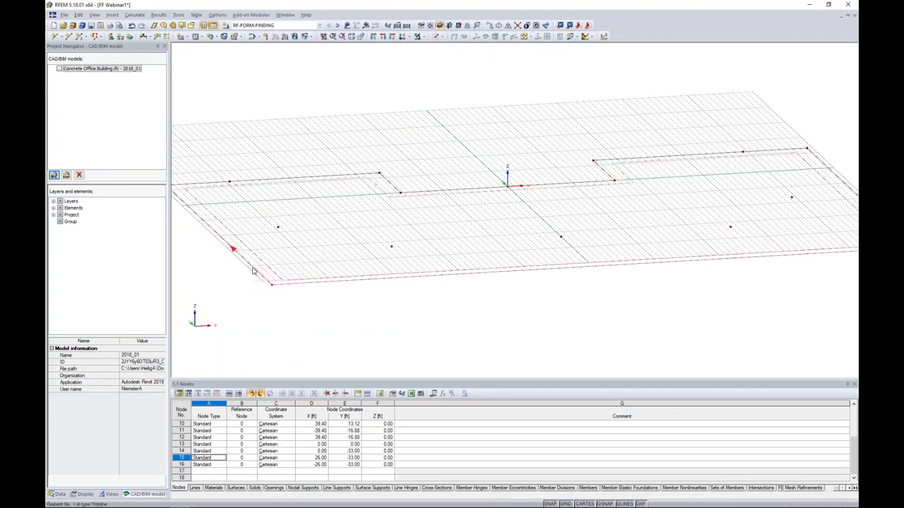
pyautogui.press('Delete')
pyautogui.moveTo(211, 209); pyautogui.dragTo(256, 225, button='middle')
pyautogui.moveTo(236, 223); pyautogui.dragTo(204, 185)
pyautogui.press('Delete')
pyautogui.click(335, 193)
pyautogui.press('Delete')
pyautogui.click(436, 198)
pyautogui.press('Delete')
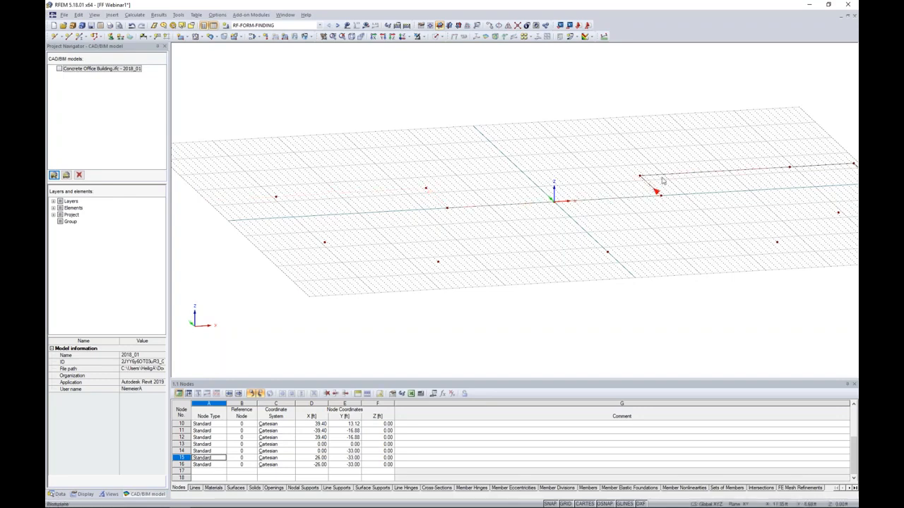
# Delete the remaining slab outline lines and outer corner nodes on the positive-X side.
pyautogui.keyDown('ctrl'); pyautogui.moveTo(736, 204); pyautogui.dragTo(544, 198, button='middle'); pyautogui.keyUp('ctrl')
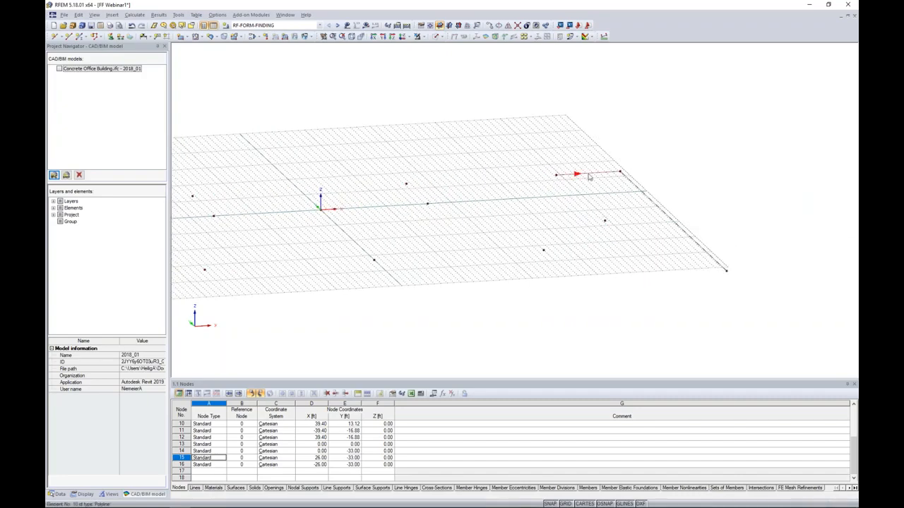
pyautogui.moveTo(670, 187); pyautogui.dragTo(605, 147)
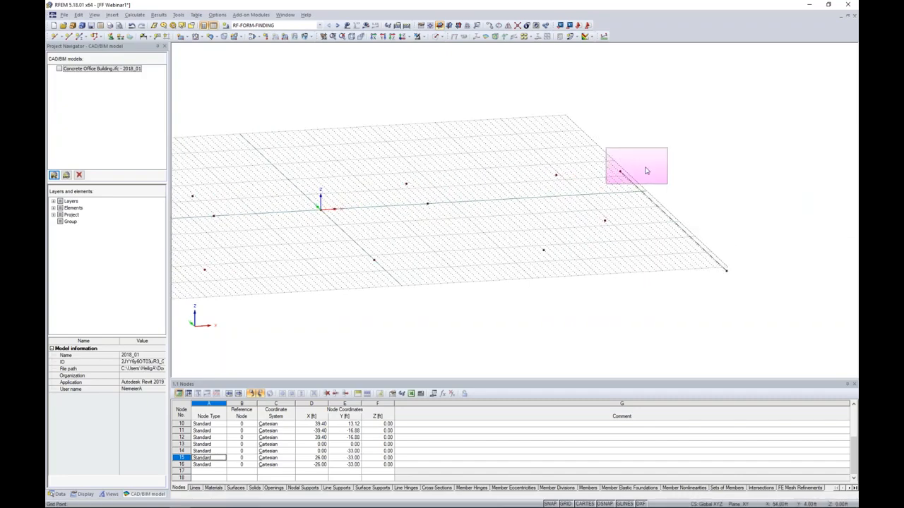
pyautogui.press('Delete')
pyautogui.moveTo(549, 275); pyautogui.dragTo(656, 278, button='middle')
pyautogui.scroll(-1, 657, 278)
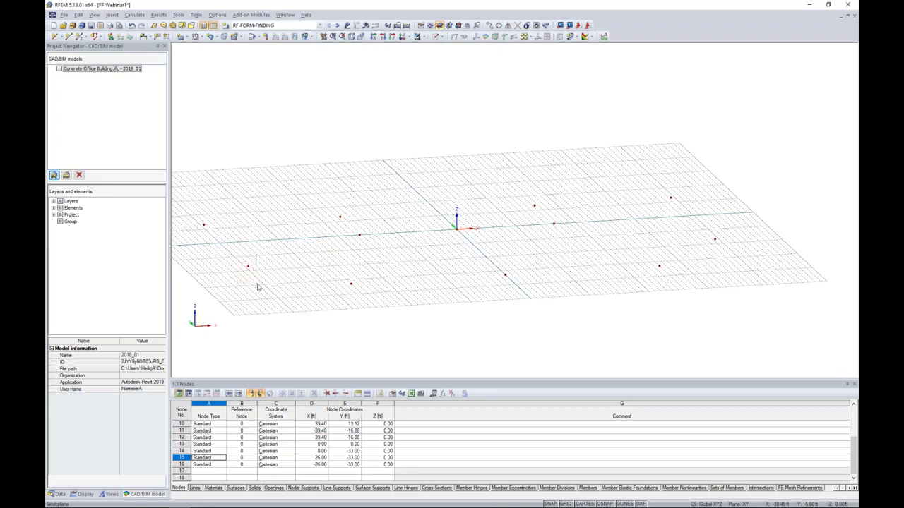
# Copy the origin, front centre, outer notch corner and both Y -16.88 ft nodes 23 ft in Z only, creating new lines between nodes and copies.
pyautogui.moveTo(434, 200); pyautogui.dragTo(520, 292)
pyautogui.moveTo(526, 183); pyautogui.dragTo(554, 214)
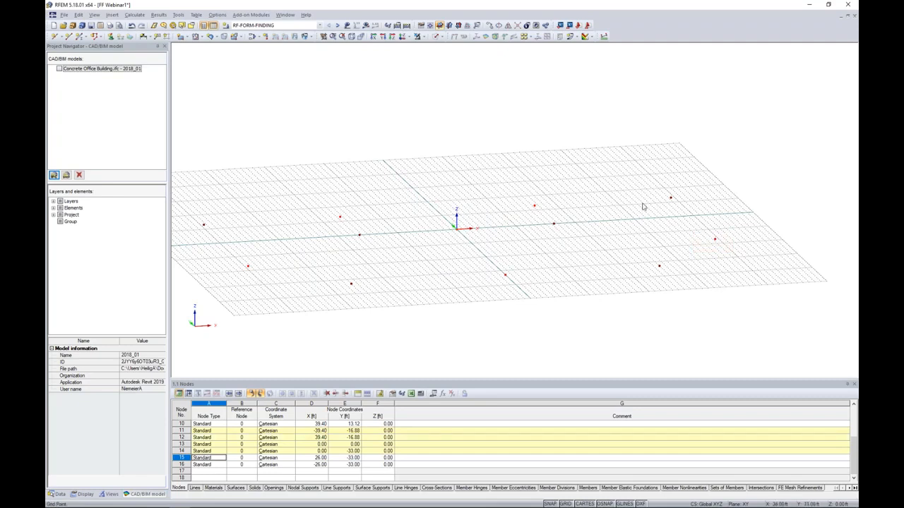
pyautogui.click(490, 26)
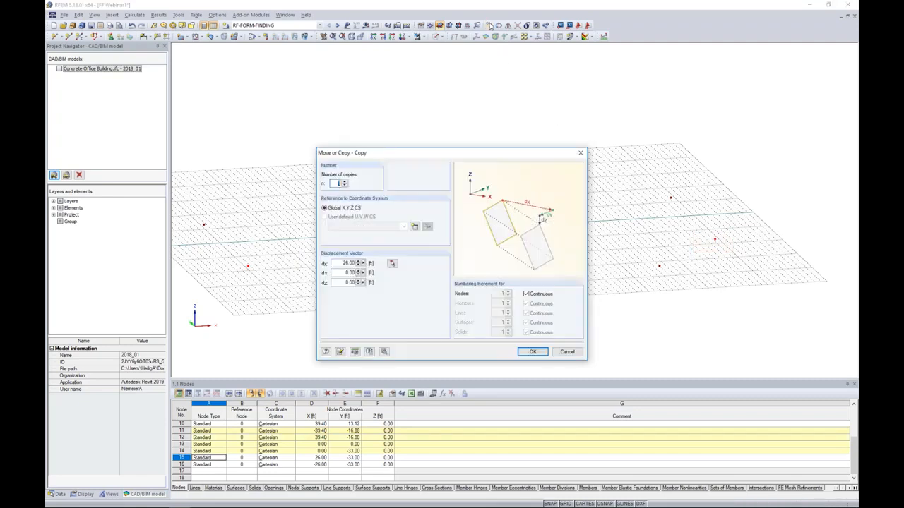
pyautogui.moveTo(372, 155); pyautogui.dragTo(432, 76)
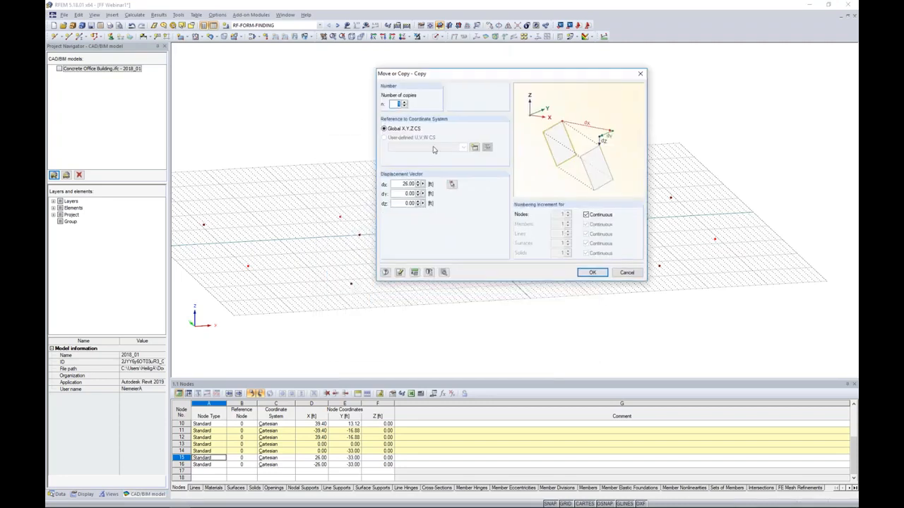
pyautogui.doubleClick(408, 184)
pyautogui.write('0')
pyautogui.press('Tab')
pyautogui.press('Tab')
pyautogui.click(444, 272)
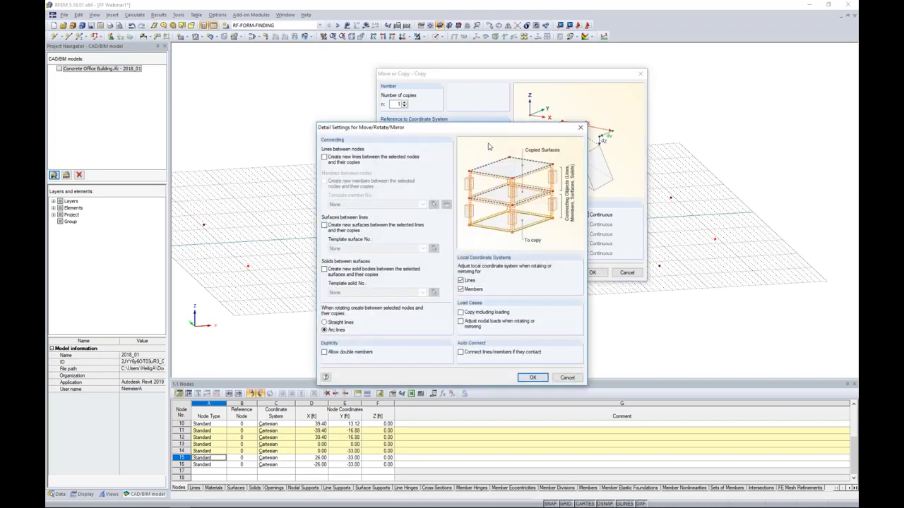
pyautogui.click(324, 156)
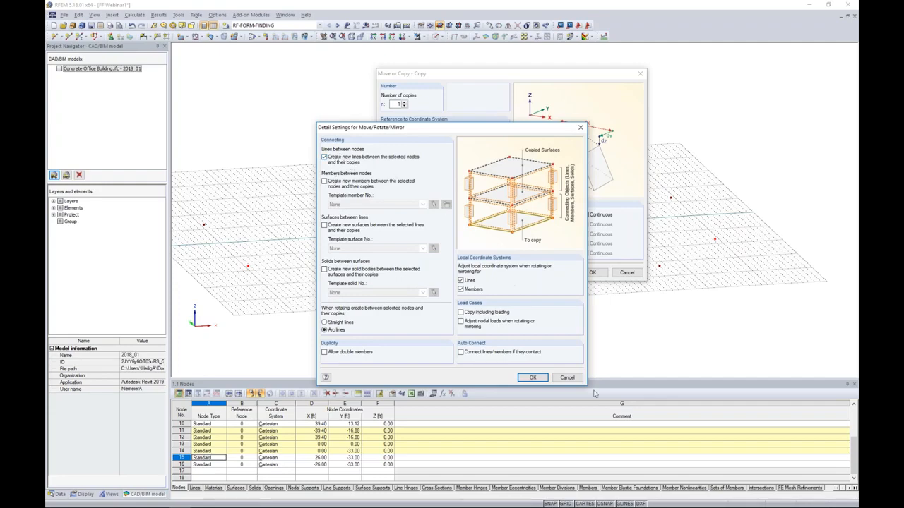
pyautogui.click(532, 377)
pyautogui.click(592, 273)
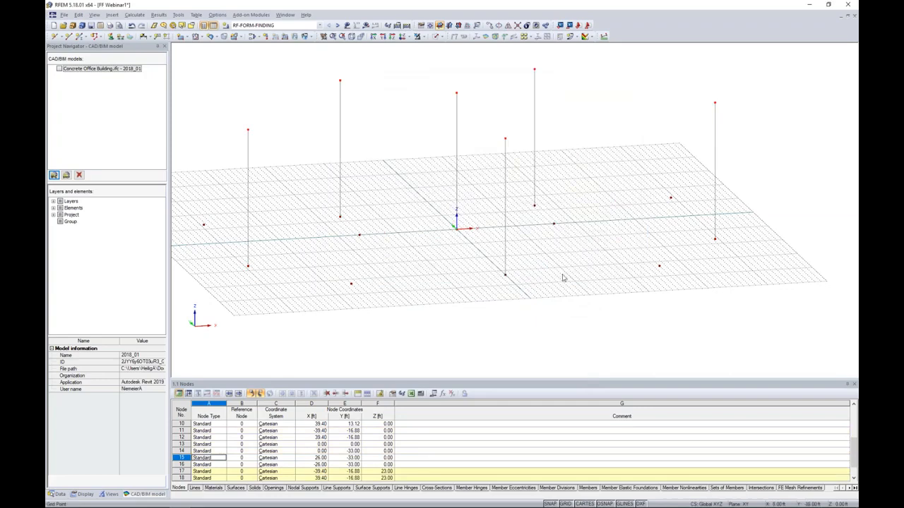
# Delete the vertical lines at the origin and the two outer notch corners together with their base nodes.
pyautogui.moveTo(563, 277)
pyautogui.keyDown('ctrl'); pyautogui.mouseDown(button='middle')
pyautogui.moveTo(470, 258)
pyautogui.moveTo(564, 275)
pyautogui.mouseUp(button='middle'); pyautogui.keyUp('ctrl')
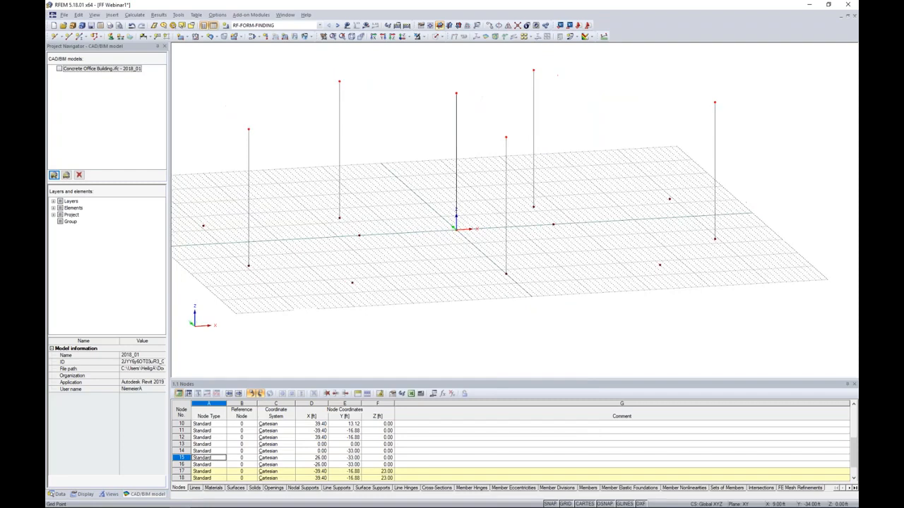
pyautogui.moveTo(452, 278); pyautogui.dragTo(473, 281, button='middle')
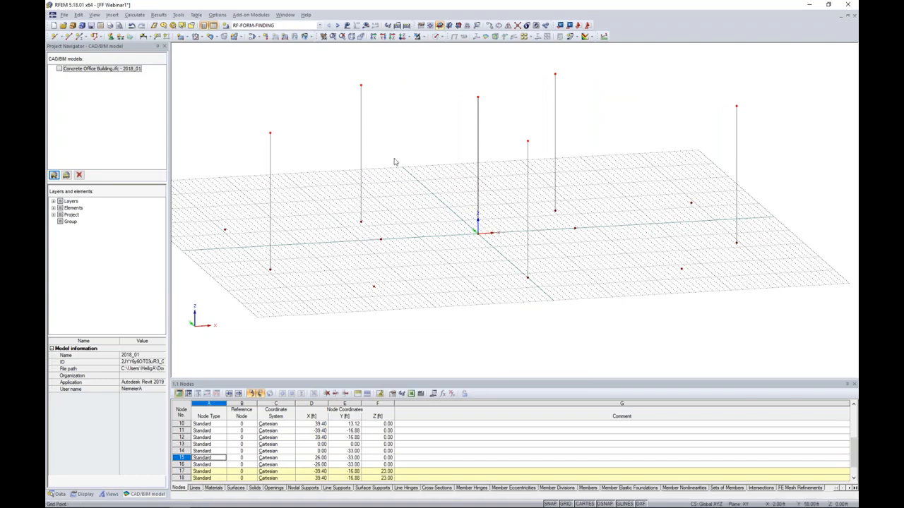
pyautogui.keyDown('ctrl'); pyautogui.moveTo(395, 162); pyautogui.dragTo(434, 188, button='middle'); pyautogui.keyUp('ctrl')
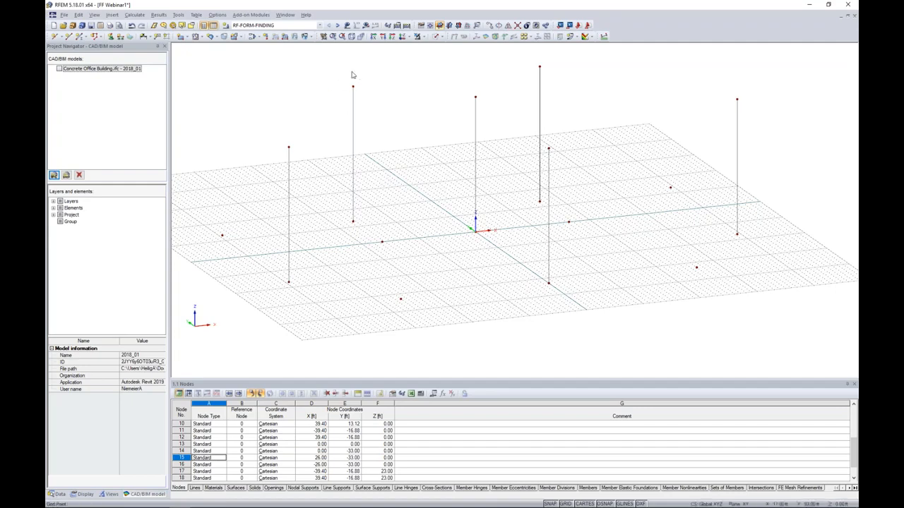
pyautogui.moveTo(362, 233); pyautogui.dragTo(340, 202)
pyautogui.press('Delete')
pyautogui.moveTo(470, 212); pyautogui.dragTo(493, 249)
pyautogui.press('Delete')
pyautogui.keyDown('ctrl'); pyautogui.moveTo(532, 219); pyautogui.dragTo(472, 189, button='middle'); pyautogui.keyUp('ctrl')
pyautogui.press('Delete')
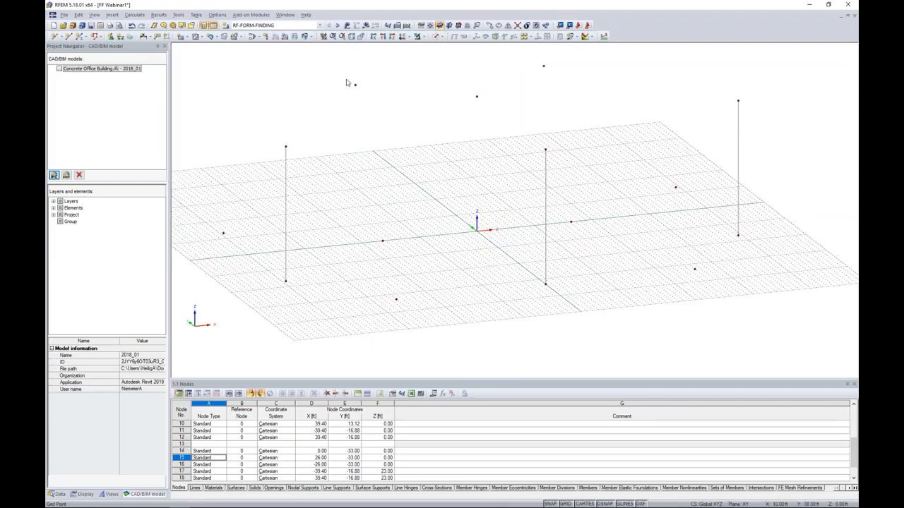
# Copy the four building-side nodes and both X ±26 ft front nodes 16 ft in Z, creating new lines between nodes and copies.
pyautogui.moveTo(413, 187); pyautogui.dragTo(422, 146, button='middle')
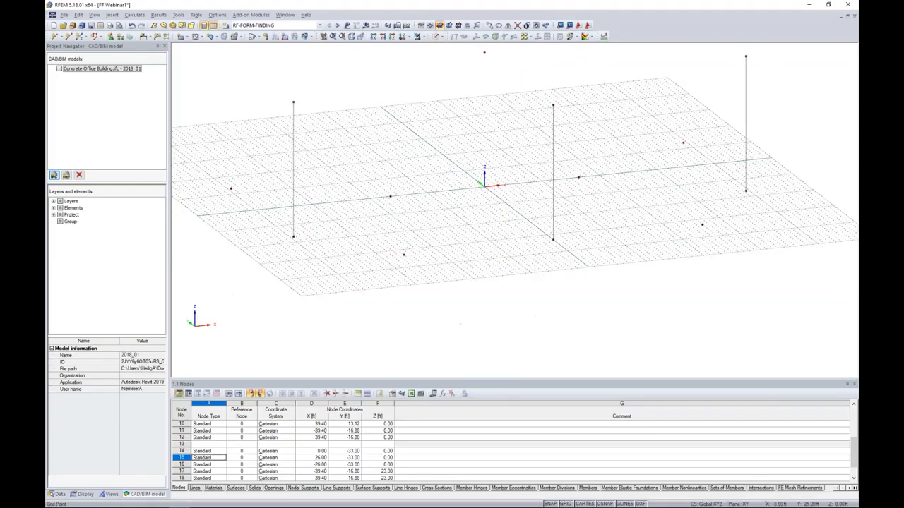
pyautogui.moveTo(239, 171); pyautogui.dragTo(249, 197, button='middle')
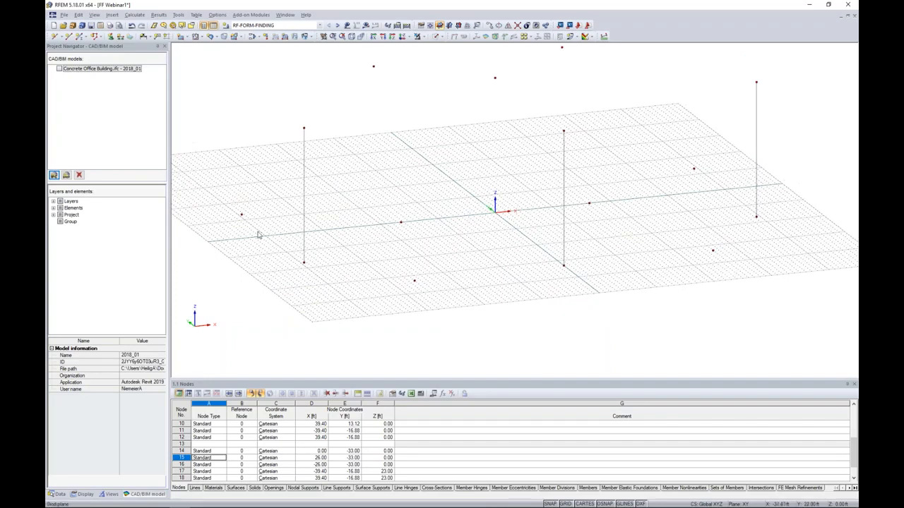
pyautogui.moveTo(599, 216); pyautogui.dragTo(569, 221, button='middle')
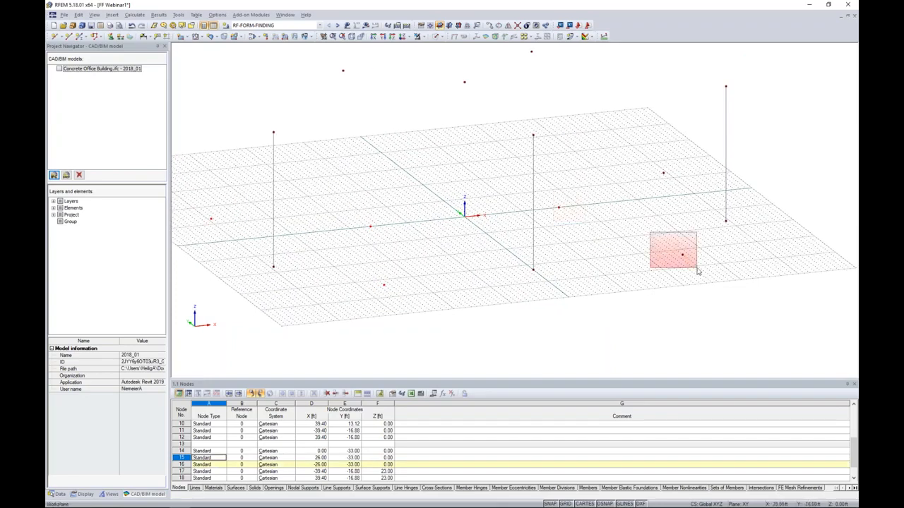
pyautogui.click(488, 26)
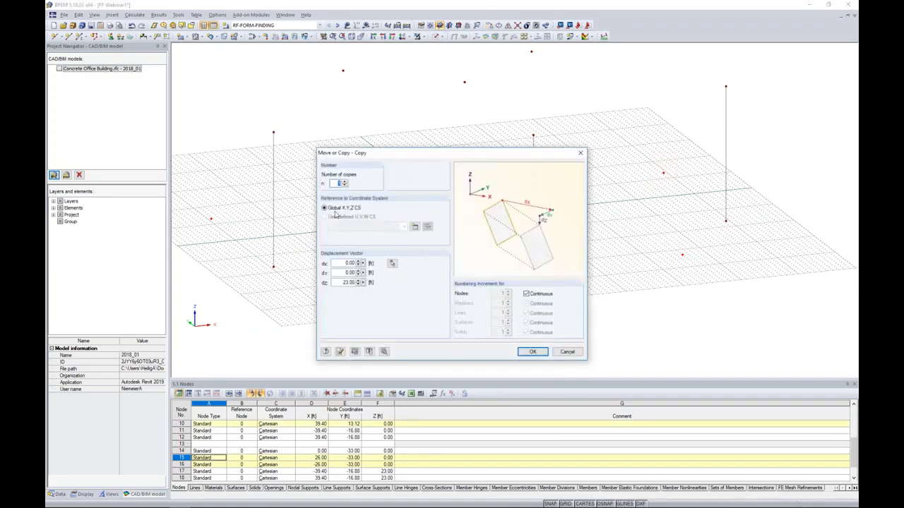
pyautogui.click(339, 282)
pyautogui.write('16')
pyautogui.click(384, 351)
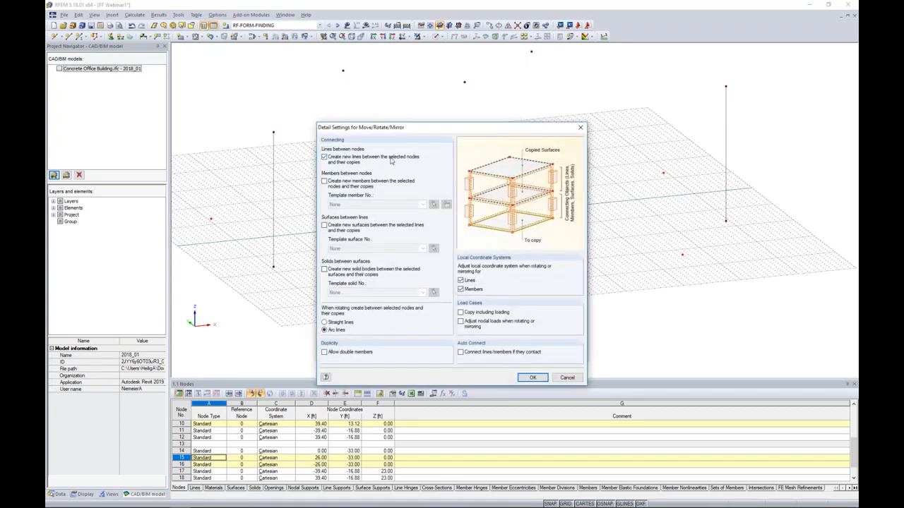
pyautogui.click(532, 376)
pyautogui.click(530, 354)
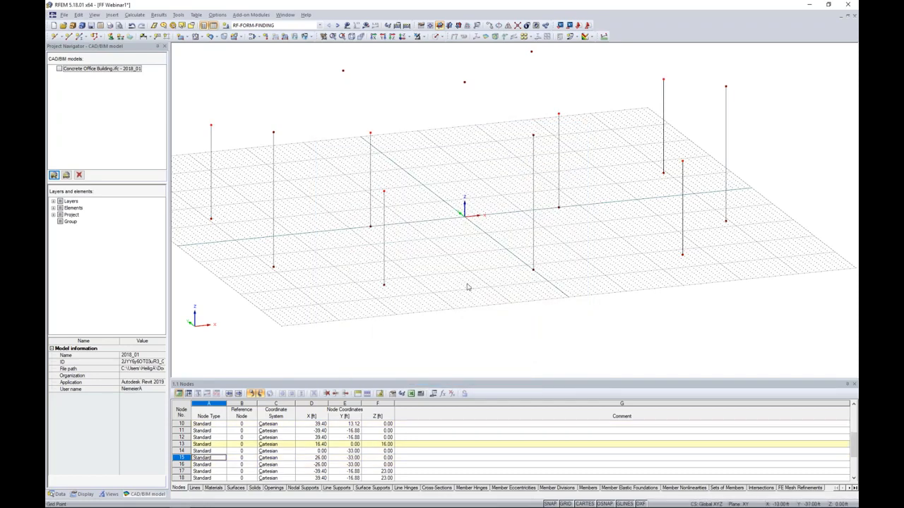
# Delete the vertical lines and base nodes at the four building-side points, keeping their upper nodes.
pyautogui.keyDown('ctrl'); pyautogui.moveTo(463, 270); pyautogui.dragTo(459, 271, button='middle'); pyautogui.keyUp('ctrl')
pyautogui.moveTo(228, 235); pyautogui.dragTo(202, 205)
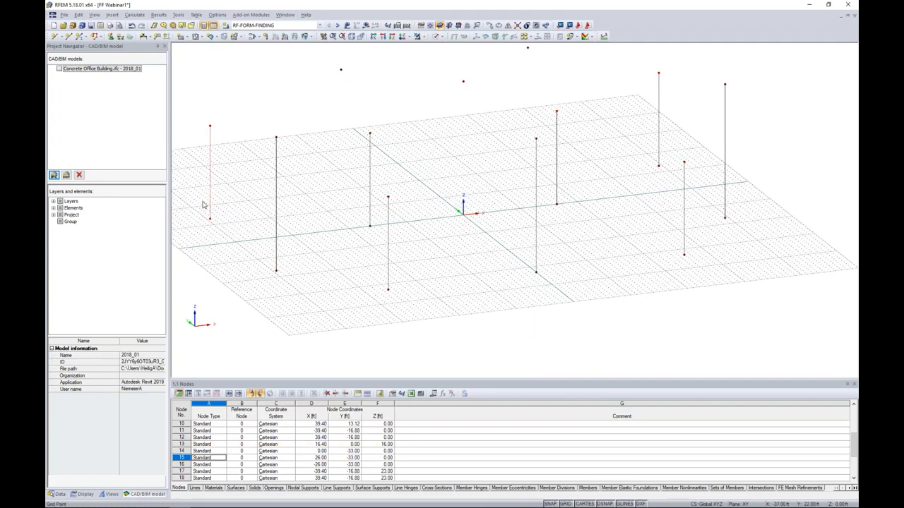
pyautogui.press('Delete')
pyautogui.moveTo(372, 233); pyautogui.dragTo(362, 216)
pyautogui.press('Delete')
pyautogui.moveTo(574, 220); pyautogui.dragTo(554, 198)
pyautogui.press('Delete')
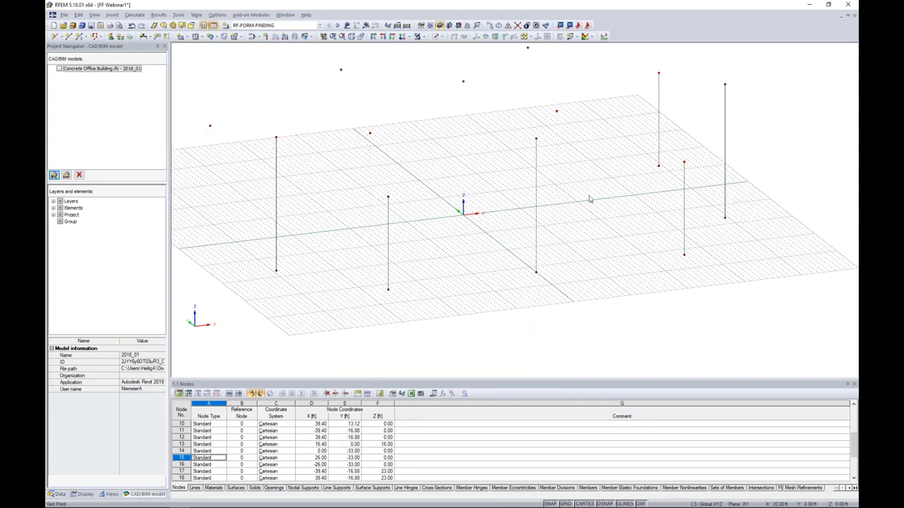
pyautogui.moveTo(692, 176); pyautogui.dragTo(655, 194, button='middle')
pyautogui.moveTo(632, 199); pyautogui.dragTo(609, 166)
pyautogui.press('Delete')
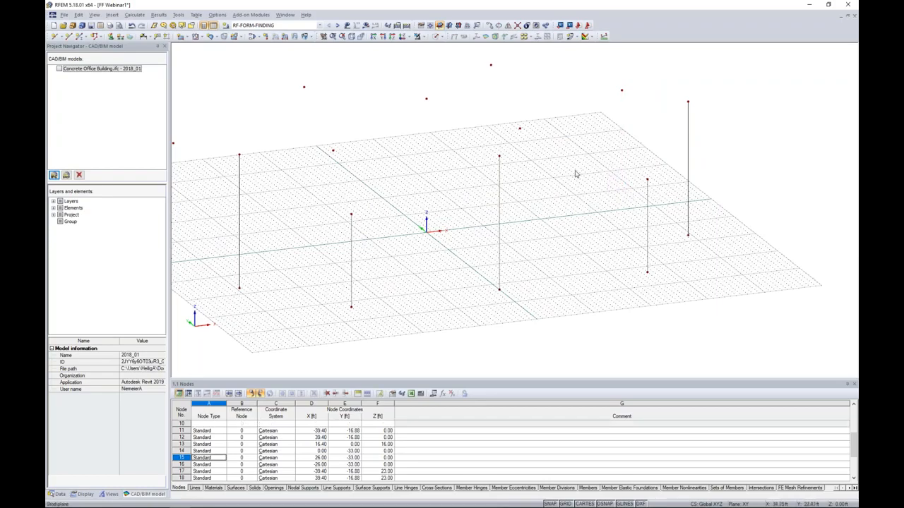
# Turn off the work-plane grid display.
pyautogui.scroll(-1, 576, 173)
pyautogui.keyDown('ctrl'); pyautogui.moveTo(576, 182); pyautogui.dragTo(542, 232, button='middle'); pyautogui.keyUp('ctrl')
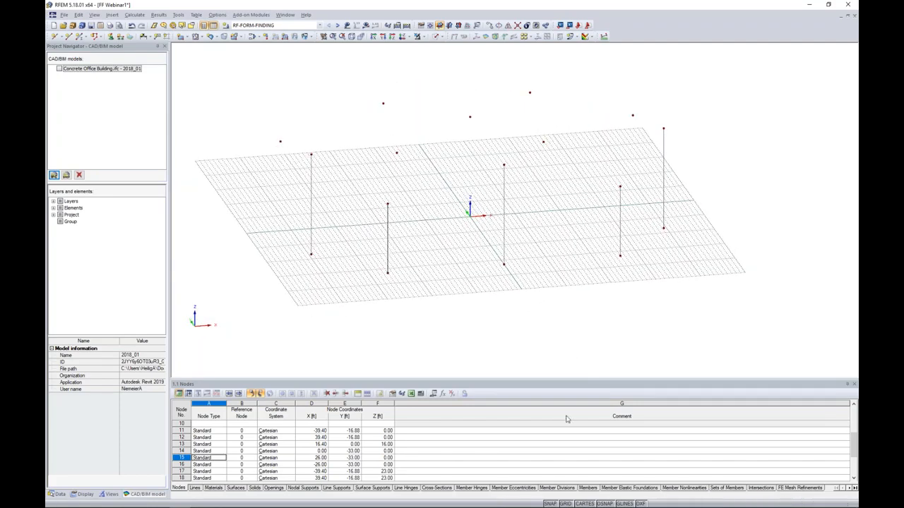
pyautogui.click(564, 503)
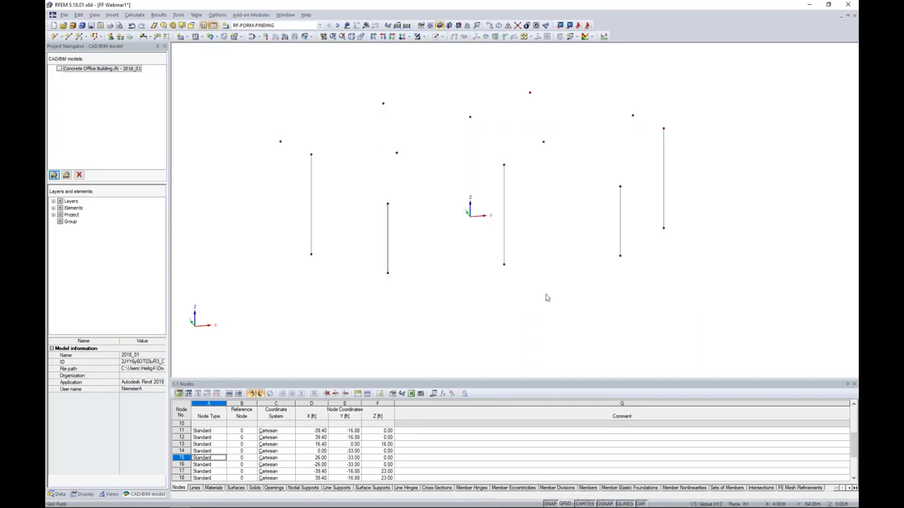
# Draw a chain of lines through the upper building-side nodes, from X -39.40, Y 13.12 ft around the notch to X 39.40, Y 13.12 ft.
pyautogui.keyDown('ctrl'); pyautogui.moveTo(549, 216); pyautogui.dragTo(518, 321, button='middle'); pyautogui.keyUp('ctrl')
pyautogui.moveTo(513, 255); pyautogui.dragTo(537, 267, button='middle')
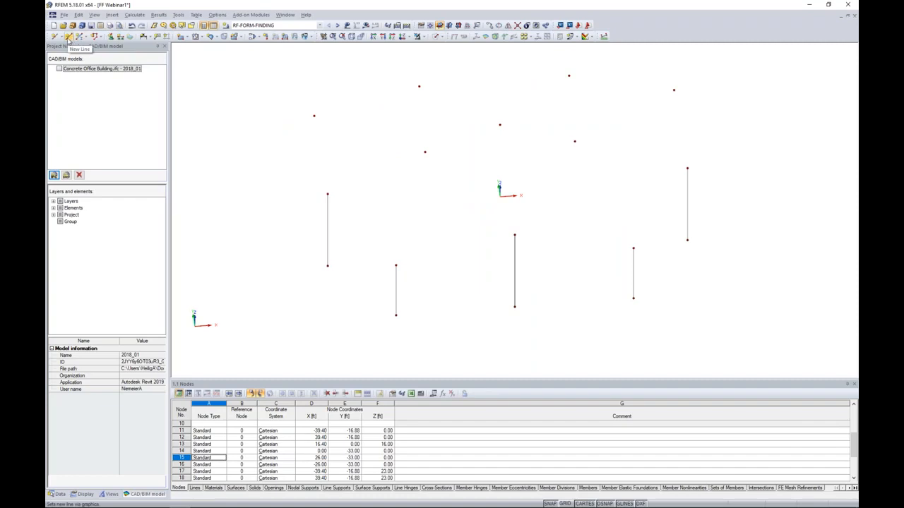
pyautogui.click(68, 37)
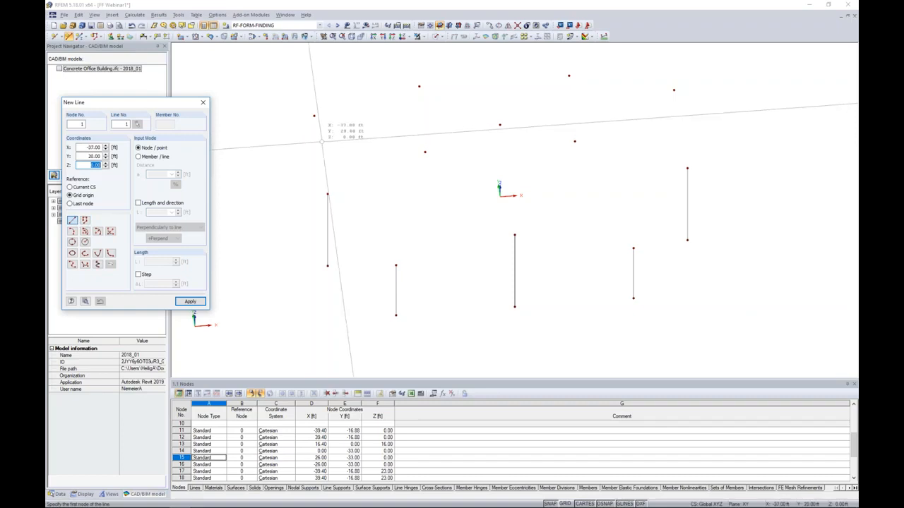
pyautogui.click(314, 115)
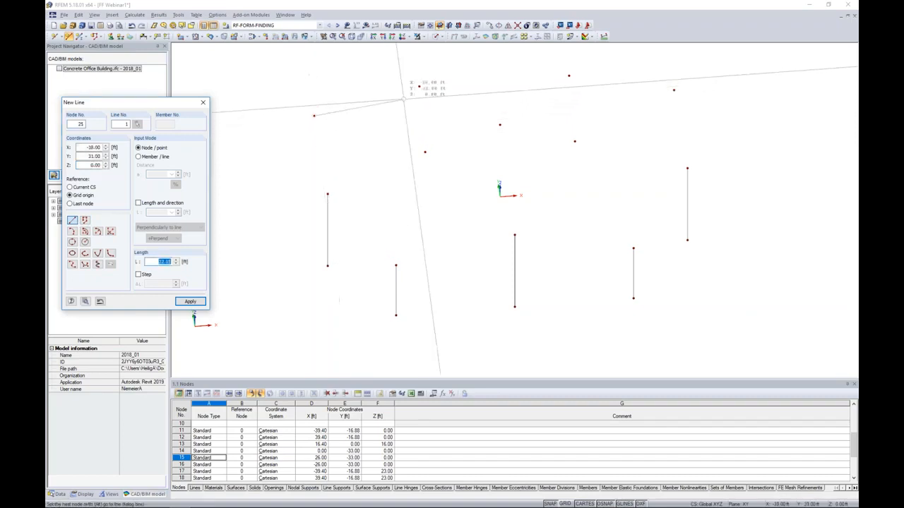
pyautogui.click(418, 87)
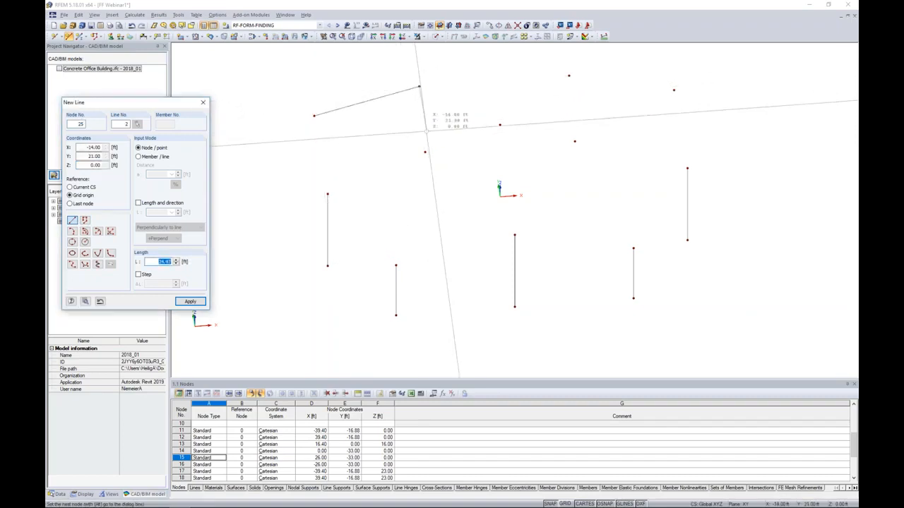
pyautogui.click(424, 151)
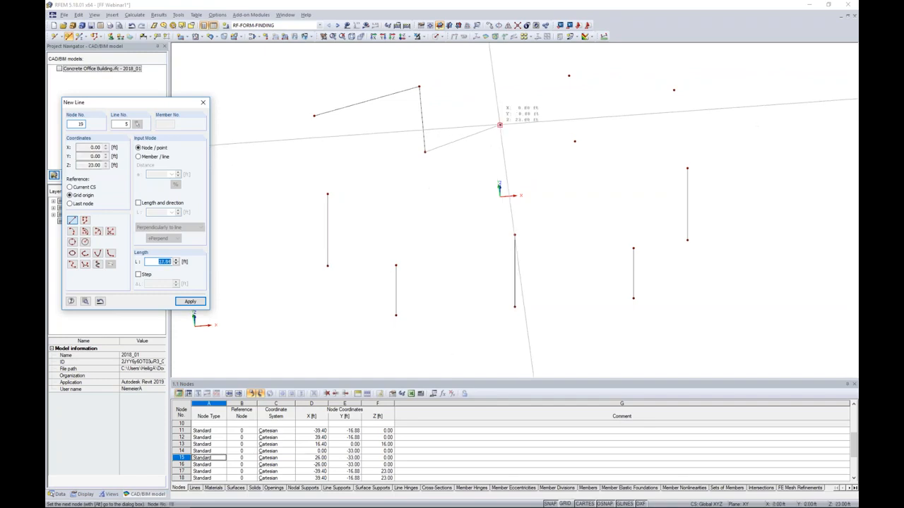
pyautogui.click(499, 125)
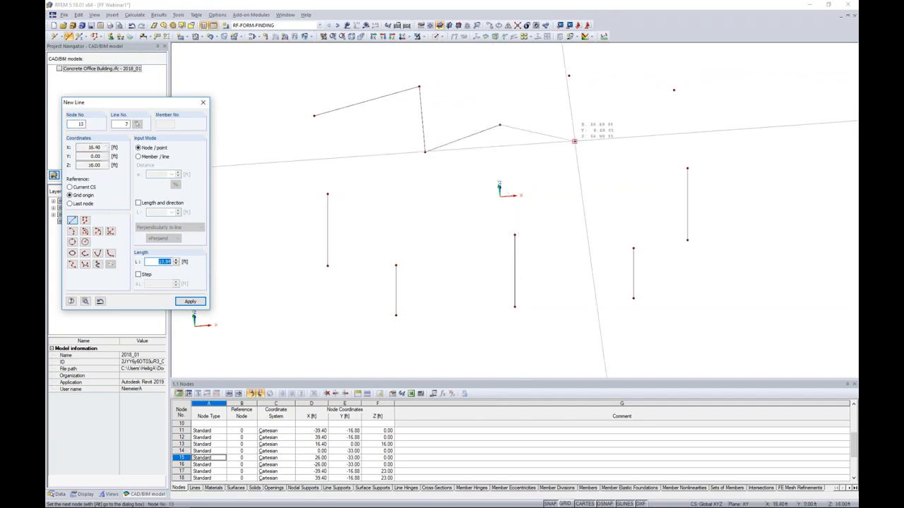
pyautogui.click(574, 142)
pyautogui.click(569, 76)
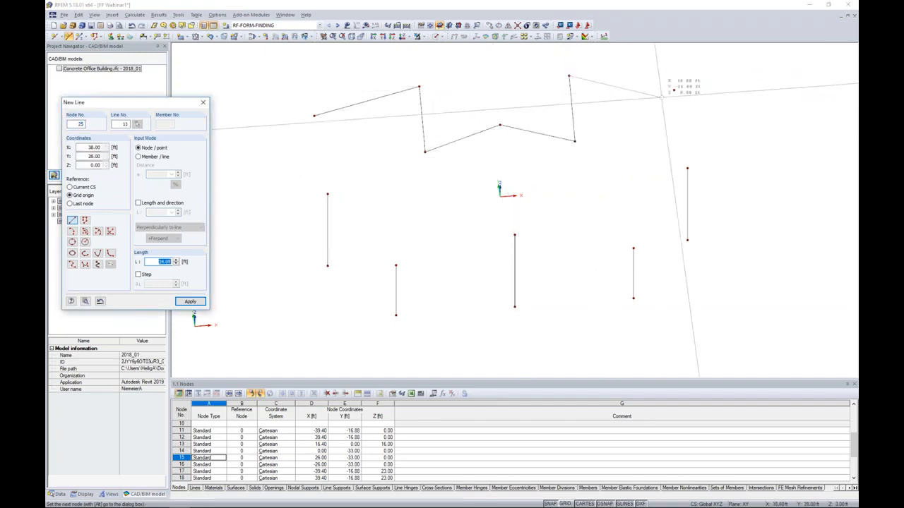
pyautogui.click(673, 90)
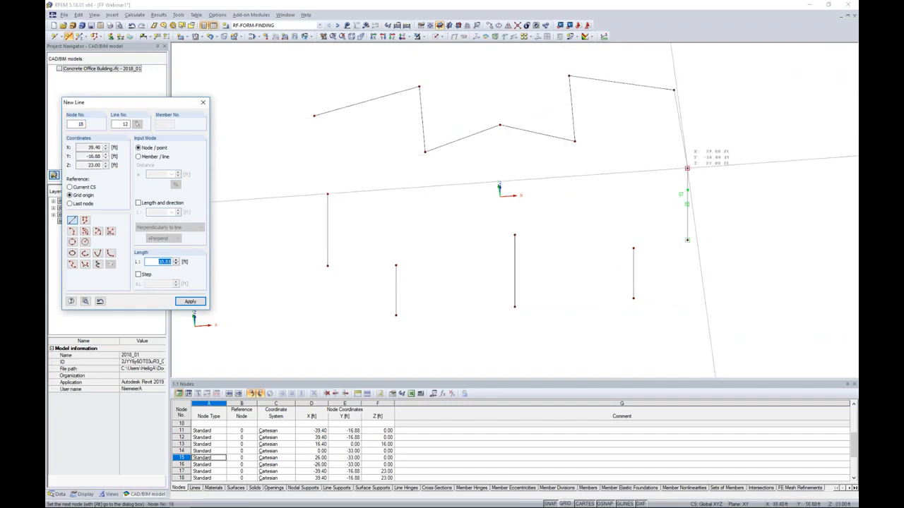
# Continue the line chain across the five front mast tops and close it at the starting node at X -39.40, Y 13.12 ft.
pyautogui.click(686, 168)
pyautogui.click(633, 247)
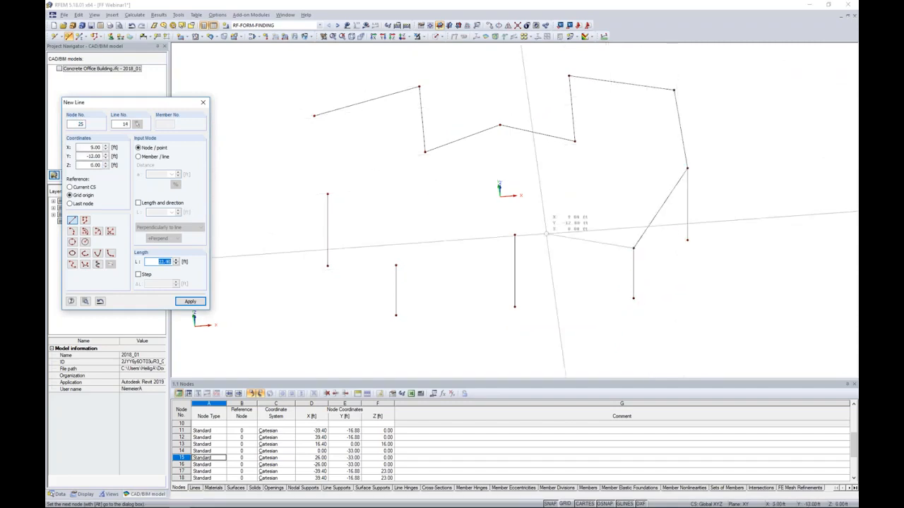
pyautogui.click(514, 235)
pyautogui.click(396, 265)
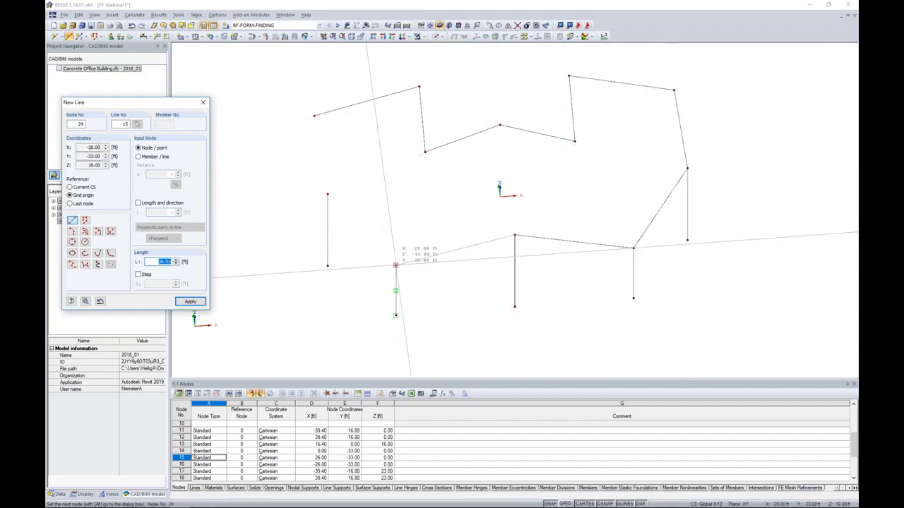
pyautogui.click(328, 194)
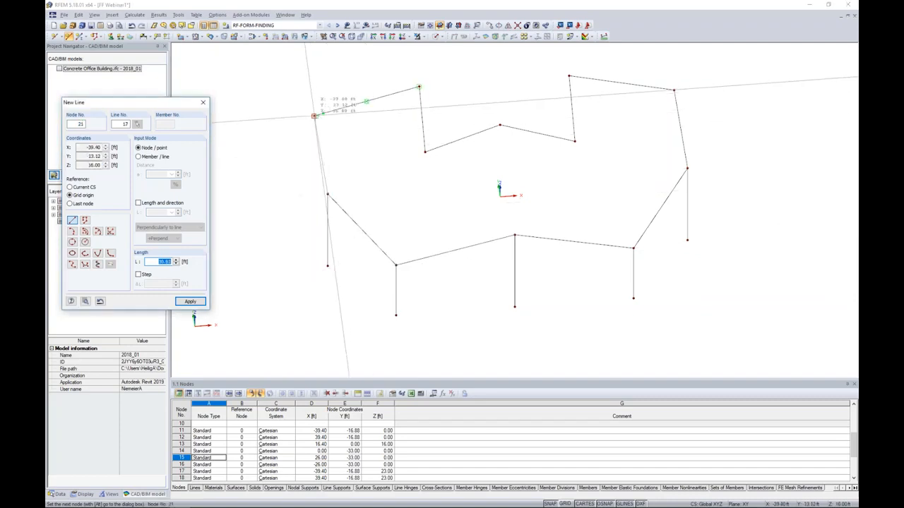
pyautogui.click(314, 115)
pyautogui.rightClick(387, 140)
# Draw dividing lines from each upper node at X ±16.40 ft to the front centre mast top and to the 23 ft mast top on its own side.
pyautogui.moveTo(481, 203)
pyautogui.keyDown('ctrl'); pyautogui.mouseDown(button='middle')
pyautogui.moveTo(445, 108)
pyautogui.moveTo(567, 131)
pyautogui.moveTo(480, 146)
pyautogui.moveTo(479, 205)
pyautogui.mouseUp(button='middle'); pyautogui.keyUp('ctrl')
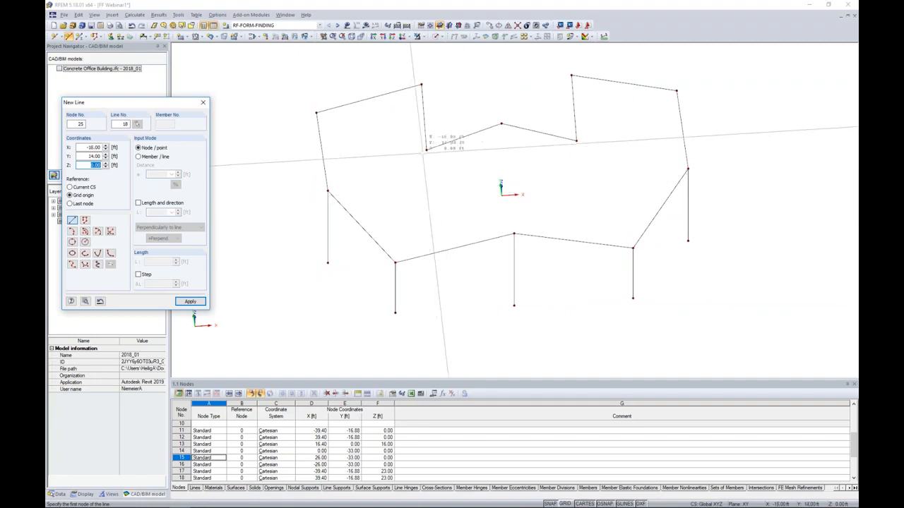
pyautogui.click(426, 150)
pyautogui.click(328, 191)
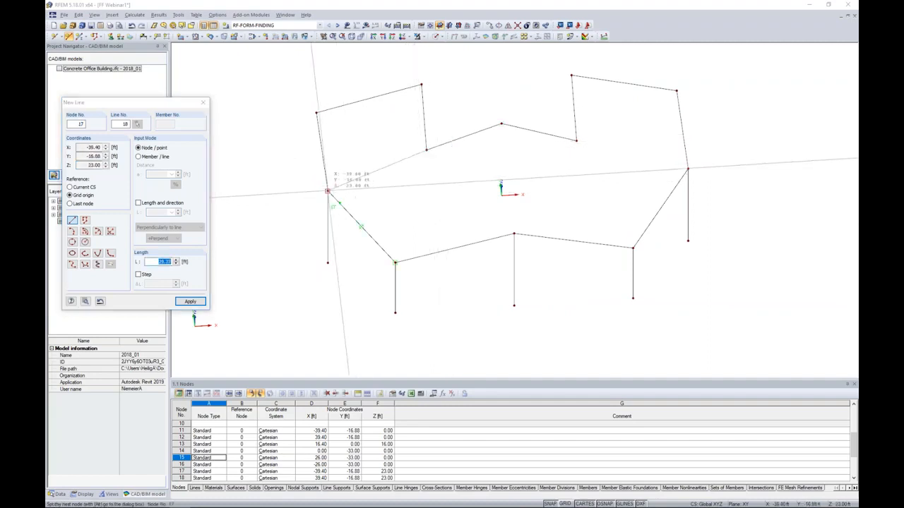
pyautogui.click(425, 150)
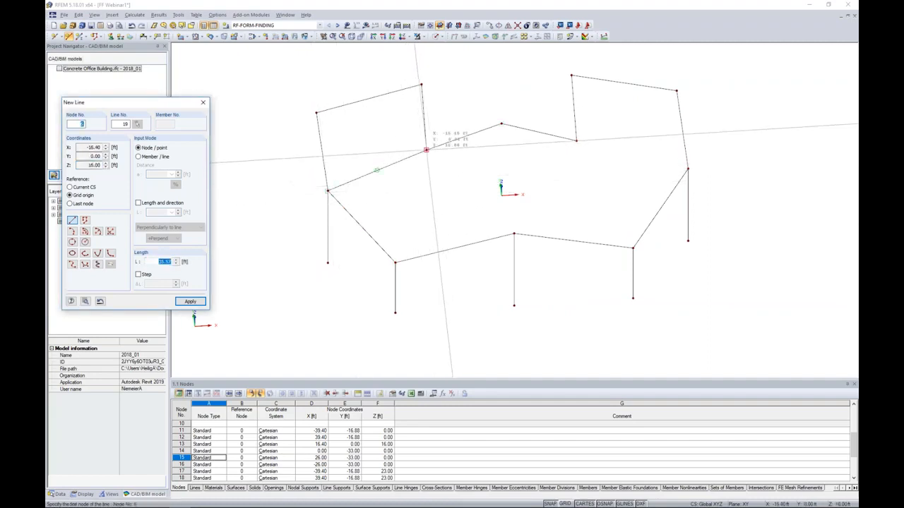
pyautogui.click(514, 233)
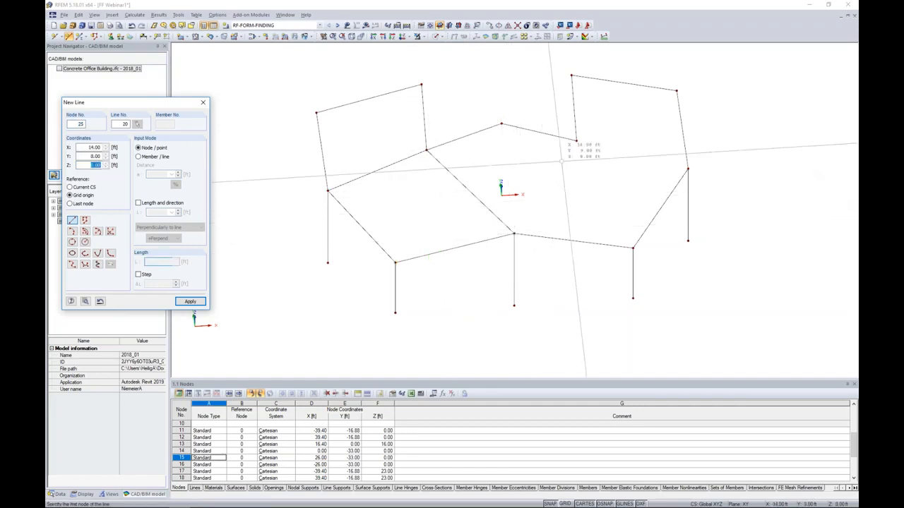
pyautogui.click(576, 141)
pyautogui.click(687, 168)
pyautogui.keyDown('ctrl'); pyautogui.moveTo(672, 296); pyautogui.dragTo(715, 218, button='middle'); pyautogui.keyUp('ctrl')
pyautogui.press('Escape')
# Examine the line layout against the imported office building in solid display, and hide the building again.
pyautogui.keyDown('ctrl'); pyautogui.moveTo(556, 261); pyautogui.dragTo(459, 289, button='middle'); pyautogui.keyUp('ctrl')
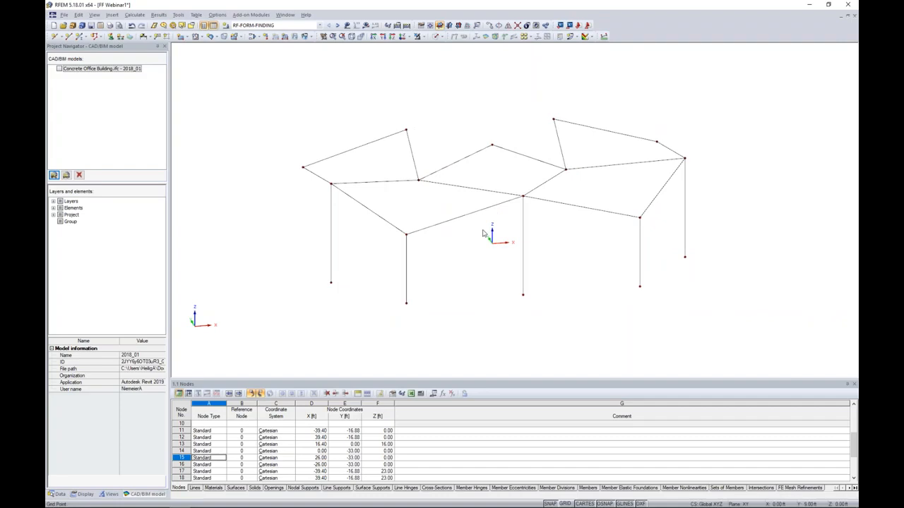
pyautogui.keyDown('ctrl'); pyautogui.moveTo(479, 234); pyautogui.dragTo(503, 270, button='middle'); pyautogui.keyUp('ctrl')
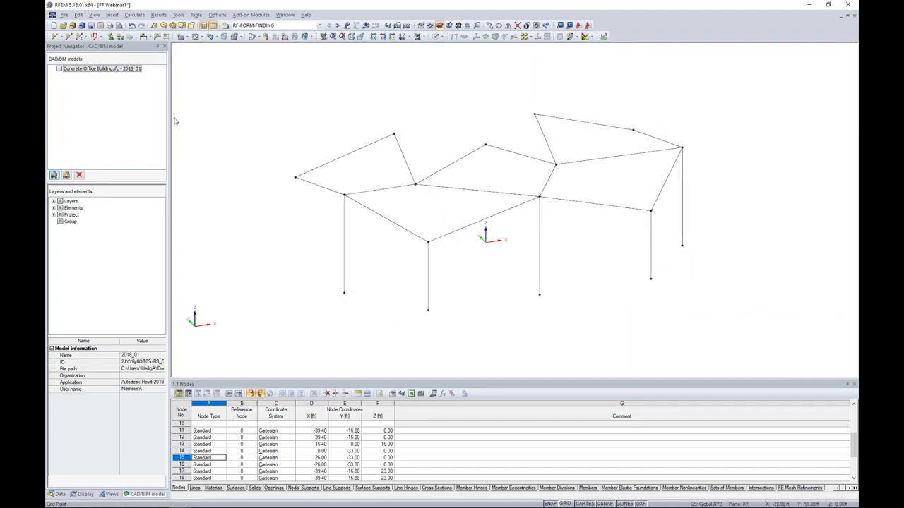
pyautogui.click(60, 69)
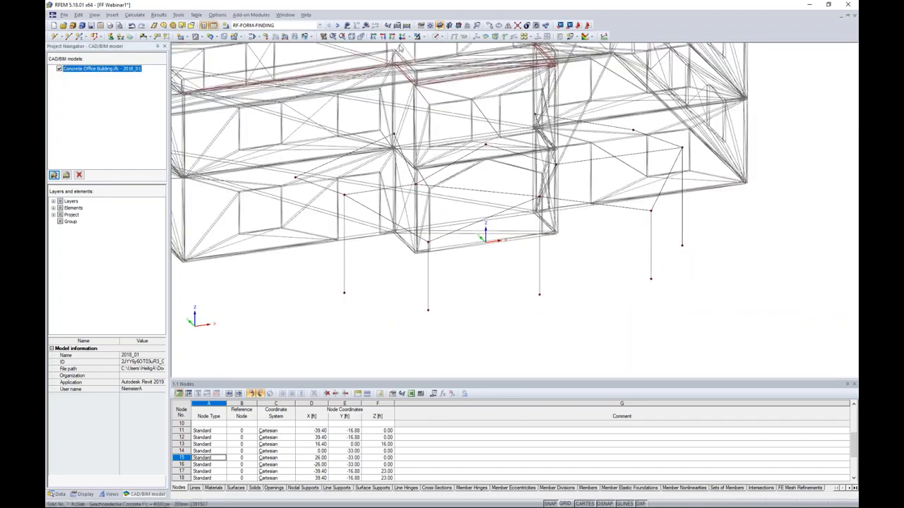
pyautogui.click(436, 37)
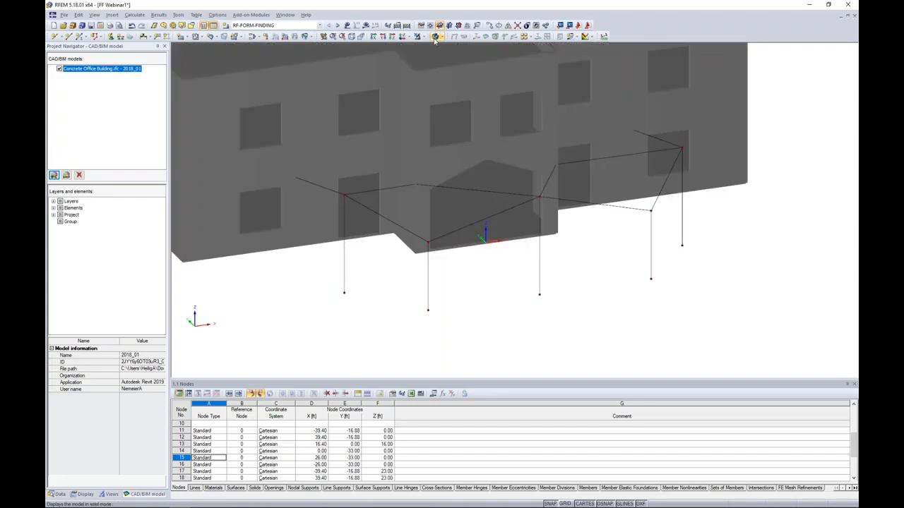
pyautogui.keyDown('ctrl'); pyautogui.moveTo(495, 288); pyautogui.dragTo(607, 285, button='middle'); pyautogui.keyUp('ctrl')
pyautogui.keyDown('ctrl'); pyautogui.moveTo(439, 271); pyautogui.dragTo(508, 281, button='middle'); pyautogui.keyUp('ctrl')
pyautogui.click(60, 69)
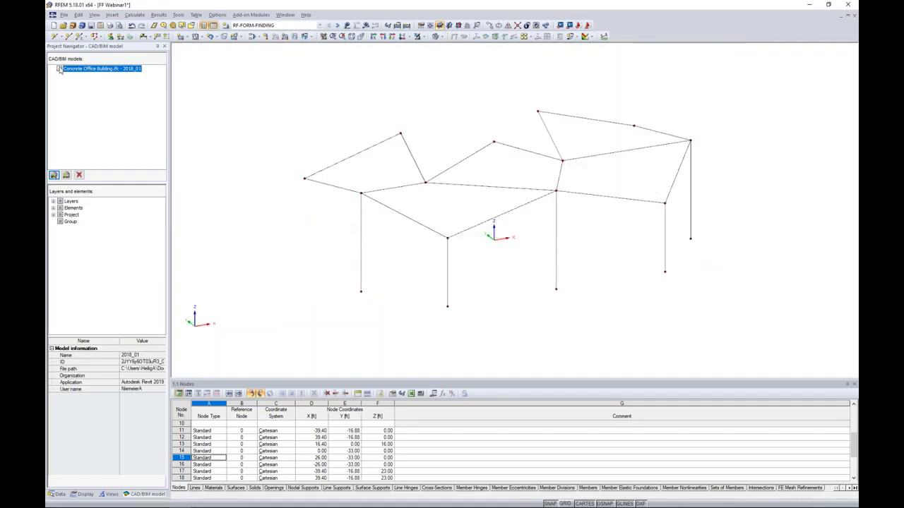
# Examine the canopy's straight outer edges and dividing lines from several angles, marking individual edges.
pyautogui.keyDown('ctrl'); pyautogui.moveTo(512, 170); pyautogui.dragTo(399, 226, button='middle'); pyautogui.keyUp('ctrl')
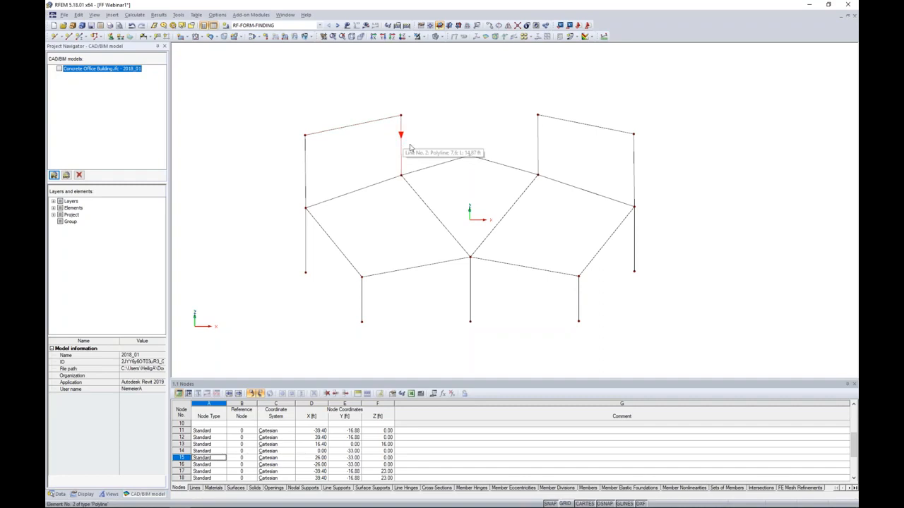
pyautogui.click(491, 162)
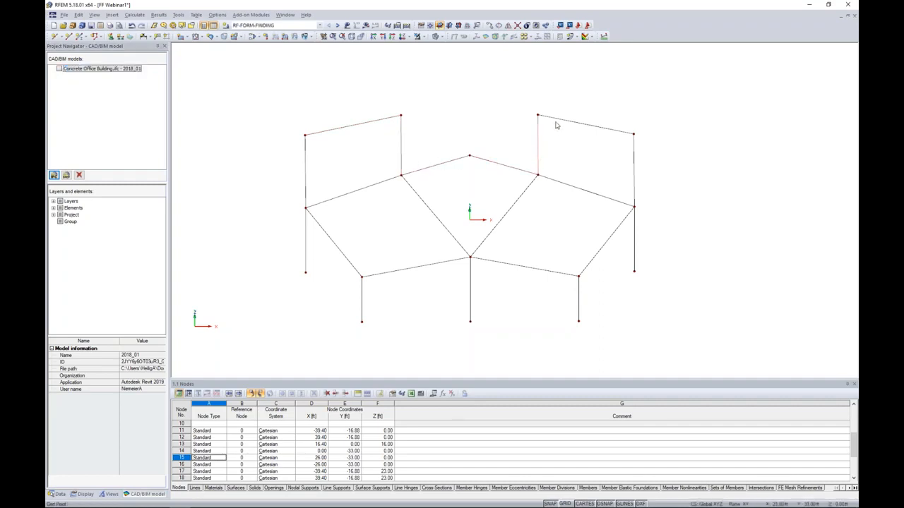
pyautogui.keyDown('ctrl'); pyautogui.moveTo(551, 126); pyautogui.dragTo(566, 111, button='middle'); pyautogui.keyUp('ctrl')
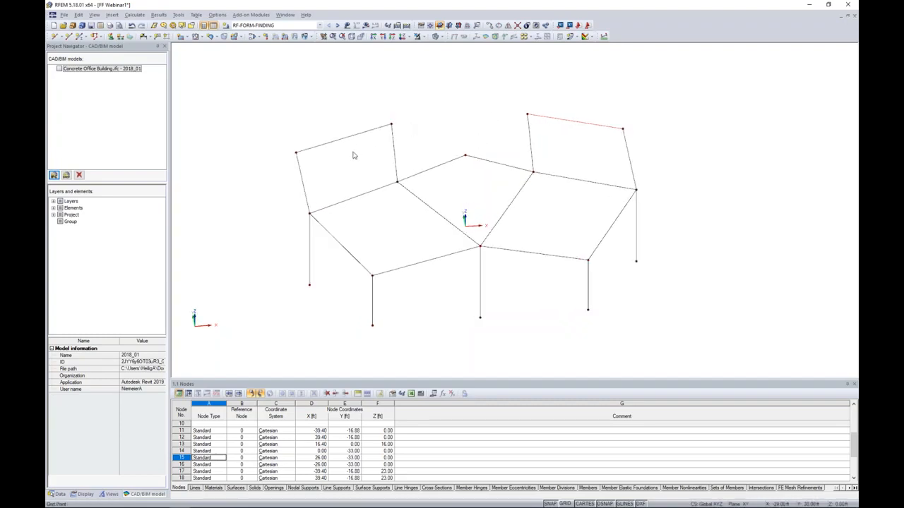
pyautogui.keyDown('ctrl'); pyautogui.moveTo(367, 178); pyautogui.dragTo(345, 178, button='middle'); pyautogui.keyUp('ctrl')
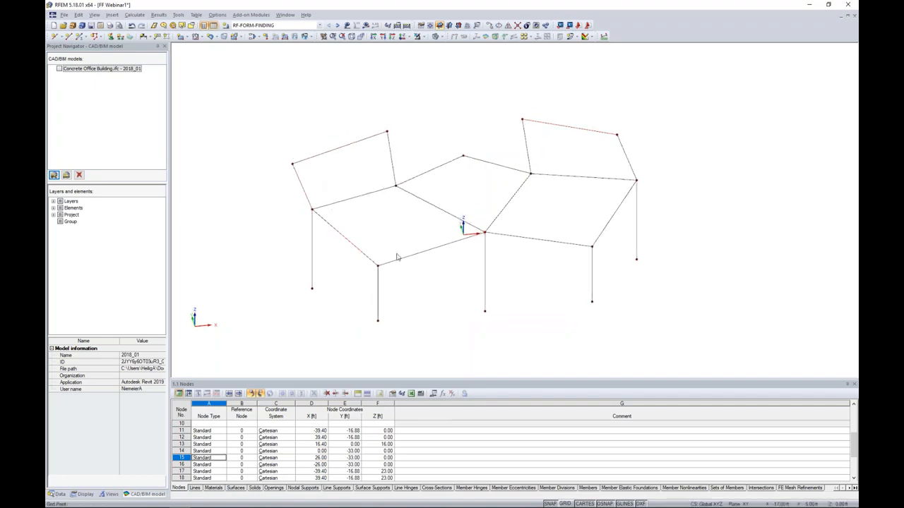
pyautogui.scroll(2, 412, 265)
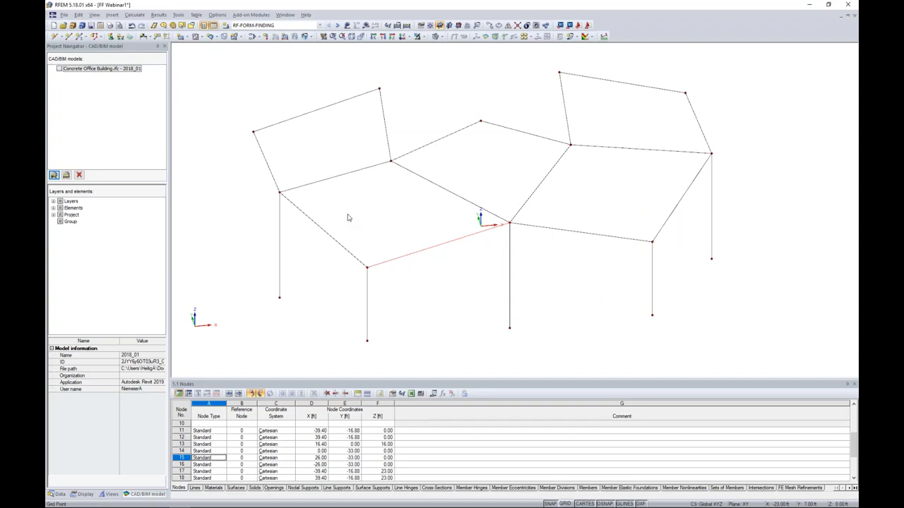
pyautogui.click(264, 128)
pyautogui.scroll(-1, 290, 151)
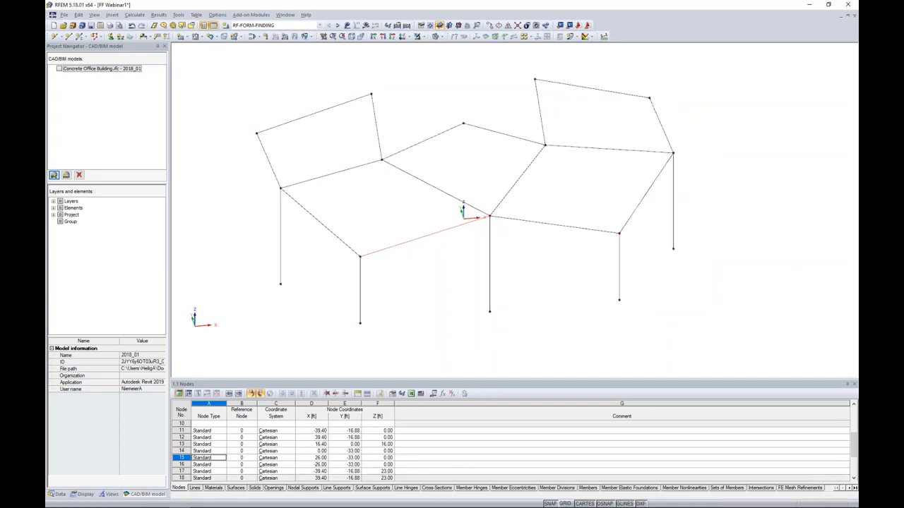
# Show the grid and set a work plane through the X -39.40, Y 13.12 ft node, its neighbouring 23 ft mast top and the X -16.40 ft inner node.
pyautogui.click(566, 504)
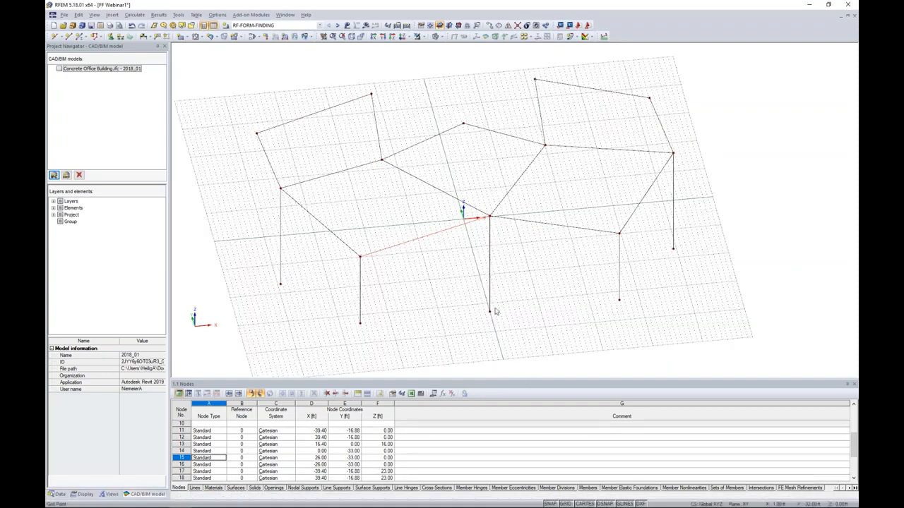
pyautogui.keyDown('ctrl'); pyautogui.moveTo(463, 286); pyautogui.dragTo(449, 269, button='middle'); pyautogui.keyUp('ctrl')
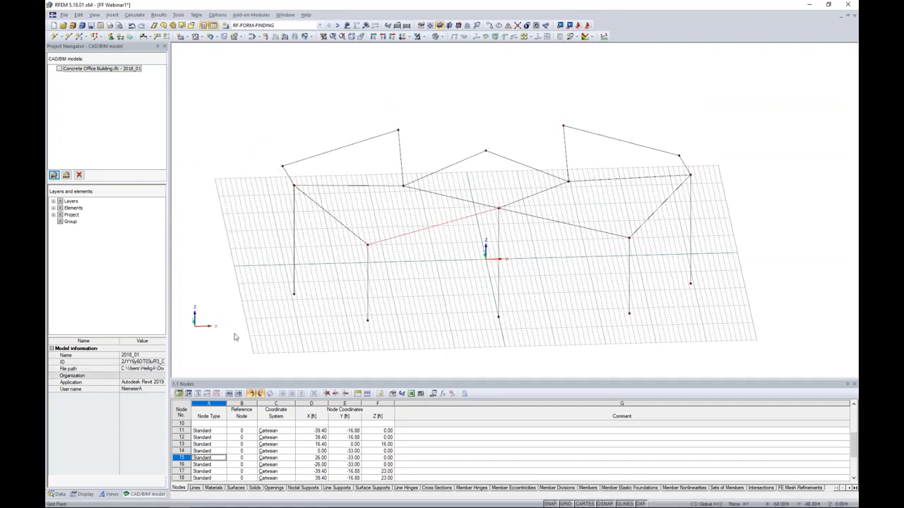
pyautogui.keyDown('ctrl'); pyautogui.moveTo(462, 270); pyautogui.dragTo(497, 258, button='middle'); pyautogui.keyUp('ctrl')
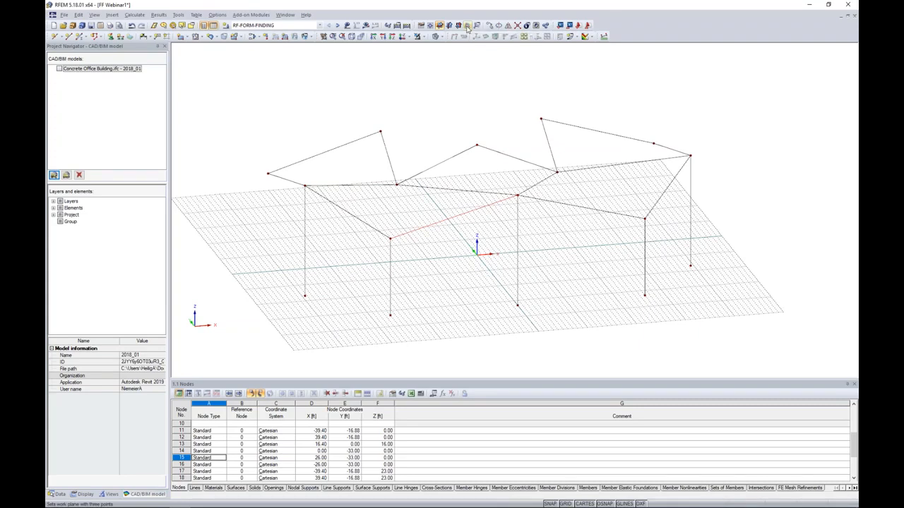
pyautogui.click(466, 26)
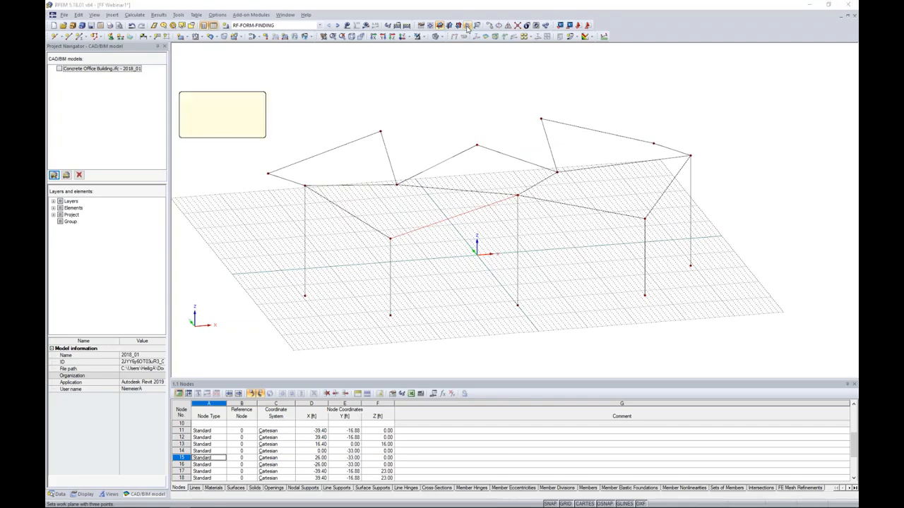
pyautogui.keyDown('ctrl'); pyautogui.moveTo(460, 103); pyautogui.dragTo(459, 140, button='middle'); pyautogui.keyUp('ctrl')
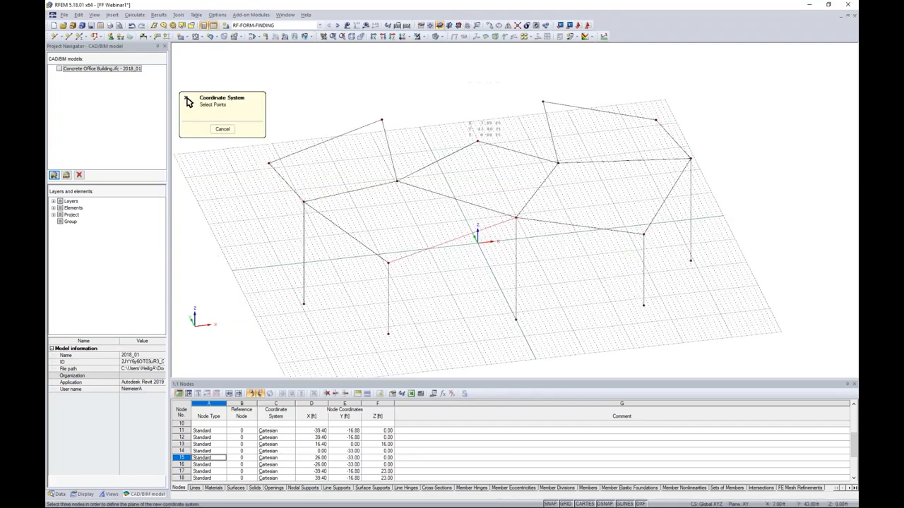
pyautogui.click(269, 164)
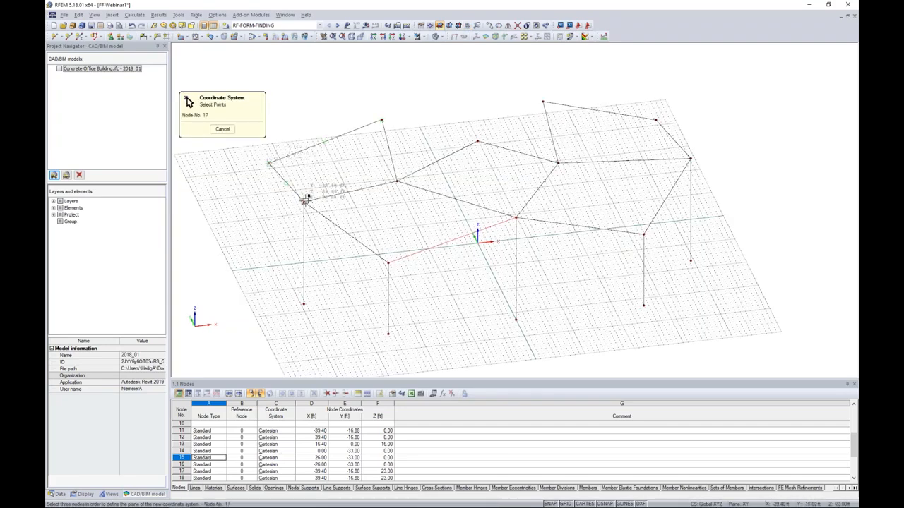
pyautogui.click(396, 182)
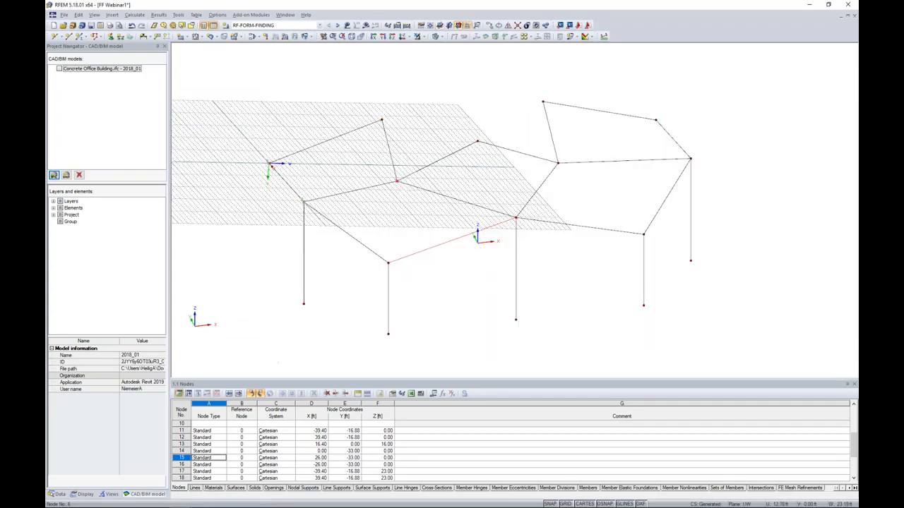
# Draw an inward-bowed three-node arc from the node at X -39.40, Y 13.12 ft to the 23 ft mast top at X -39.40, Y -16.88 ft.
pyautogui.moveTo(398, 244)
pyautogui.keyDown('ctrl'); pyautogui.mouseDown(button='middle')
pyautogui.moveTo(389, 214)
pyautogui.moveTo(332, 162)
pyautogui.moveTo(360, 222)
pyautogui.moveTo(399, 244)
pyautogui.moveTo(374, 219)
pyautogui.moveTo(377, 212)
pyautogui.moveTo(431, 239)
pyautogui.mouseUp(button='middle'); pyautogui.keyUp('ctrl')
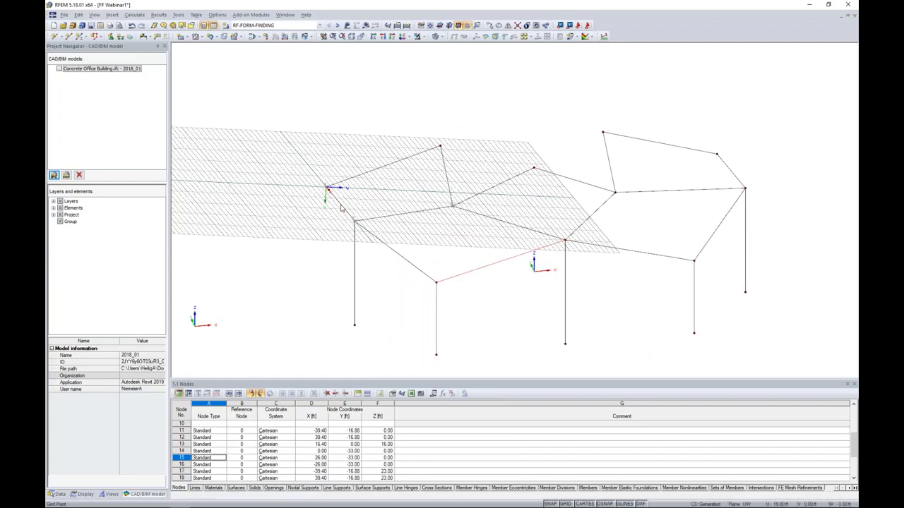
pyautogui.moveTo(367, 211)
pyautogui.keyDown('ctrl'); pyautogui.mouseDown(button='middle')
pyautogui.moveTo(369, 235)
pyautogui.moveTo(365, 228)
pyautogui.mouseUp(button='middle'); pyautogui.keyUp('ctrl')
pyautogui.scroll(2, 365, 228)
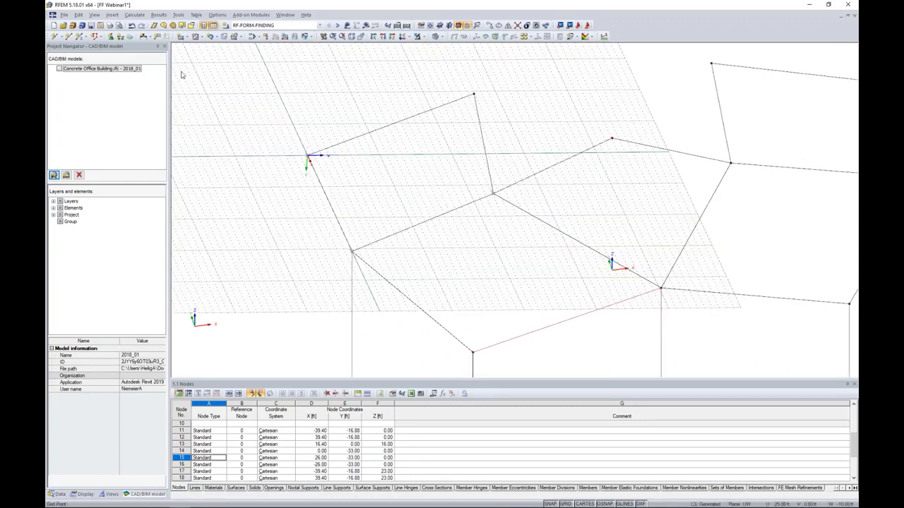
pyautogui.click(68, 36)
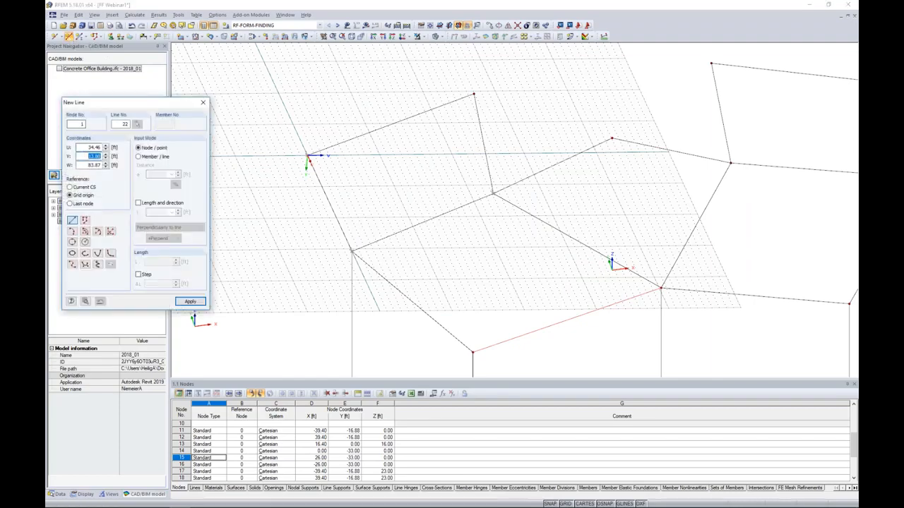
pyautogui.click(72, 231)
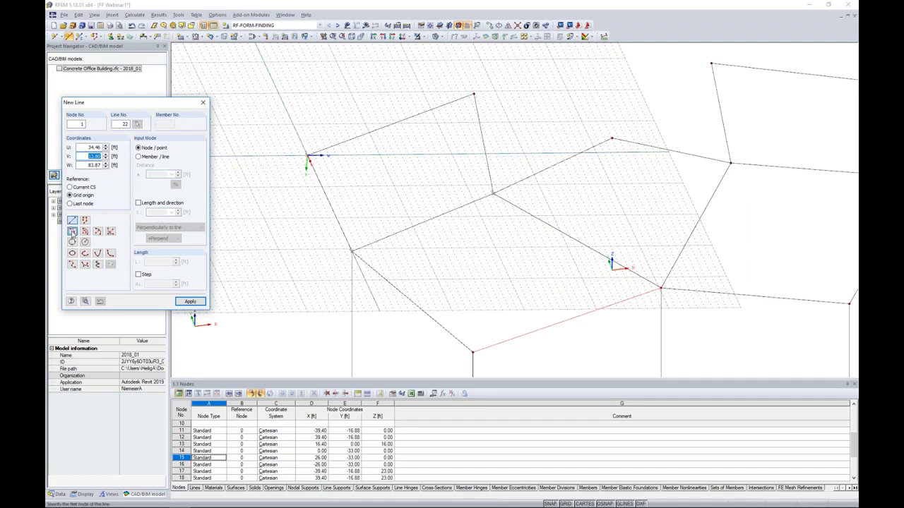
pyautogui.click(307, 155)
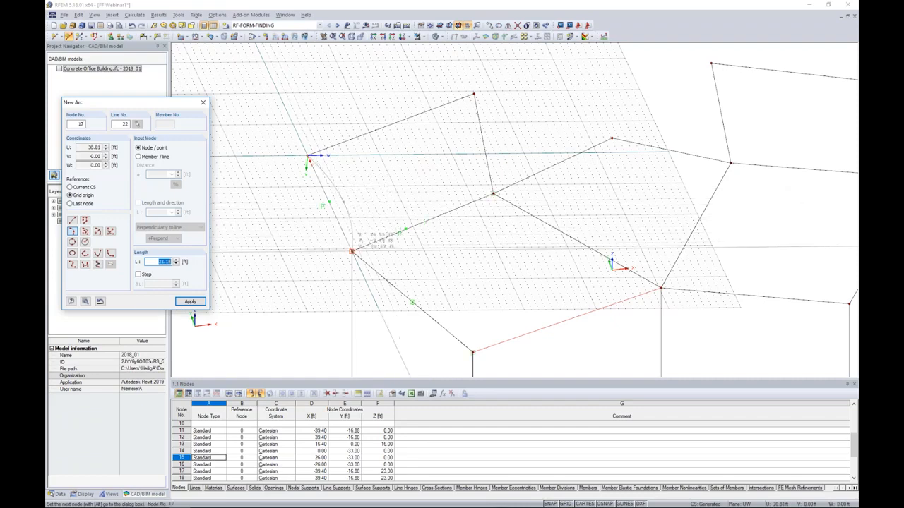
pyautogui.click(352, 251)
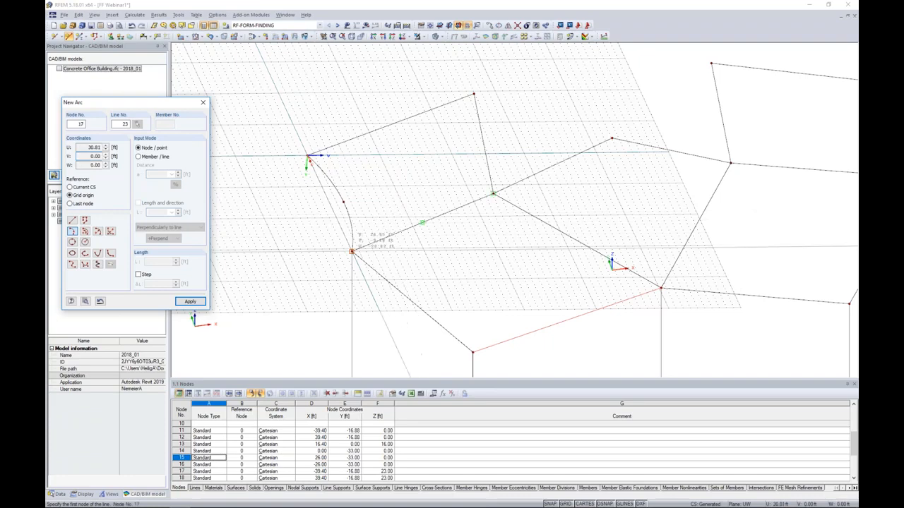
# Draw two arcs bowed to opposite sides between the mast top at X -39.40, Y -16.88 ft and the inner node at X -16.40, Y 0.00 ft.
pyautogui.click(352, 251)
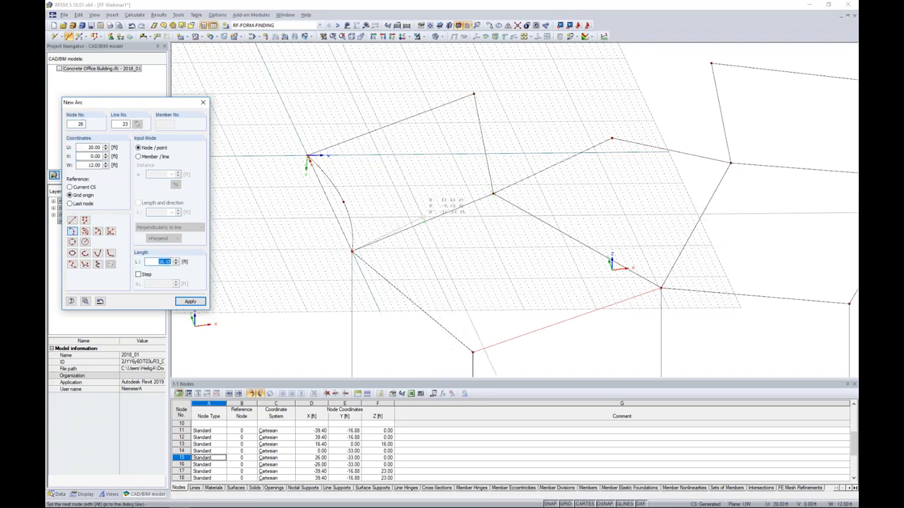
pyautogui.click(427, 211)
pyautogui.click(493, 193)
pyautogui.click(352, 251)
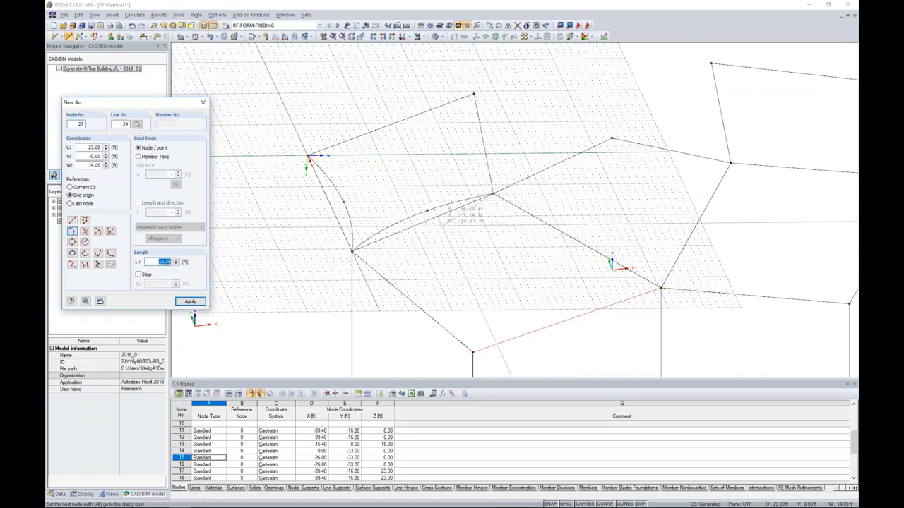
pyautogui.click(351, 252)
pyautogui.press('Escape')
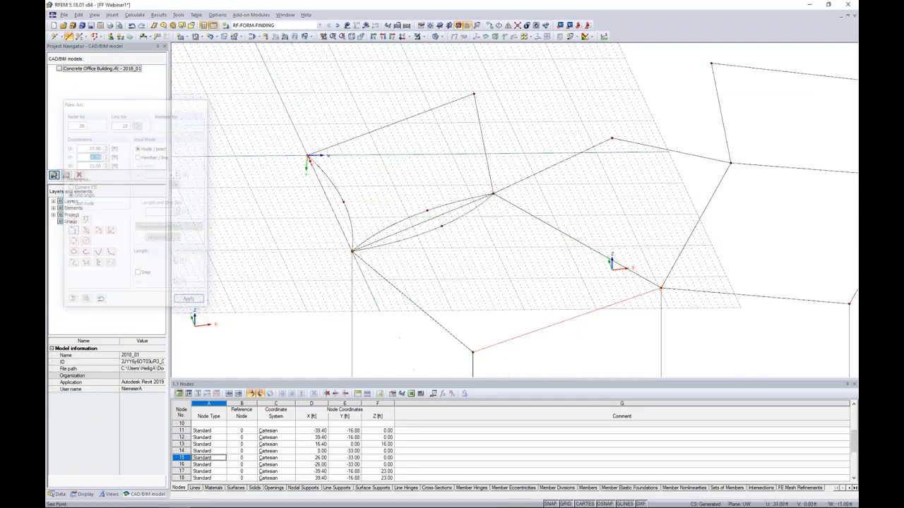
# Set the work plane through the front mast top at X -26.00 ft, the 23 ft mast top at X -39.40 ft and the inner node at X -16.40 ft.
pyautogui.keyDown('ctrl'); pyautogui.moveTo(352, 251); pyautogui.dragTo(438, 252, button='middle'); pyautogui.keyUp('ctrl')
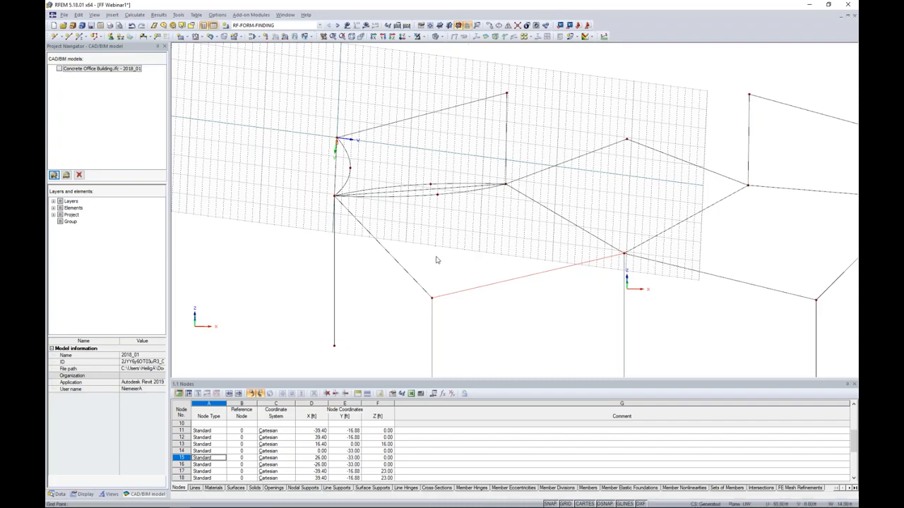
pyautogui.click(468, 26)
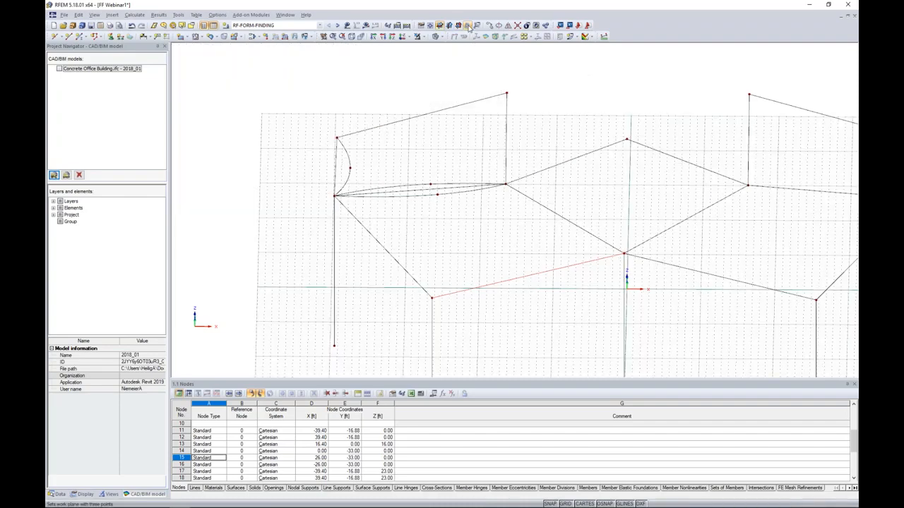
pyautogui.click(468, 26)
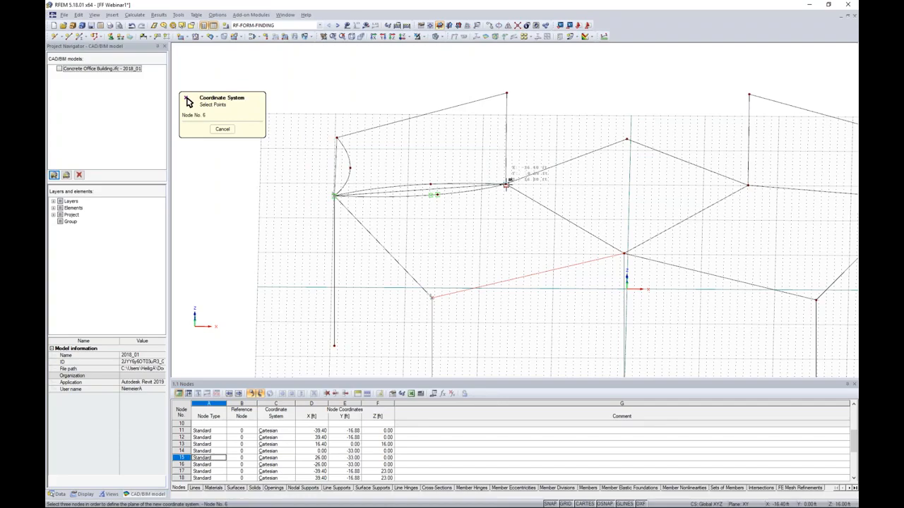
pyautogui.click(505, 185)
# Draw an inward-bowed three-node arc between the 23 ft mast top at X -39.40 ft and the front mast top at X -26.00, Y -33.00 ft.
pyautogui.keyDown('ctrl'); pyautogui.moveTo(520, 315); pyautogui.dragTo(550, 298, button='middle'); pyautogui.keyUp('ctrl')
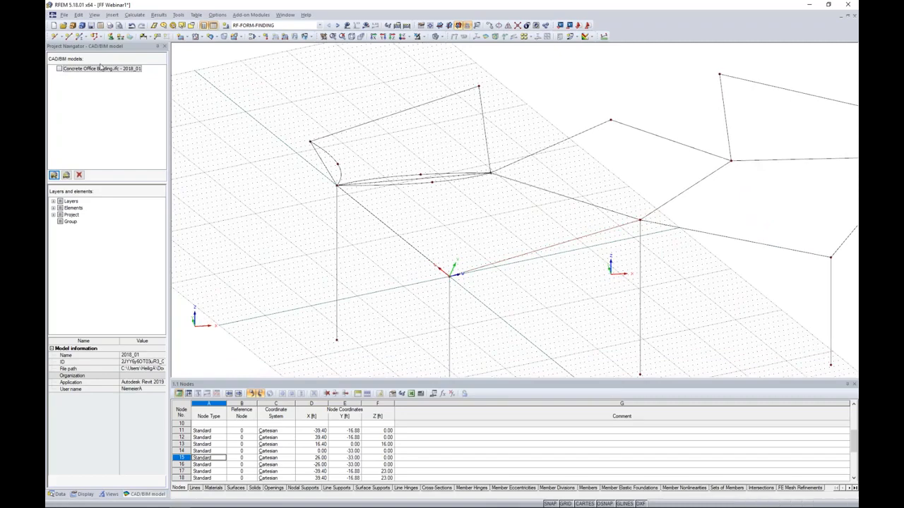
pyautogui.click(69, 37)
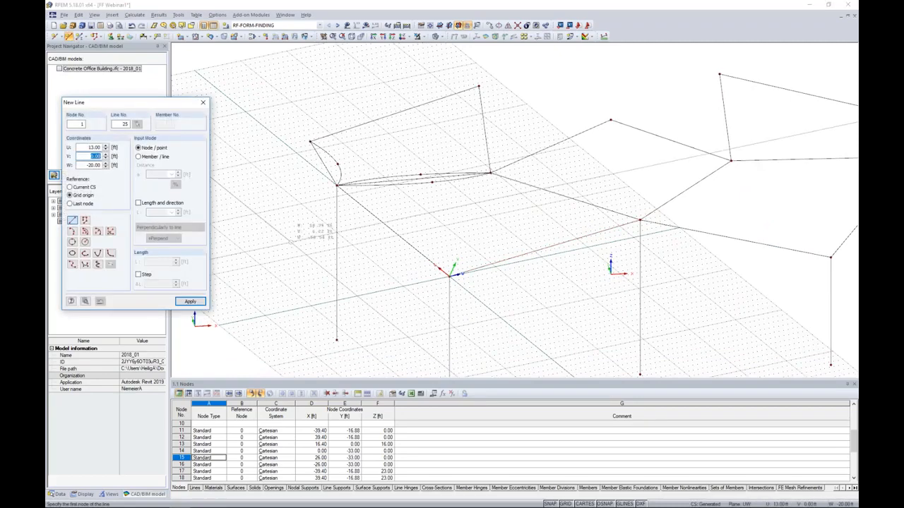
pyautogui.click(72, 231)
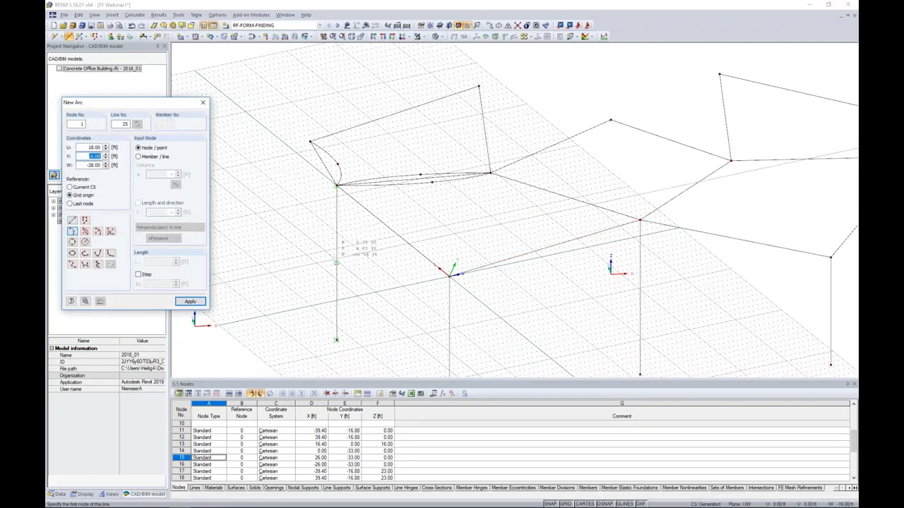
pyautogui.click(337, 185)
pyautogui.click(336, 185)
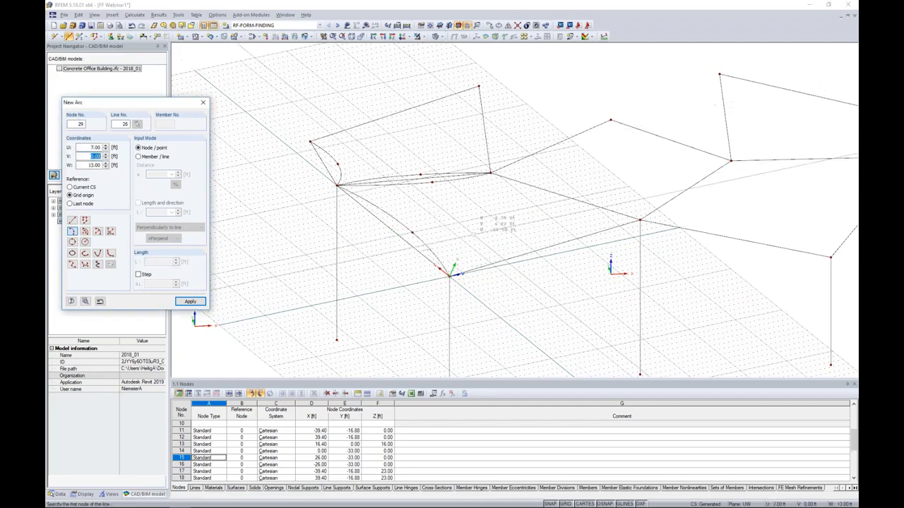
pyautogui.press('Escape')
# Set the work plane through the front mast top at X -26.00 ft, the front centre mast top and the inner node at X -16.40 ft.
pyautogui.keyDown('ctrl'); pyautogui.moveTo(582, 282); pyautogui.dragTo(523, 314, button='middle'); pyautogui.keyUp('ctrl')
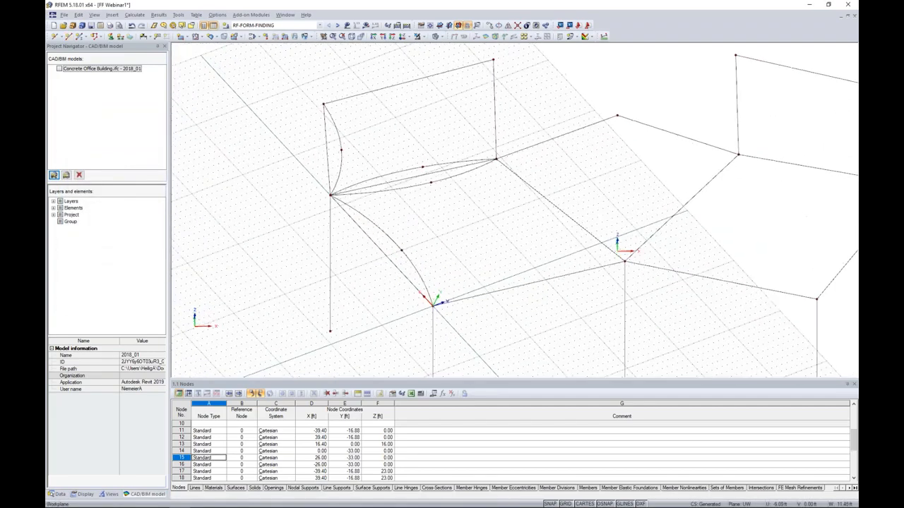
pyautogui.moveTo(552, 218); pyautogui.dragTo(495, 193, button='middle')
pyautogui.click(467, 26)
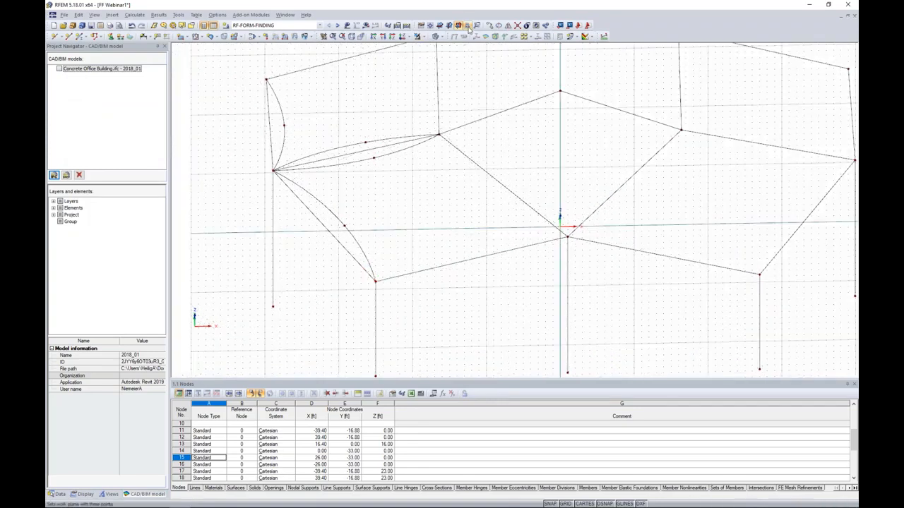
pyautogui.click(468, 28)
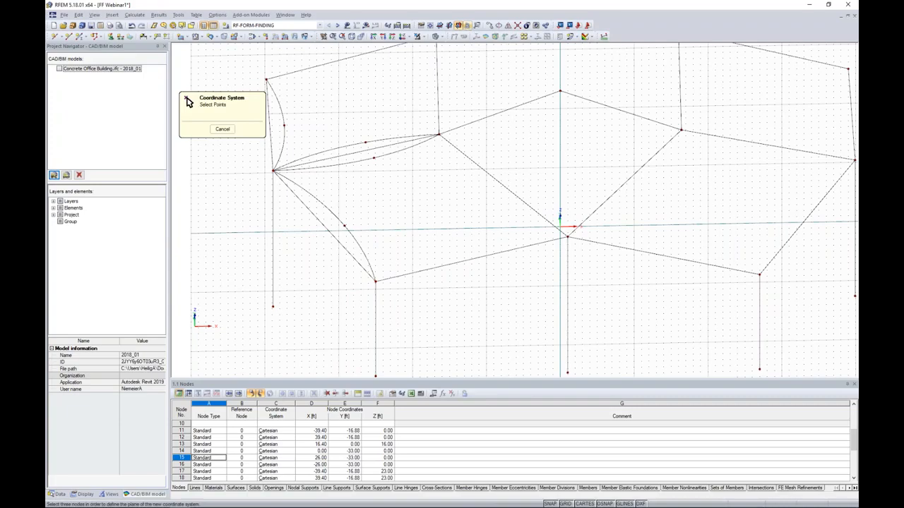
pyautogui.click(376, 281)
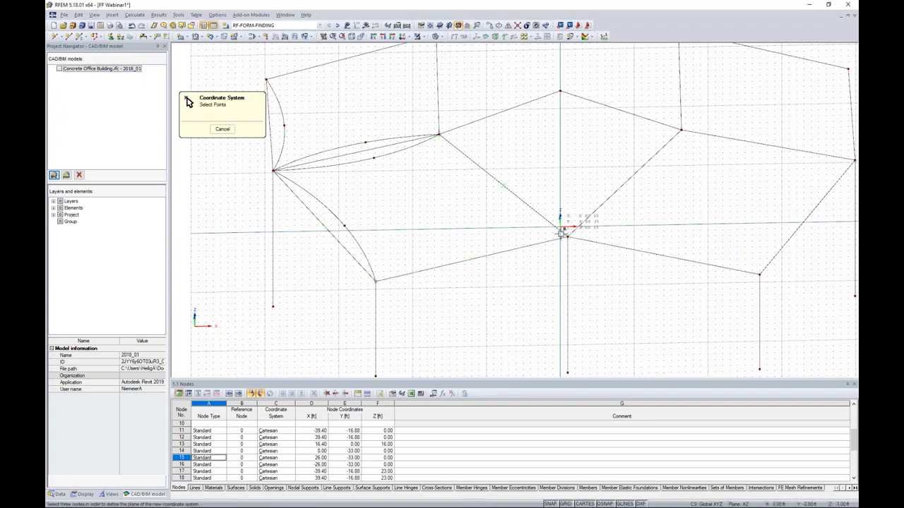
pyautogui.click(567, 237)
pyautogui.click(438, 135)
# Draw an inward-bowed three-node arc between the front mast top at X -26.00, Y -33.00 ft and the front centre mast top.
pyautogui.keyDown('ctrl'); pyautogui.moveTo(536, 297); pyautogui.dragTo(479, 217, button='middle'); pyautogui.keyUp('ctrl')
pyautogui.keyDown('ctrl'); pyautogui.moveTo(482, 205); pyautogui.dragTo(523, 278, button='middle'); pyautogui.keyUp('ctrl')
pyautogui.click(69, 37)
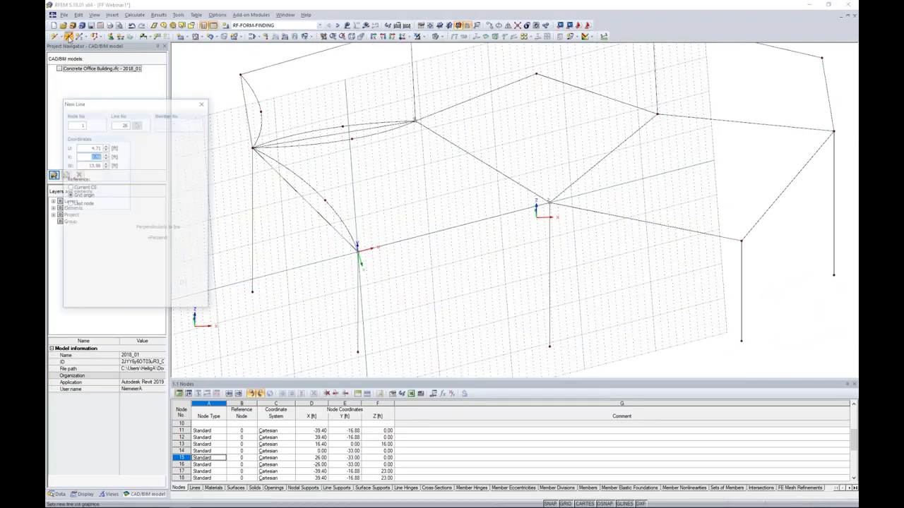
pyautogui.click(71, 231)
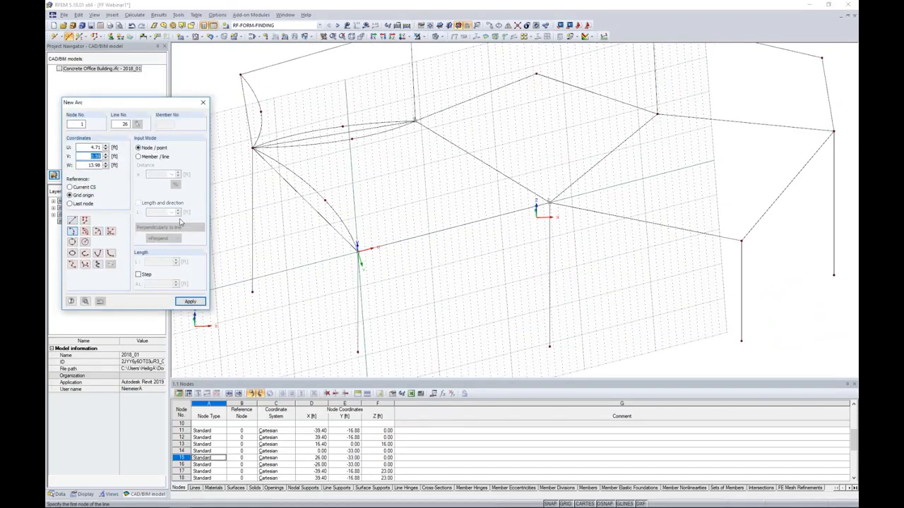
pyautogui.click(357, 251)
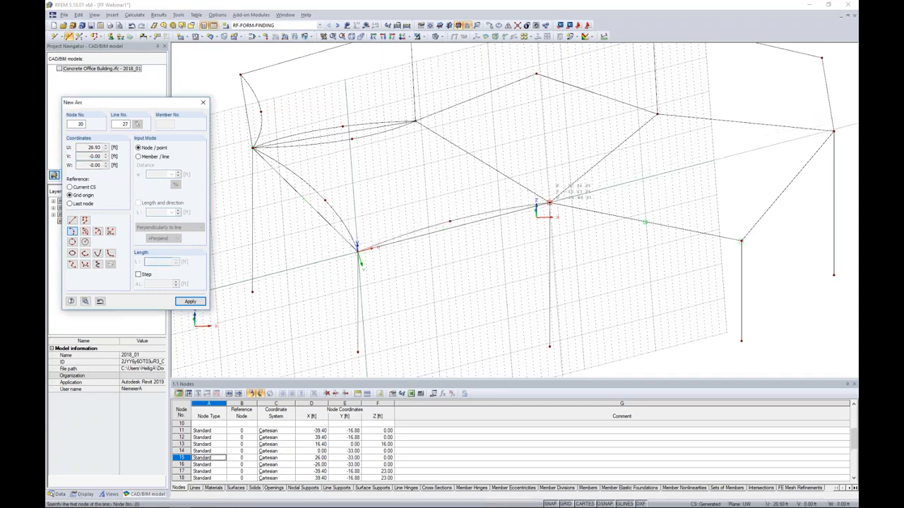
# Draw two arcs bowed to opposite sides between the front centre mast top and the inner node at X -16.40 ft, and hide the grid.
pyautogui.click(549, 202)
pyautogui.click(474, 166)
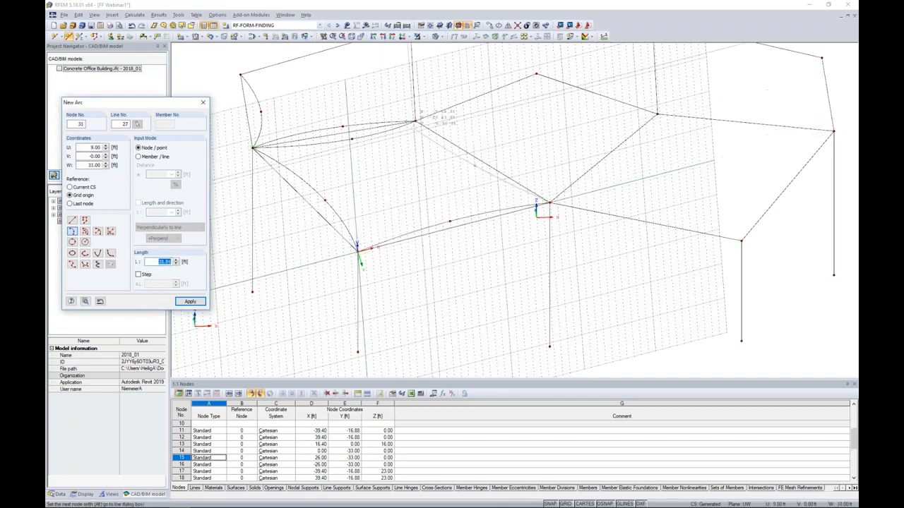
pyautogui.click(415, 121)
pyautogui.click(415, 122)
pyautogui.click(496, 161)
pyautogui.click(549, 202)
pyautogui.press('Escape')
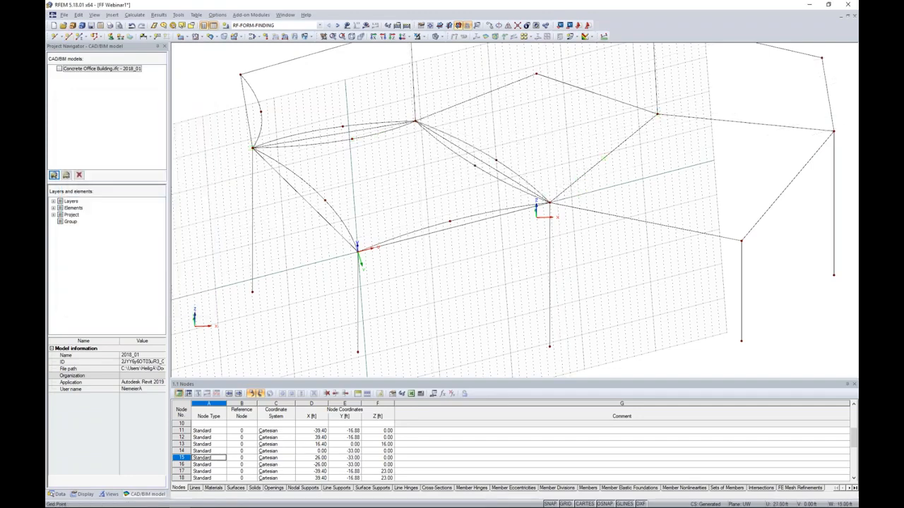
pyautogui.click(565, 504)
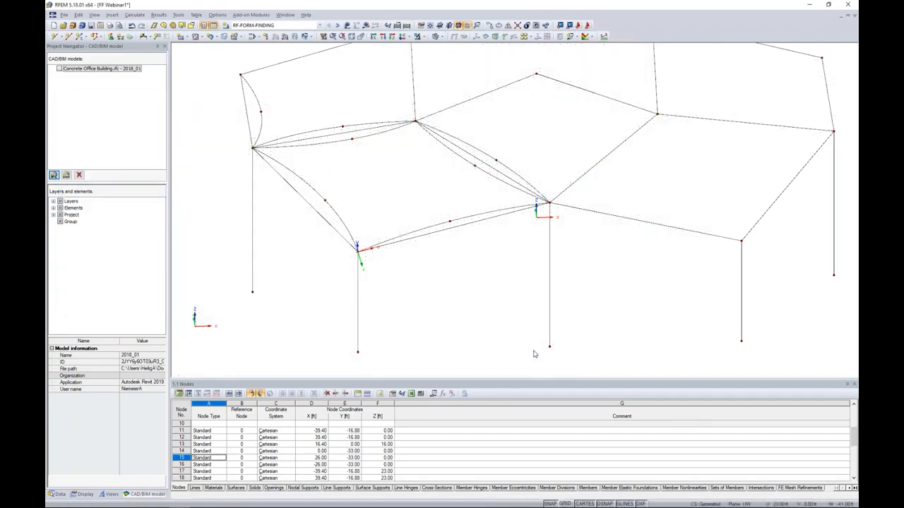
# Mirror a copy of all seven arcs across the global Y-Z plane through the 23 ft centre node.
pyautogui.scroll(-1, 523, 270)
pyautogui.keyDown('ctrl'); pyautogui.moveTo(522, 270); pyautogui.dragTo(520, 300, button='middle'); pyautogui.keyUp('ctrl')
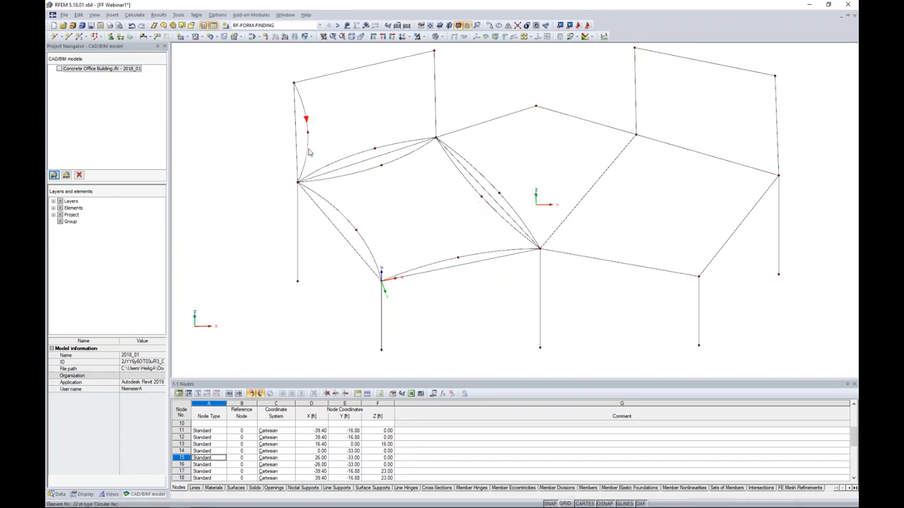
pyautogui.click(306, 121)
pyautogui.click(342, 160)
pyautogui.click(357, 174)
pyautogui.click(343, 215)
pyautogui.click(437, 263)
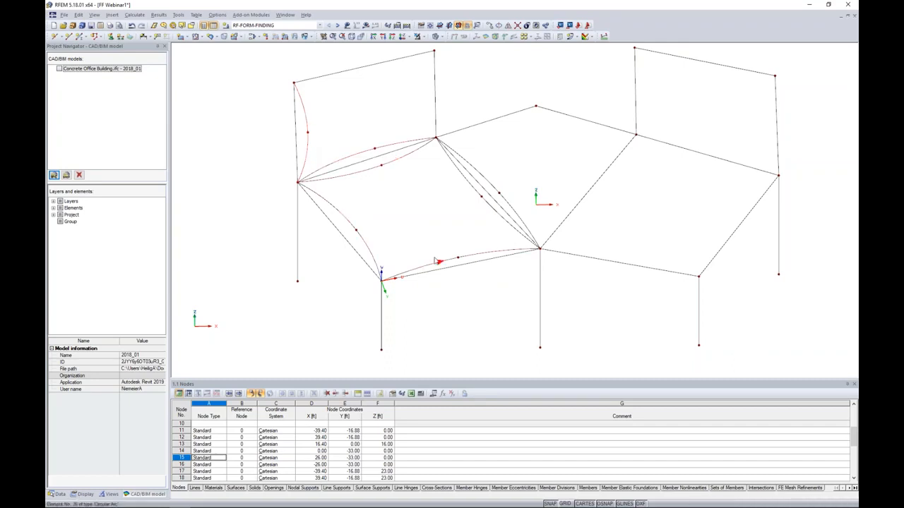
pyautogui.click(514, 216)
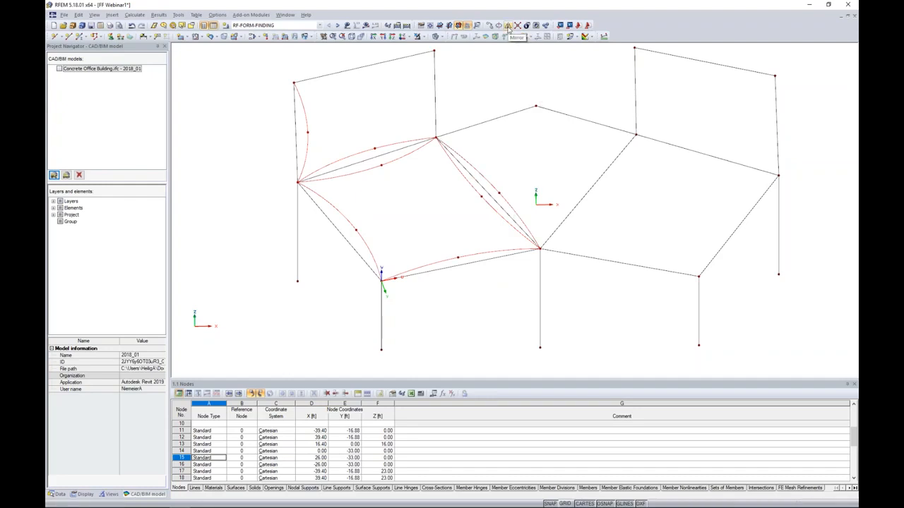
pyautogui.click(507, 26)
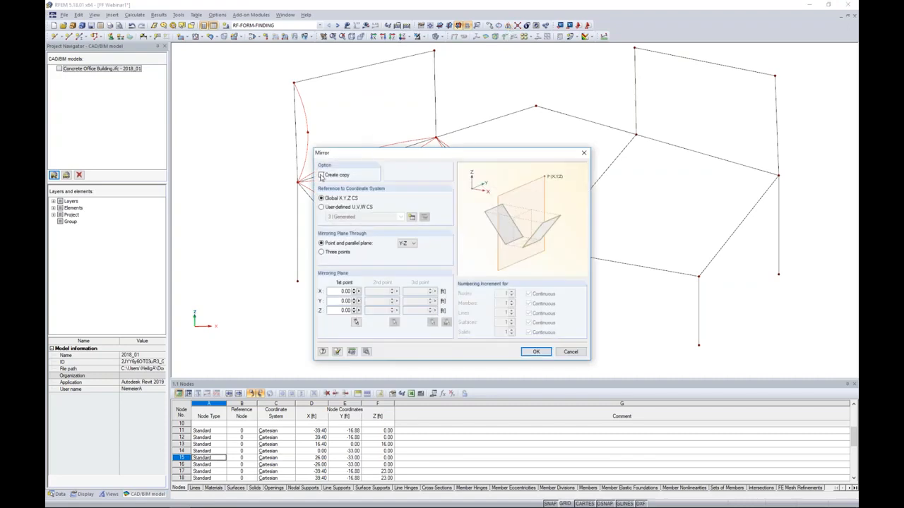
pyautogui.click(321, 175)
pyautogui.click(356, 322)
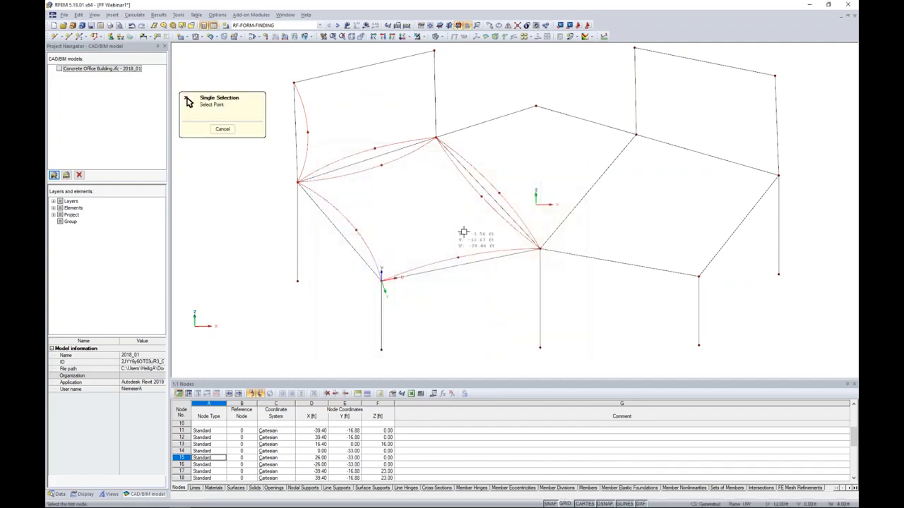
pyautogui.click(535, 108)
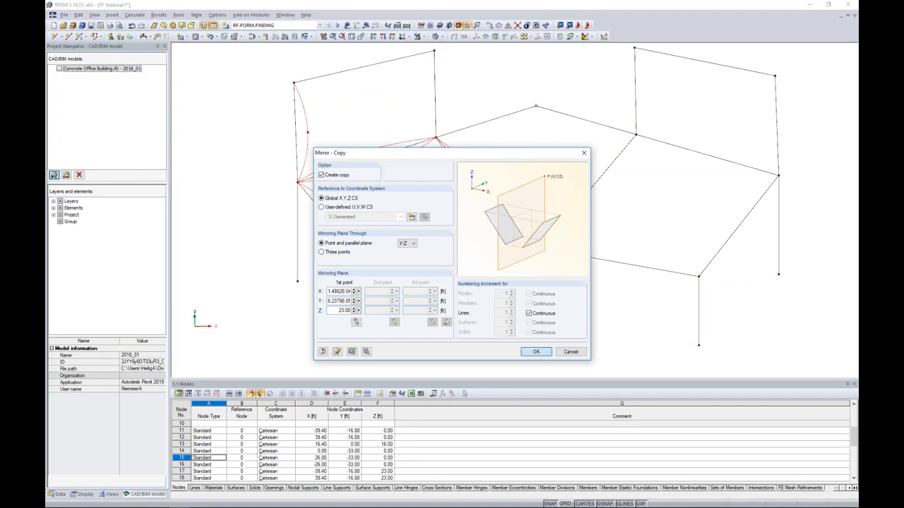
pyautogui.click(537, 351)
pyautogui.keyDown('shift'); pyautogui.moveTo(629, 301); pyautogui.dragTo(575, 287, button='middle'); pyautogui.keyUp('shift')
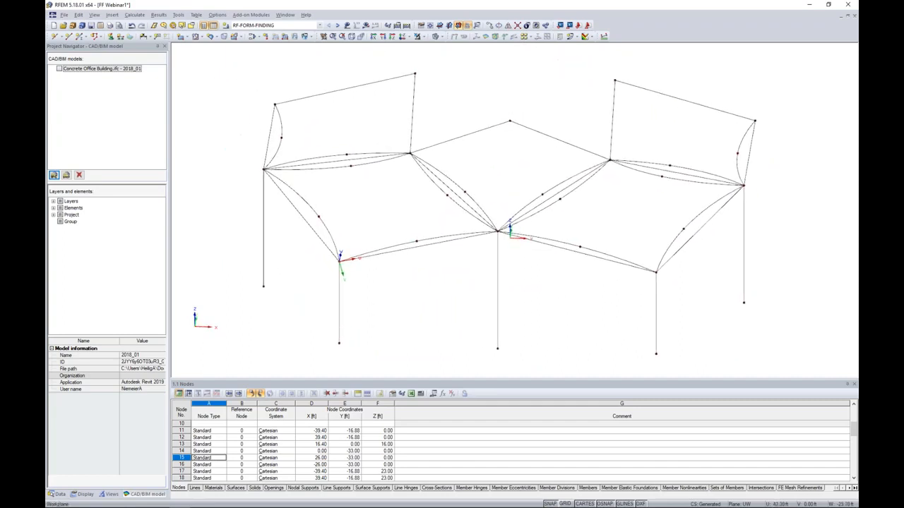
pyautogui.moveTo(576, 281); pyautogui.dragTo(595, 278, button='middle')
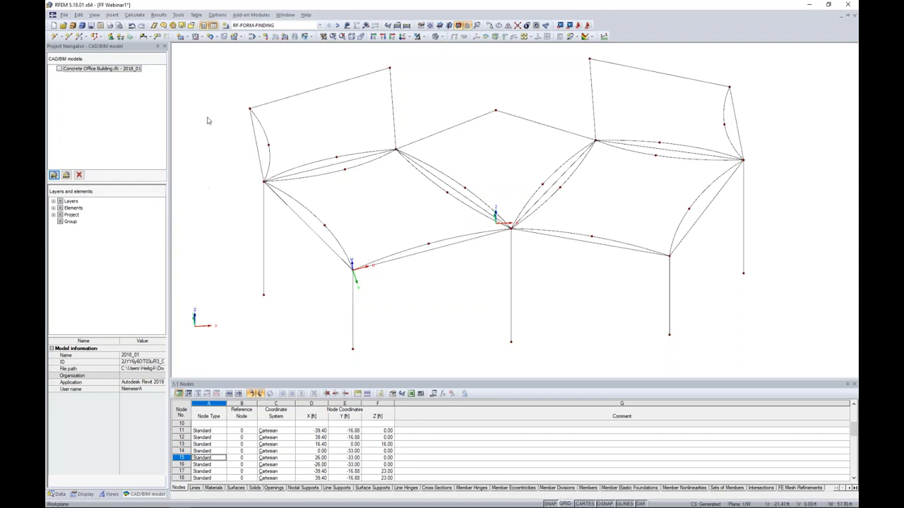
pyautogui.click(185, 38)
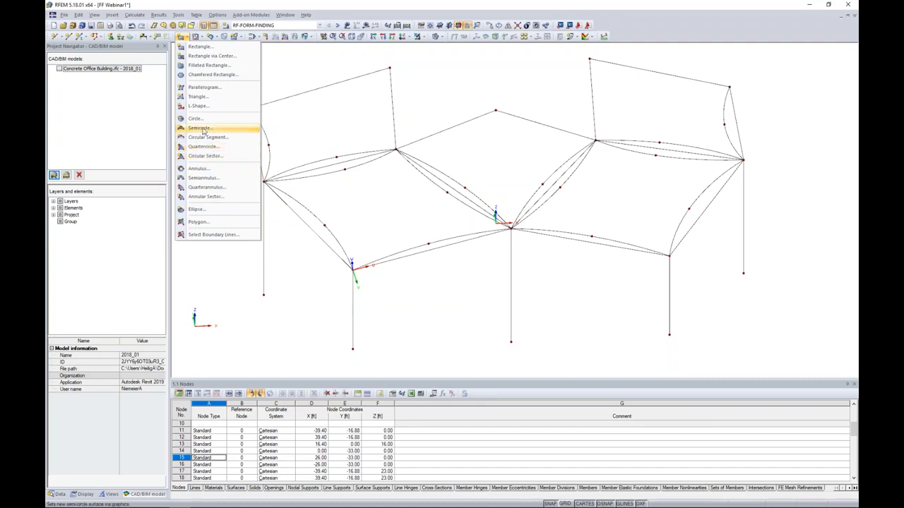
pyautogui.click(471, 254)
pyautogui.moveTo(480, 255)
pyautogui.keyDown('ctrl'); pyautogui.mouseDown(button='middle')
pyautogui.moveTo(485, 227)
pyautogui.moveTo(460, 137)
pyautogui.moveTo(426, 151)
pyautogui.moveTo(503, 176)
pyautogui.moveTo(525, 200)
pyautogui.moveTo(478, 238)
pyautogui.moveTo(485, 250)
pyautogui.mouseUp(button='middle'); pyautogui.keyUp('ctrl')
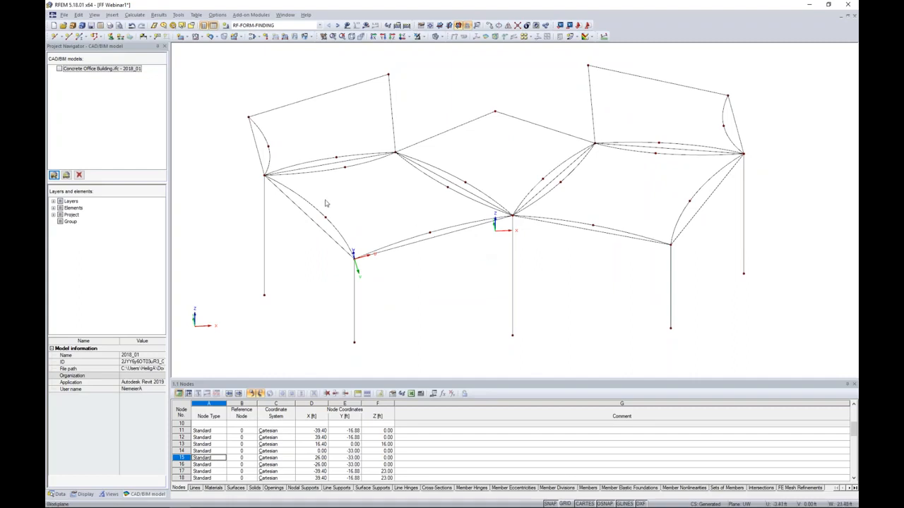
# Start a new four-sided quadrangle surface with Membrane - Orthotropic stiffness.
pyautogui.click(214, 38)
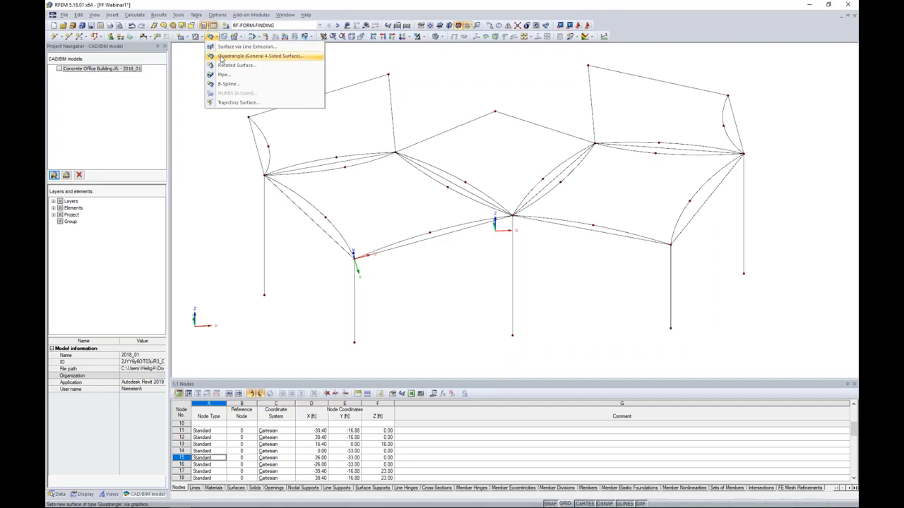
pyautogui.click(221, 56)
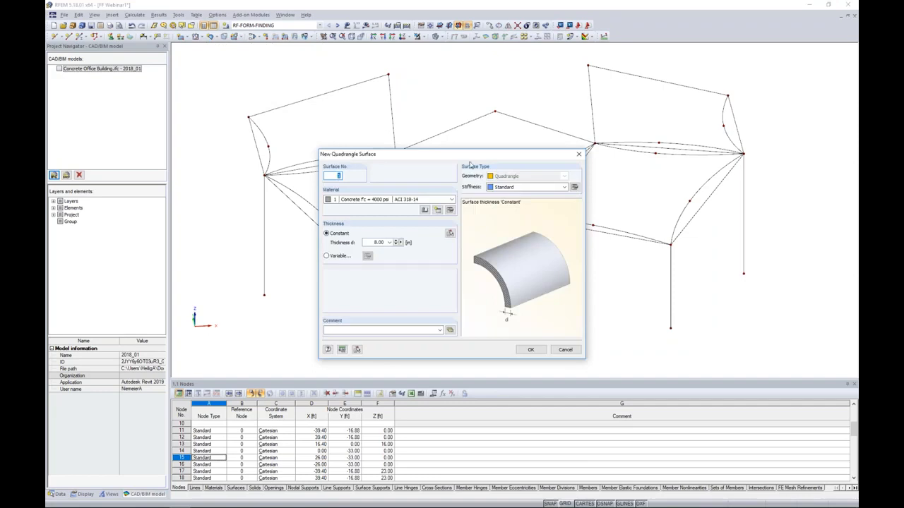
pyautogui.click(526, 187)
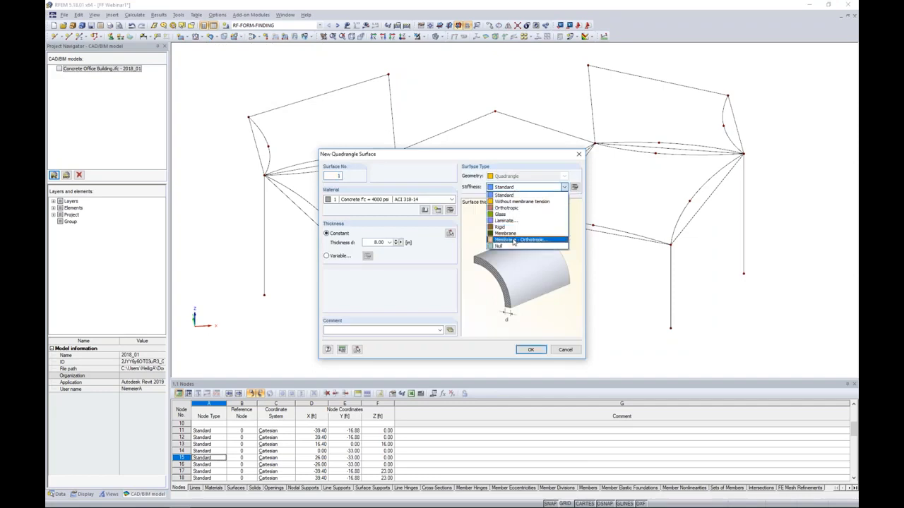
pyautogui.click(513, 240)
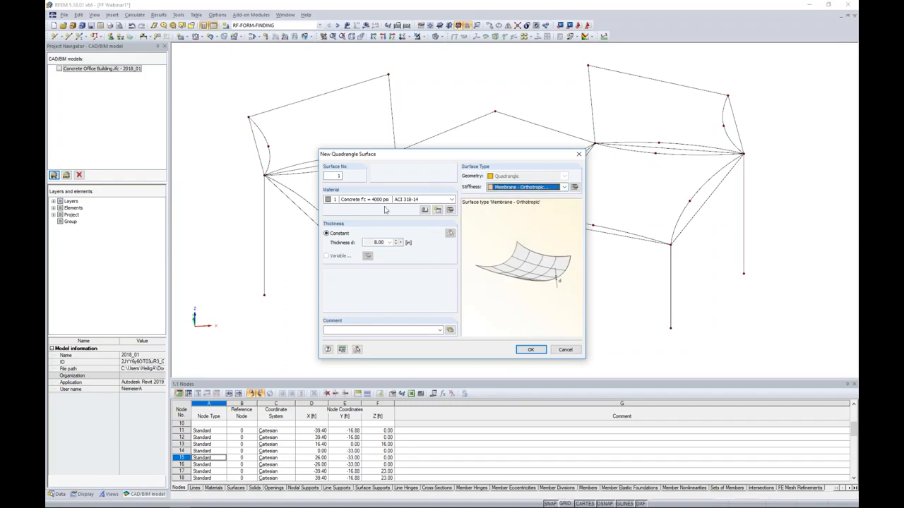
# Create a new material for the surface, describe it as Membrane and give it a green colour (RGB 0, 255, 0).
pyautogui.click(438, 210)
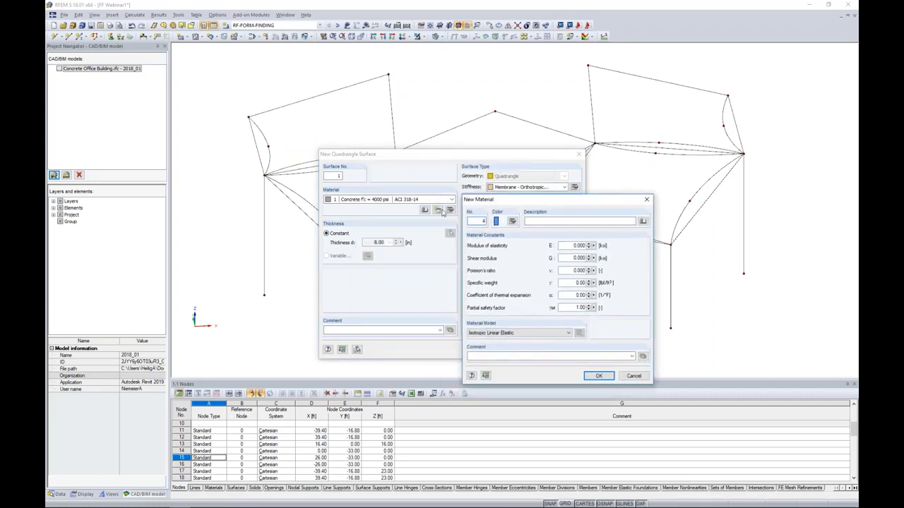
pyautogui.moveTo(501, 202); pyautogui.dragTo(442, 163)
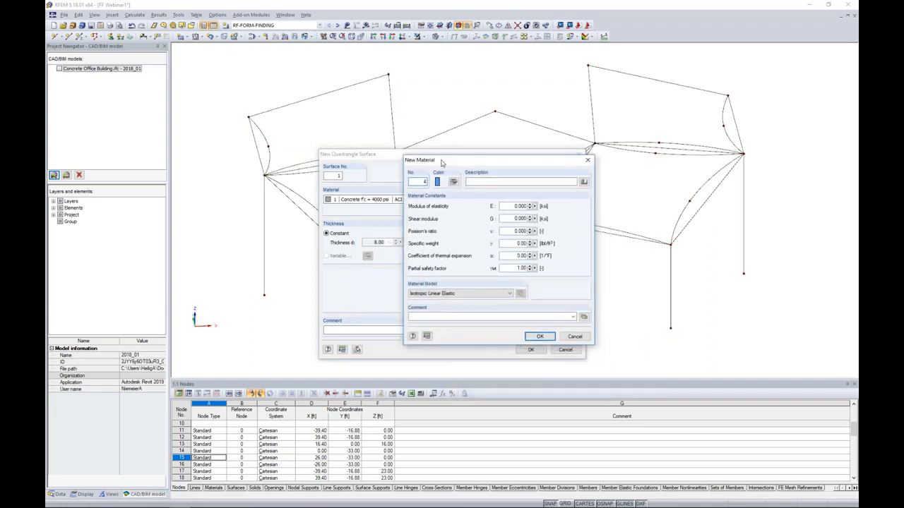
pyautogui.click(479, 182)
pyautogui.write('Membrane')
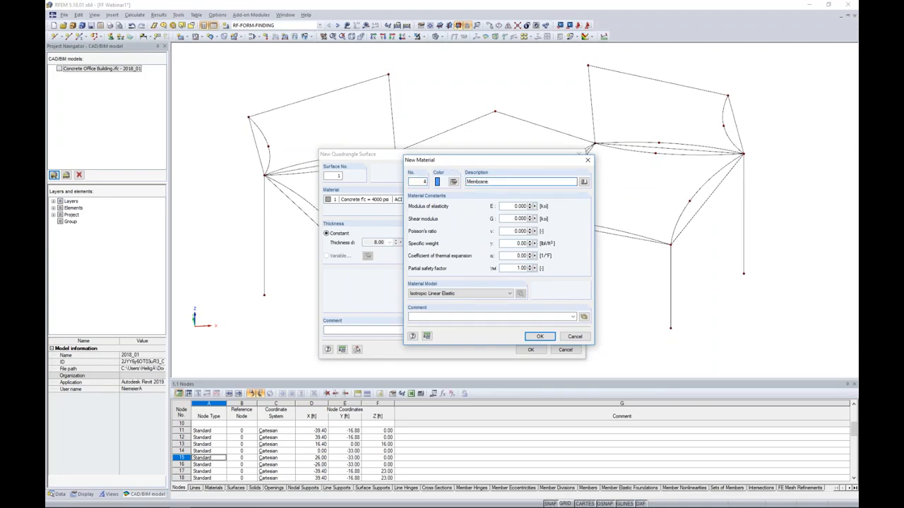
pyautogui.click(453, 183)
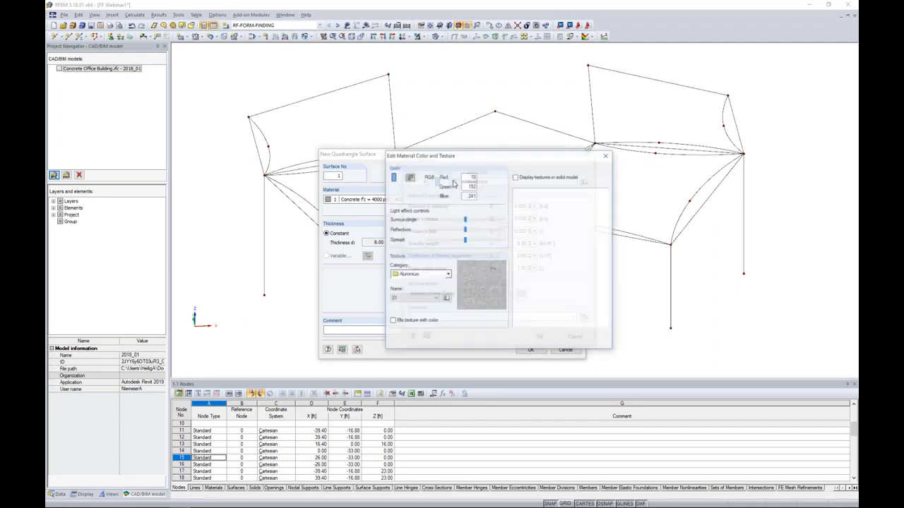
pyautogui.click(409, 176)
pyautogui.click(467, 275)
pyautogui.click(558, 209)
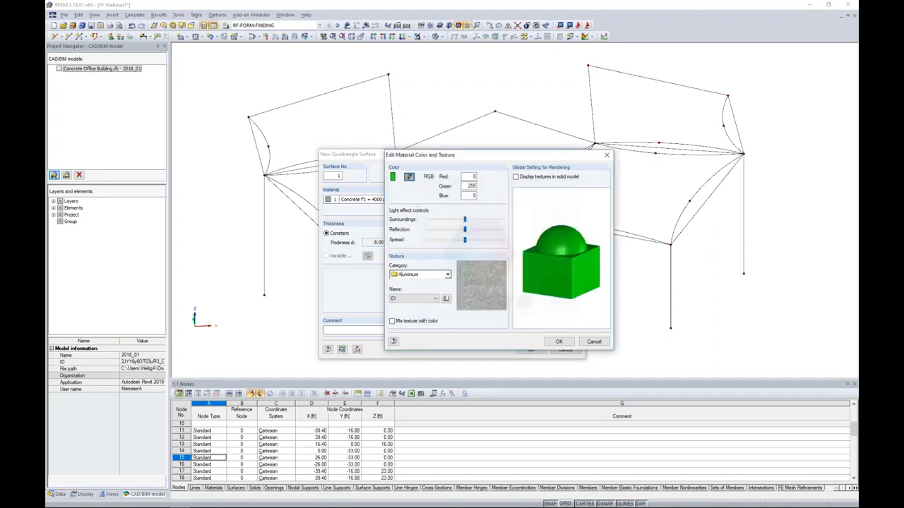
pyautogui.click(556, 341)
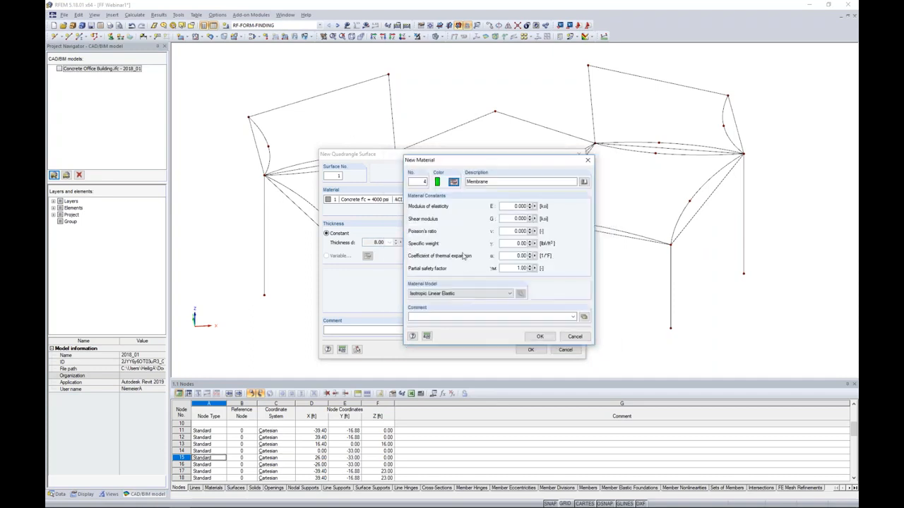
# Set the material model to Orthotropic Elastic 2D with Ex and Ey 72 ksi, Gyz and Gxz 0.01 ksi, Gxy 7.25 ksi and Poisson's ratio 0.3.
pyautogui.click(469, 293)
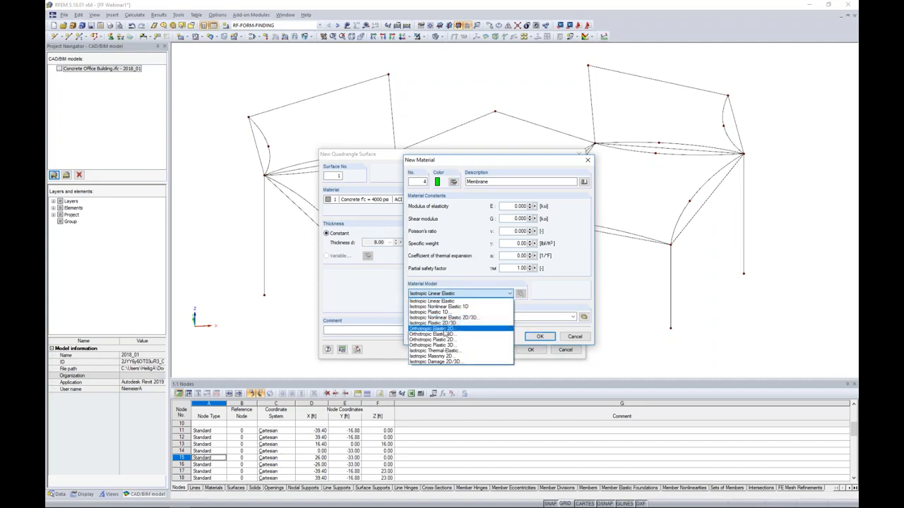
pyautogui.click(445, 333)
pyautogui.moveTo(504, 186); pyautogui.dragTo(446, 213)
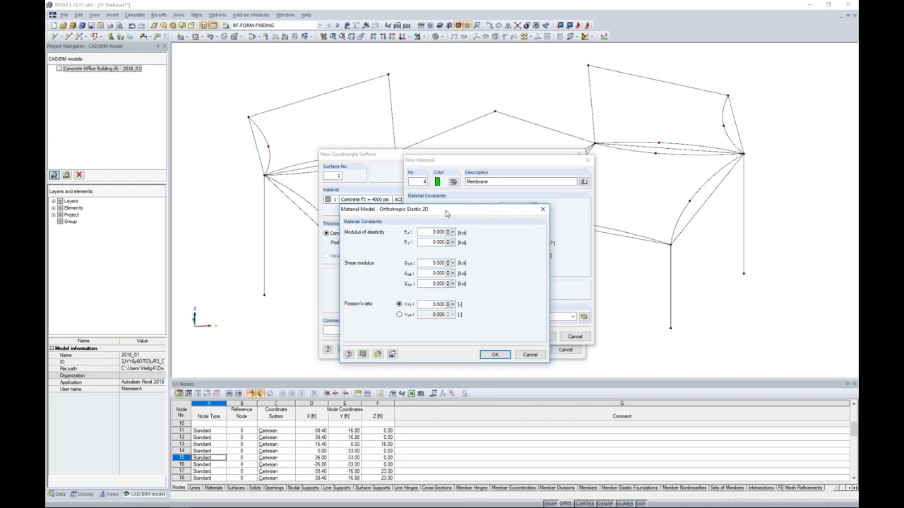
pyautogui.moveTo(432, 232); pyautogui.dragTo(456, 235)
pyautogui.write('72')
pyautogui.press('Tab')
pyautogui.write('72')
pyautogui.press('Tab')
pyautogui.write('0.01')
pyautogui.press('Tab')
pyautogui.write('0.01')
pyautogui.press('Tab')
pyautogui.write('1')
pyautogui.press('Tab')
pyautogui.write('0.3')
pyautogui.click(493, 354)
# Set the Membrane material's specific weight to 32 lbf/ft³ and finish the material.
pyautogui.moveTo(501, 243); pyautogui.dragTo(558, 240)
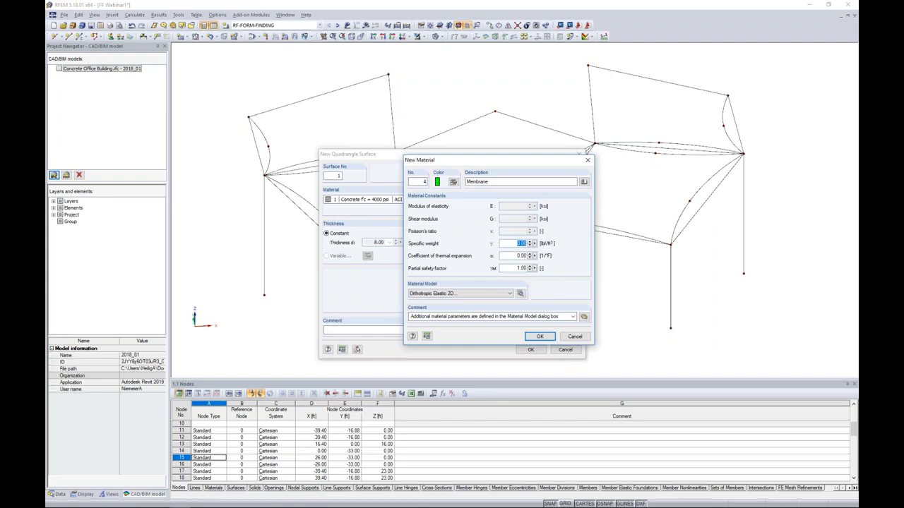
pyautogui.write('12')
pyautogui.click(517, 255)
pyautogui.click(539, 337)
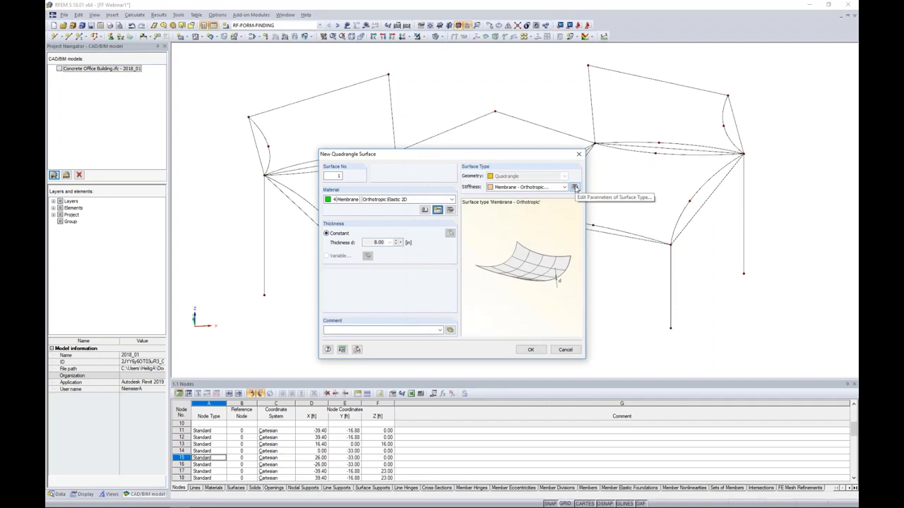
# Set the orthotropic membrane's constant thickness to 0.04 in in its surface stiffness settings.
pyautogui.click(575, 187)
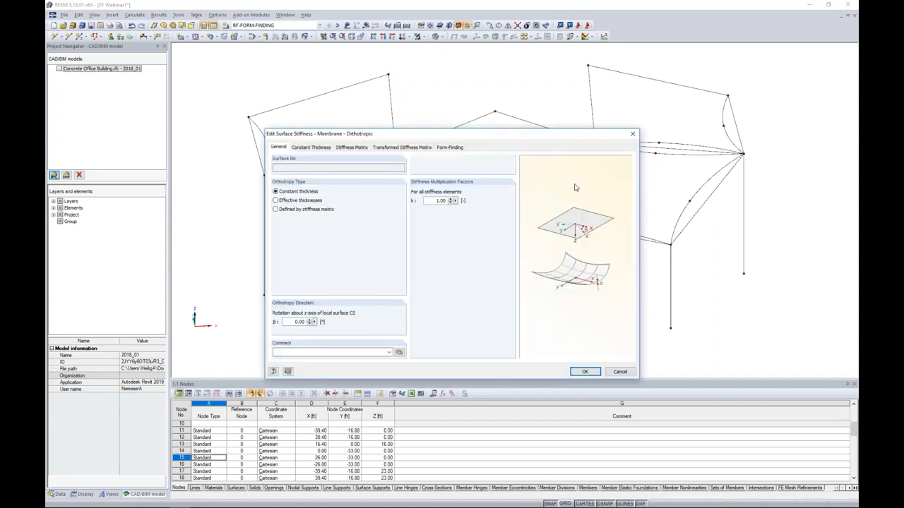
pyautogui.click(315, 147)
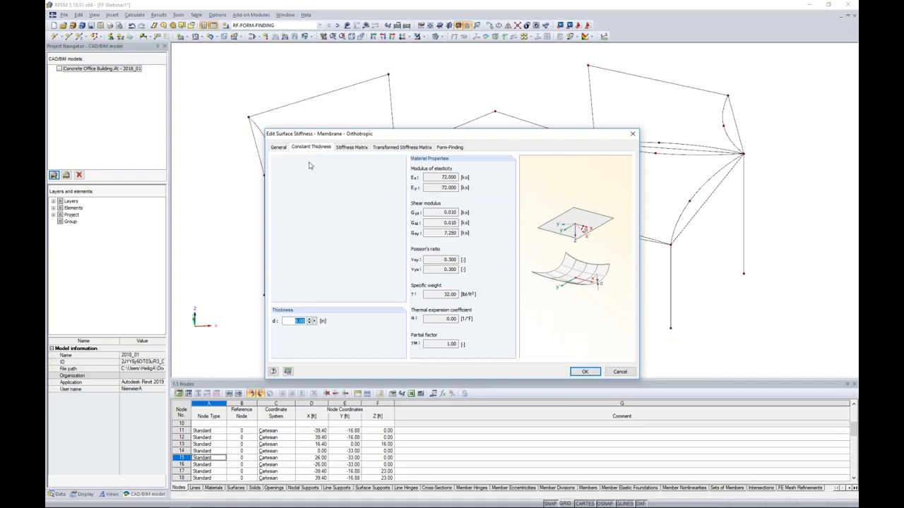
pyautogui.click(292, 322)
pyautogui.moveTo(293, 322); pyautogui.dragTo(324, 322)
pyautogui.write('0.04')
# Examine the transformed stiffness matrix and compare the Projection and Standard form-finding calculation methods, leaving Standard selected.
pyautogui.click(377, 148)
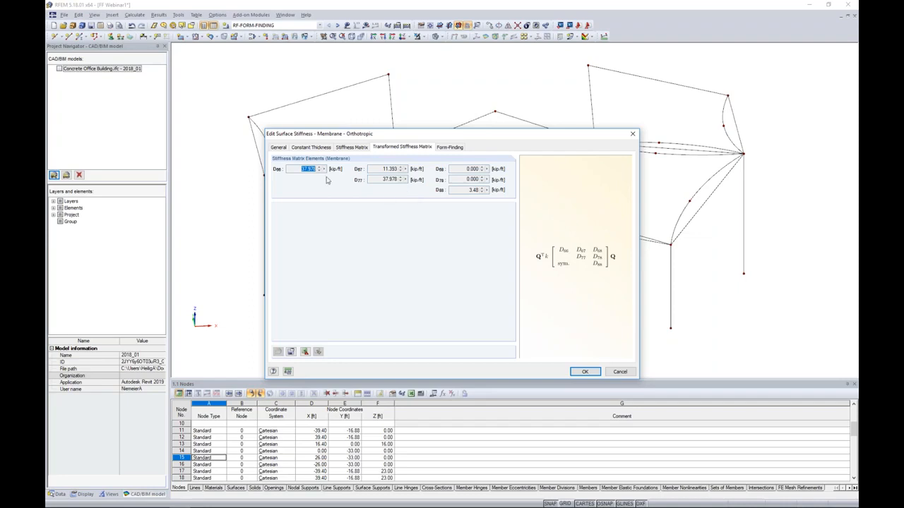
pyautogui.click(300, 170)
pyautogui.click(446, 148)
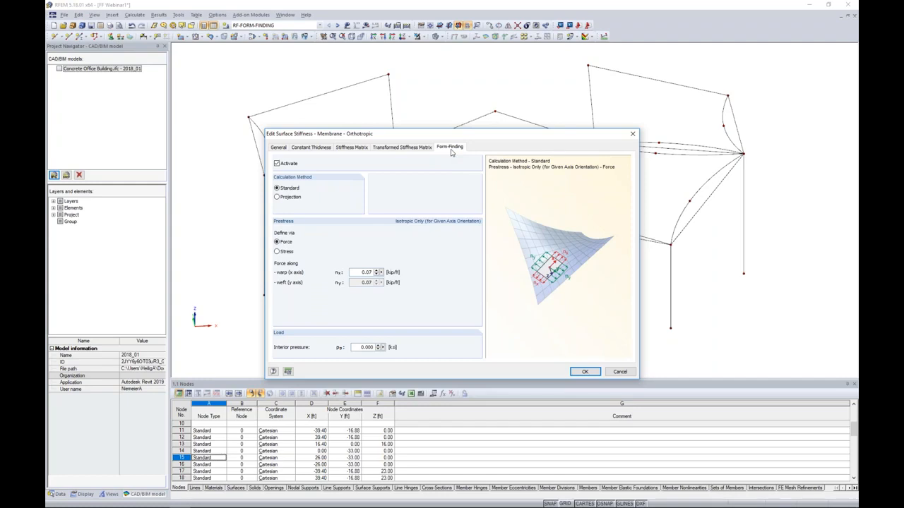
pyautogui.click(278, 198)
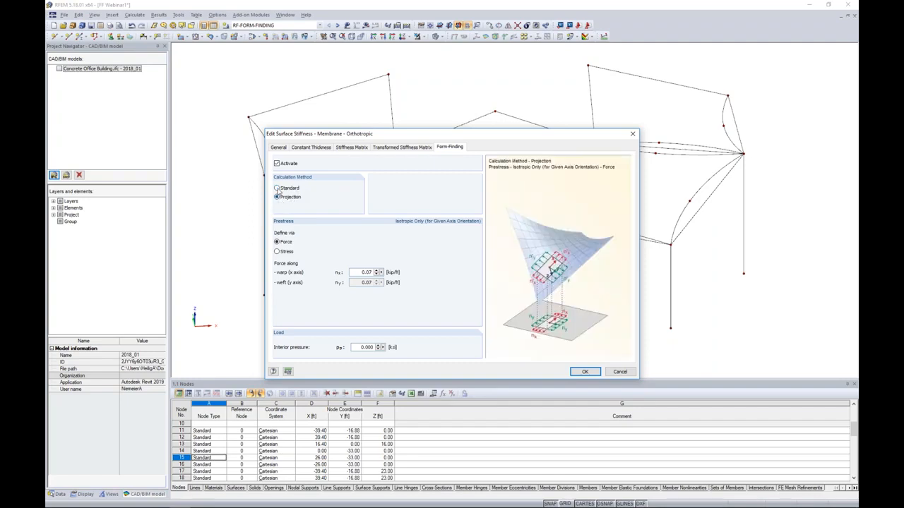
pyautogui.click(277, 189)
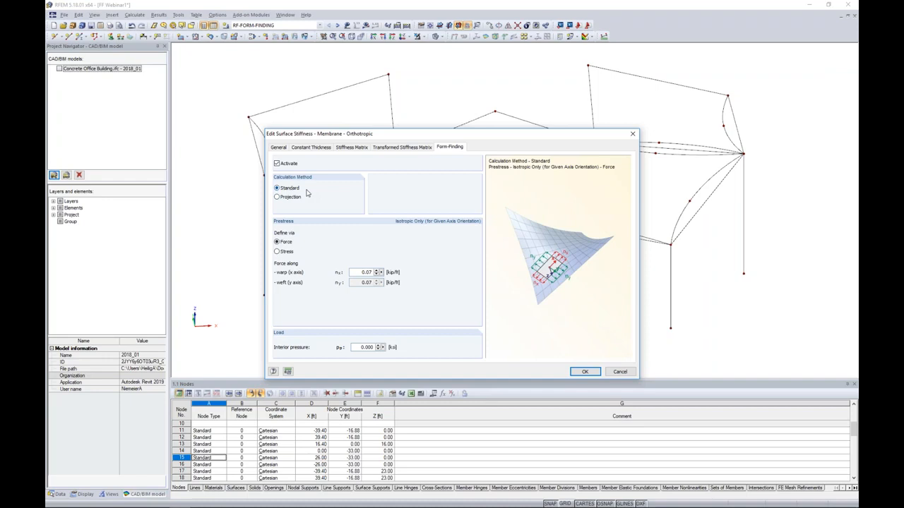
# Enter the membrane's isotropic prestress force along the warp direction and accept the orthotropic quadrangle surface settings.
pyautogui.doubleClick(364, 272)
pyautogui.write('0')
pyautogui.click(585, 371)
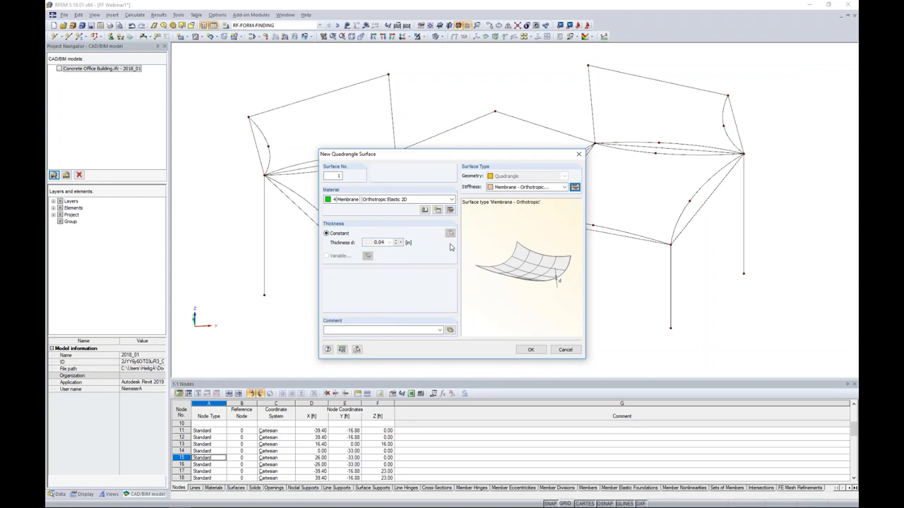
pyautogui.click(530, 350)
# Create the first quadrangle membrane surface from the four boundary lines of the canopy's rear left bay.
pyautogui.moveTo(260, 104); pyautogui.dragTo(199, 66)
pyautogui.keyDown('ctrl'); pyautogui.moveTo(359, 175); pyautogui.dragTo(365, 219, button='middle'); pyautogui.keyUp('ctrl')
pyautogui.click(308, 117)
pyautogui.click(274, 146)
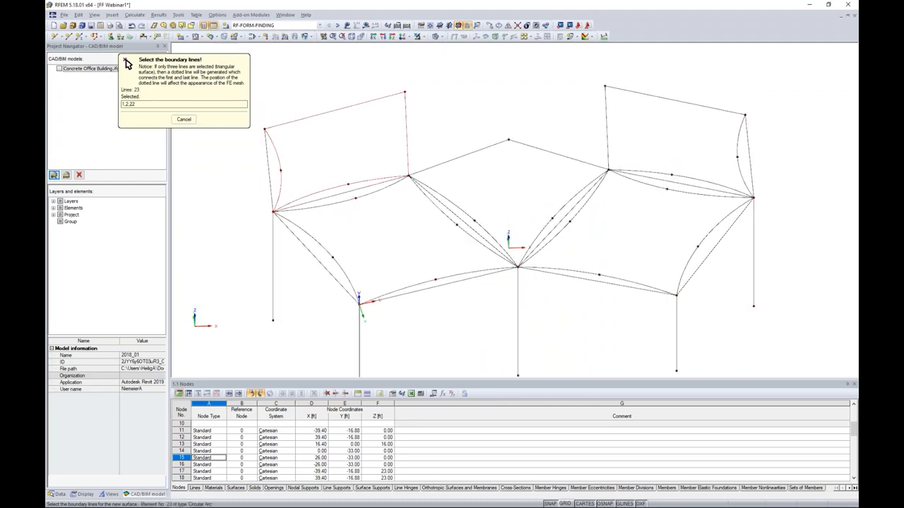
pyautogui.click(319, 191)
# Create quadrangle membrane surfaces in the front left bay and the central bay from their boundary lines.
pyautogui.click(337, 204)
pyautogui.click(317, 243)
pyautogui.click(400, 289)
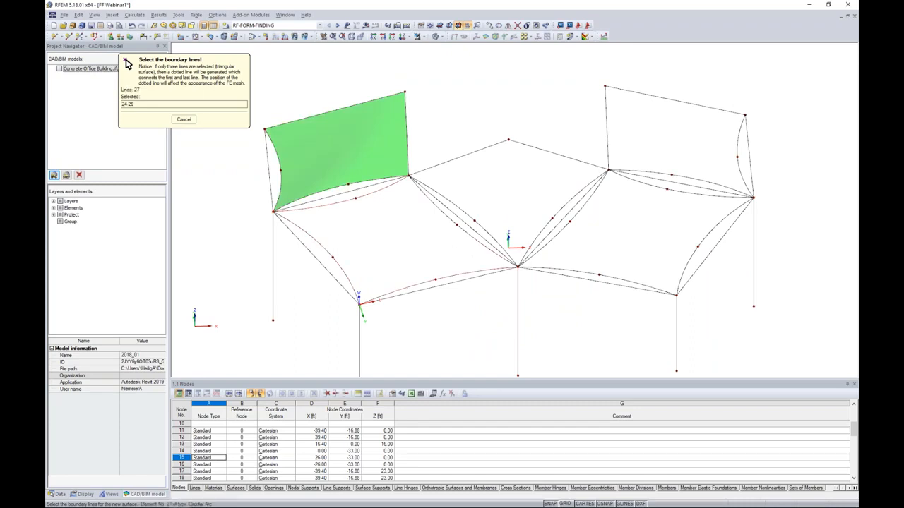
pyautogui.click(476, 230)
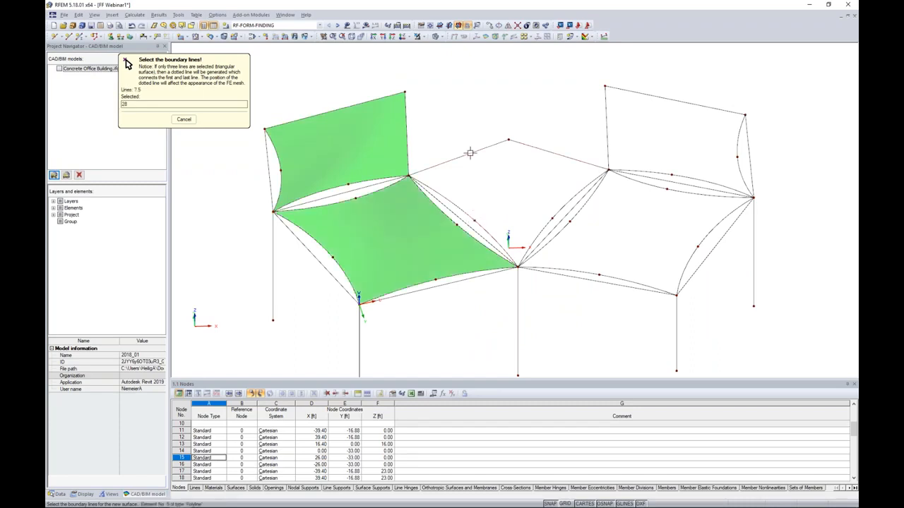
# Create quadrangle membrane surfaces in the front right bay and the rear right bay from their boundary lines.
pyautogui.click(573, 208)
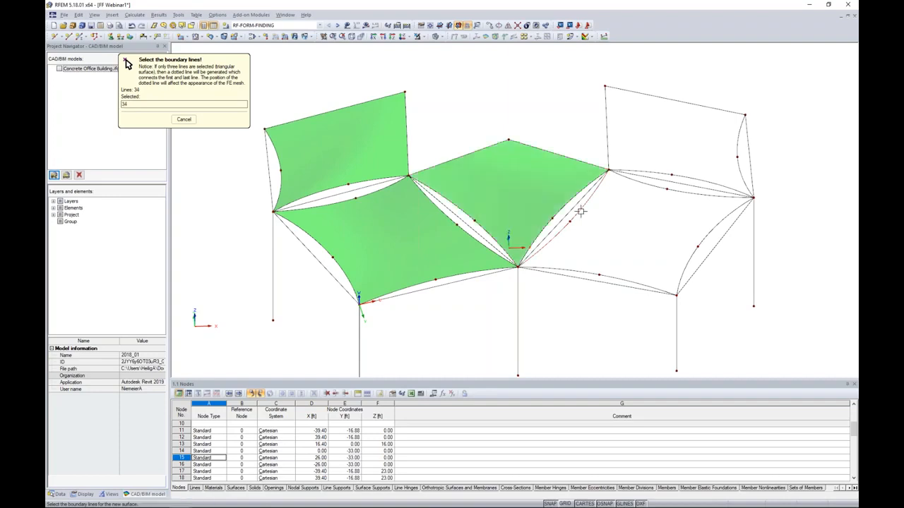
pyautogui.click(589, 273)
pyautogui.click(686, 267)
pyautogui.click(680, 190)
pyautogui.click(666, 172)
pyautogui.click(606, 145)
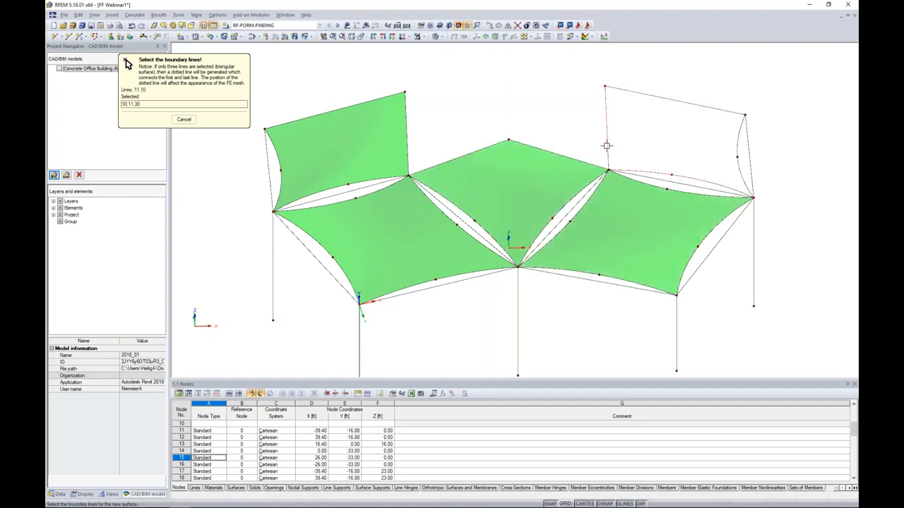
pyautogui.click(730, 147)
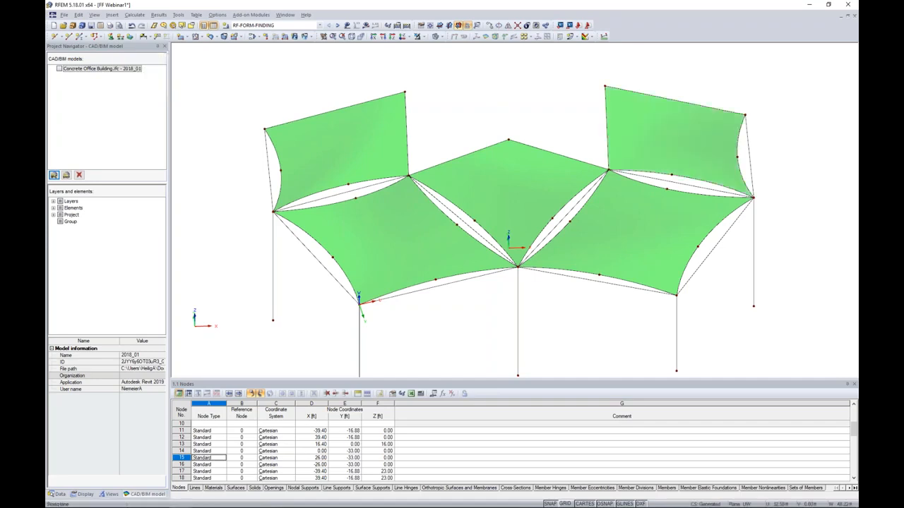
# Show the imported Concrete Office Building model temporarily to check the canopy's fit against it, and hide it again.
pyautogui.keyDown('ctrl'); pyautogui.moveTo(541, 296); pyautogui.dragTo(531, 221, button='middle'); pyautogui.keyUp('ctrl')
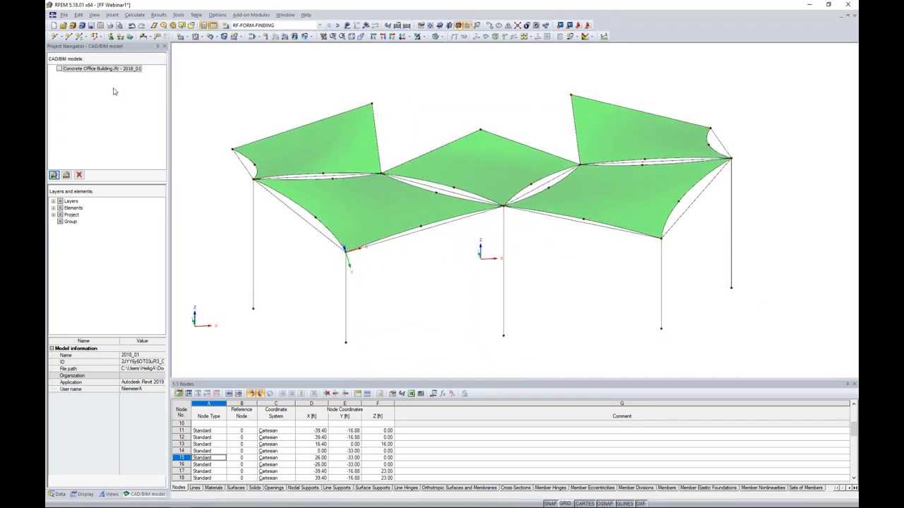
pyautogui.click(60, 68)
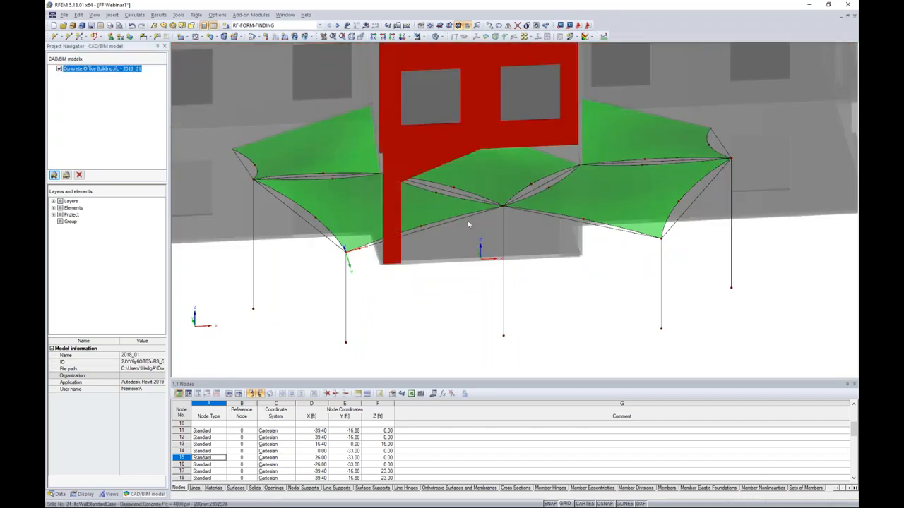
pyautogui.keyDown('ctrl'); pyautogui.moveTo(415, 294); pyautogui.dragTo(431, 282, button='middle'); pyautogui.keyUp('ctrl')
pyautogui.click(59, 69)
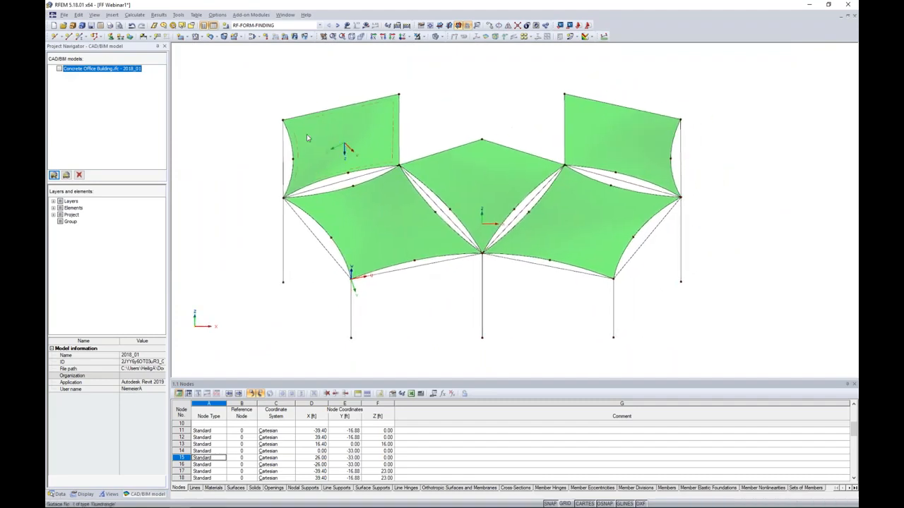
# Isolate the five membrane surfaces using visibility by selected objects.
pyautogui.click(346, 157)
pyautogui.keyDown('ctrl'); pyautogui.click(401, 217); pyautogui.keyUp('ctrl')
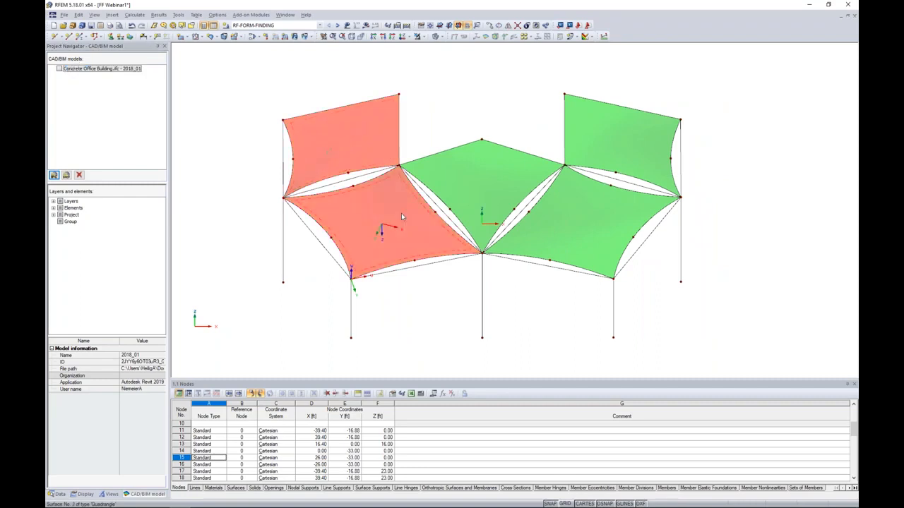
pyautogui.keyDown('ctrl'); pyautogui.click(481, 178); pyautogui.keyUp('ctrl')
pyautogui.keyDown('ctrl'); pyautogui.click(583, 221); pyautogui.keyUp('ctrl')
pyautogui.keyDown('ctrl'); pyautogui.click(600, 159); pyautogui.keyUp('ctrl')
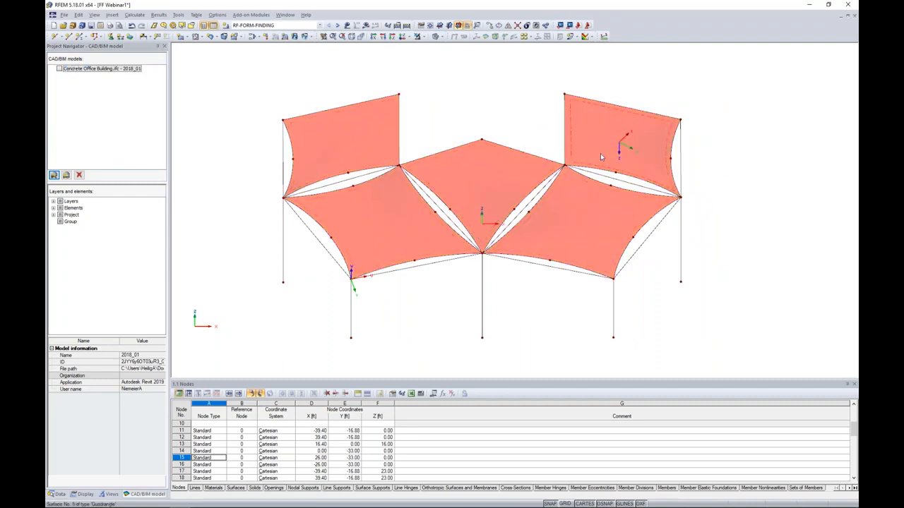
pyautogui.click(424, 37)
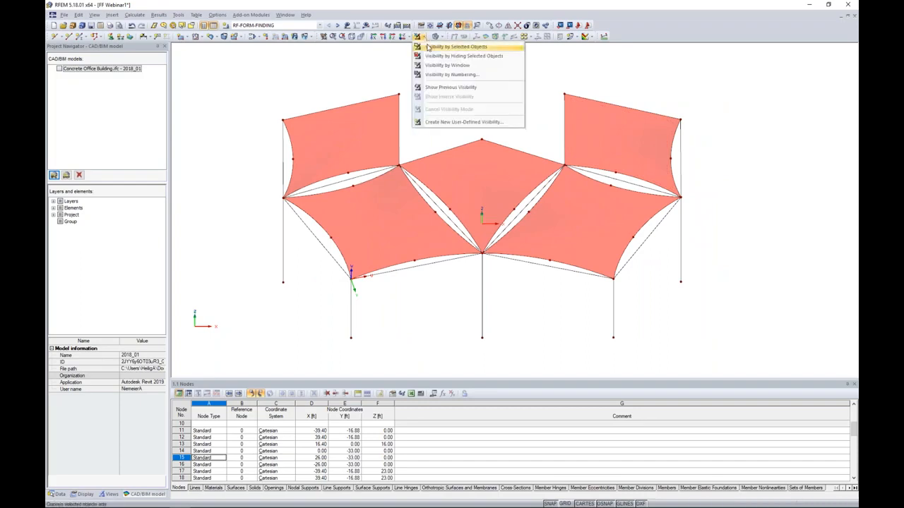
pyautogui.click(427, 47)
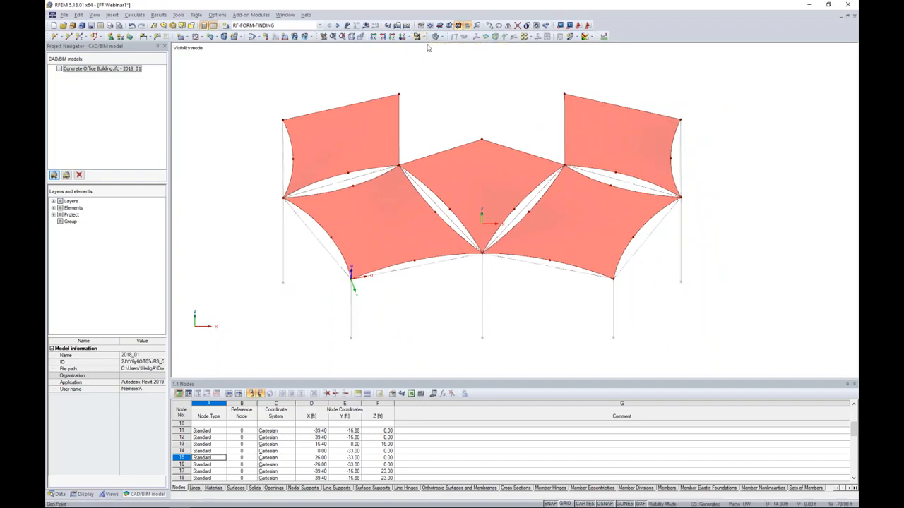
# Select all isolated surfaces with their boundary lines and open the selected lines for joint editing.
pyautogui.click(707, 251)
pyautogui.moveTo(738, 343); pyautogui.dragTo(242, 62)
pyautogui.click(494, 331)
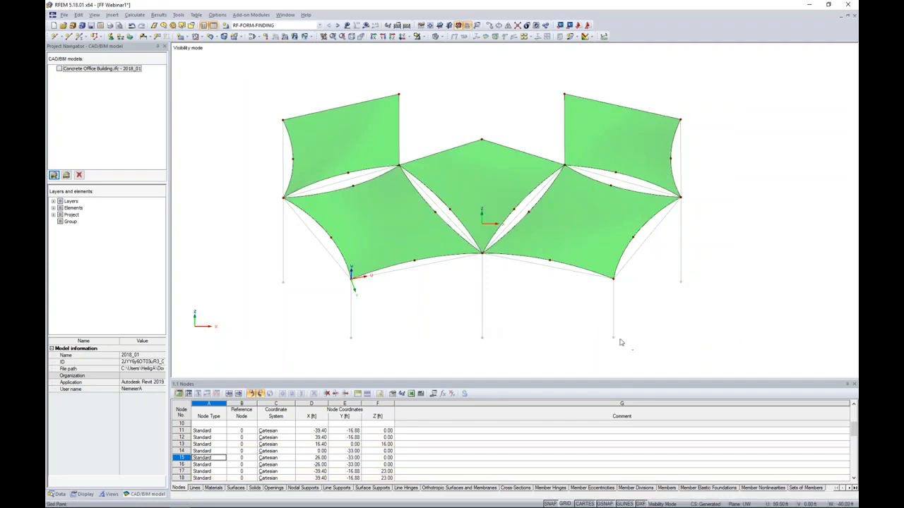
pyautogui.moveTo(738, 338); pyautogui.dragTo(266, 65)
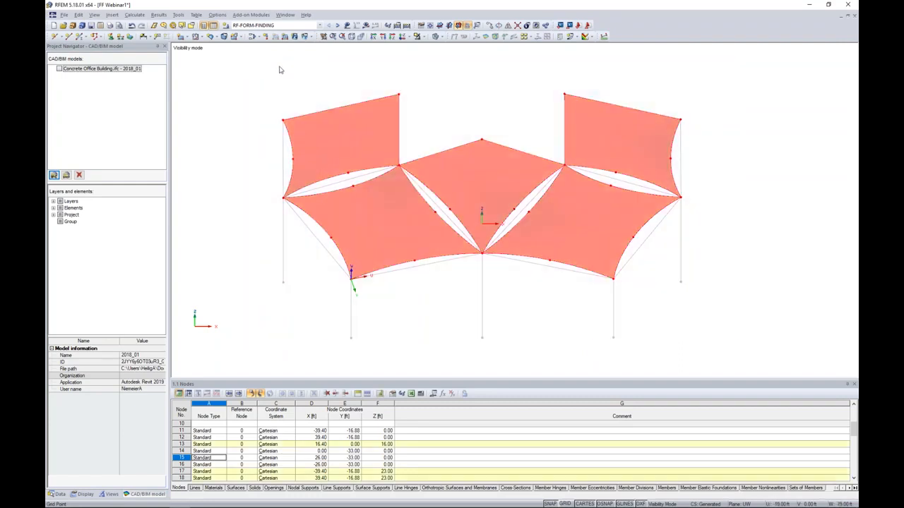
pyautogui.rightClick(400, 127)
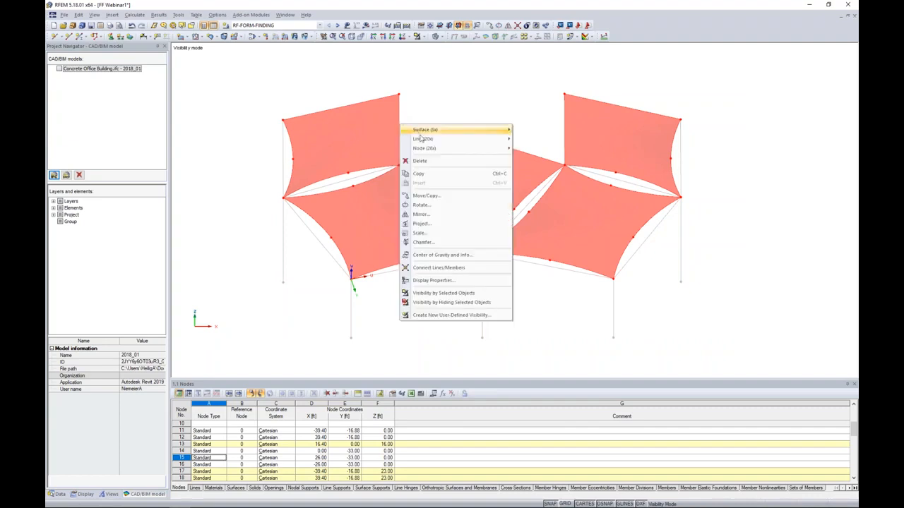
pyautogui.moveTo(421, 141)
pyautogui.click(530, 140)
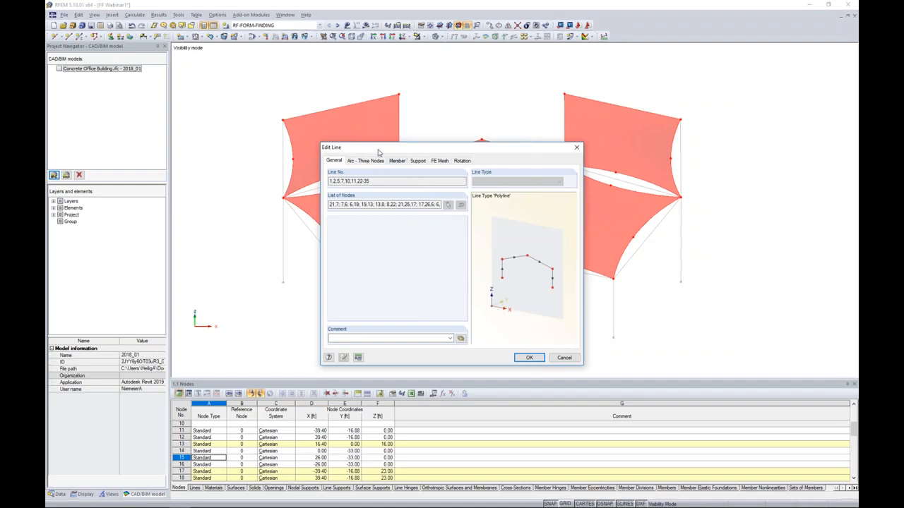
# Make a member available on all membrane boundary lines and set its member type to Cable.
pyautogui.click(396, 161)
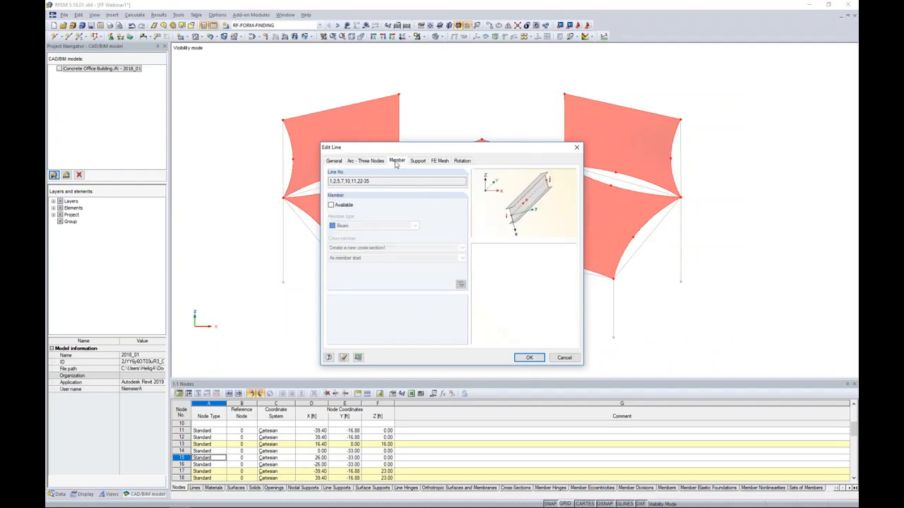
pyautogui.click(331, 205)
pyautogui.moveTo(429, 151); pyautogui.dragTo(523, 153)
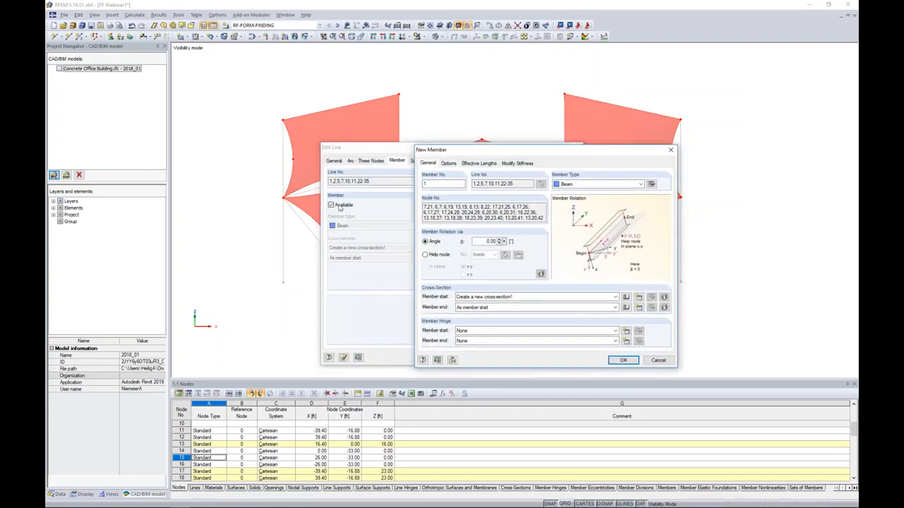
pyautogui.moveTo(502, 152); pyautogui.dragTo(399, 136)
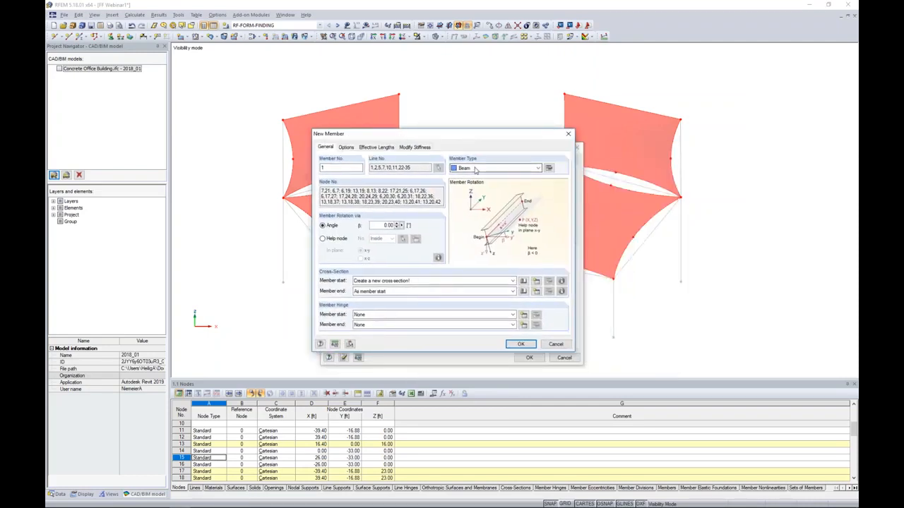
pyautogui.click(475, 168)
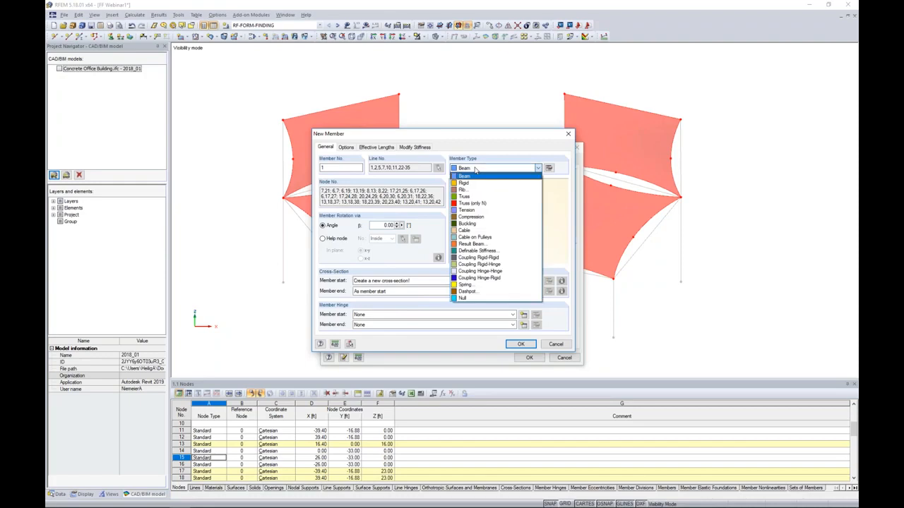
pyautogui.click(471, 231)
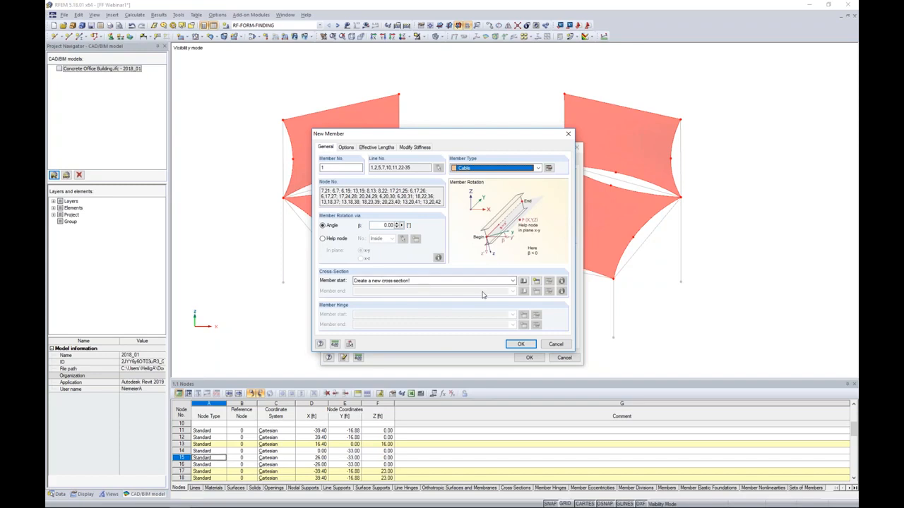
# Choose the AISC solid round bar RB 1/2 from the cross-section library for the cable members.
pyautogui.click(523, 281)
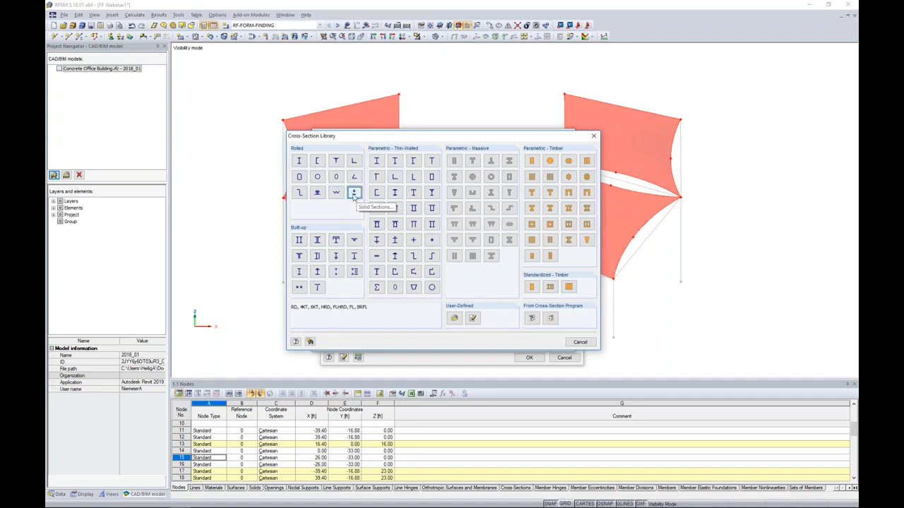
pyautogui.press('Escape')
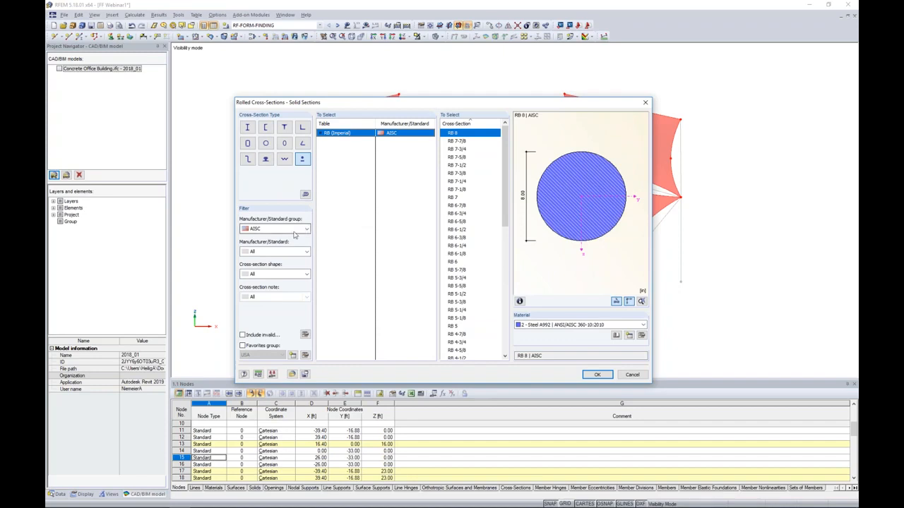
pyautogui.moveTo(504, 170); pyautogui.dragTo(479, 311)
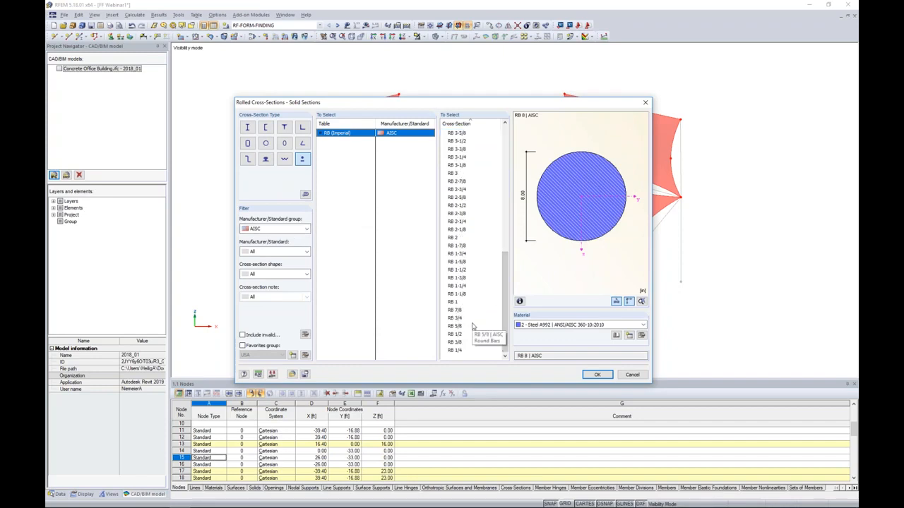
pyautogui.click(458, 335)
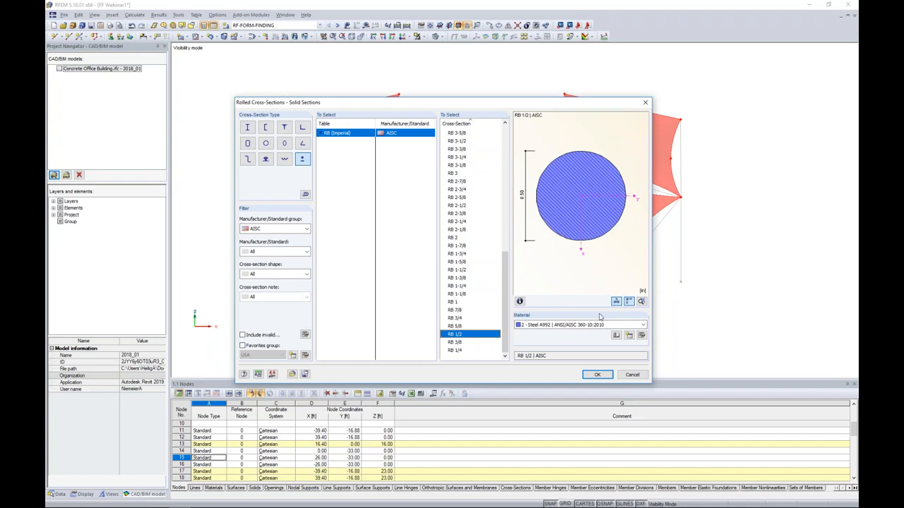
# Open the material library for the round bar and filter the metal materials to the Cable category.
pyautogui.click(617, 335)
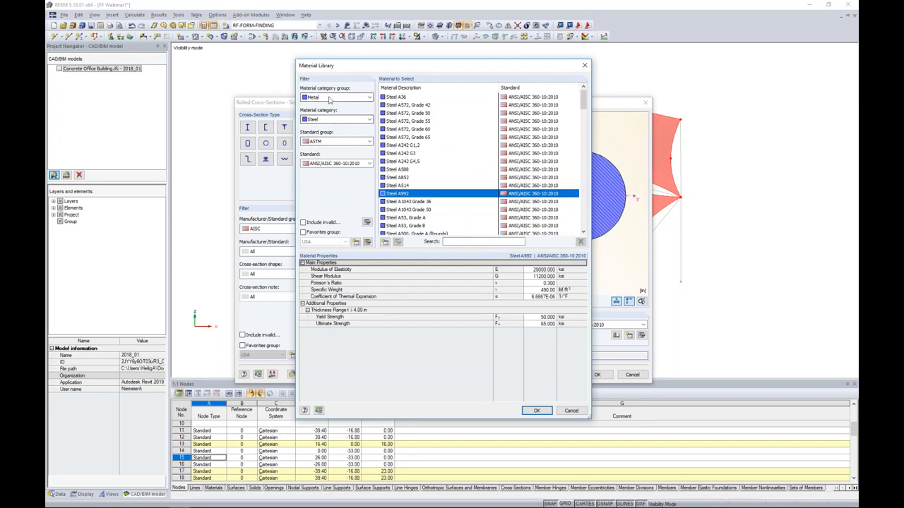
pyautogui.click(324, 120)
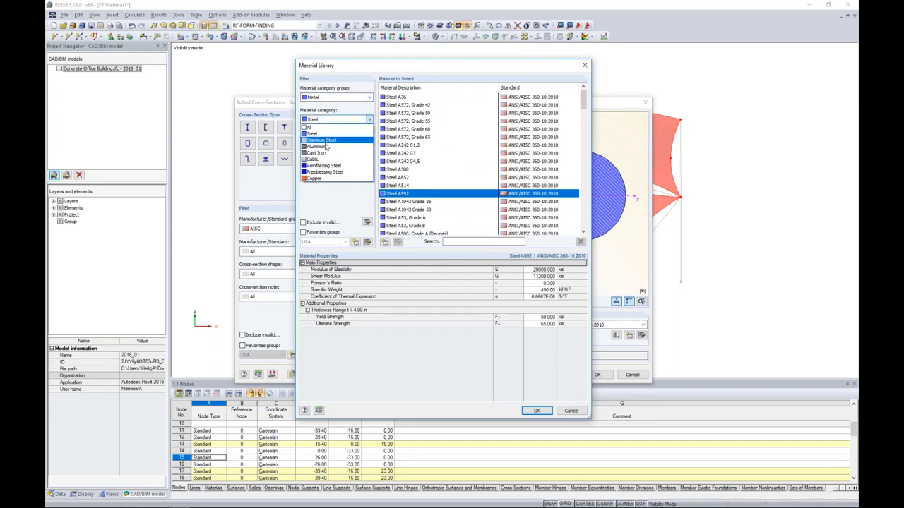
pyautogui.click(324, 159)
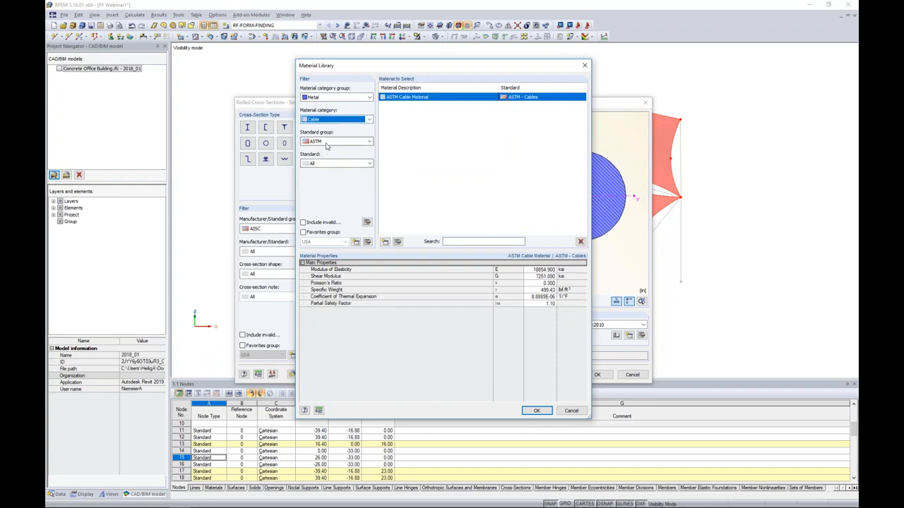
# Review the DIN cable materials and the new-material form, cancel the form, and return the standard group to ASTM.
pyautogui.click(326, 143)
pyautogui.click(316, 159)
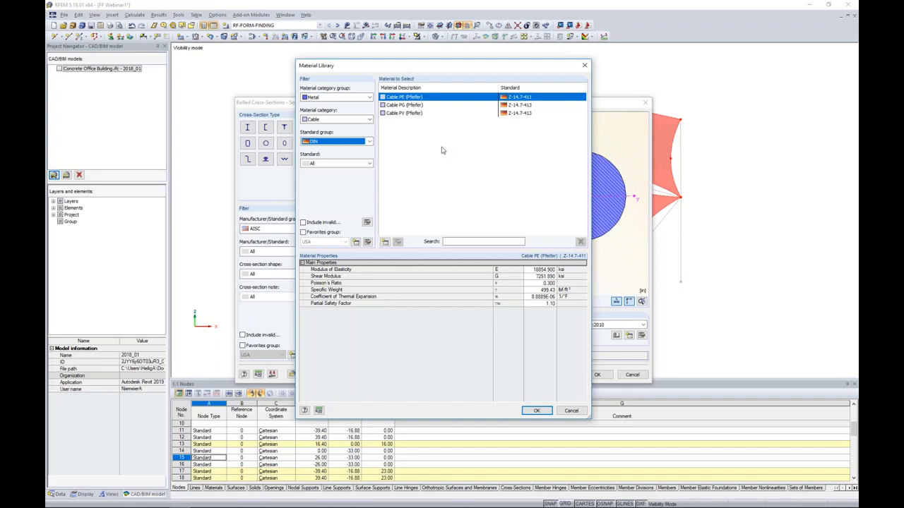
pyautogui.click(384, 242)
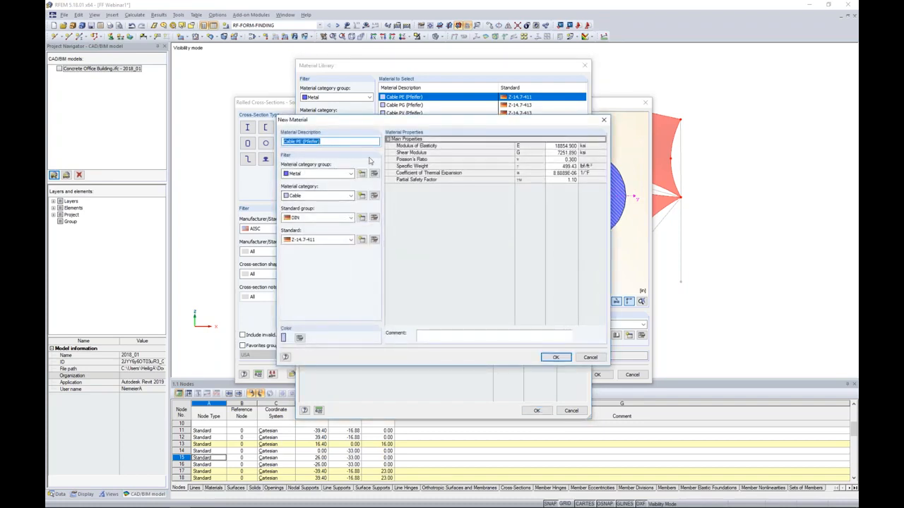
pyautogui.click(591, 358)
pyautogui.click(368, 142)
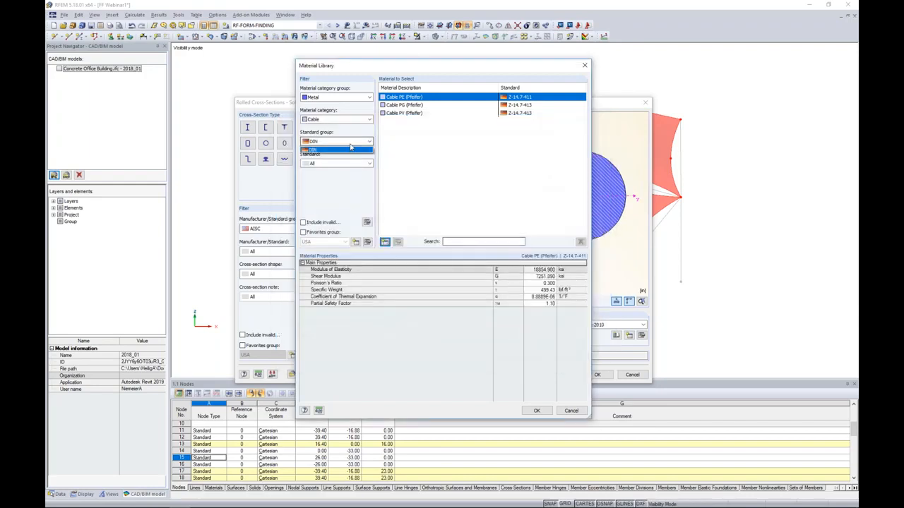
pyautogui.click(343, 157)
# Check the ASTM Cable Material's properties, cancel editing, and assign it to the RB 1/2 cross-section for the cable members.
pyautogui.click(399, 242)
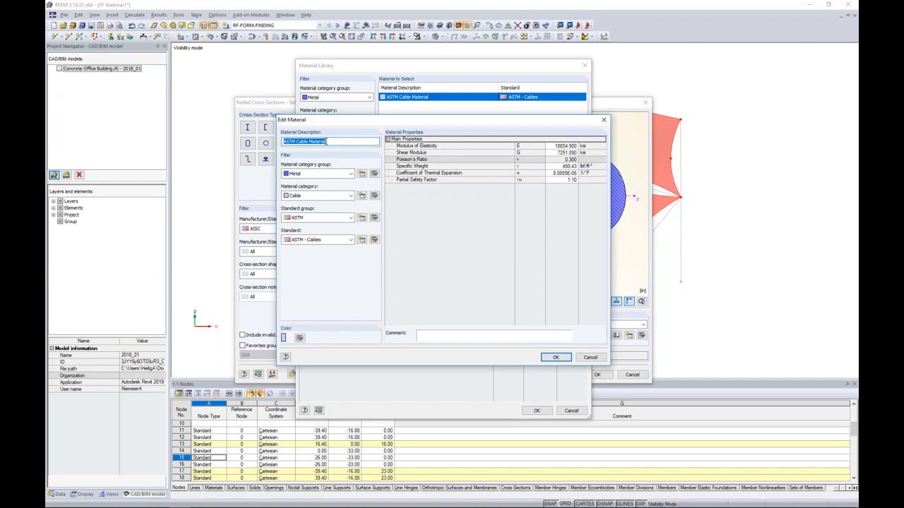
pyautogui.click(326, 141)
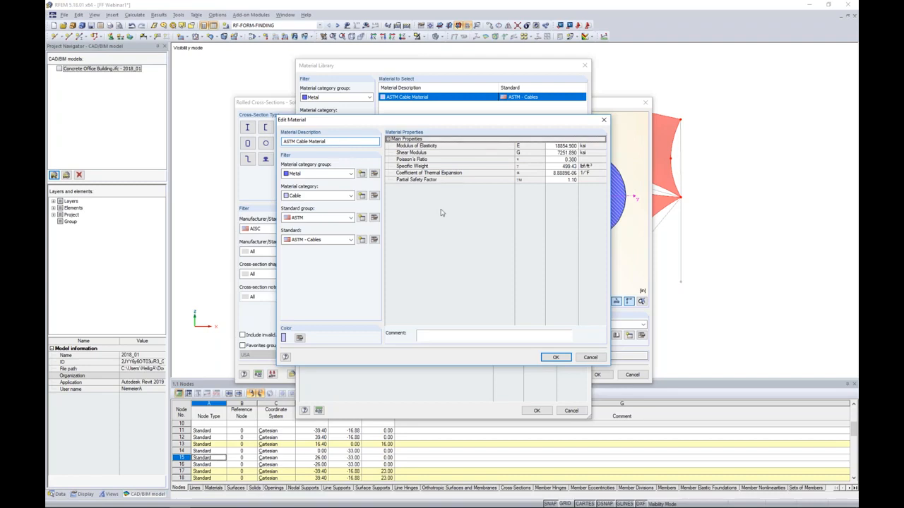
pyautogui.click(580, 359)
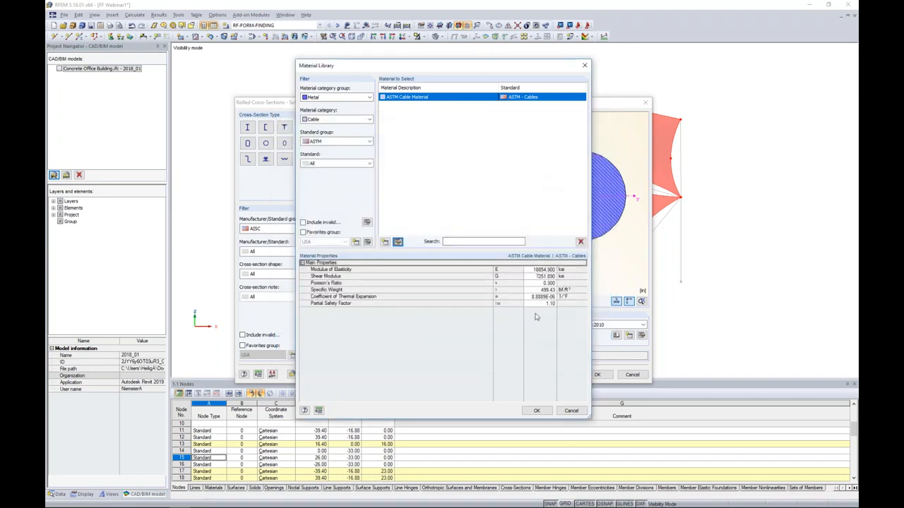
pyautogui.click(536, 410)
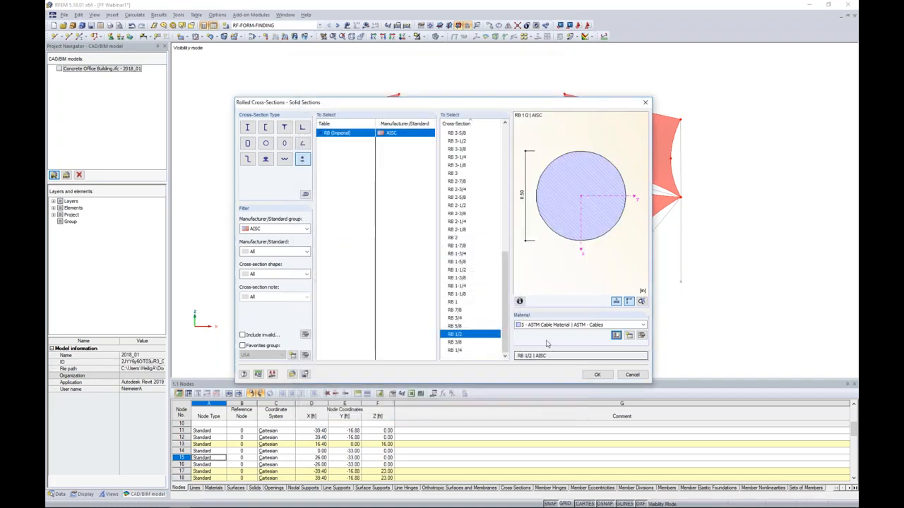
pyautogui.click(597, 374)
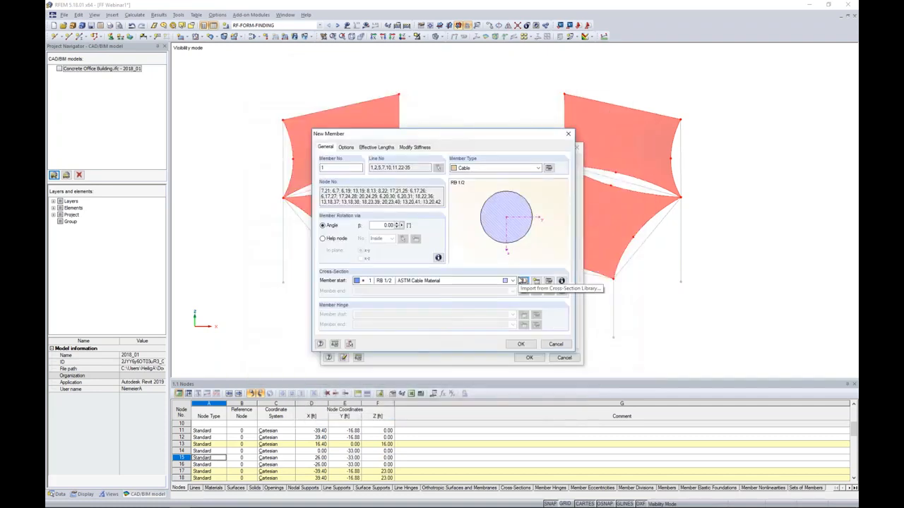
# Specify the cables' form-finding geometry by target cable relative sag and create the cable members on the membrane boundary lines.
pyautogui.click(548, 169)
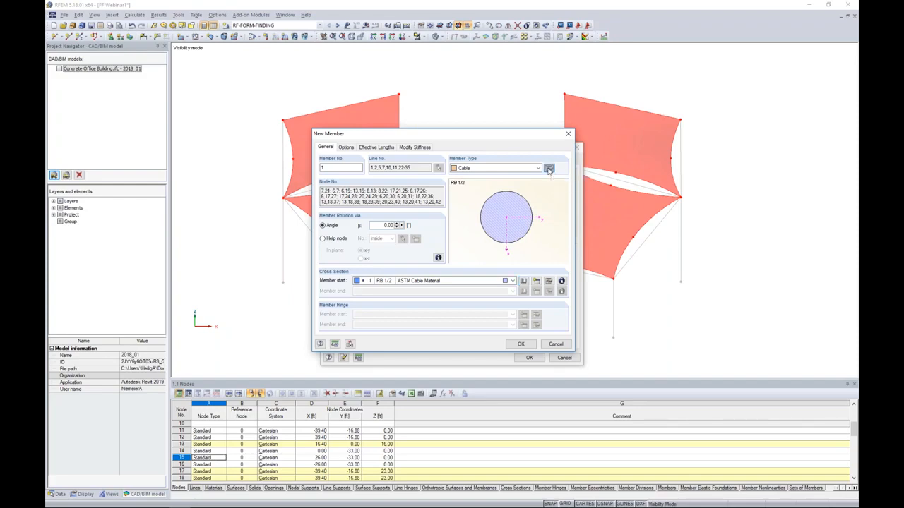
pyautogui.moveTo(534, 137); pyautogui.dragTo(547, 193)
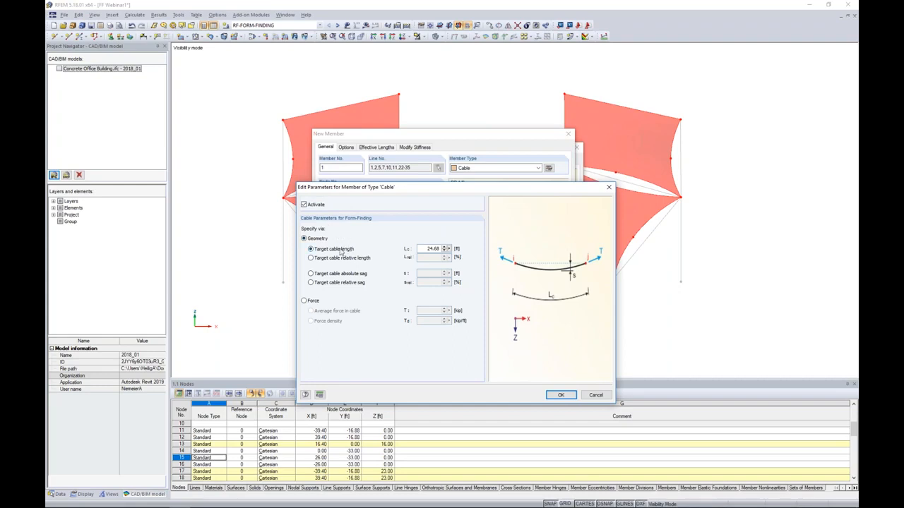
pyautogui.click(311, 274)
pyautogui.click(304, 300)
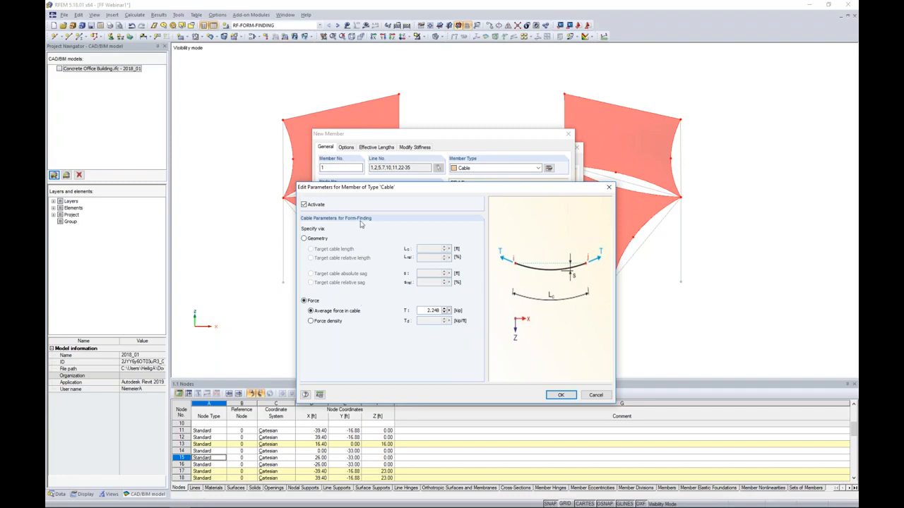
pyautogui.click(304, 239)
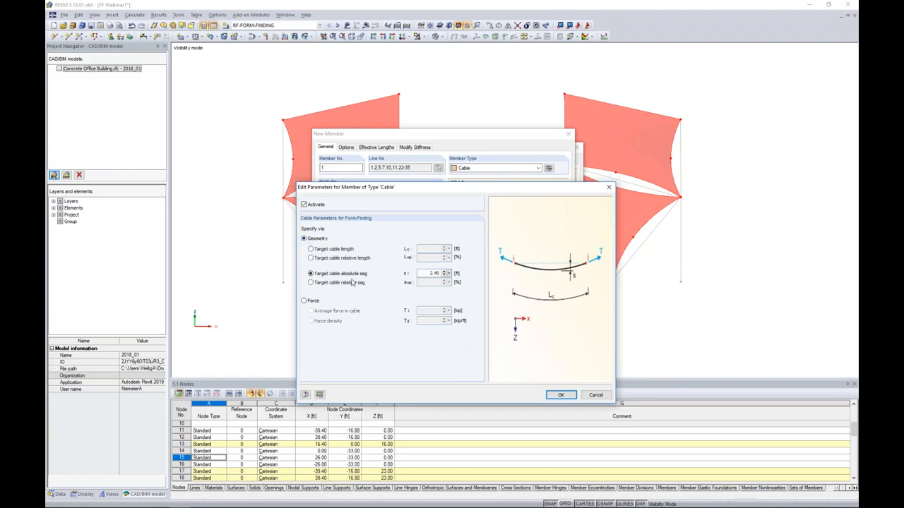
pyautogui.click(310, 282)
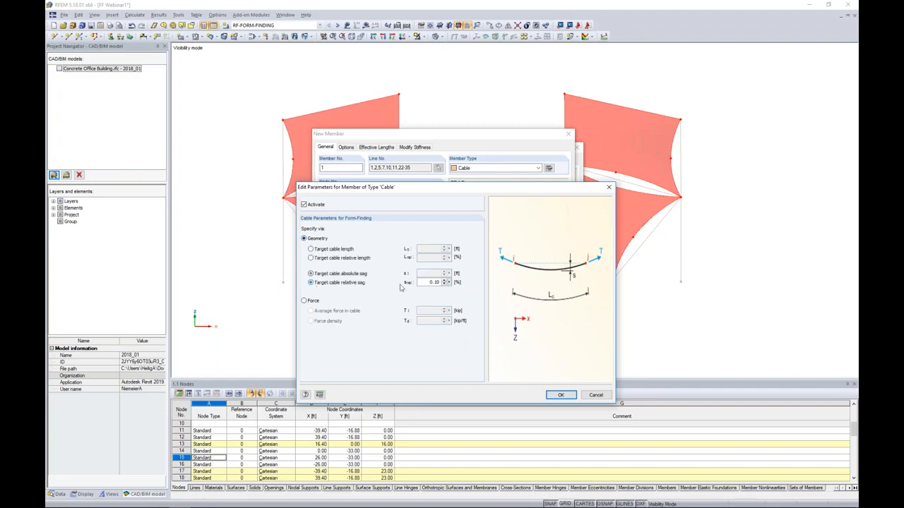
pyautogui.doubleClick(435, 281)
pyautogui.press('BackSpace')
pyautogui.click(561, 395)
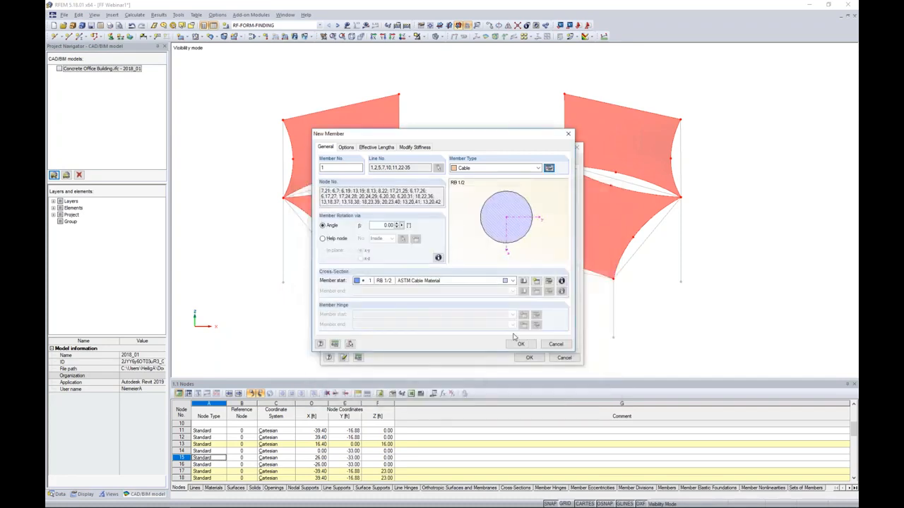
pyautogui.click(520, 345)
pyautogui.click(526, 358)
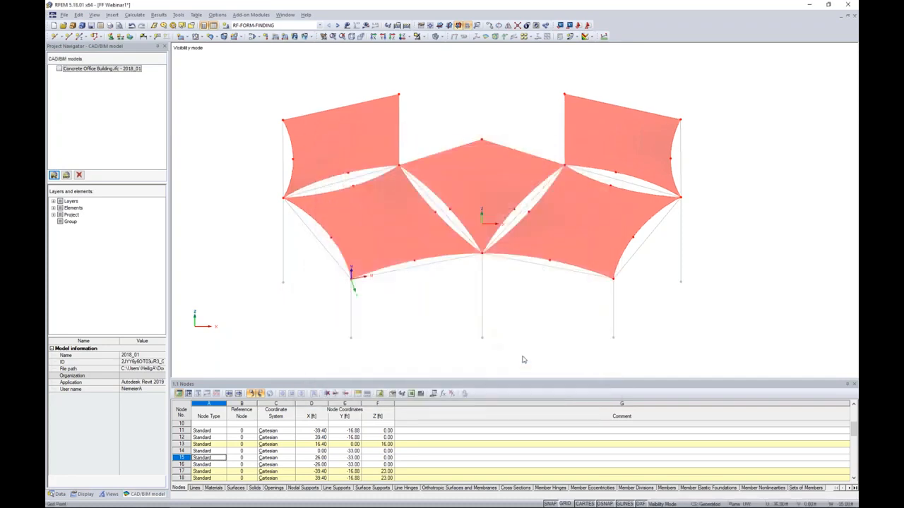
# Cancel the visibility mode to show the whole canopy model.
pyautogui.click(418, 292)
pyautogui.keyDown('ctrl'); pyautogui.moveTo(418, 291); pyautogui.dragTo(456, 262, button='middle'); pyautogui.keyUp('ctrl')
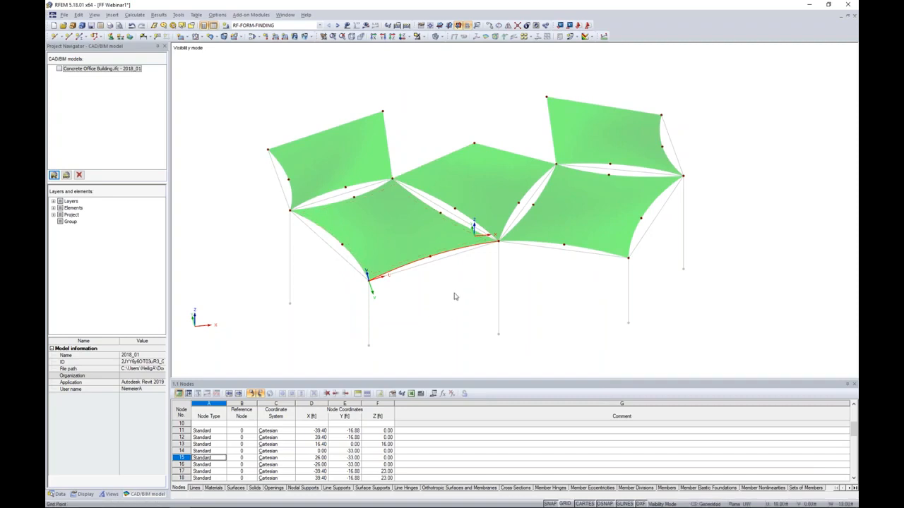
pyautogui.click(423, 36)
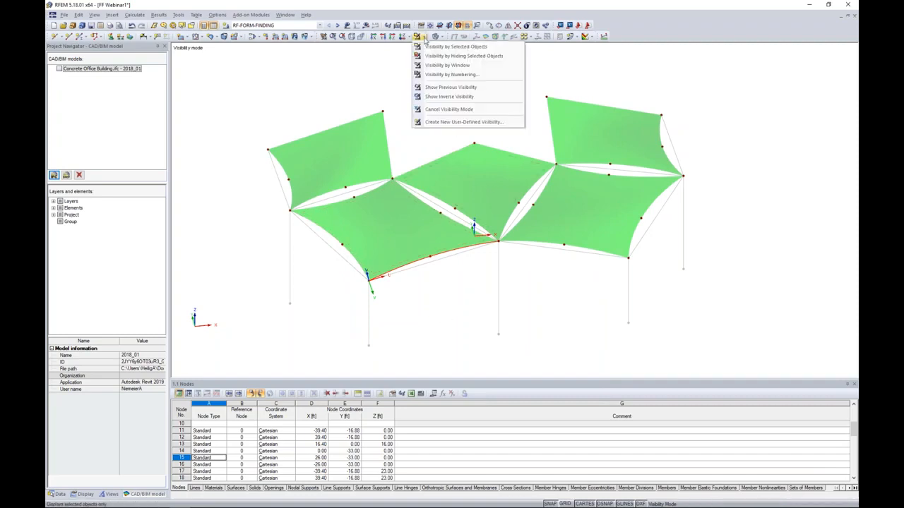
pyautogui.click(434, 109)
# Select the vertical column lines below the canopy, make a member available on them, and set its member type to Beam.
pyautogui.keyDown('ctrl'); pyautogui.moveTo(541, 314); pyautogui.dragTo(514, 197, button='middle'); pyautogui.keyUp('ctrl')
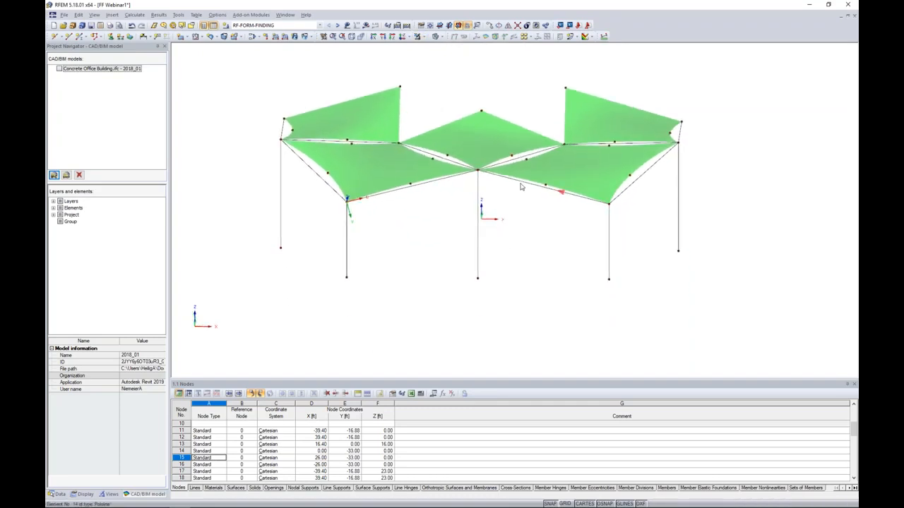
pyautogui.keyDown('ctrl'); pyautogui.moveTo(520, 220); pyautogui.dragTo(519, 209, button='middle'); pyautogui.keyUp('ctrl')
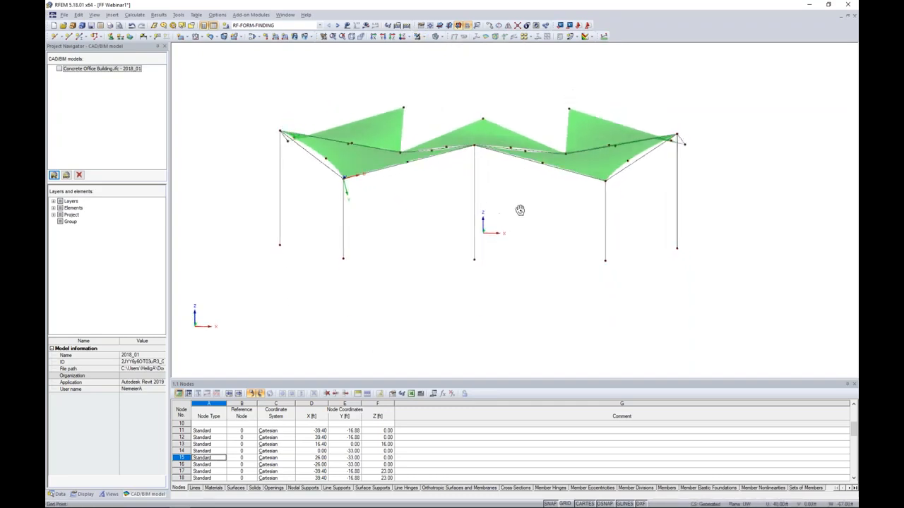
pyautogui.moveTo(722, 319); pyautogui.dragTo(238, 203)
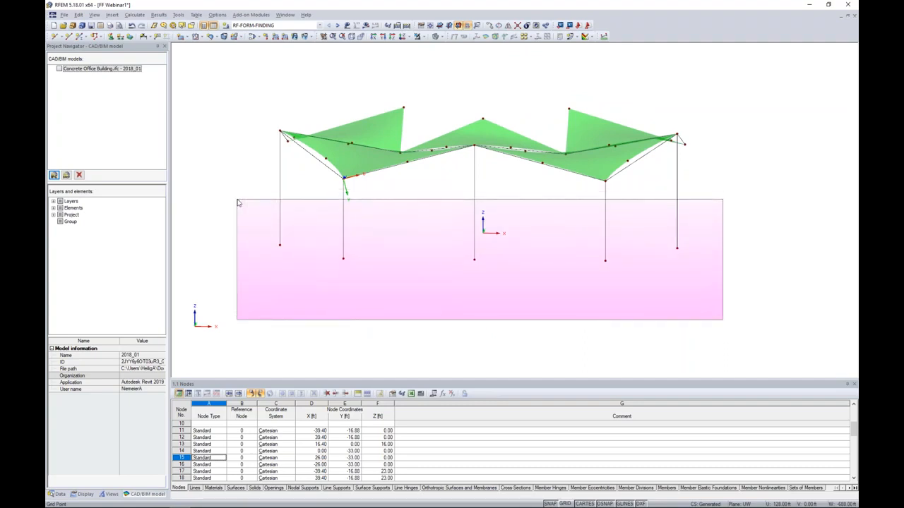
pyautogui.moveTo(238, 203); pyautogui.dragTo(238, 201)
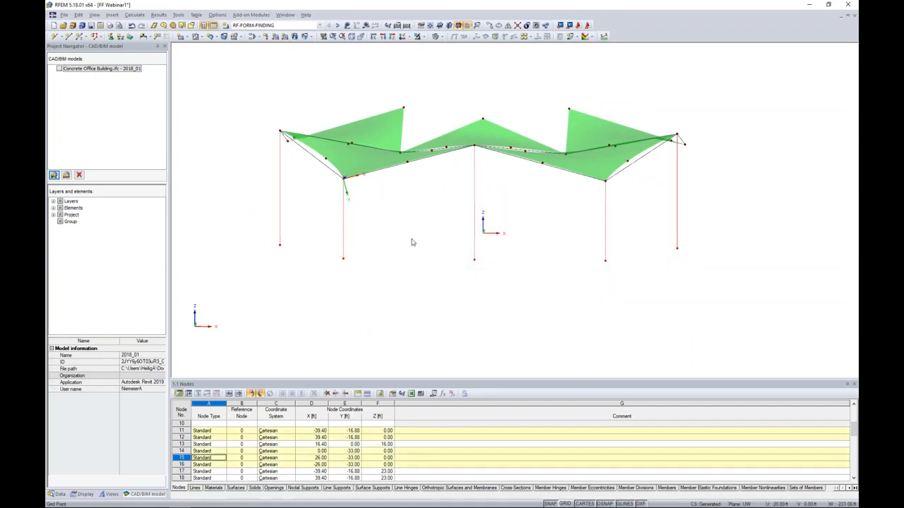
pyautogui.doubleClick(474, 200)
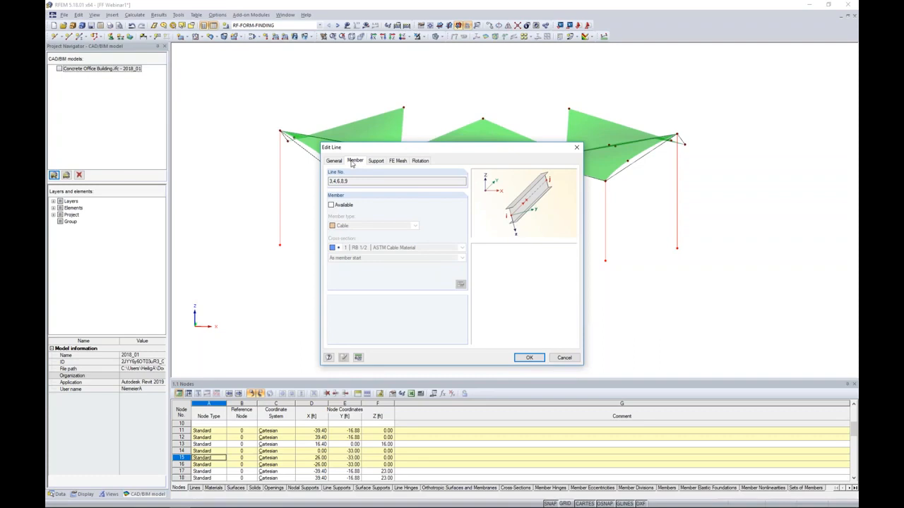
pyautogui.click(330, 205)
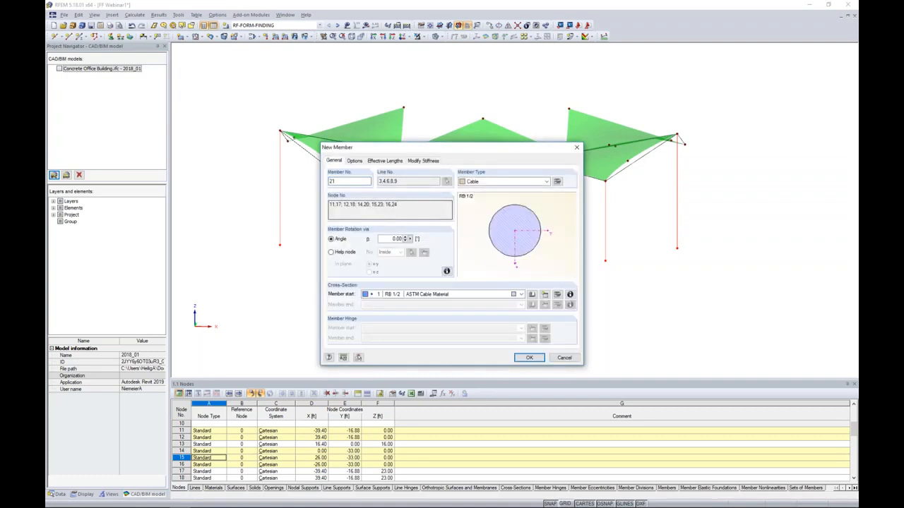
pyautogui.click(476, 181)
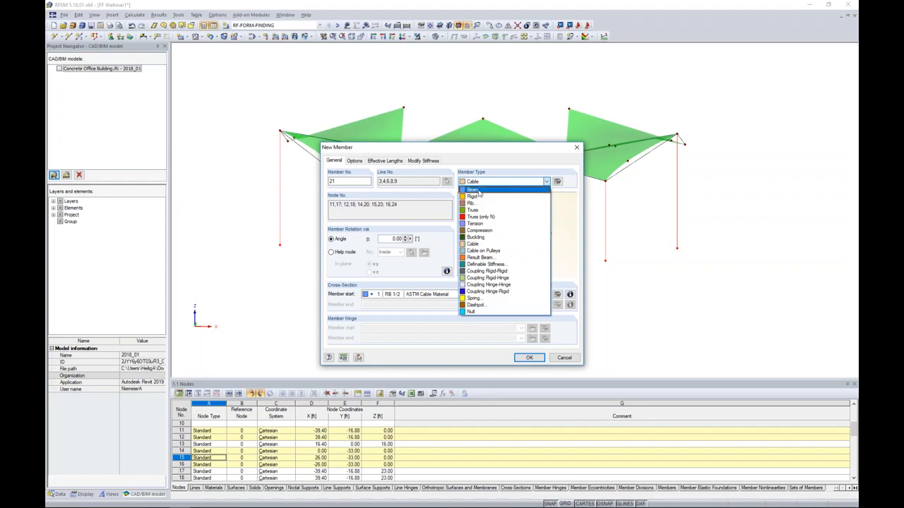
pyautogui.click(479, 191)
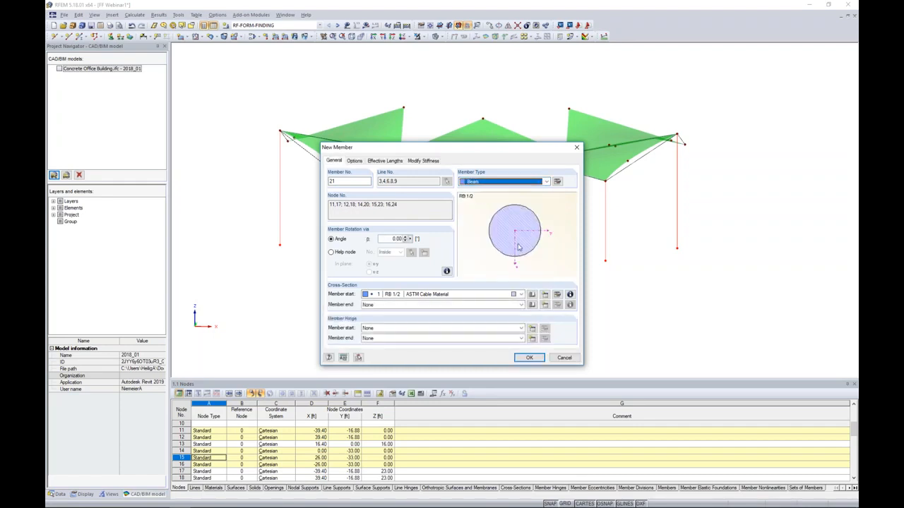
# Open the circular hollow sections in the cross-section library for the columns and filter them to the AISC 15 standard.
pyautogui.click(531, 295)
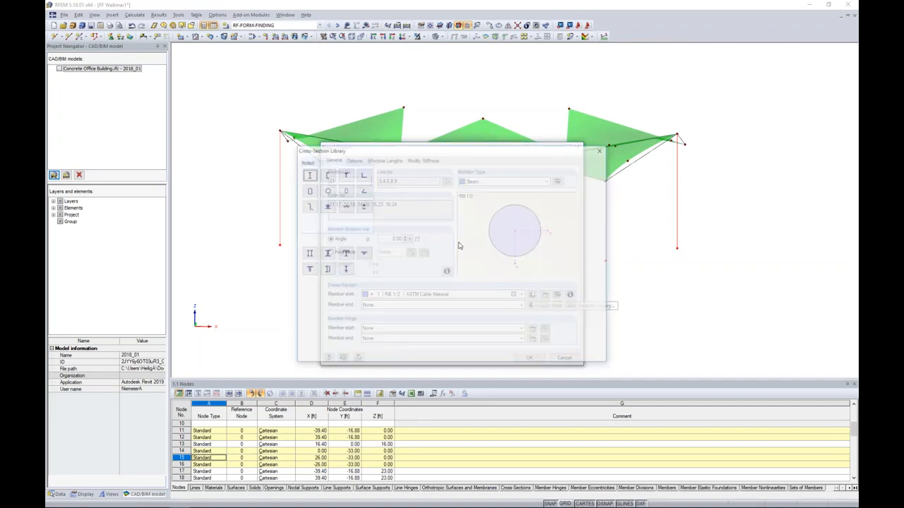
pyautogui.click(326, 191)
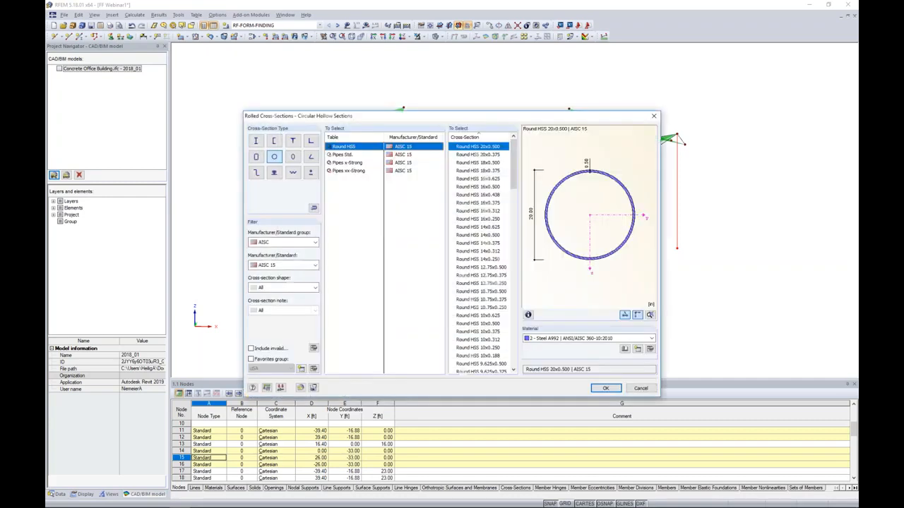
pyautogui.click(279, 245)
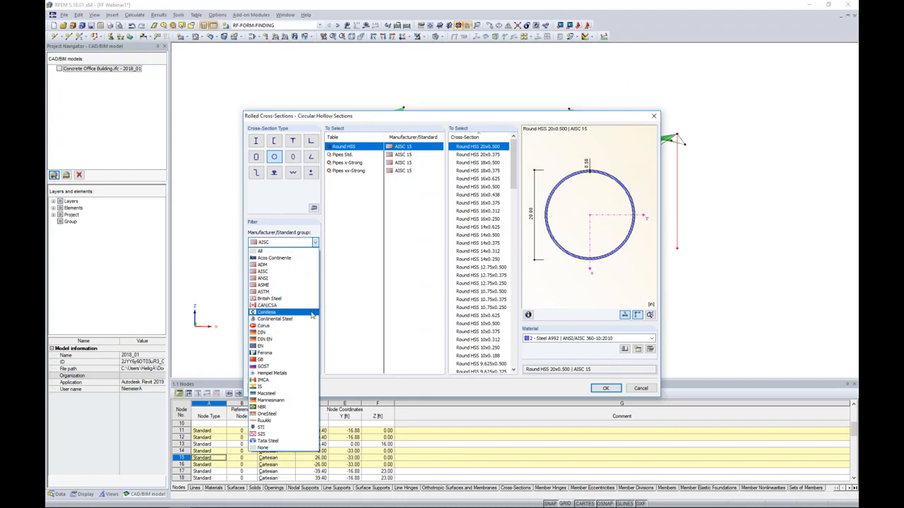
pyautogui.click(351, 302)
pyautogui.click(293, 266)
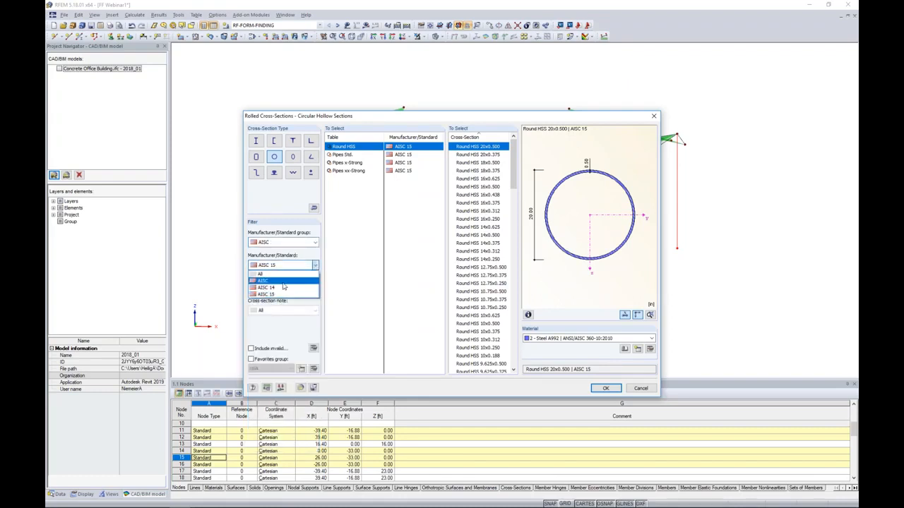
pyautogui.click(278, 295)
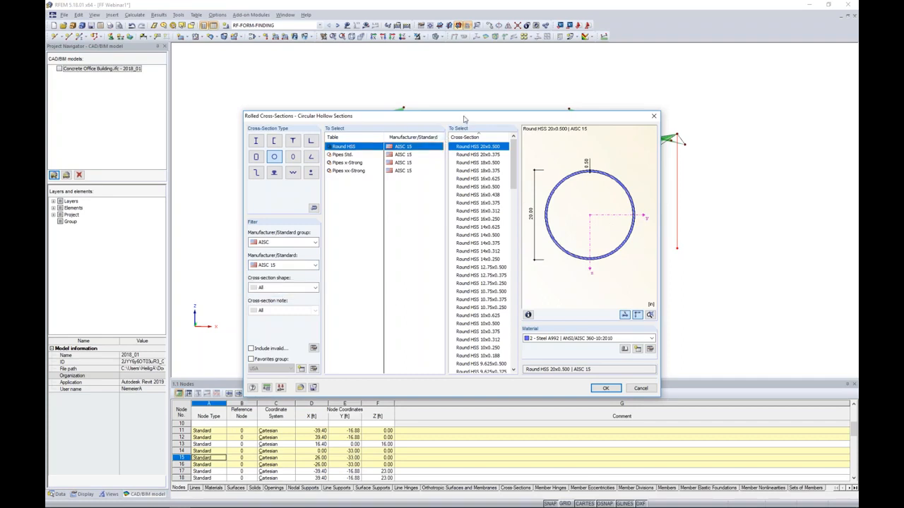
# Choose the Round HSS 4x0.188 section for the column members and review its cross-section properties.
pyautogui.moveTo(464, 119); pyautogui.dragTo(407, 96)
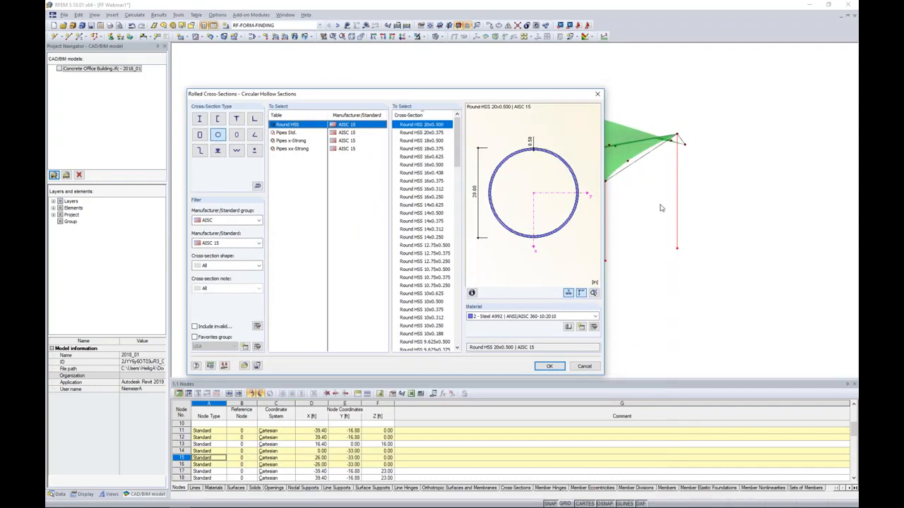
pyautogui.moveTo(433, 96); pyautogui.dragTo(502, 91)
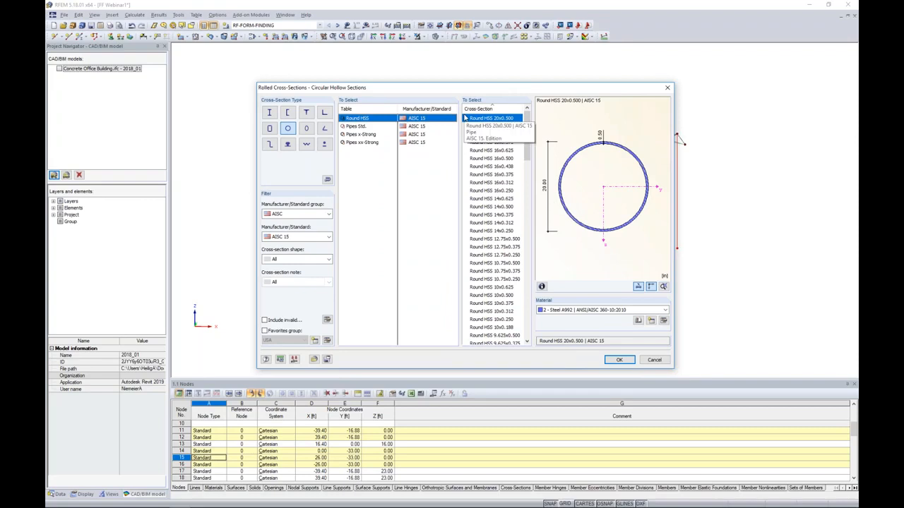
pyautogui.moveTo(527, 148); pyautogui.dragTo(526, 281)
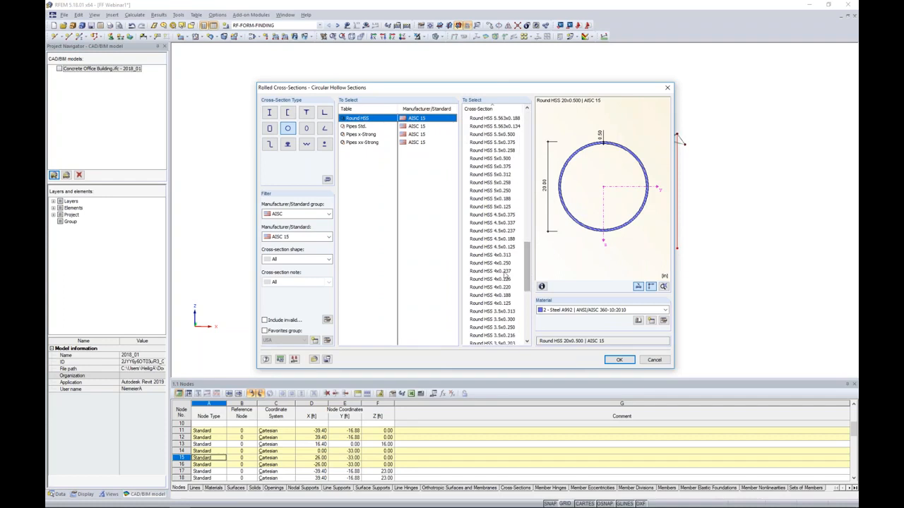
pyautogui.click(497, 295)
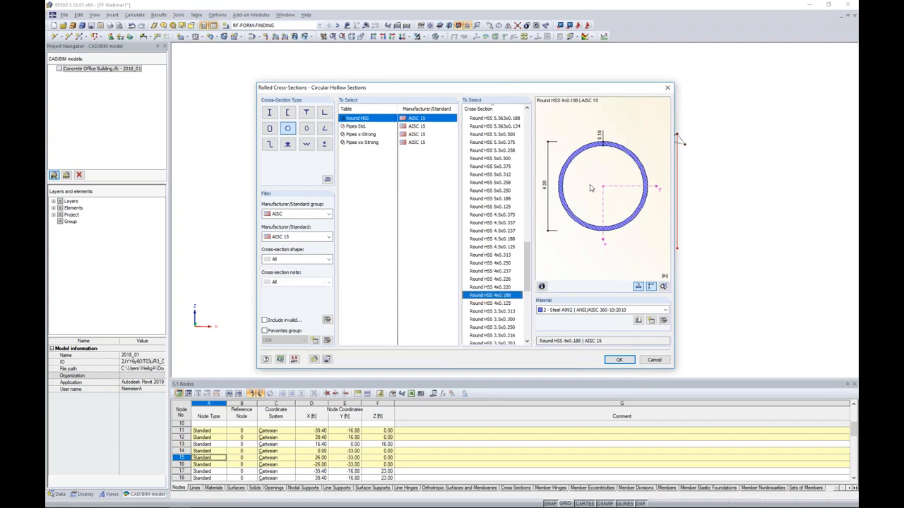
pyautogui.click(542, 286)
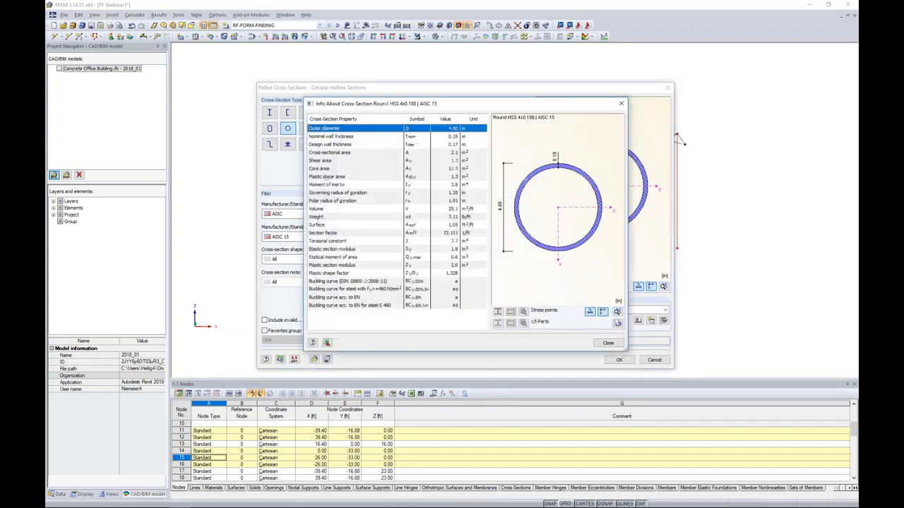
pyautogui.click(609, 342)
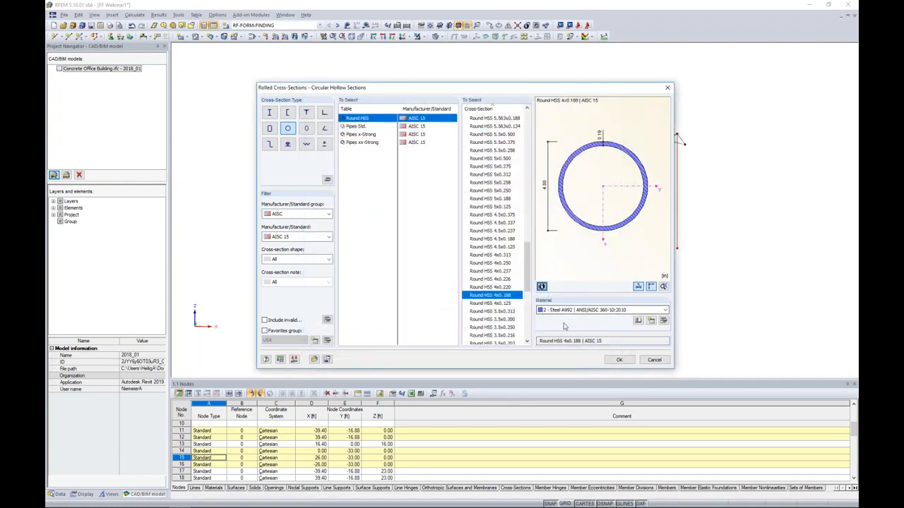
# Choose Steel A500, Grade B (Rounds) from the ANSI/AISC 360-16:2016 standard as the material of the column section.
pyautogui.click(637, 322)
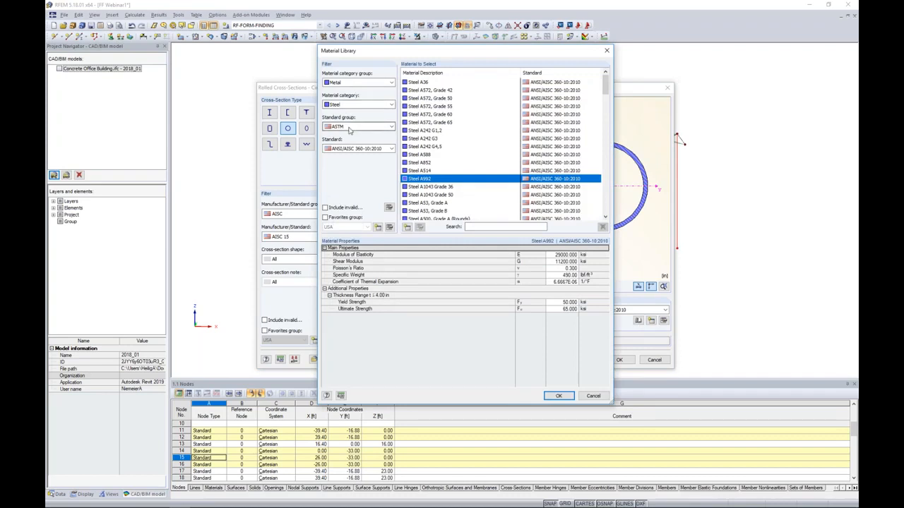
pyautogui.click(358, 149)
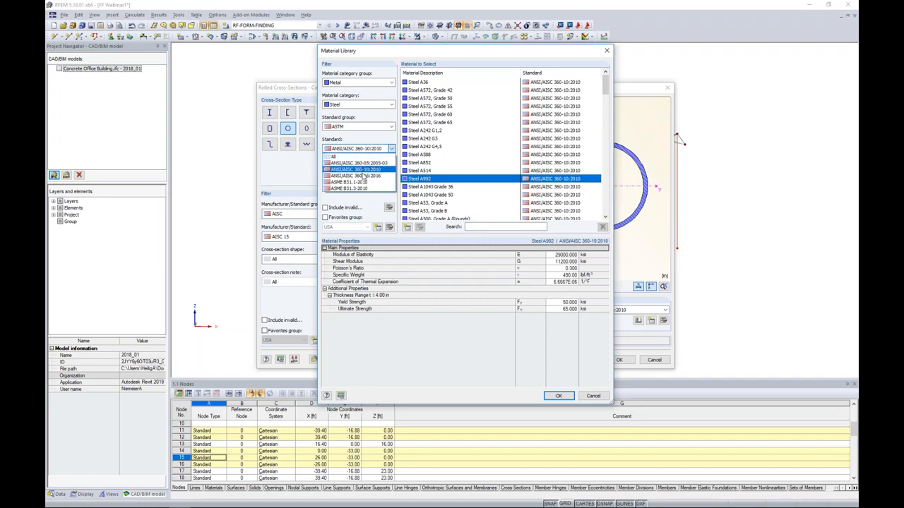
pyautogui.click(362, 176)
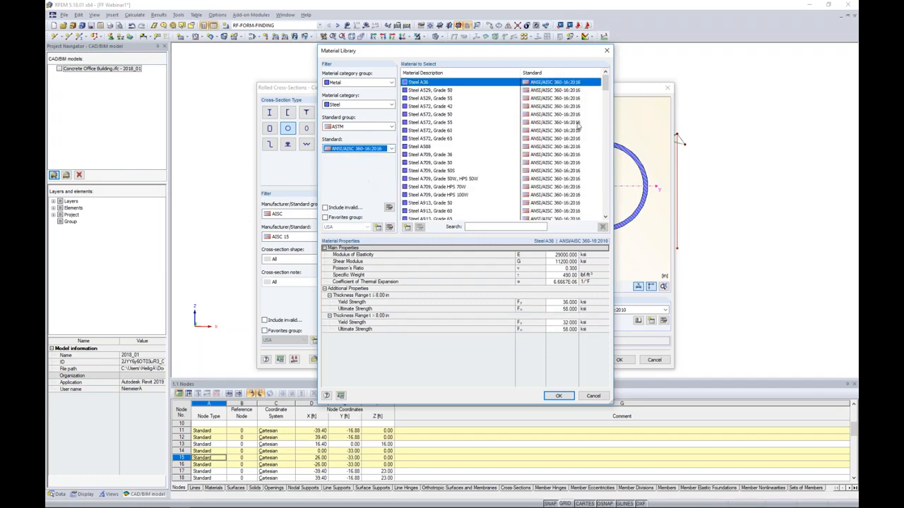
pyautogui.moveTo(605, 84)
pyautogui.mouseDown()
pyautogui.moveTo(593, 144)
pyautogui.moveTo(605, 205)
pyautogui.moveTo(605, 82)
pyautogui.mouseUp()
pyautogui.scroll(-3, 449, 173)
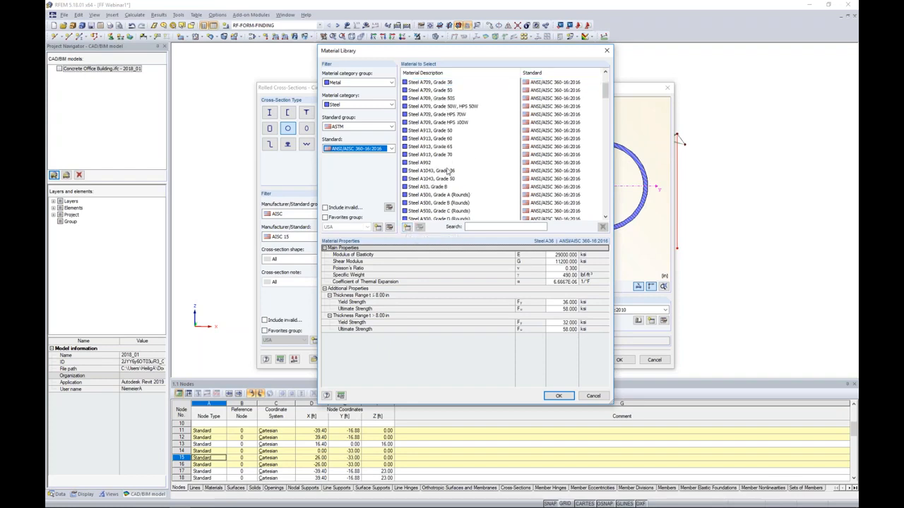
pyautogui.click(445, 204)
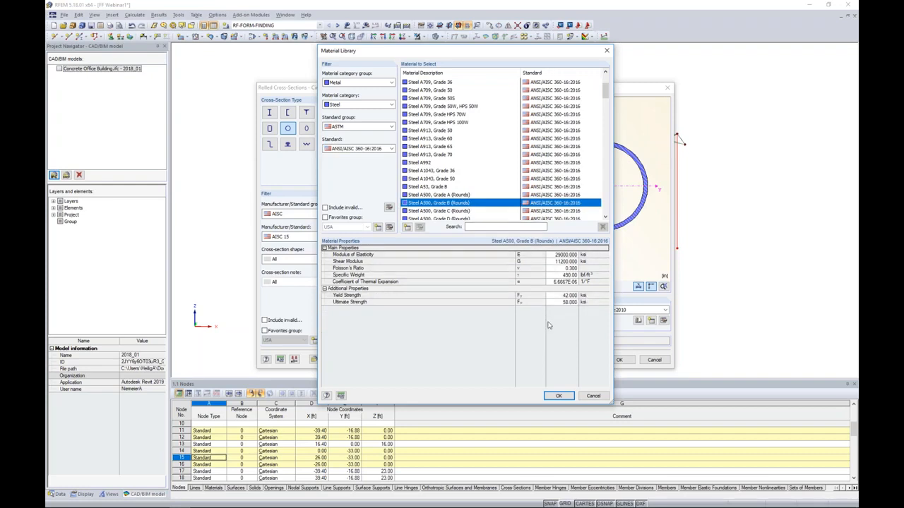
pyautogui.click(558, 395)
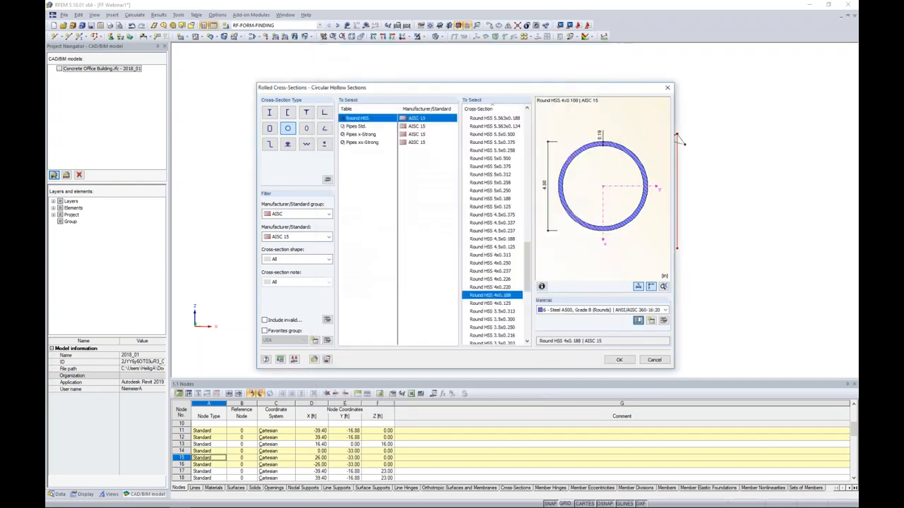
# Create the beam members on the column lines with the Round HSS 4x0.188 section and inspect the top of the middle column.
pyautogui.click(618, 360)
pyautogui.click(529, 357)
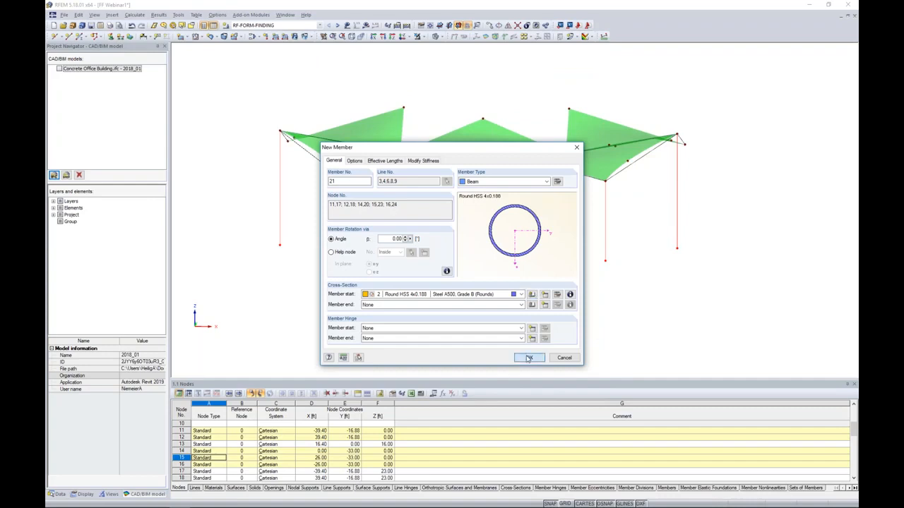
pyautogui.click(525, 356)
pyautogui.keyDown('ctrl'); pyautogui.moveTo(528, 227); pyautogui.dragTo(485, 178, button='middle'); pyautogui.keyUp('ctrl')
pyautogui.scroll(5, 490, 170)
pyautogui.scroll(8, 490, 172)
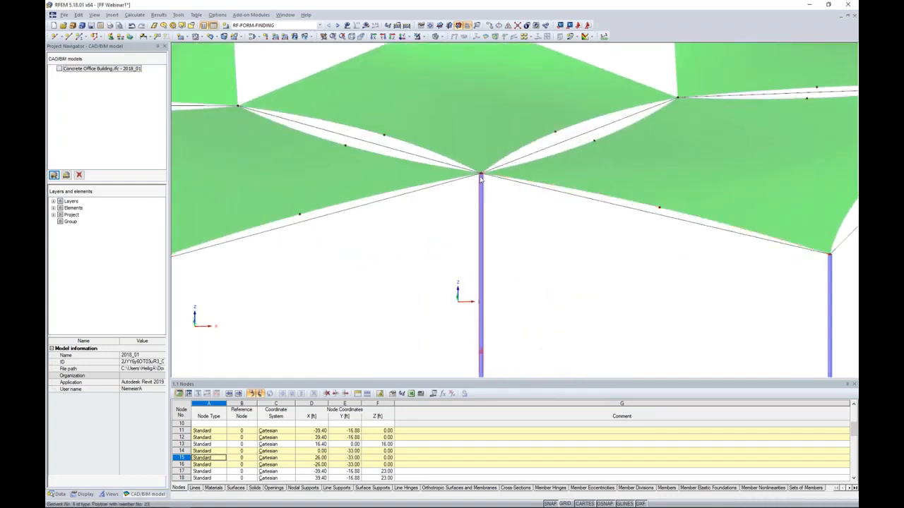
pyautogui.scroll(3, 487, 182)
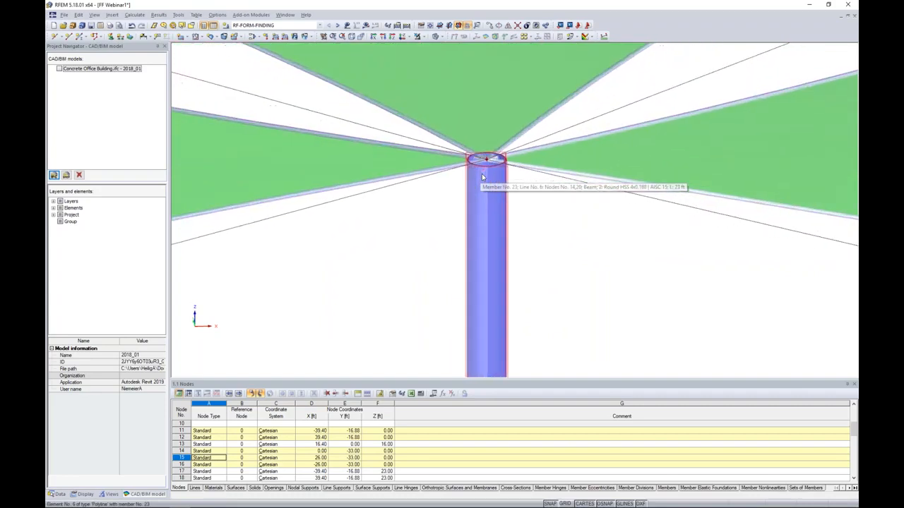
pyautogui.scroll(2, 496, 198)
pyautogui.scroll(-10, 496, 200)
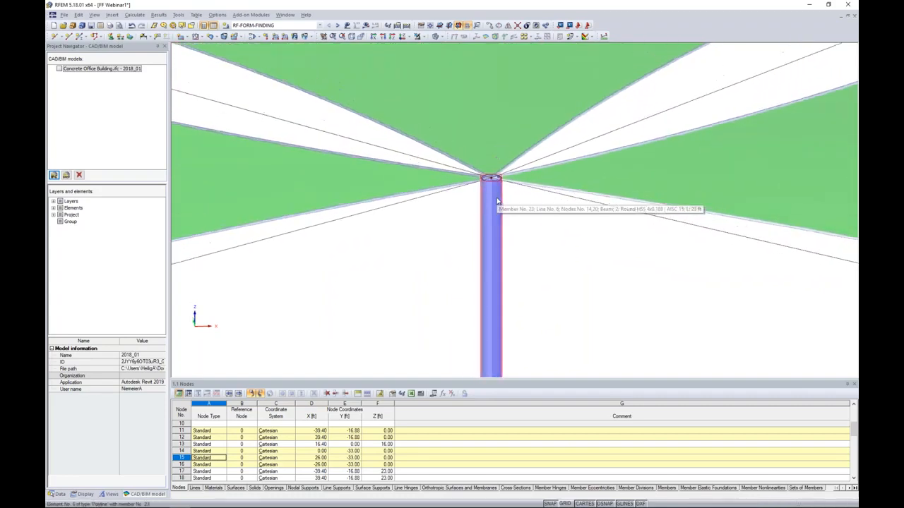
# Make a member available on the selected straight lines 12-21 between the canopy corners and set its member type to Truss.
pyautogui.keyDown('ctrl'); pyautogui.moveTo(543, 244); pyautogui.dragTo(551, 293, button='middle'); pyautogui.keyUp('ctrl')
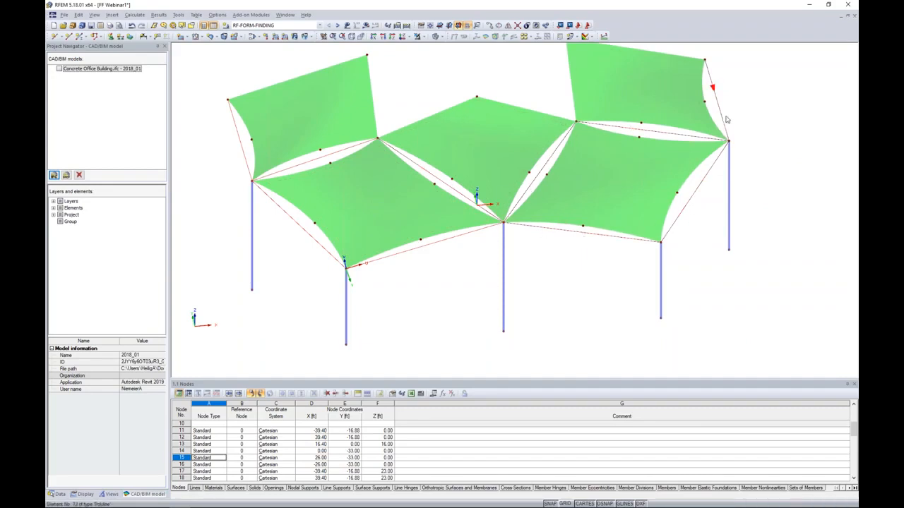
pyautogui.doubleClick(422, 249)
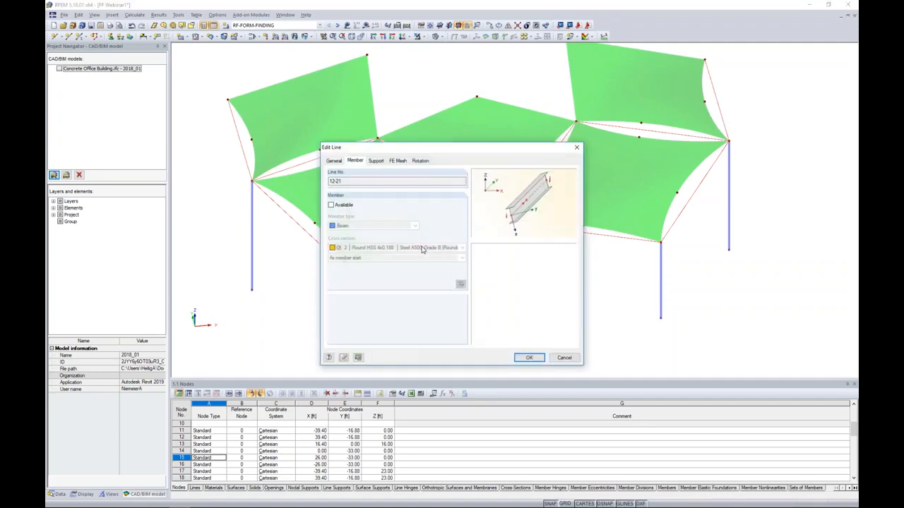
pyautogui.click(330, 205)
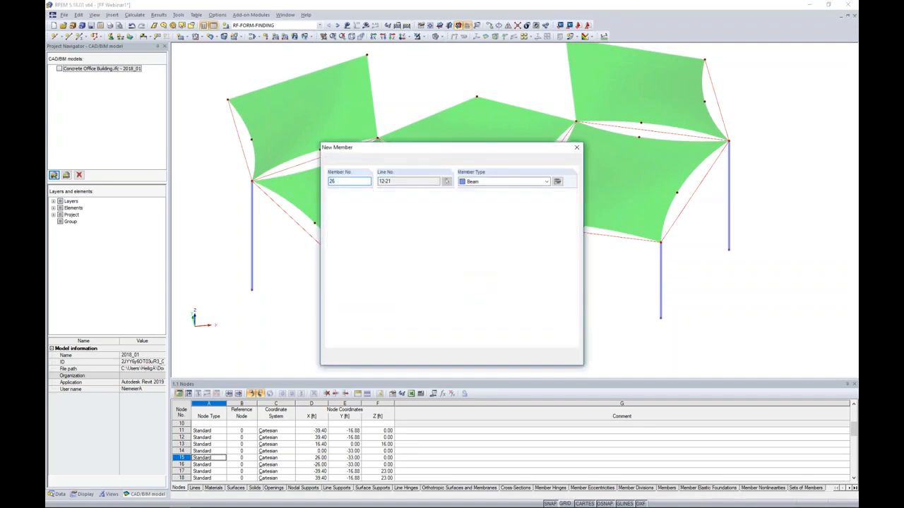
pyautogui.click(493, 183)
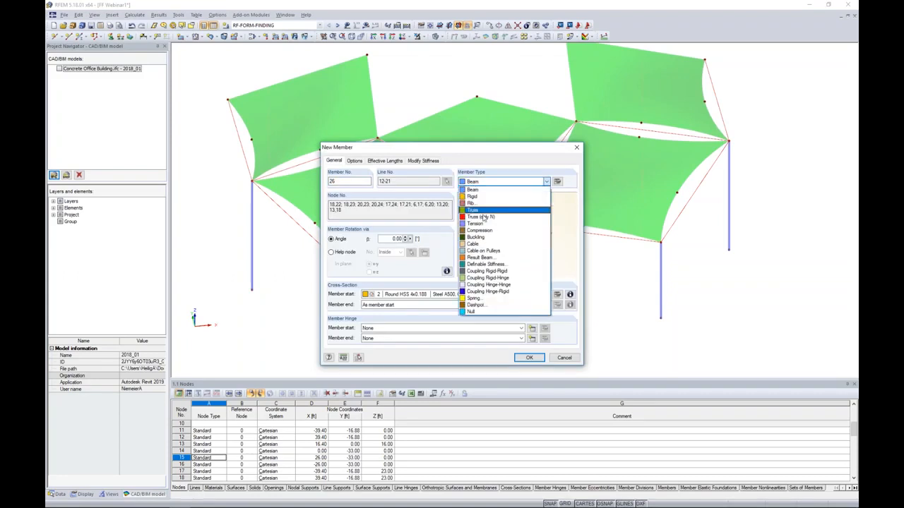
pyautogui.click(479, 211)
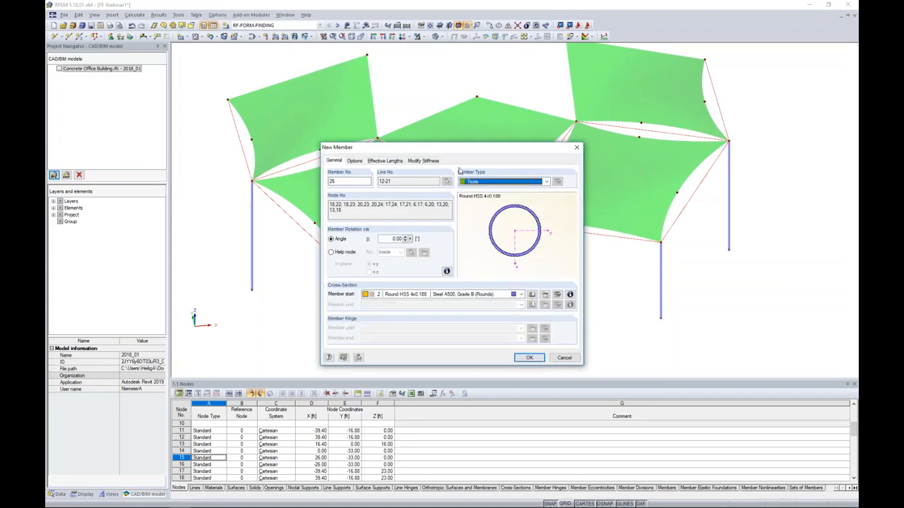
pyautogui.click(497, 183)
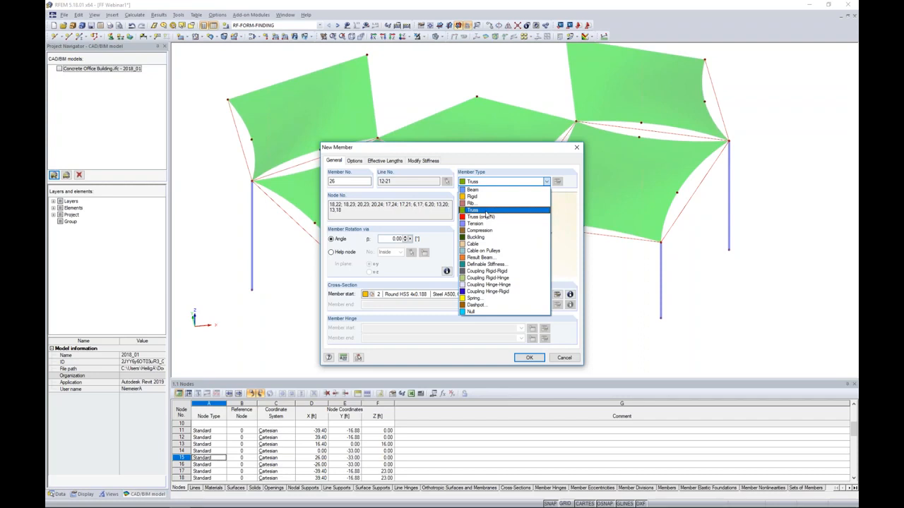
pyautogui.click(486, 210)
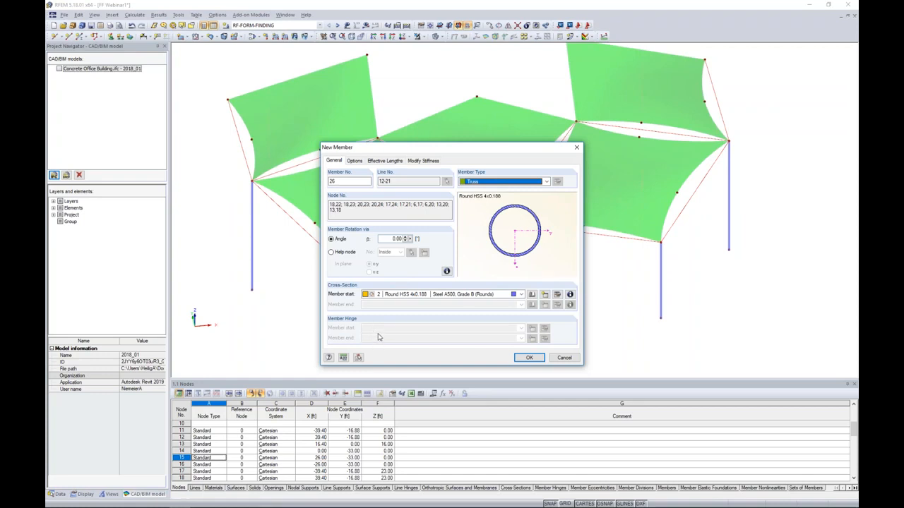
# Select the Round HSS 7.5x0.500 section from the AISC 15 circular hollow sections for the truss members.
pyautogui.click(531, 294)
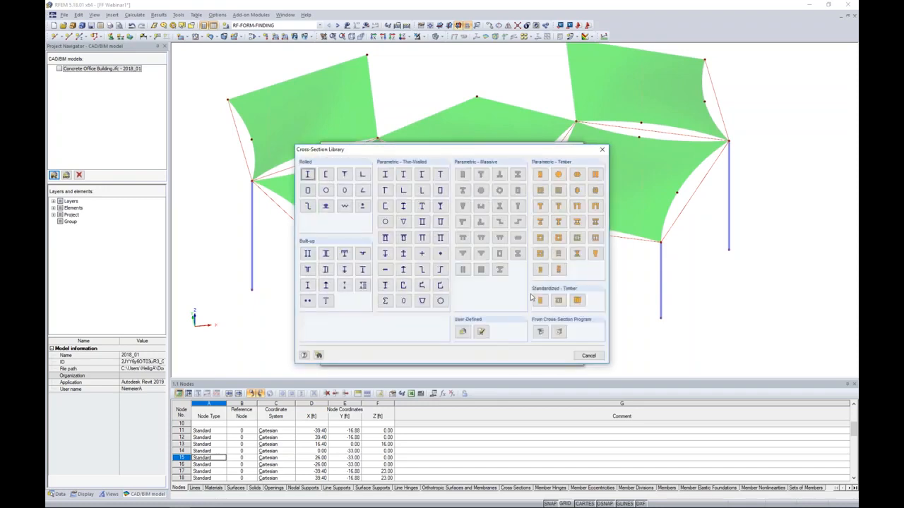
pyautogui.click(325, 190)
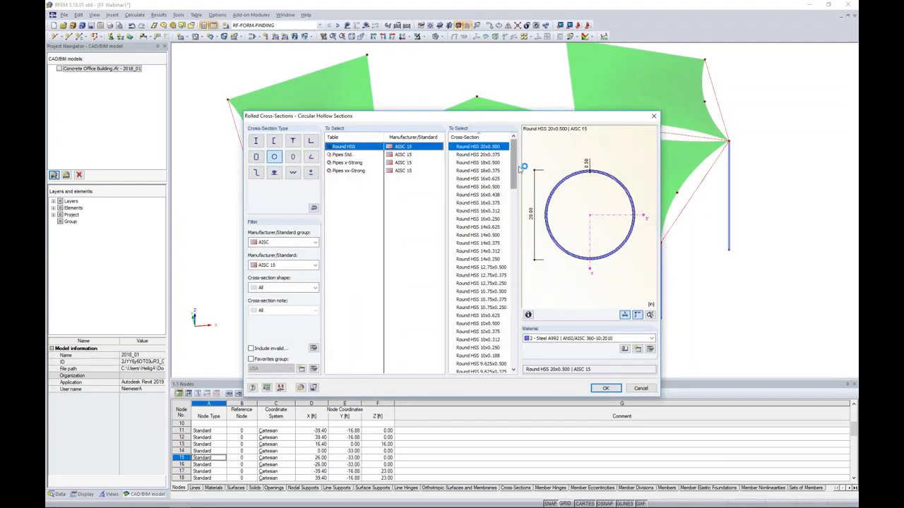
pyautogui.moveTo(518, 163); pyautogui.dragTo(506, 208)
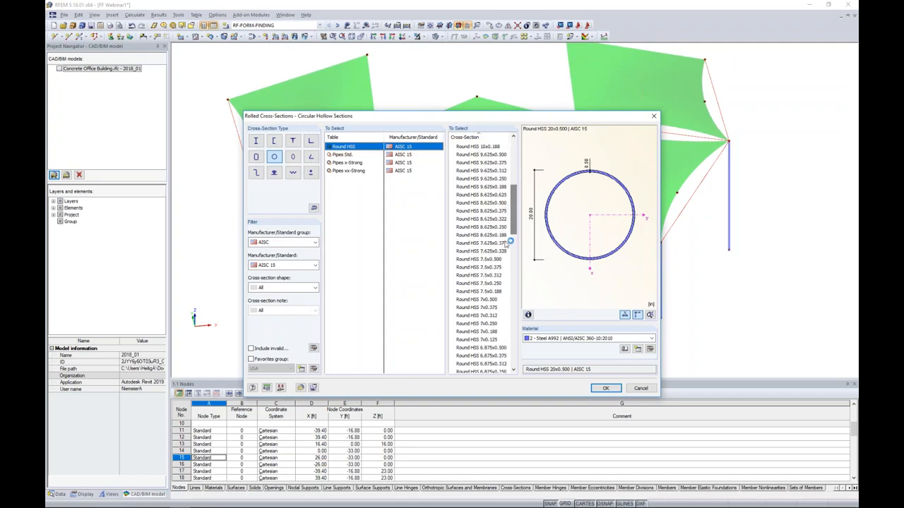
pyautogui.click(489, 259)
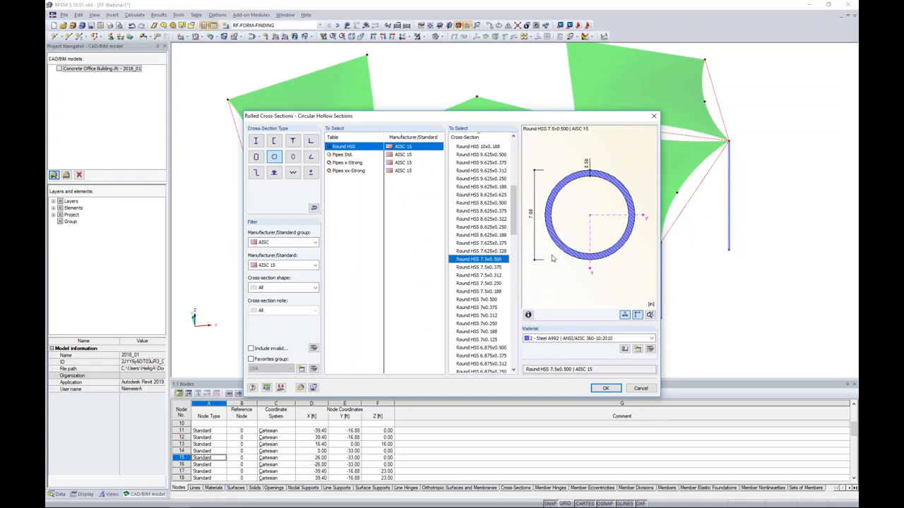
# Assign Steel A500, Grade B (Rounds) to the Round HSS 7.5x0.500 section and create the truss members on the canopy lines.
pyautogui.click(555, 339)
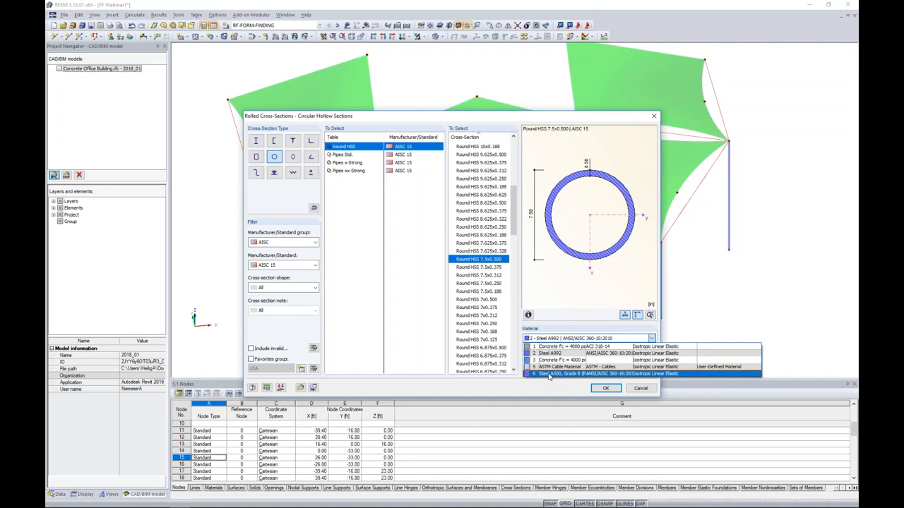
pyautogui.click(549, 375)
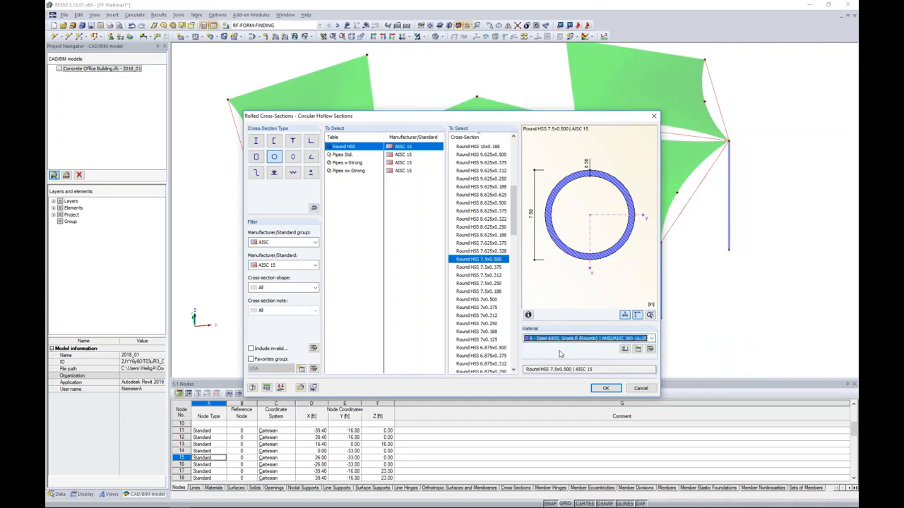
pyautogui.click(606, 388)
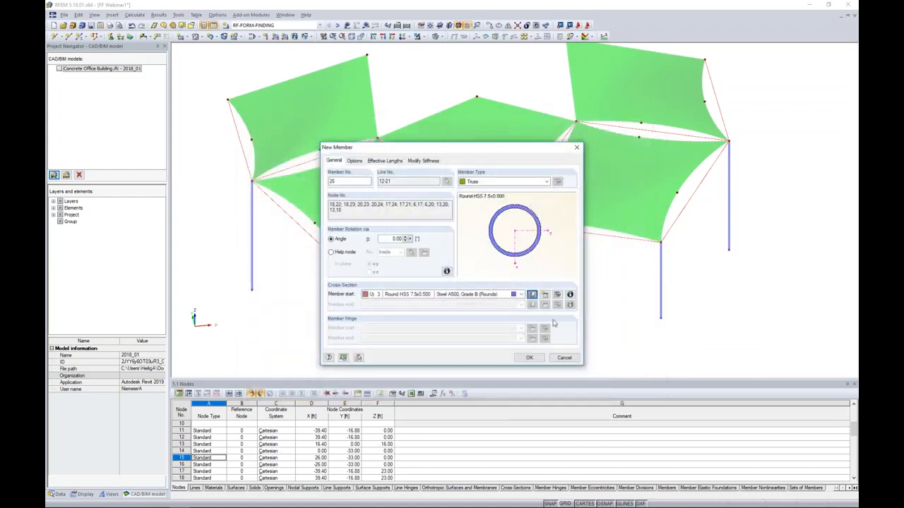
pyautogui.click(529, 357)
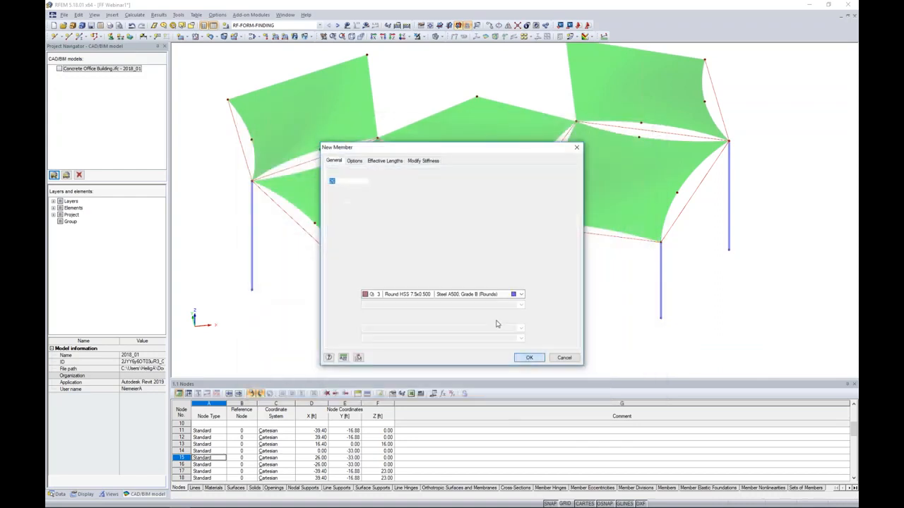
pyautogui.click(530, 358)
# Define a new nodal support from the Hinged type and set the nonlinearity of its X-direction support to Form-finding stage only.
pyautogui.keyDown('ctrl'); pyautogui.moveTo(567, 288); pyautogui.dragTo(559, 206, button='middle'); pyautogui.keyUp('ctrl')
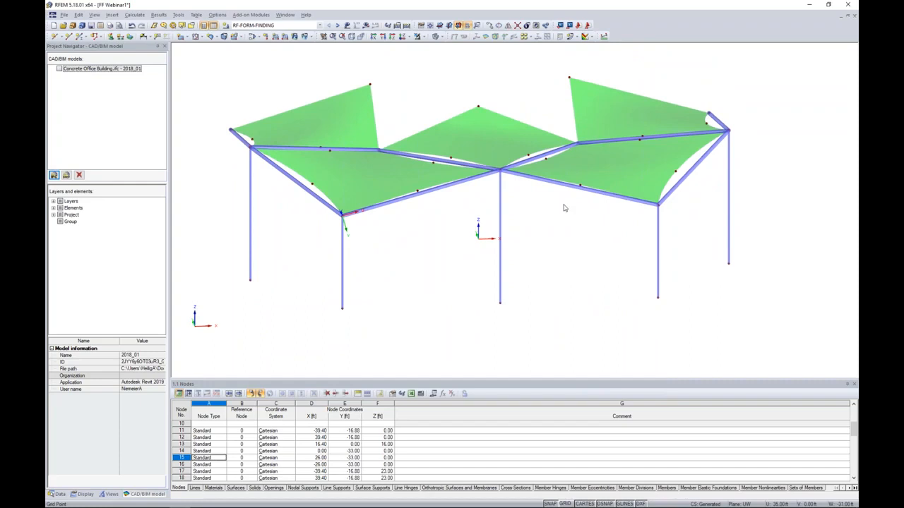
pyautogui.keyDown('ctrl'); pyautogui.moveTo(559, 233); pyautogui.dragTo(528, 236, button='middle'); pyautogui.keyUp('ctrl')
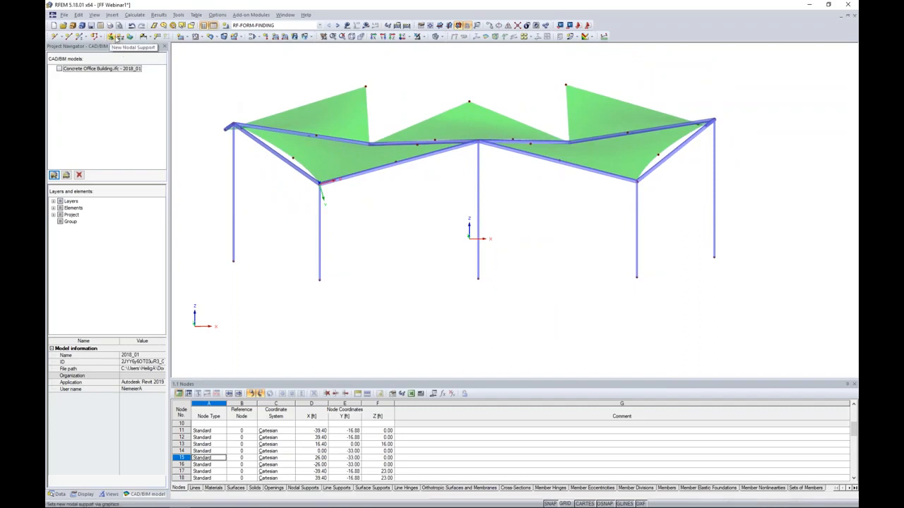
pyautogui.click(112, 37)
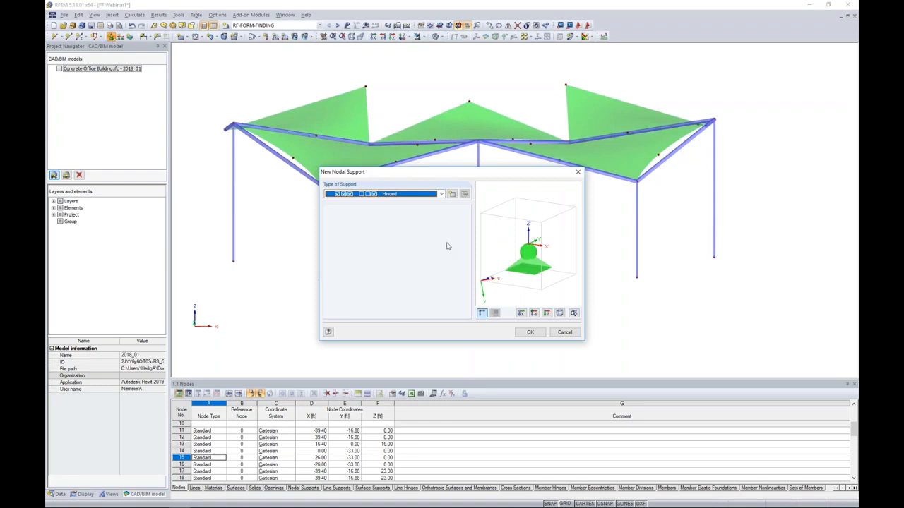
pyautogui.click(441, 195)
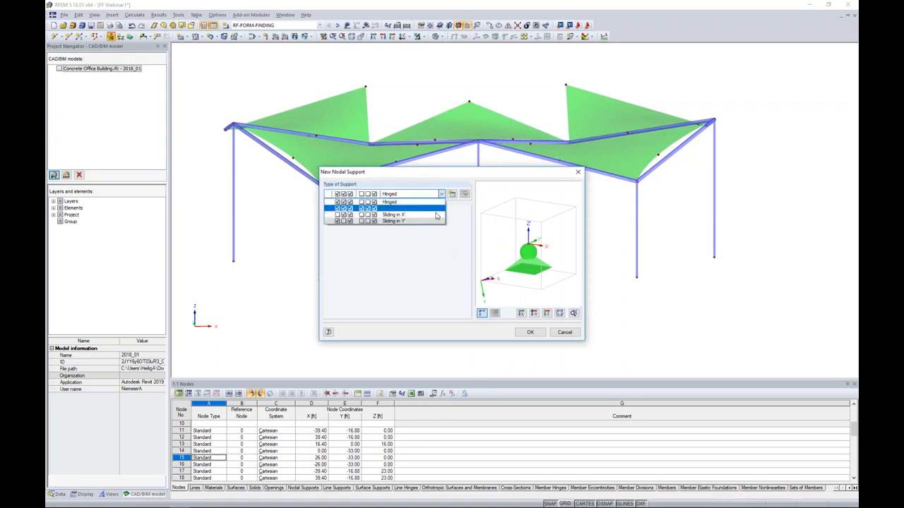
pyautogui.click(426, 238)
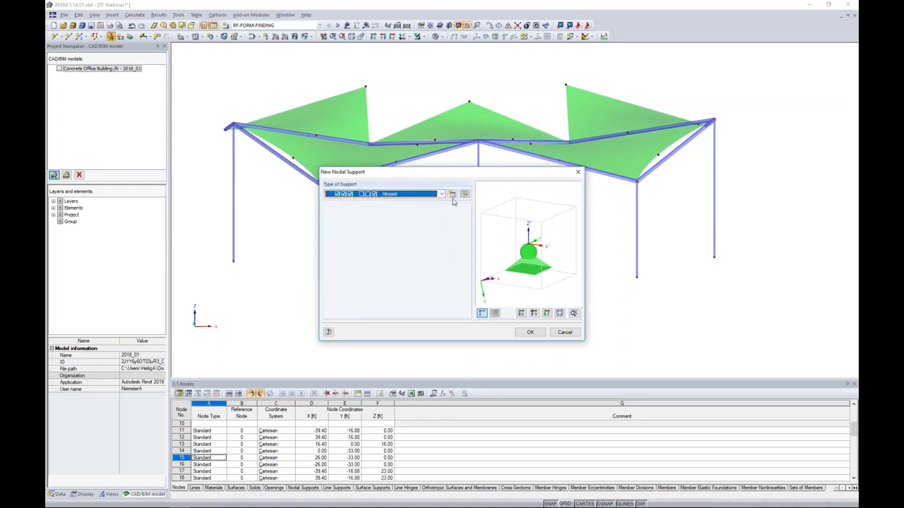
pyautogui.click(451, 194)
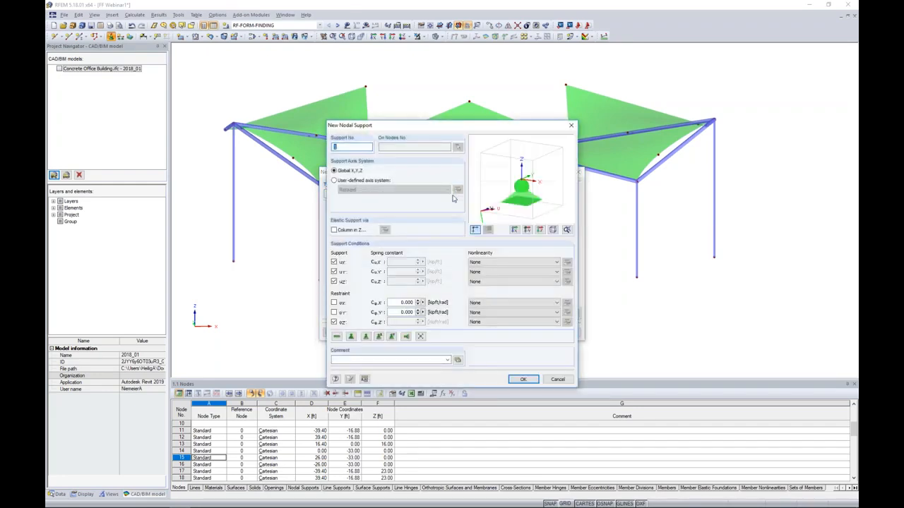
pyautogui.moveTo(471, 124); pyautogui.dragTo(488, 88)
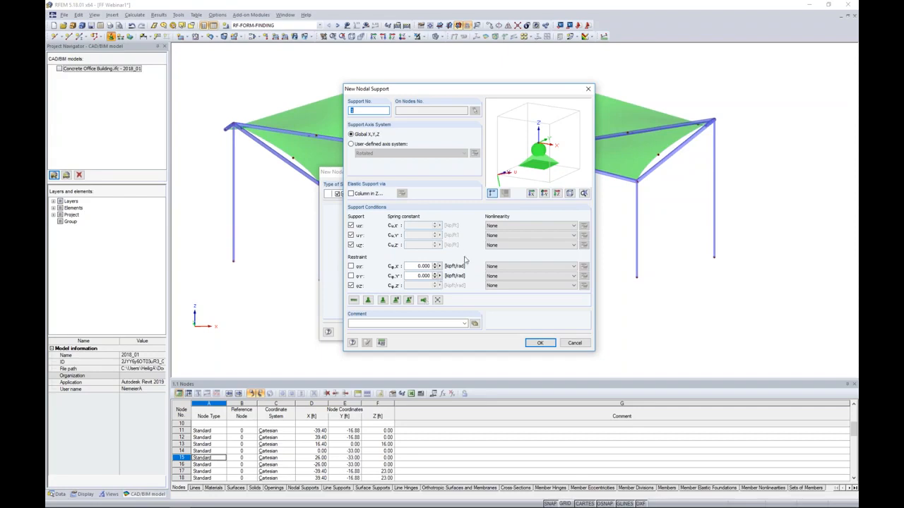
pyautogui.click(510, 226)
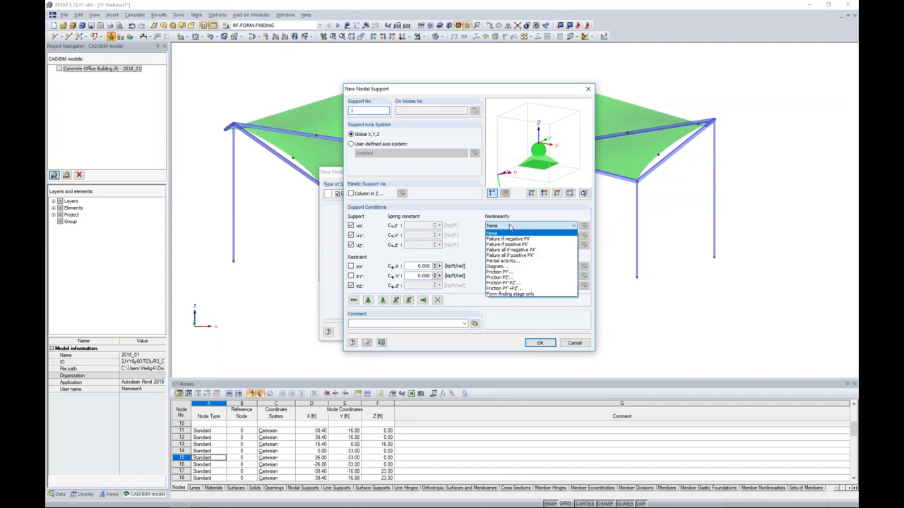
pyautogui.click(539, 294)
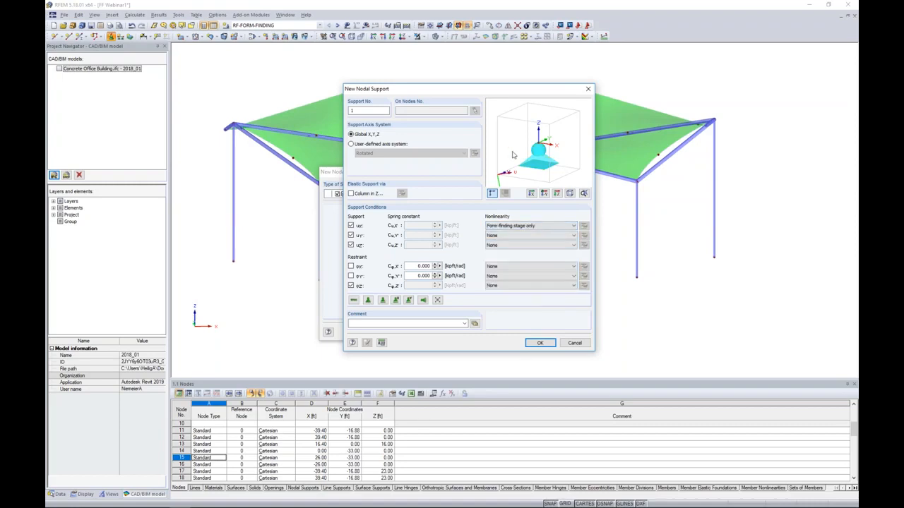
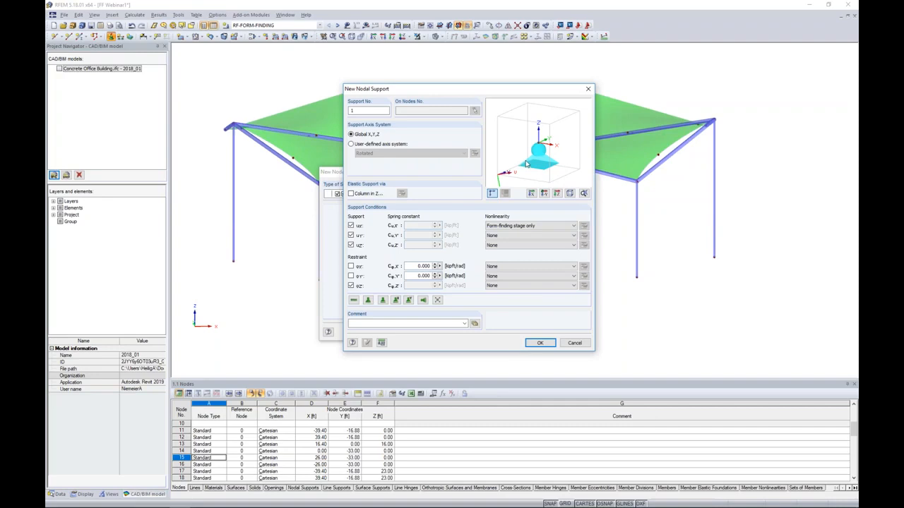
# Reset the X-direction support nonlinearity to None and discard the new nodal support definition.
pyautogui.click(513, 226)
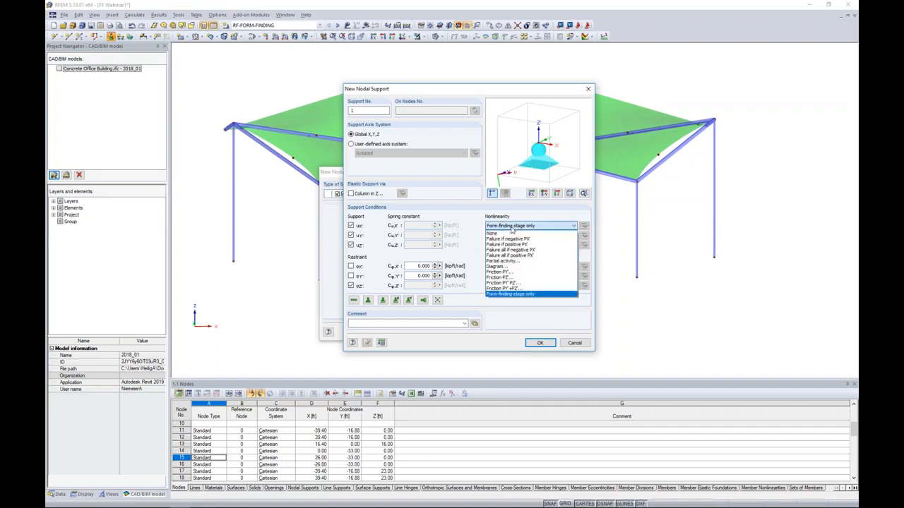
pyautogui.click(507, 238)
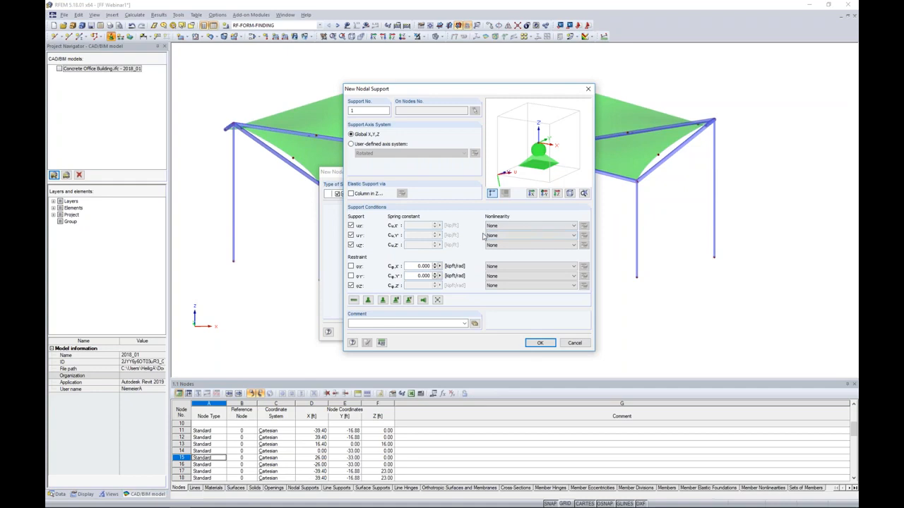
pyautogui.click(574, 343)
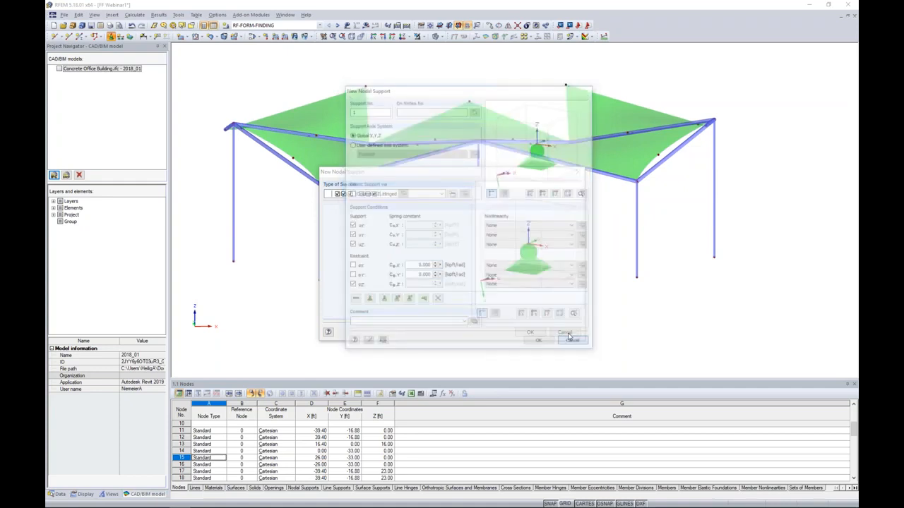
# Place Hinged nodal supports on the base nodes of all the canopy columns.
pyautogui.click(408, 195)
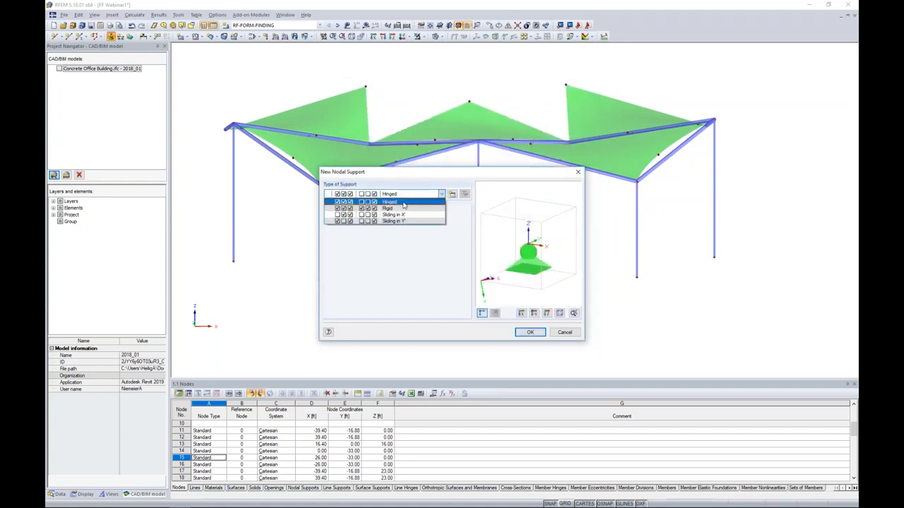
pyautogui.click(392, 203)
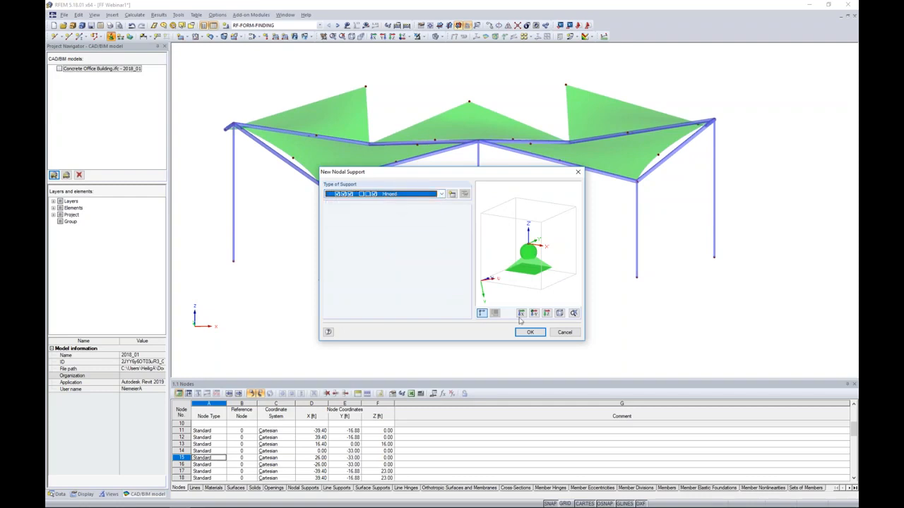
pyautogui.click(530, 332)
pyautogui.moveTo(215, 246); pyautogui.dragTo(748, 317)
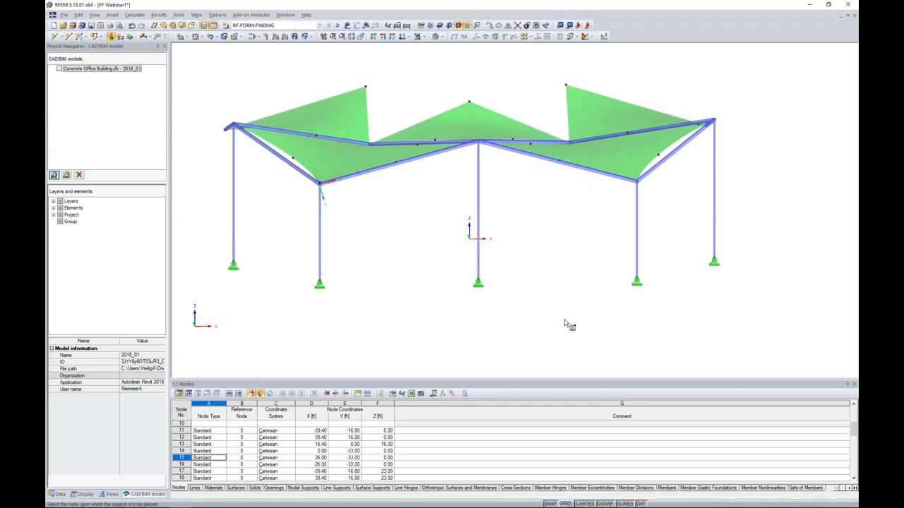
pyautogui.press('Escape')
# Define a new nodal support fixed in X, Y and Z with all rotational restraints released, including rotation about Z.
pyautogui.keyDown('ctrl'); pyautogui.moveTo(378, 230); pyautogui.dragTo(449, 260, button='middle'); pyautogui.keyUp('ctrl')
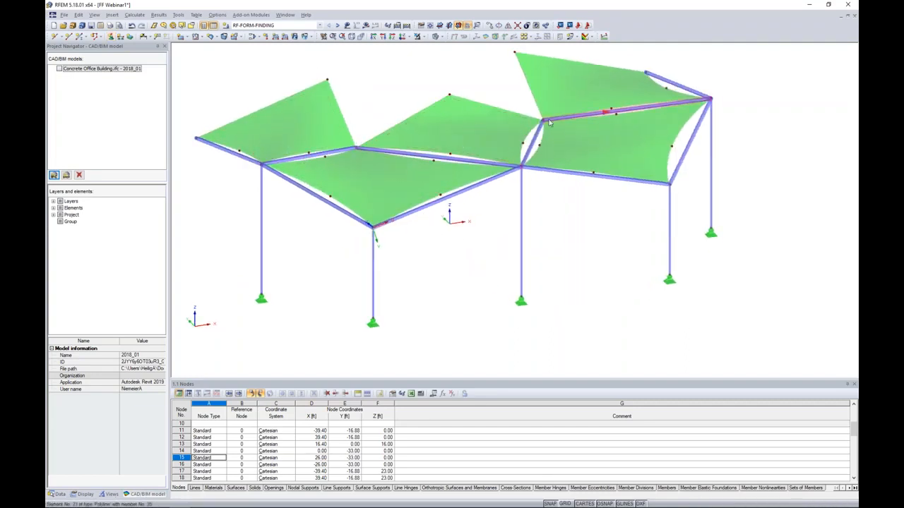
pyautogui.moveTo(508, 106); pyautogui.dragTo(538, 131, button='middle')
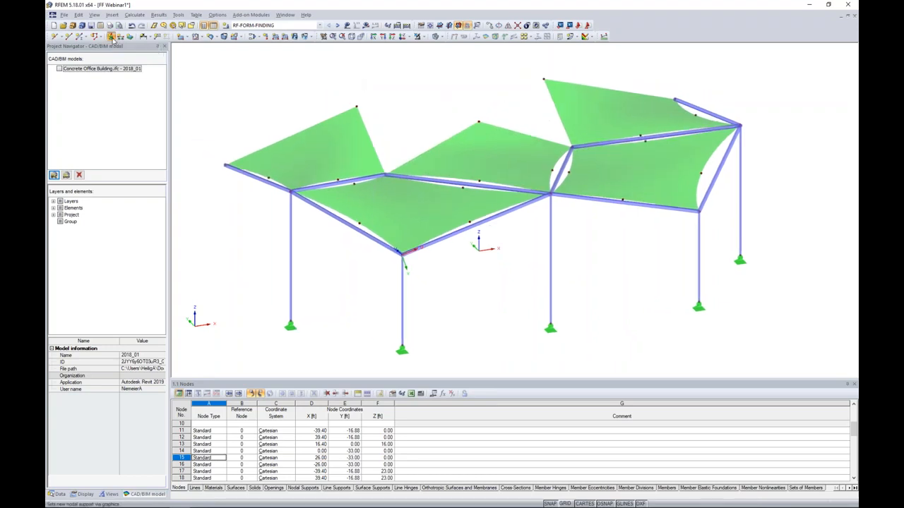
pyautogui.click(112, 37)
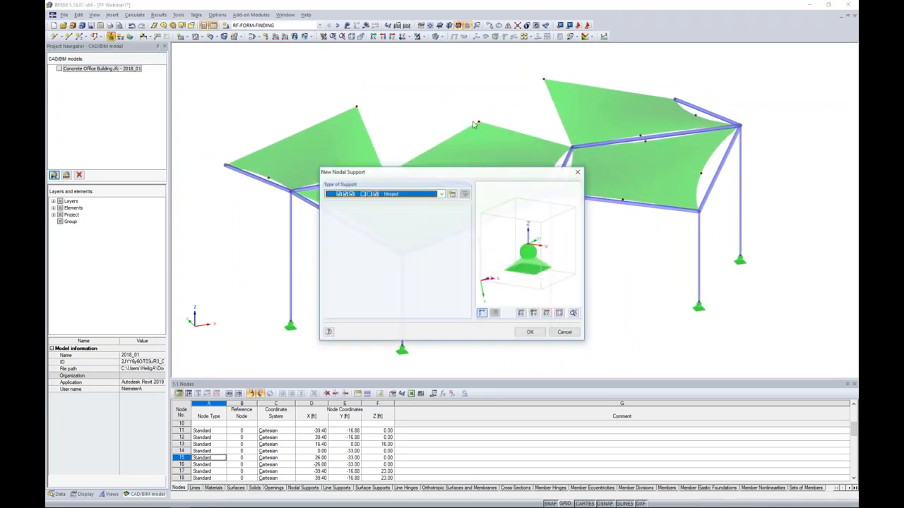
pyautogui.click(452, 195)
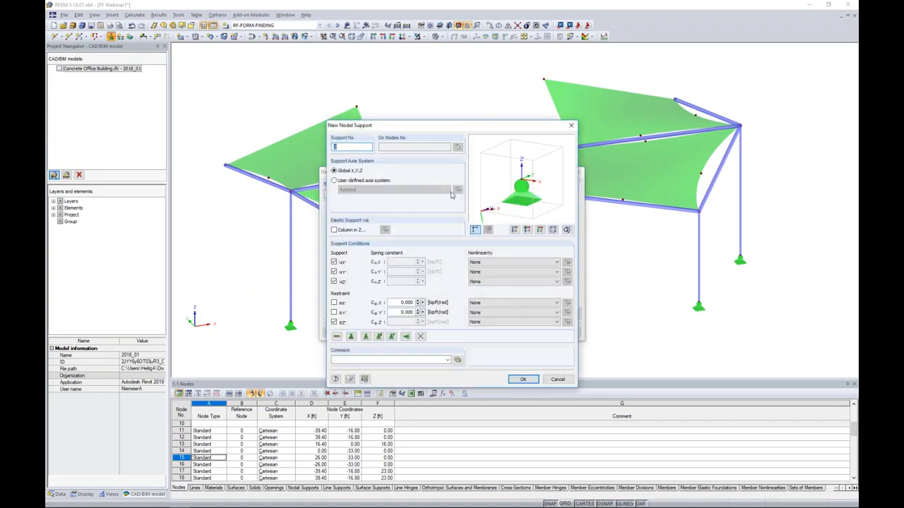
pyautogui.click(335, 321)
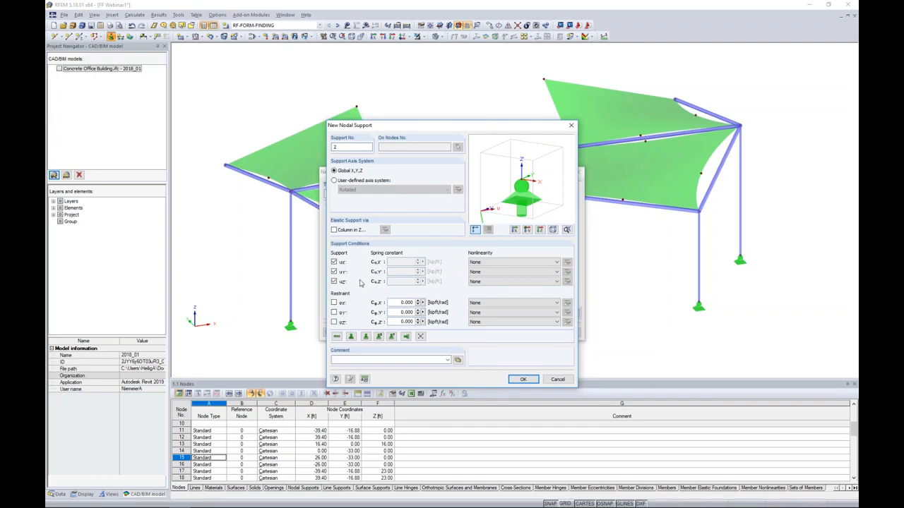
pyautogui.click(521, 380)
pyautogui.click(529, 332)
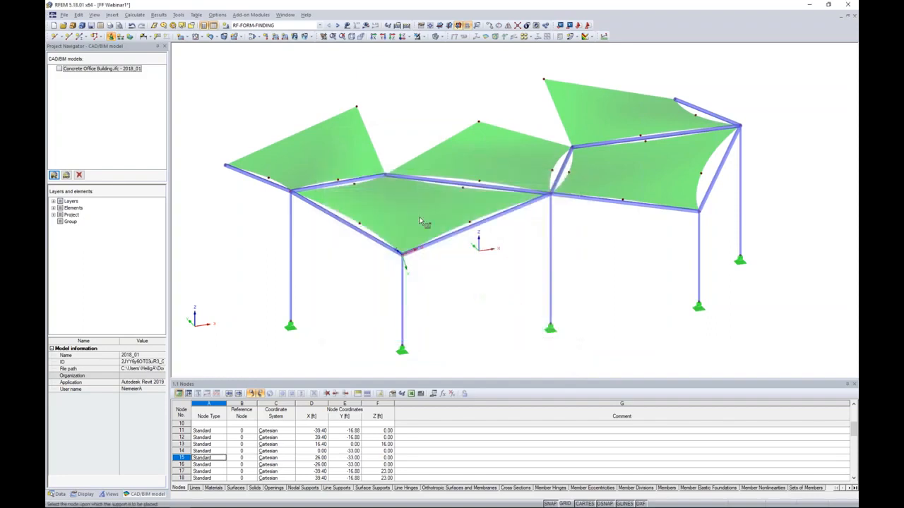
# Place the new support on the seven building-side canopy corner nodes that have no columns.
pyautogui.click(226, 167)
pyautogui.click(355, 108)
pyautogui.click(387, 180)
pyautogui.click(478, 123)
pyautogui.click(571, 148)
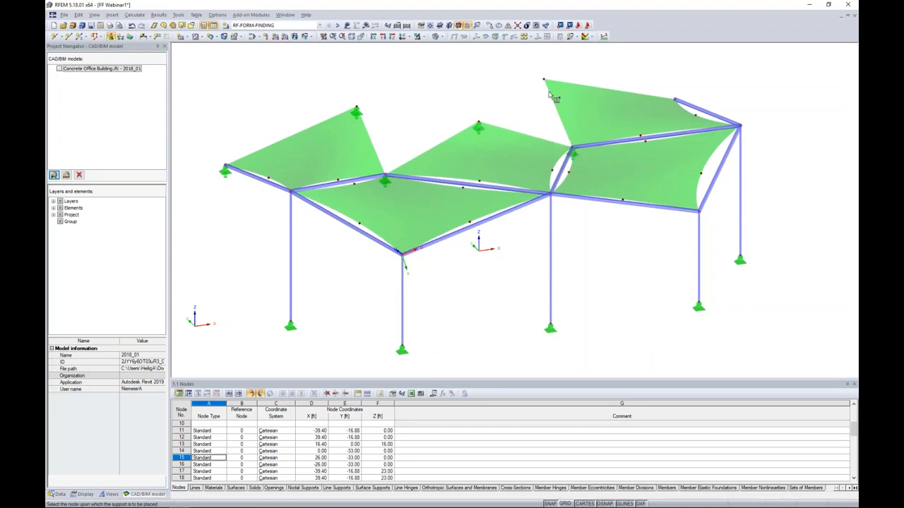
pyautogui.click(544, 80)
pyautogui.click(674, 104)
pyautogui.keyDown('ctrl'); pyautogui.moveTo(816, 205); pyautogui.dragTo(739, 199, button='middle'); pyautogui.keyUp('ctrl')
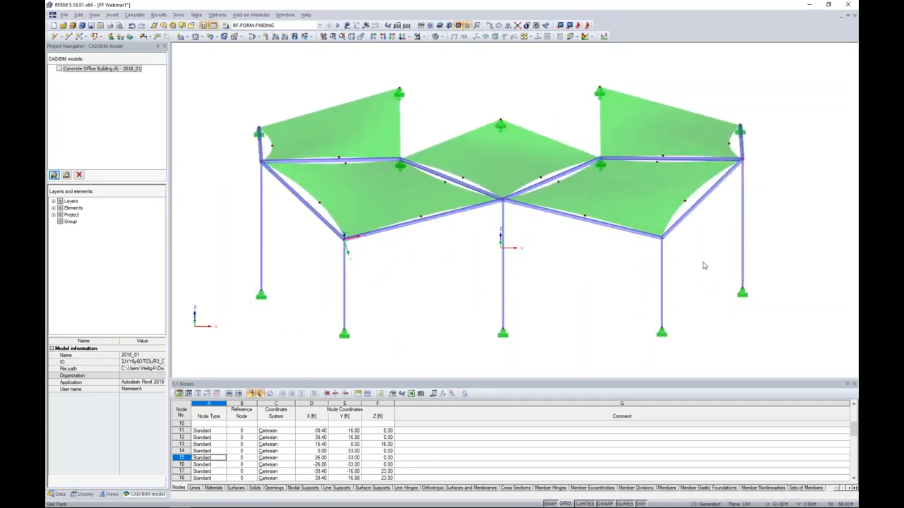
# Review the model's cross-sections and materials, checking where Round HSS 7.5x0.500 and Steel A500, Grade B (Rounds) are used.
pyautogui.click(59, 494)
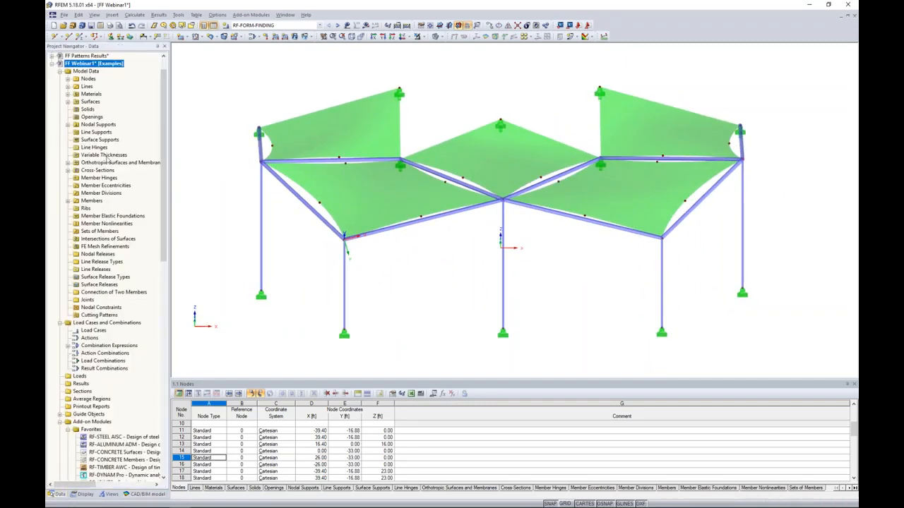
pyautogui.click(68, 171)
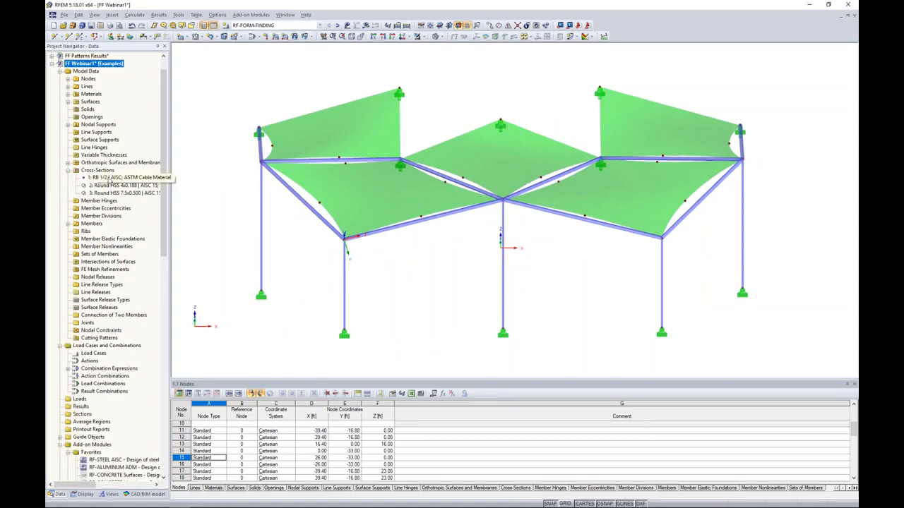
pyautogui.click(68, 94)
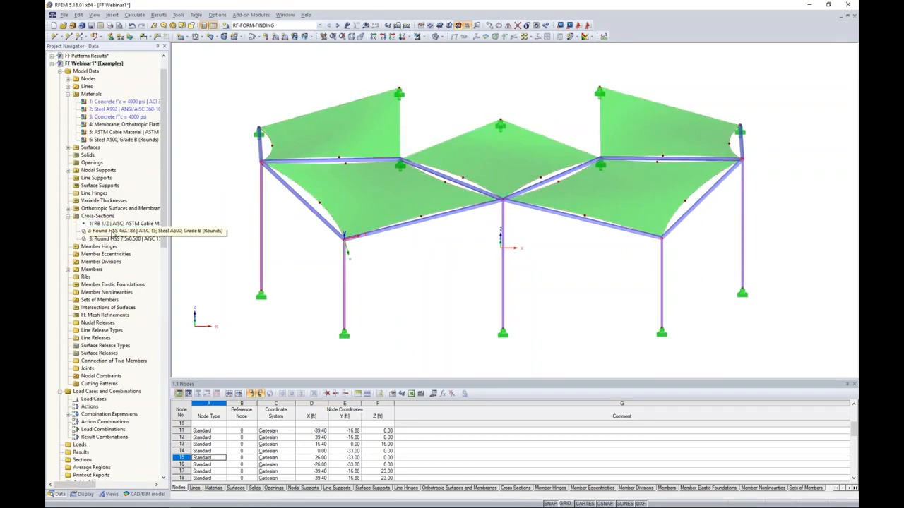
pyautogui.click(114, 239)
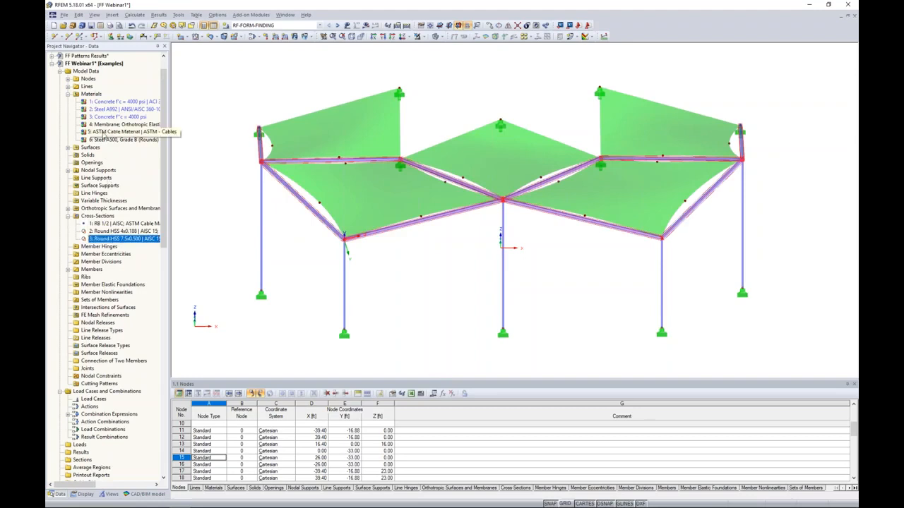
pyautogui.click(104, 142)
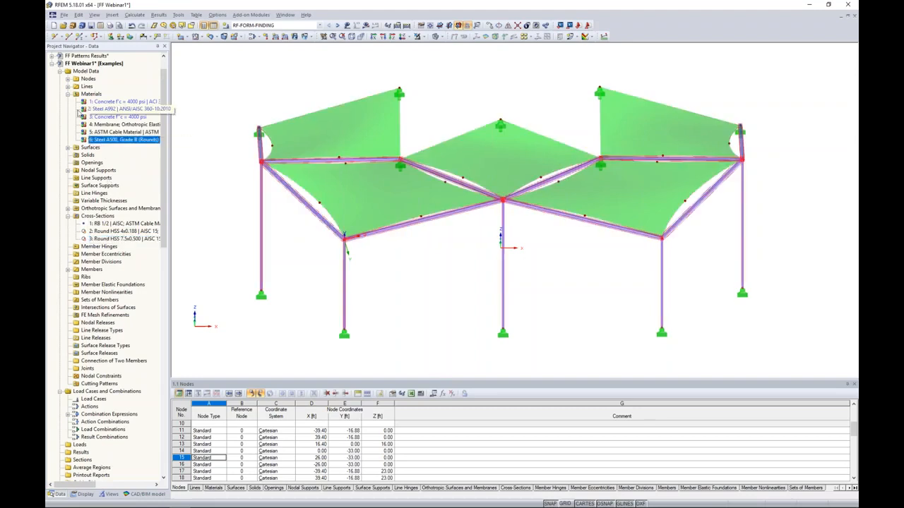
pyautogui.doubleClick(91, 94)
pyautogui.click(70, 170)
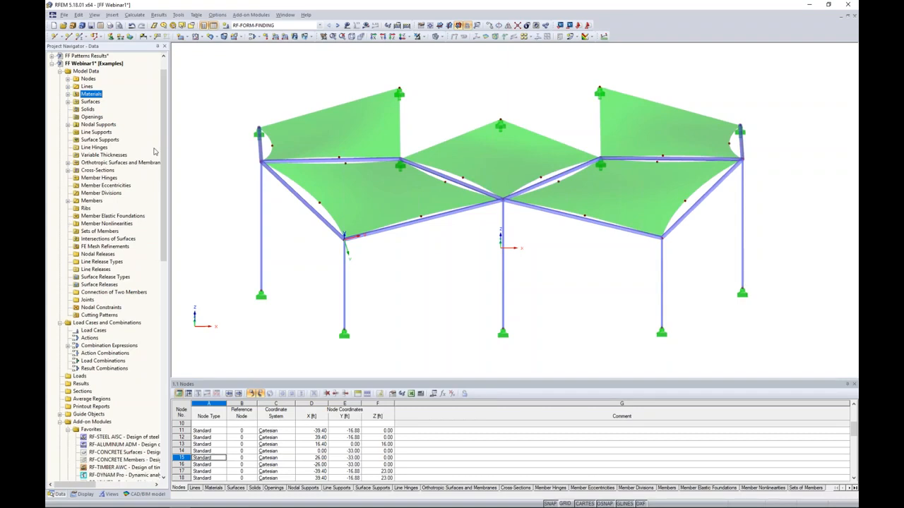
# Select the RF-FORM-FINDING case and run its calculation to show the results.
pyautogui.click(319, 26)
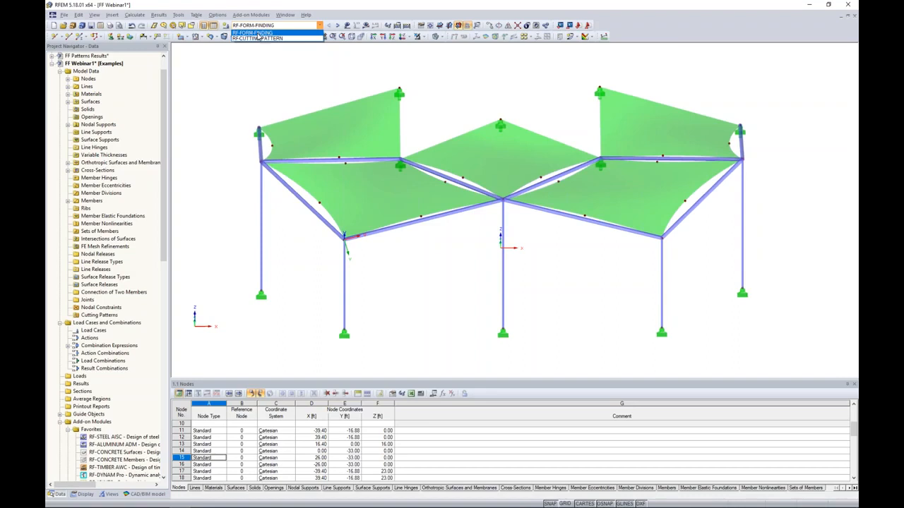
pyautogui.click(284, 26)
pyautogui.click(366, 24)
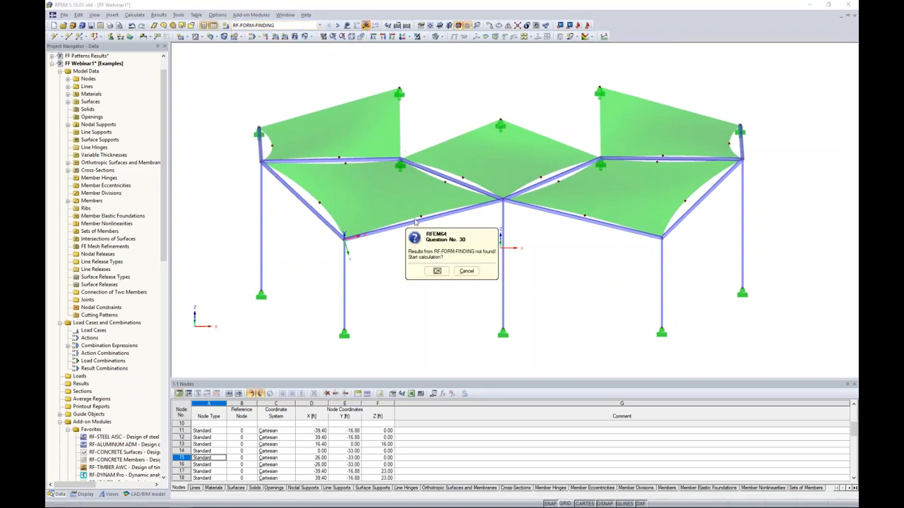
pyautogui.click(436, 271)
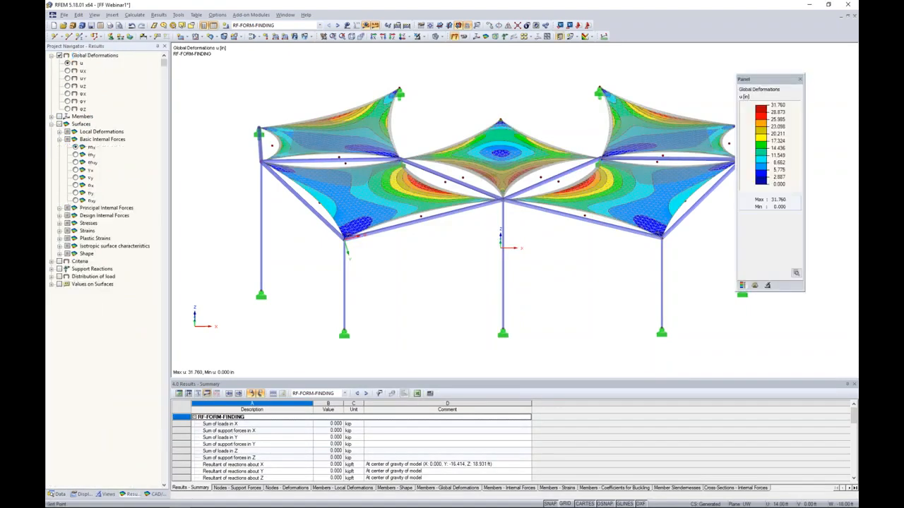
# Enable smooth color transition for the global deformations plot and inspect the form-found canopy from several angles.
pyautogui.moveTo(549, 247); pyautogui.dragTo(519, 240, button='middle')
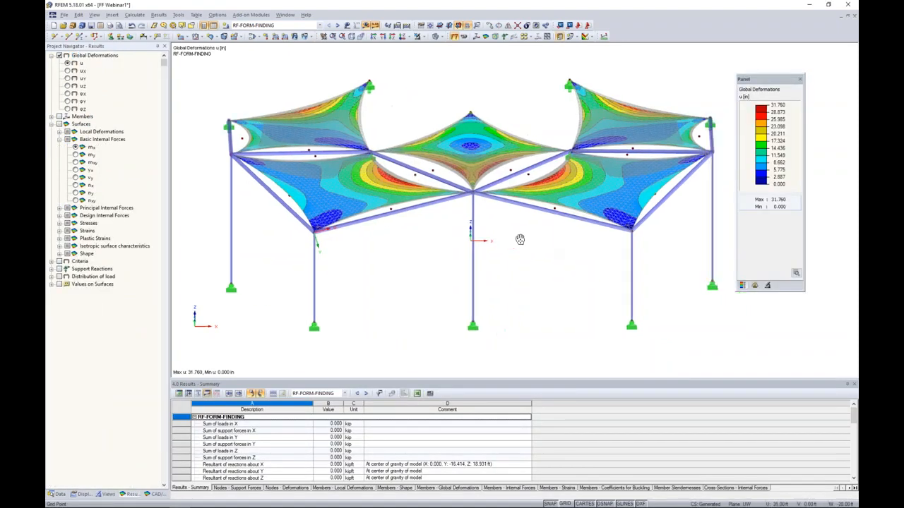
pyautogui.click(796, 274)
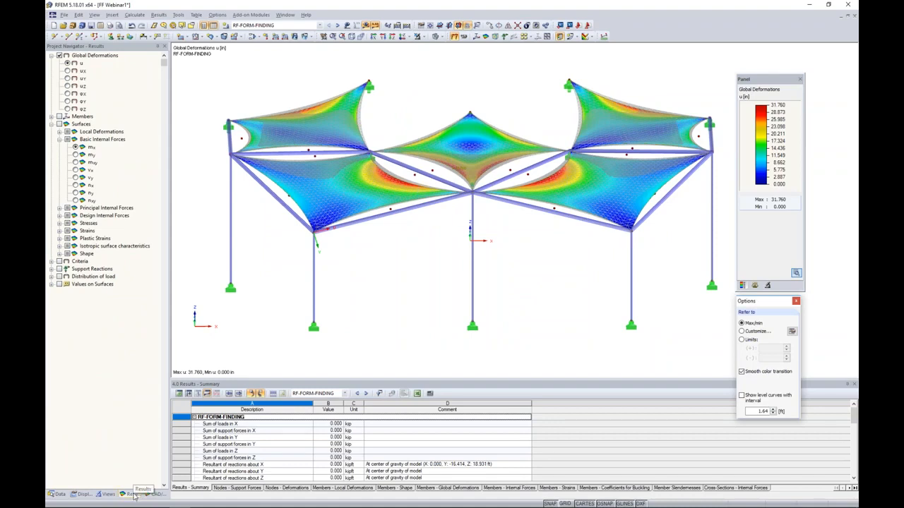
pyautogui.click(796, 303)
pyautogui.keyDown('ctrl'); pyautogui.moveTo(521, 237); pyautogui.dragTo(543, 267, button='middle'); pyautogui.keyUp('ctrl')
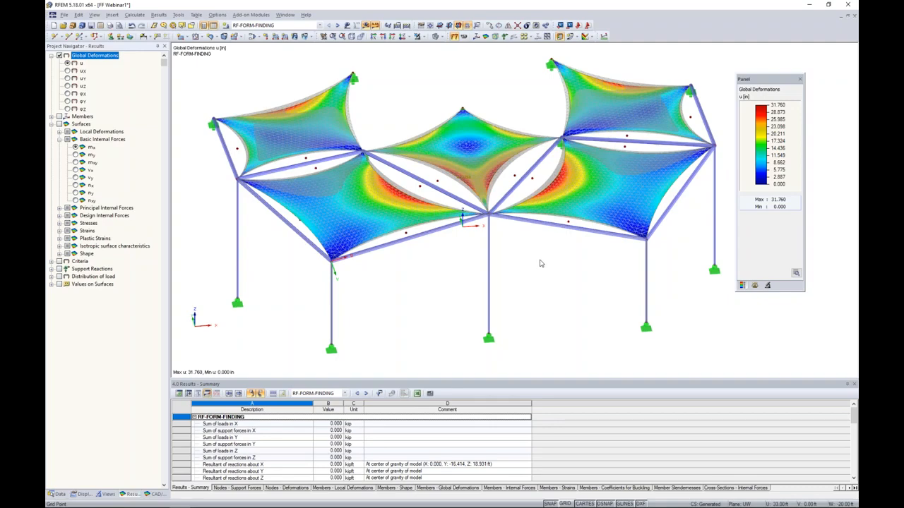
pyautogui.keyDown('ctrl'); pyautogui.moveTo(552, 278); pyautogui.dragTo(585, 258, button='middle'); pyautogui.keyUp('ctrl')
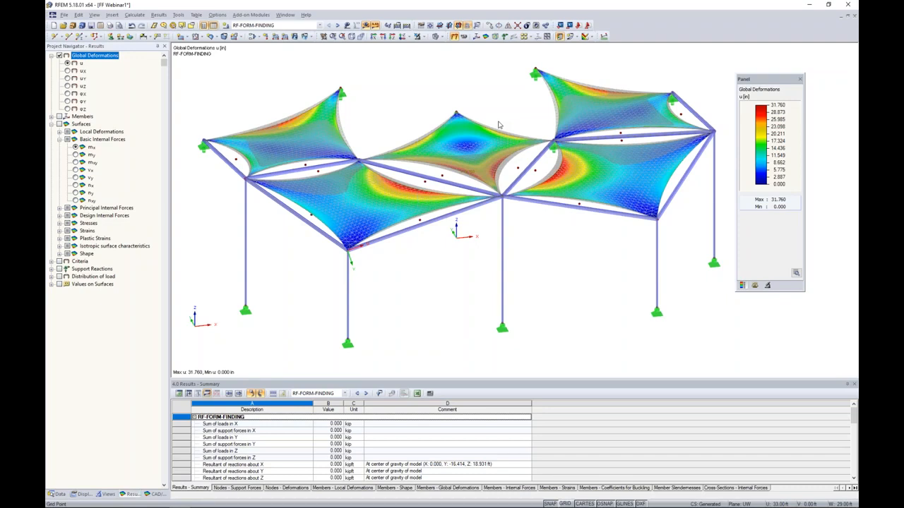
pyautogui.keyDown('ctrl'); pyautogui.moveTo(497, 125); pyautogui.dragTo(563, 247, button='middle'); pyautogui.keyUp('ctrl')
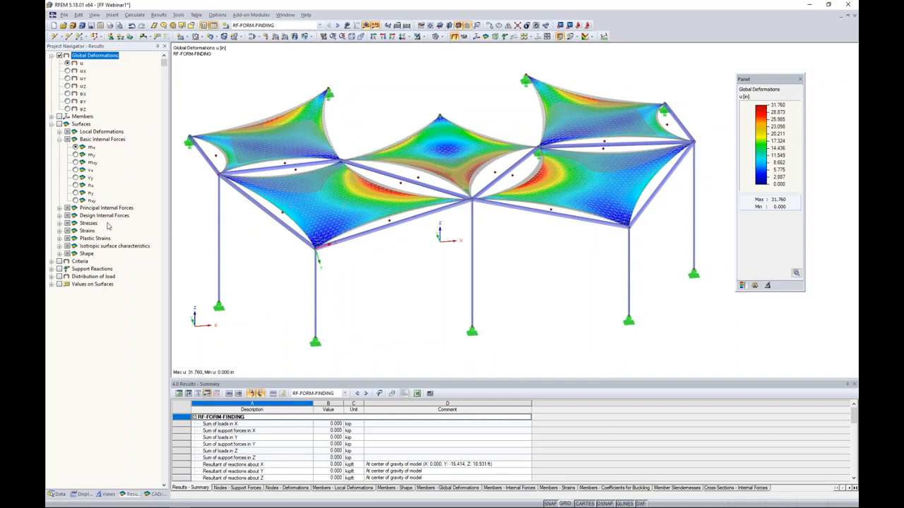
# Display the surface basic internal force nx on the membranes with smooth color transition enabled.
pyautogui.click(60, 124)
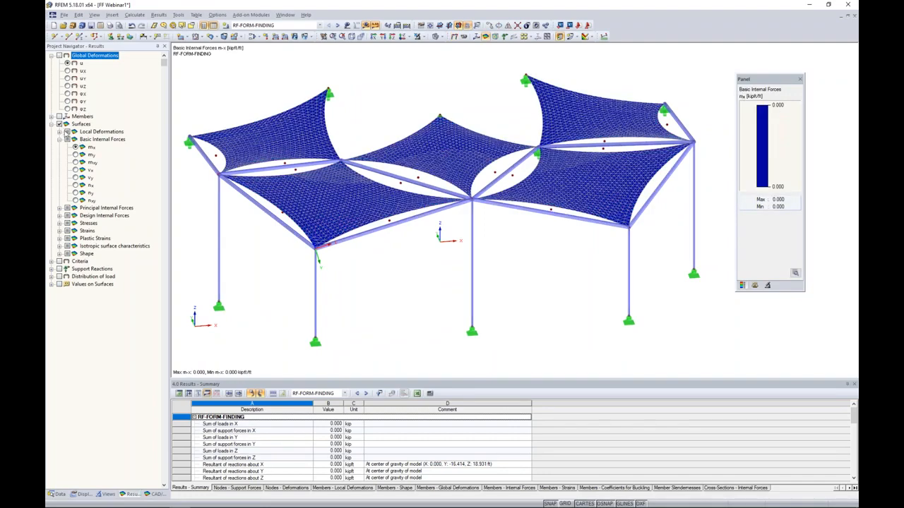
pyautogui.click(76, 185)
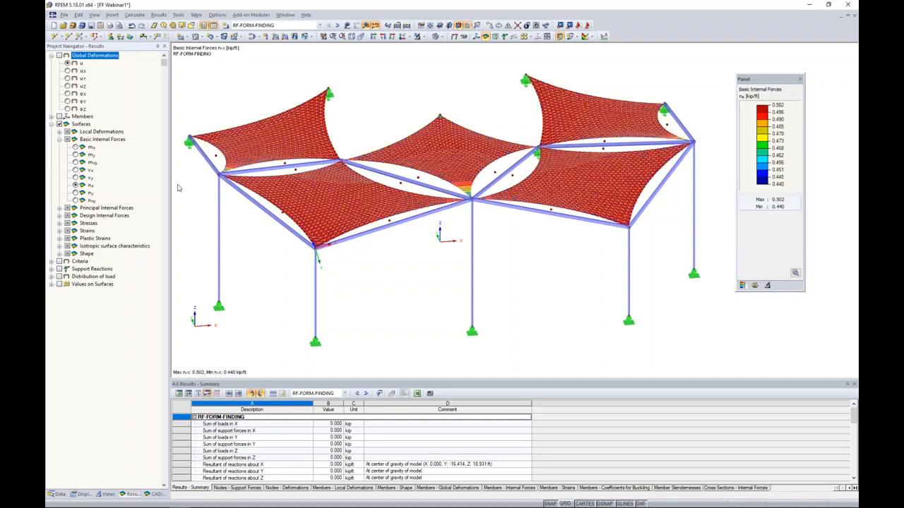
pyautogui.click(795, 272)
pyautogui.click(742, 372)
pyautogui.keyDown('ctrl'); pyautogui.moveTo(569, 256); pyautogui.dragTo(607, 300, button='middle'); pyautogui.keyUp('ctrl')
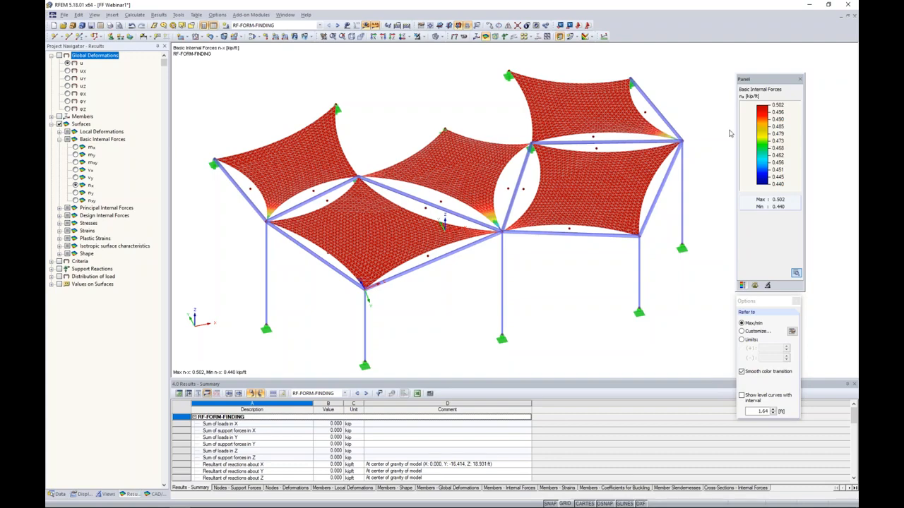
# Examine the basic internal force ny on the membranes and the Contour Lines of the surface shape.
pyautogui.click(76, 193)
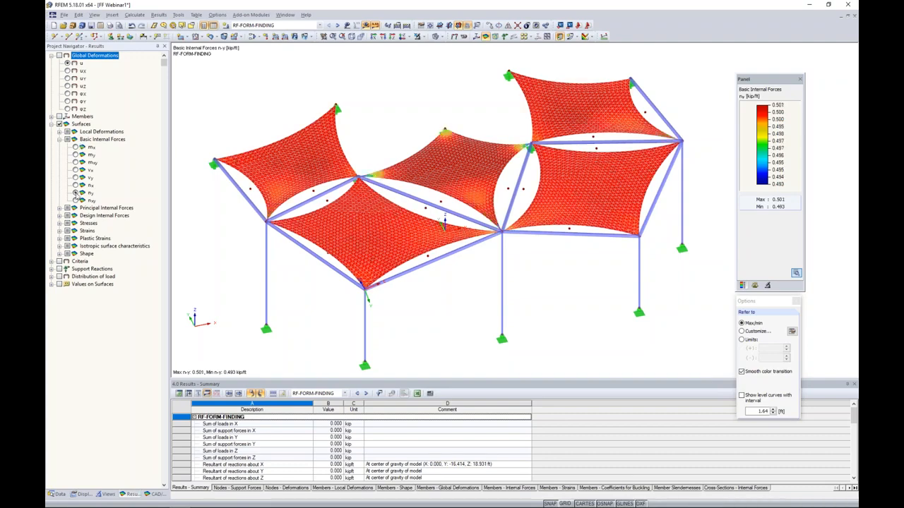
pyautogui.keyDown('ctrl'); pyautogui.moveTo(577, 317); pyautogui.dragTo(533, 288, button='middle'); pyautogui.keyUp('ctrl')
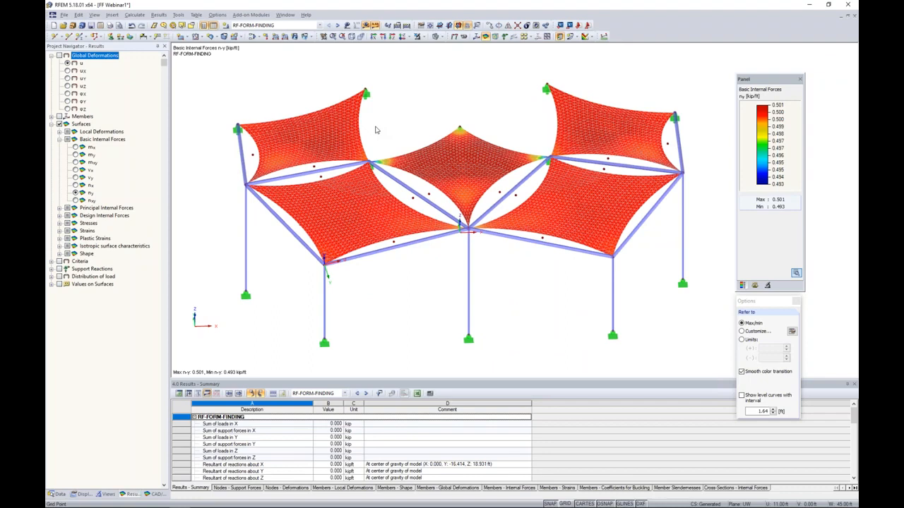
pyautogui.click(60, 253)
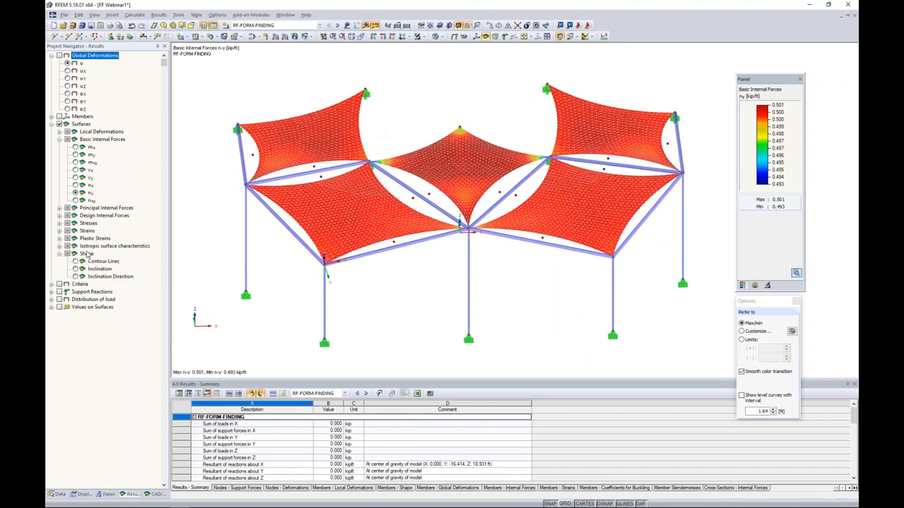
pyautogui.click(76, 261)
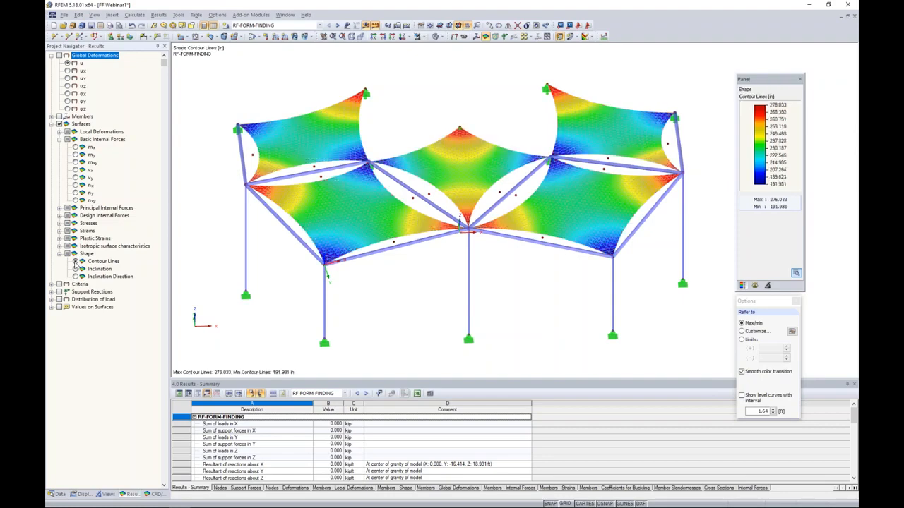
# Examine the membranes' shape Contour Lines up close, and display their Inclination results from several angles.
pyautogui.keyDown('ctrl'); pyautogui.moveTo(438, 279); pyautogui.dragTo(447, 259, button='middle'); pyautogui.keyUp('ctrl')
pyautogui.scroll(2, 448, 258)
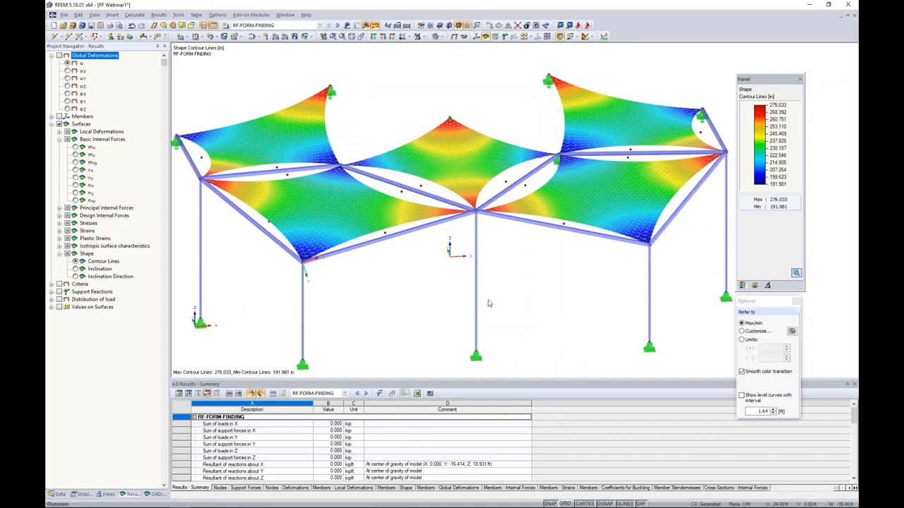
pyautogui.keyDown('ctrl'); pyautogui.moveTo(535, 255); pyautogui.dragTo(514, 236, button='middle'); pyautogui.keyUp('ctrl')
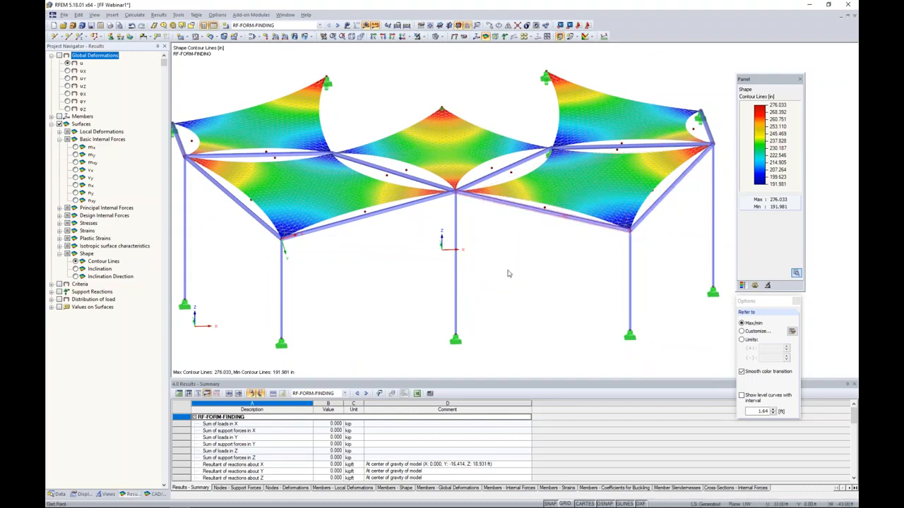
pyautogui.click(74, 269)
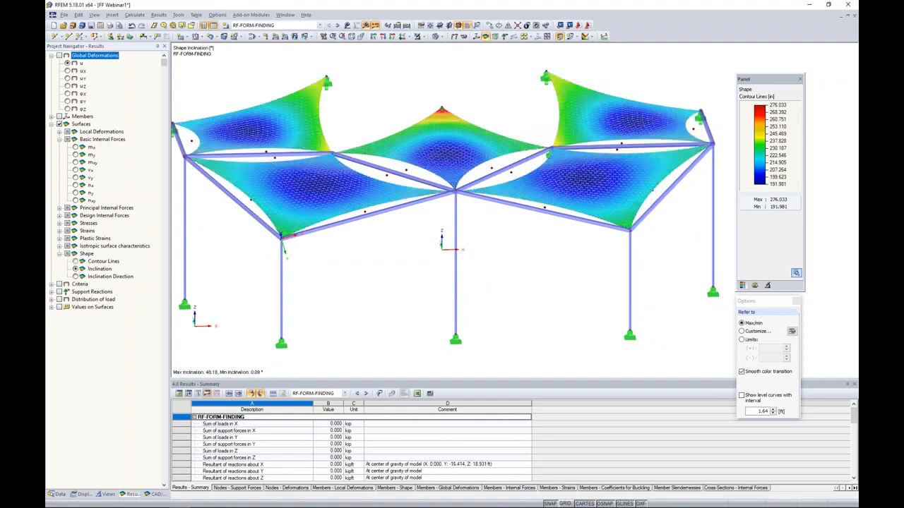
pyautogui.keyDown('ctrl'); pyautogui.moveTo(510, 254); pyautogui.dragTo(495, 270, button='middle'); pyautogui.keyUp('ctrl')
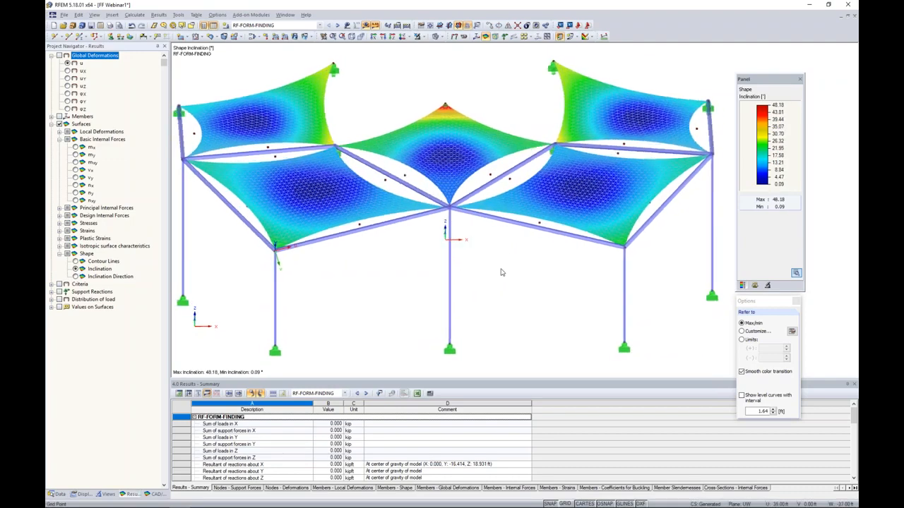
pyautogui.scroll(3, 446, 88)
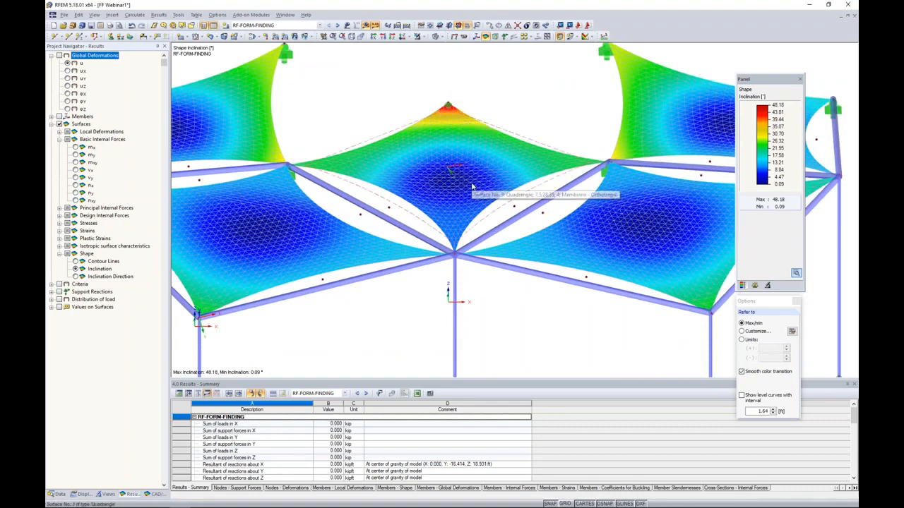
pyautogui.keyDown('ctrl'); pyautogui.moveTo(510, 301); pyautogui.dragTo(488, 266, button='middle'); pyautogui.keyUp('ctrl')
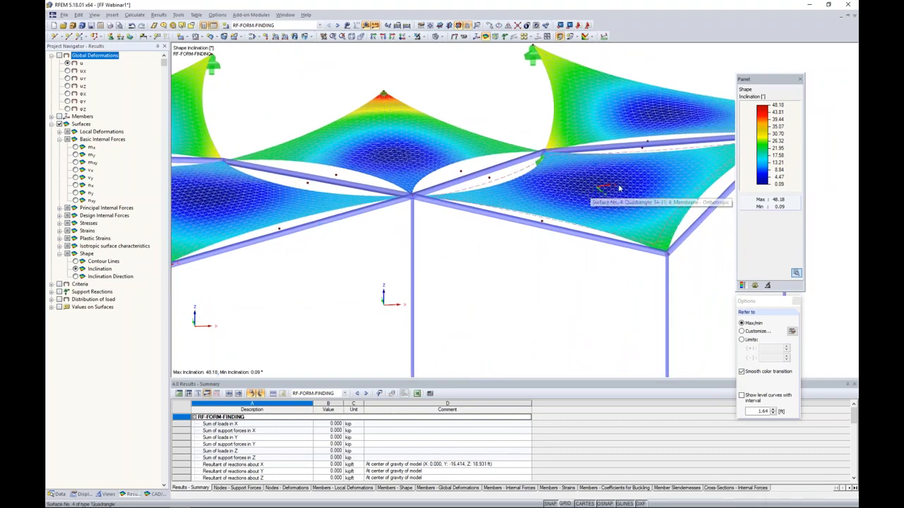
pyautogui.scroll(-1, 552, 272)
pyautogui.scroll(-3, 552, 272)
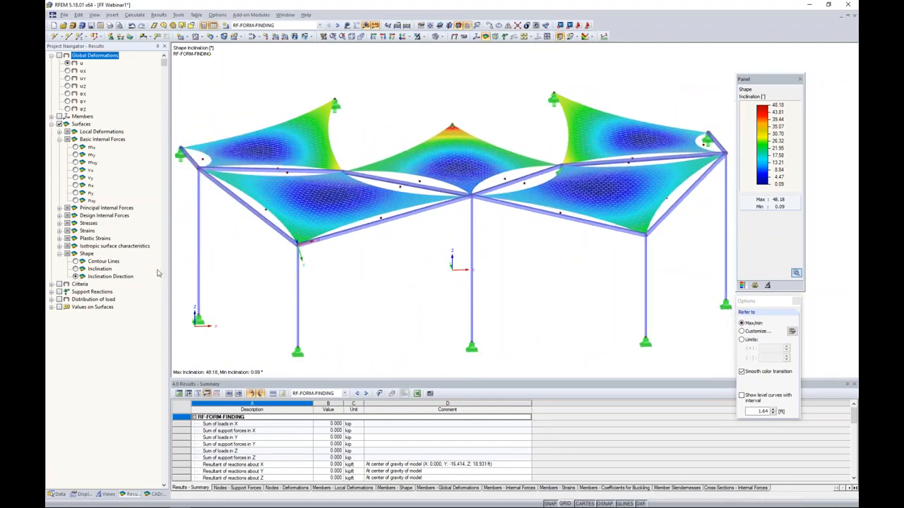
# Display the Inclination Direction of the membrane surfaces and inspect the direction vectors near the central peak.
pyautogui.keyDown('ctrl'); pyautogui.moveTo(487, 260); pyautogui.dragTo(493, 312, button='middle'); pyautogui.keyUp('ctrl')
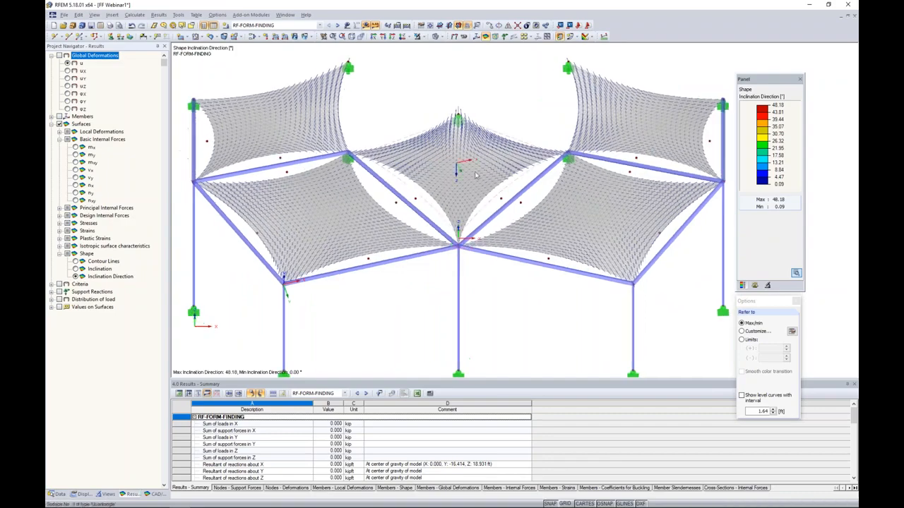
pyautogui.scroll(1, 470, 159)
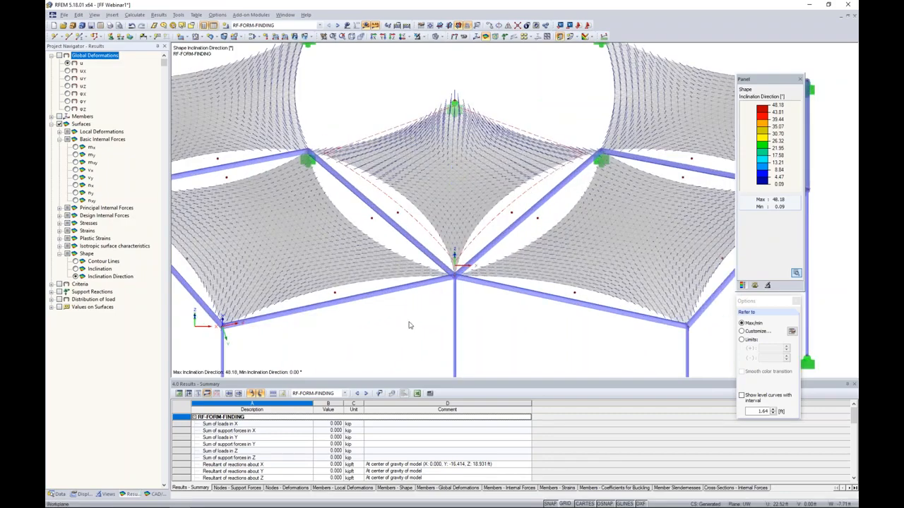
pyautogui.scroll(-1, 401, 332)
pyautogui.keyDown('ctrl'); pyautogui.moveTo(402, 331); pyautogui.dragTo(422, 257, button='middle'); pyautogui.keyUp('ctrl')
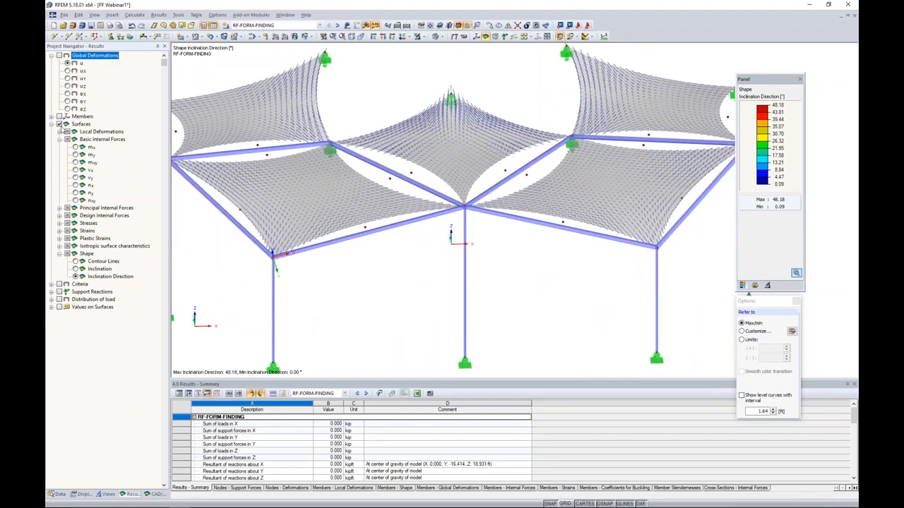
# Turn off the surface results and display the internal force N on all members.
pyautogui.click(59, 125)
pyautogui.click(51, 117)
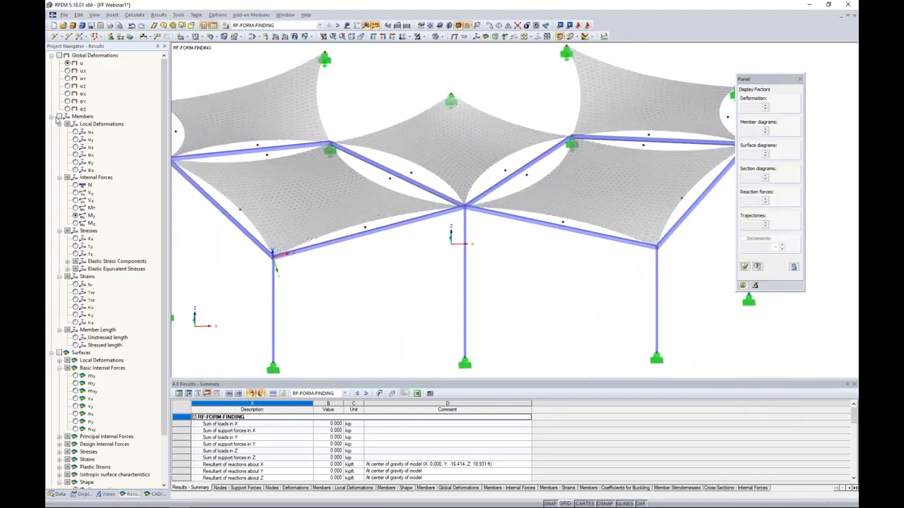
pyautogui.click(59, 116)
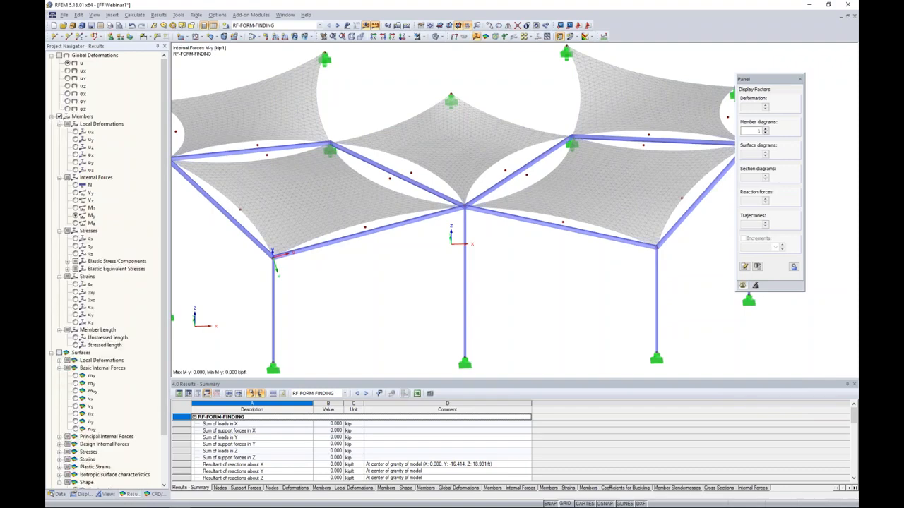
pyautogui.click(75, 185)
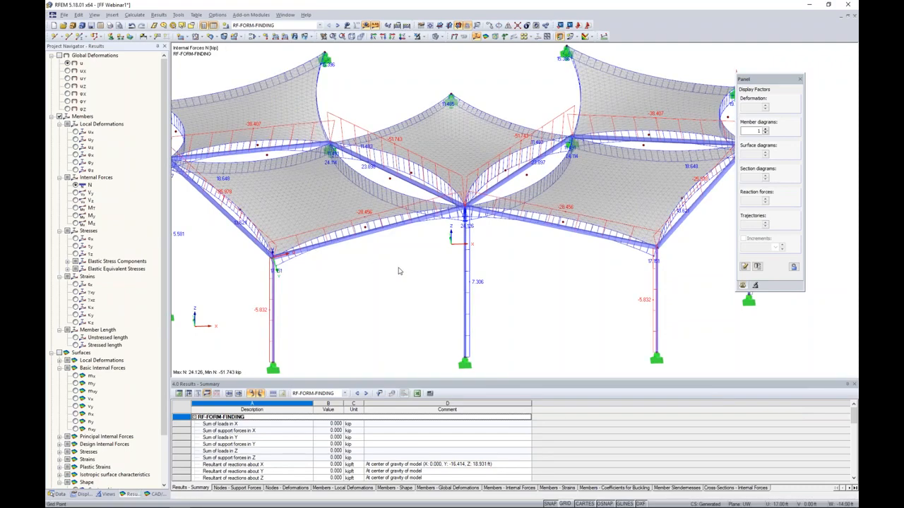
pyautogui.scroll(-1, 398, 271)
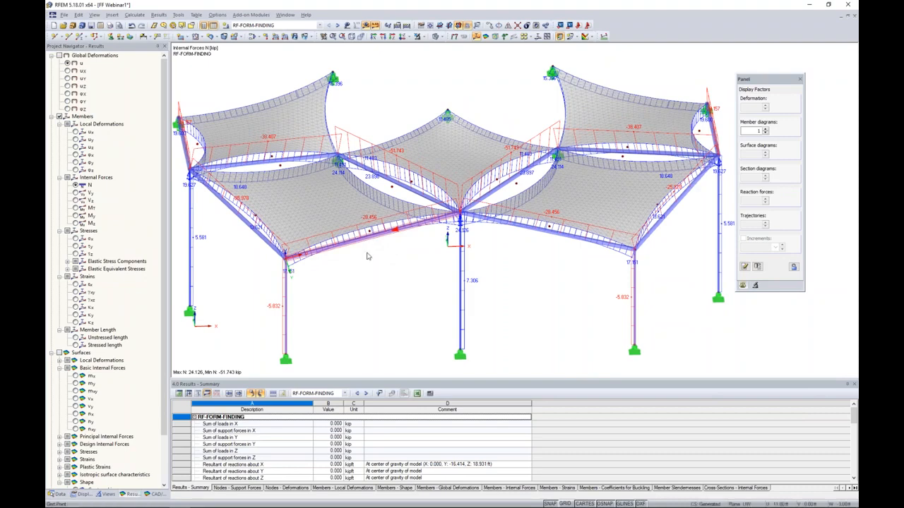
# Isolate the selected front edge truss member with Visibility by Selected Objects and inspect its axial force diagram.
pyautogui.click(424, 37)
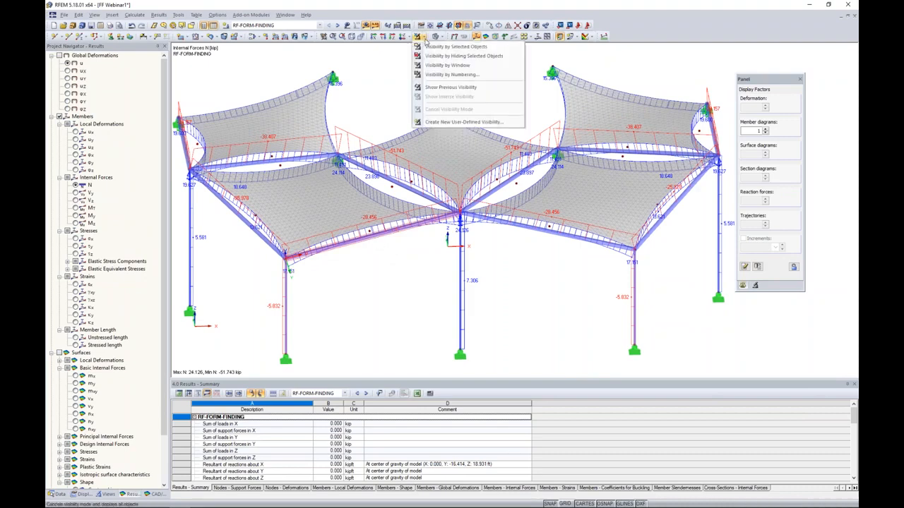
pyautogui.click(430, 46)
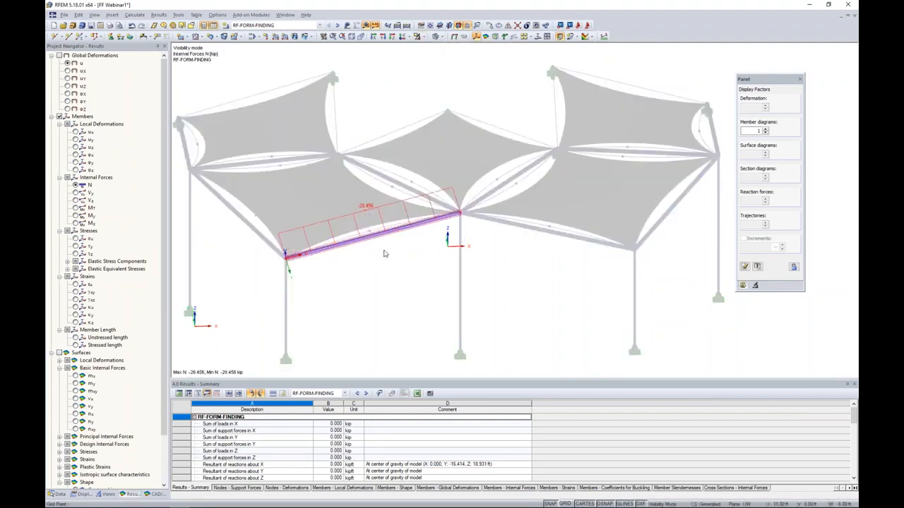
pyautogui.keyDown('ctrl'); pyautogui.moveTo(380, 265); pyautogui.dragTo(403, 265, button='middle'); pyautogui.keyUp('ctrl')
pyautogui.scroll(3, 374, 229)
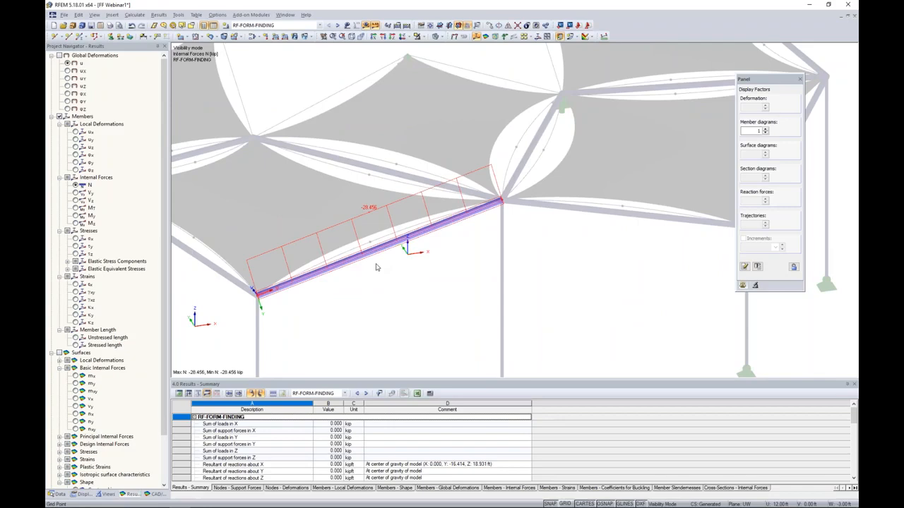
# Review the isolated member's result diagrams with the global deformations uY and uZ added.
pyautogui.rightClick(377, 252)
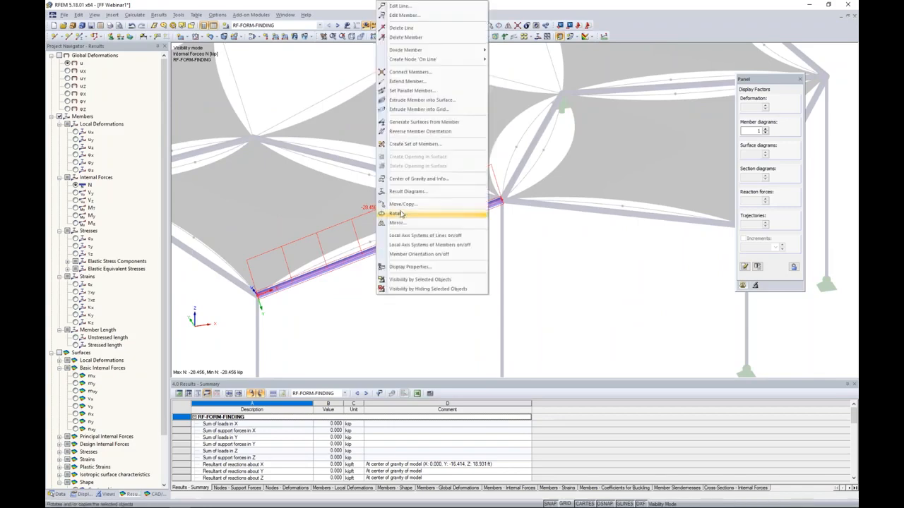
pyautogui.click(406, 191)
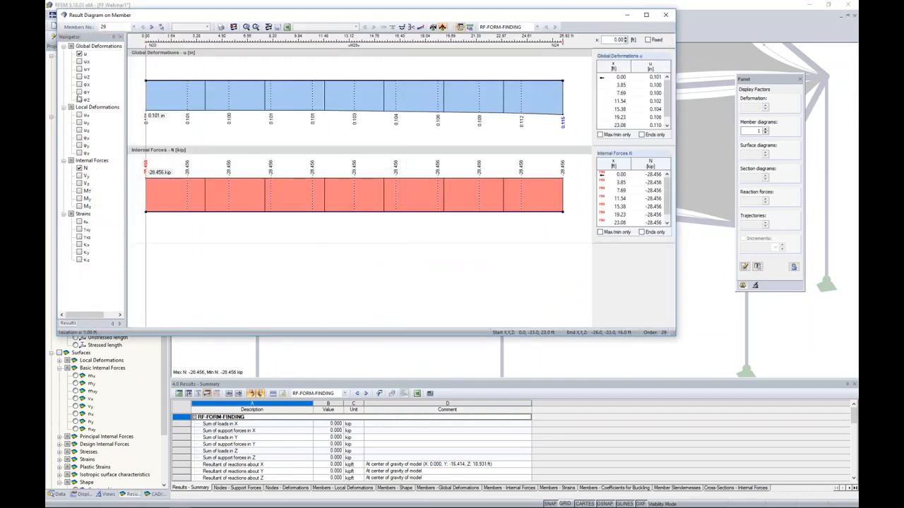
pyautogui.click(80, 69)
pyautogui.click(79, 77)
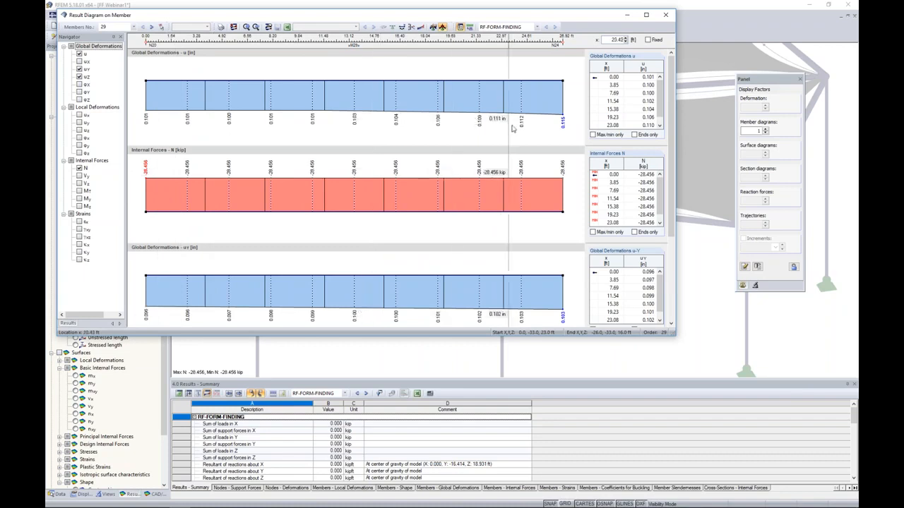
pyautogui.click(665, 14)
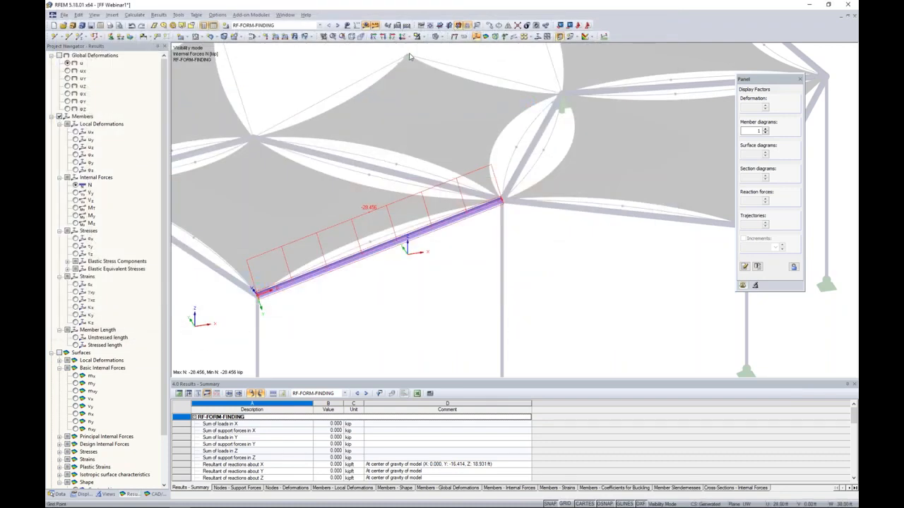
# Cancel the visibility mode and view the axial forces on the complete canopy.
pyautogui.click(420, 36)
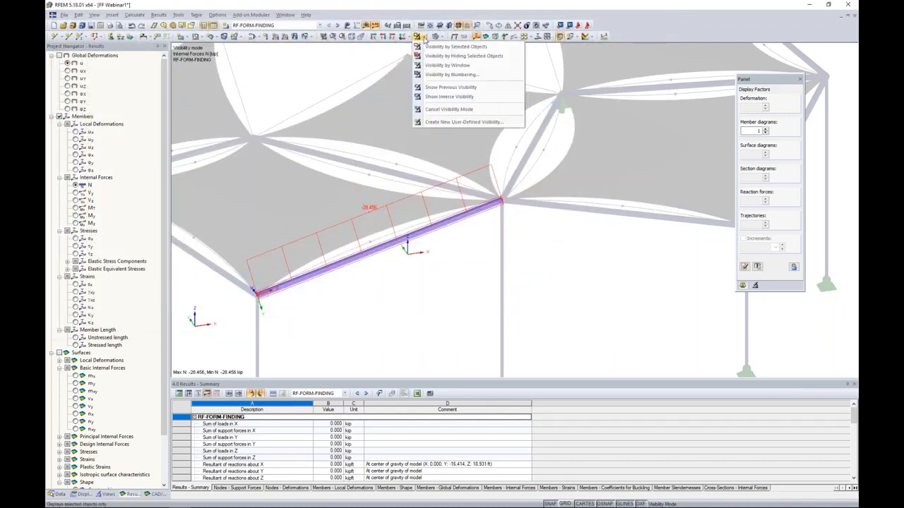
pyautogui.click(433, 110)
pyautogui.scroll(-5, 476, 263)
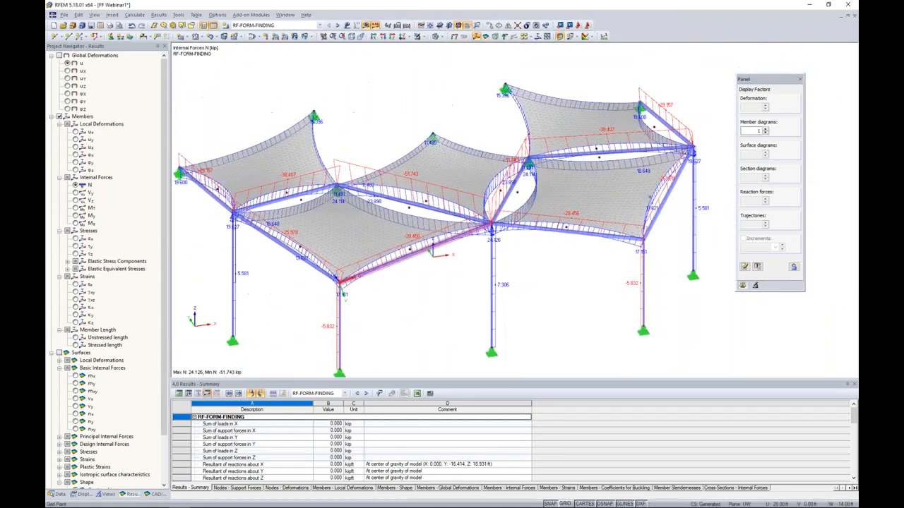
pyautogui.keyDown('ctrl'); pyautogui.moveTo(481, 261); pyautogui.dragTo(443, 241, button='middle'); pyautogui.keyUp('ctrl')
pyautogui.scroll(-1, 436, 262)
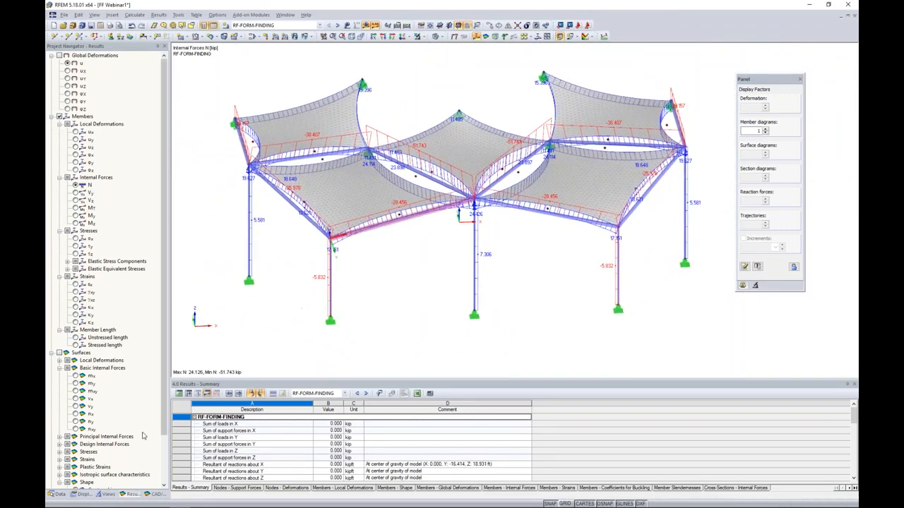
# Show only the Cable members using the generated visibilities for Members by Type.
pyautogui.click(103, 494)
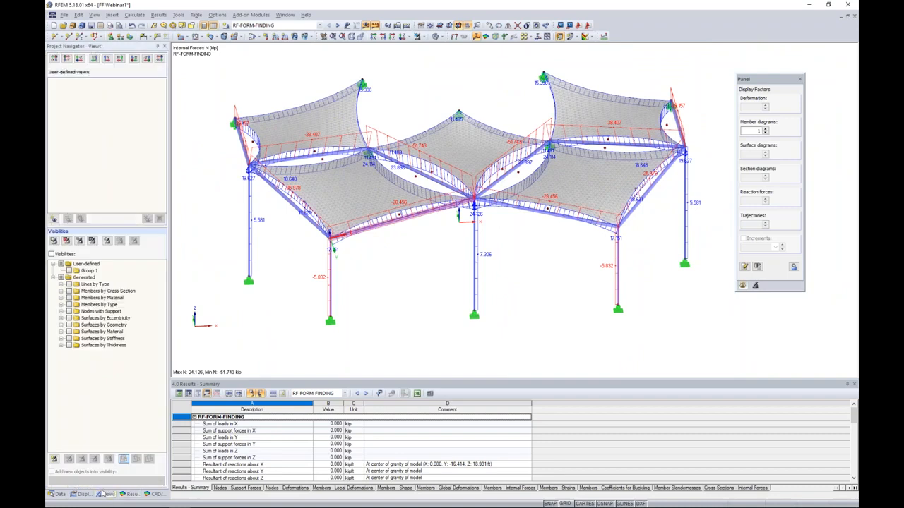
pyautogui.click(61, 305)
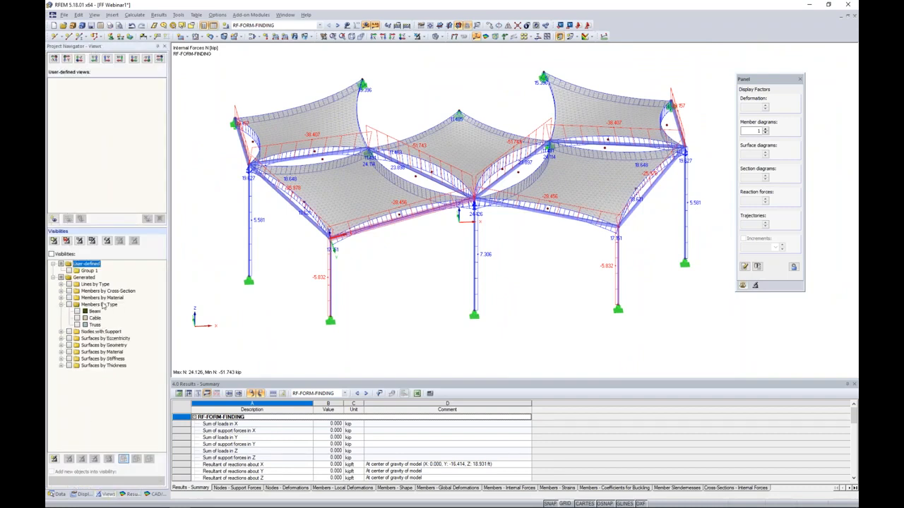
pyautogui.click(77, 317)
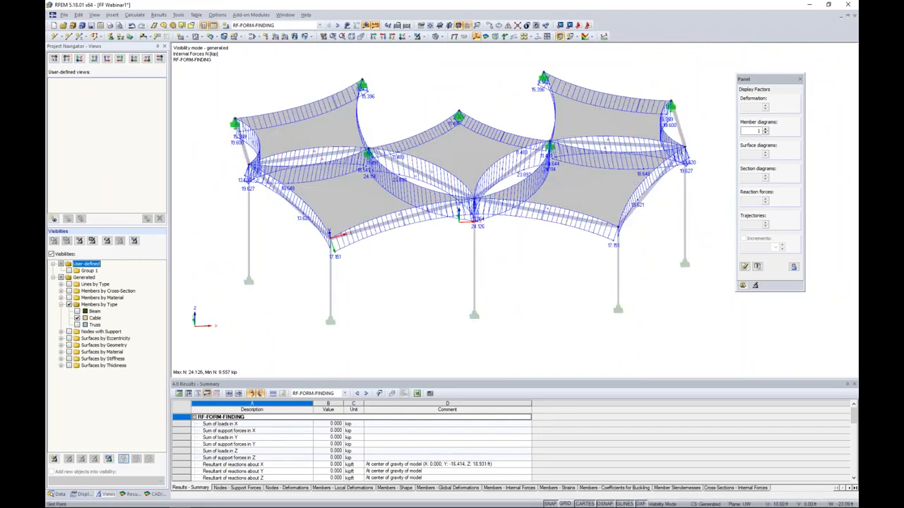
pyautogui.keyDown('ctrl'); pyautogui.moveTo(434, 268); pyautogui.dragTo(422, 259, button='middle'); pyautogui.keyUp('ctrl')
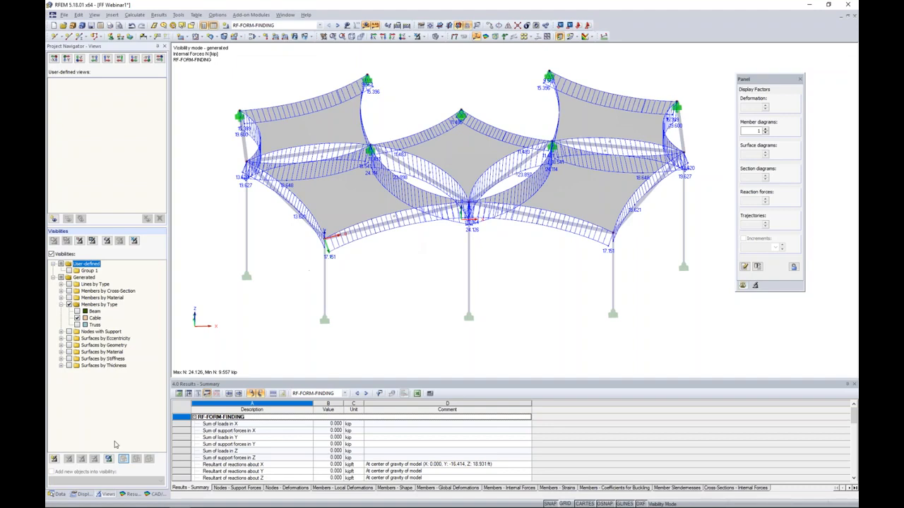
# Compare the stressed and unstressed lengths of the cables, and turn off the member results.
pyautogui.click(124, 494)
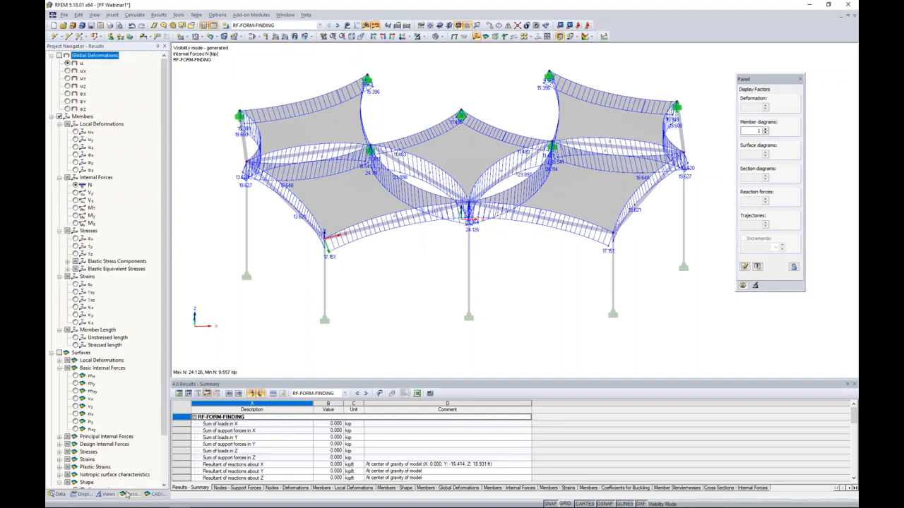
pyautogui.scroll(2, 386, 232)
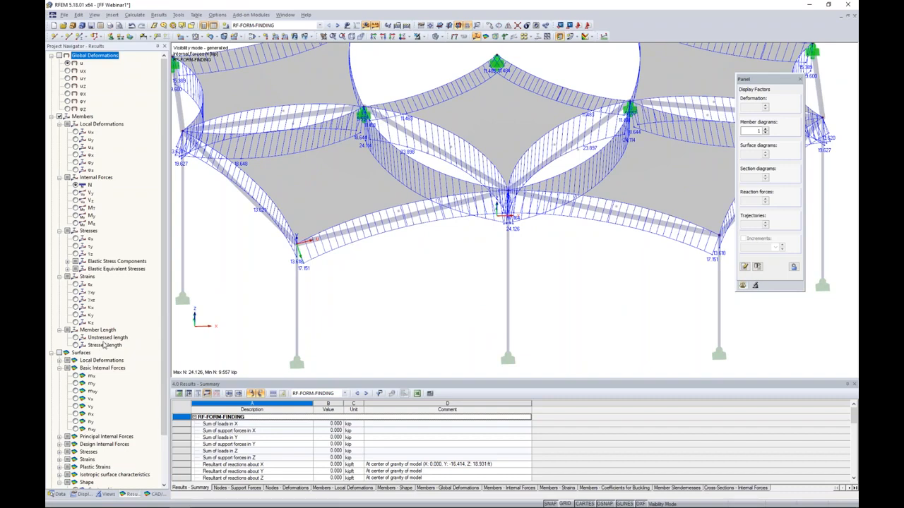
pyautogui.click(76, 345)
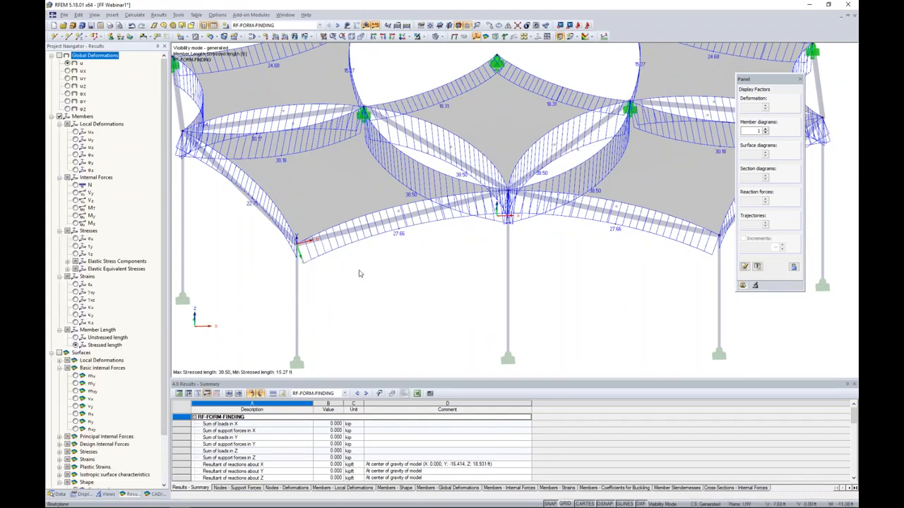
pyautogui.moveTo(392, 259); pyautogui.dragTo(413, 296, button='middle')
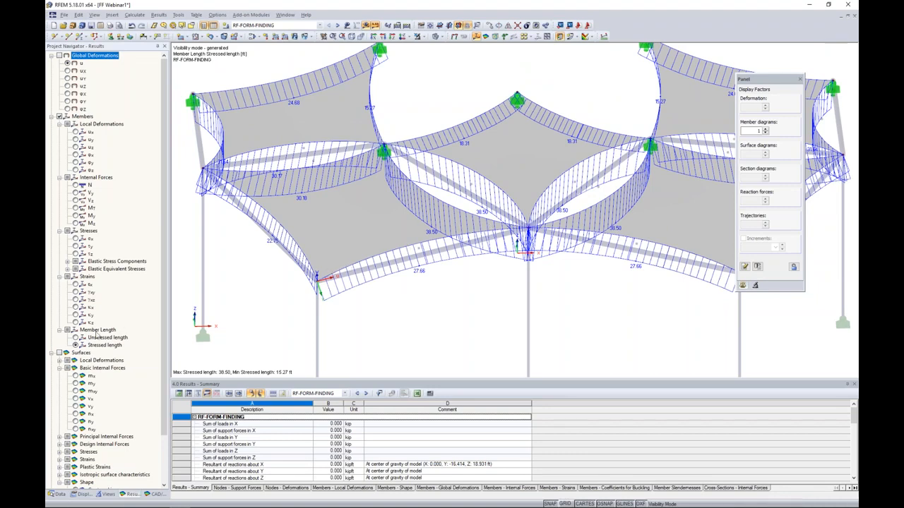
pyautogui.click(75, 337)
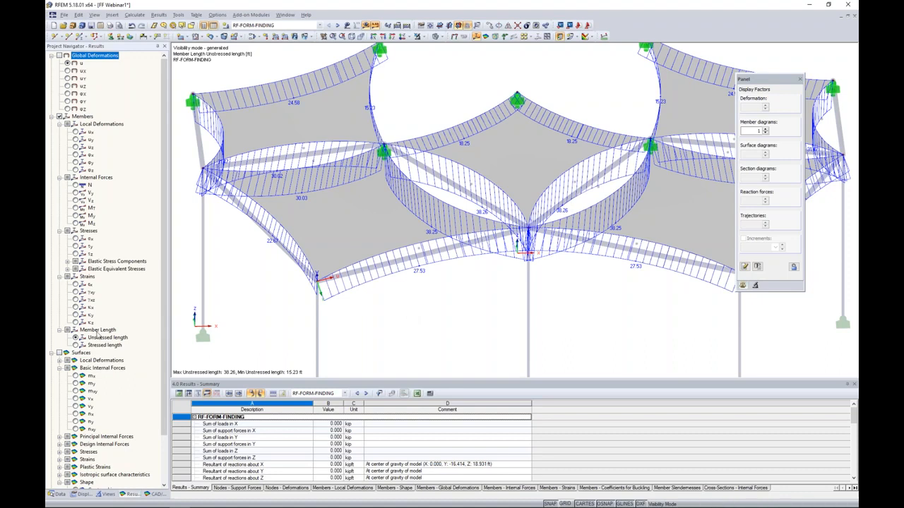
pyautogui.click(75, 345)
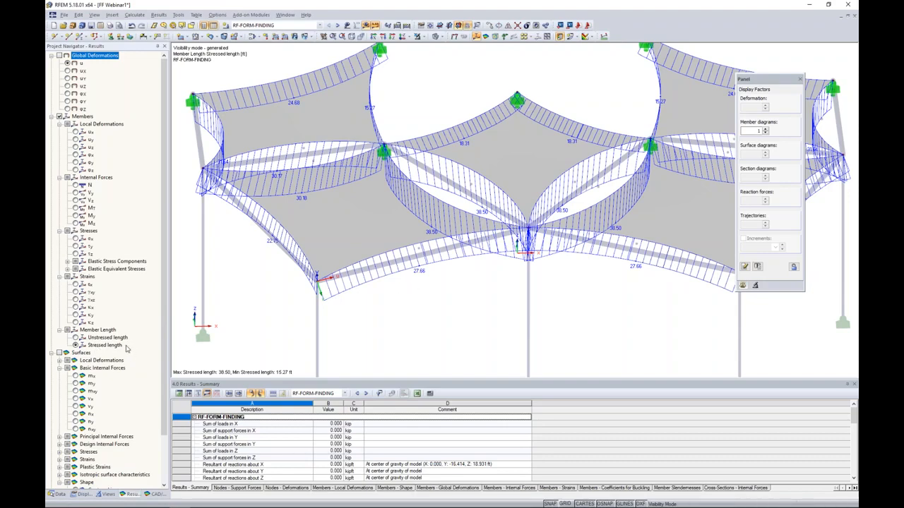
pyautogui.click(60, 116)
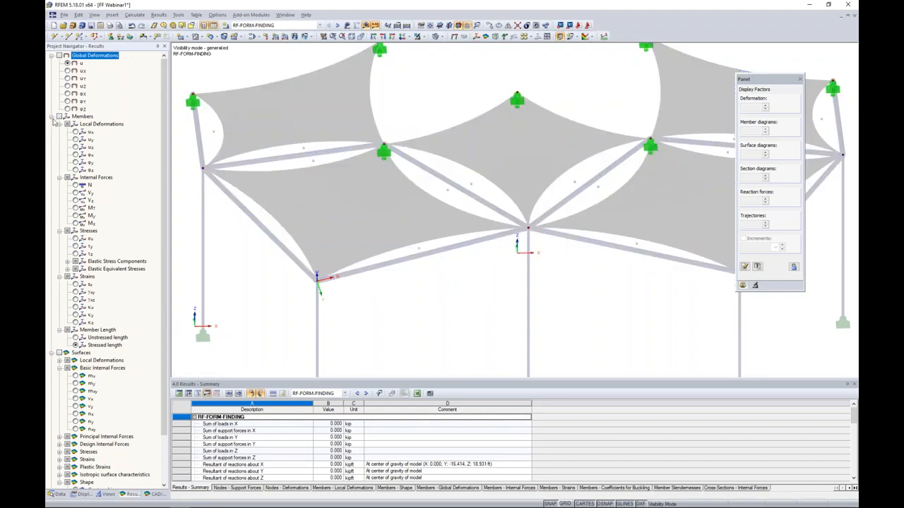
# Cancel the visibility mode and display the local nodal support reactions on the complete canopy model.
pyautogui.click(52, 116)
pyautogui.click(412, 38)
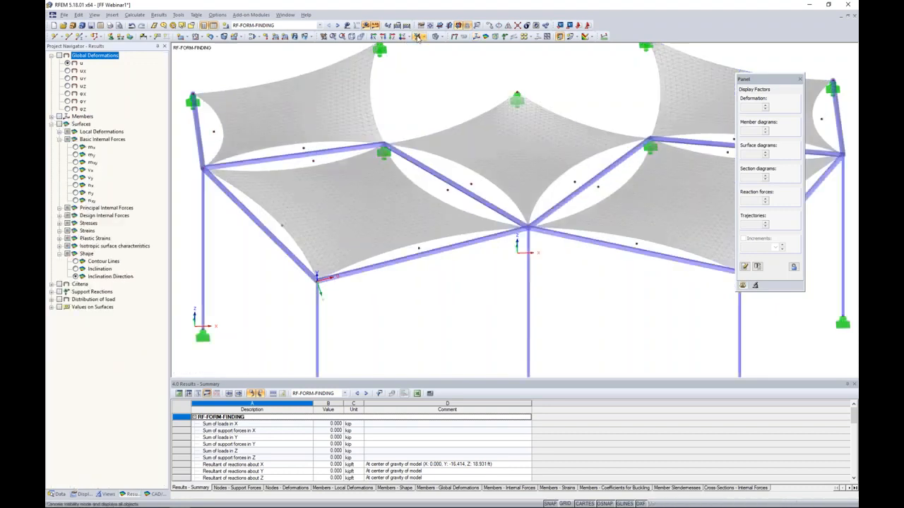
pyautogui.click(52, 291)
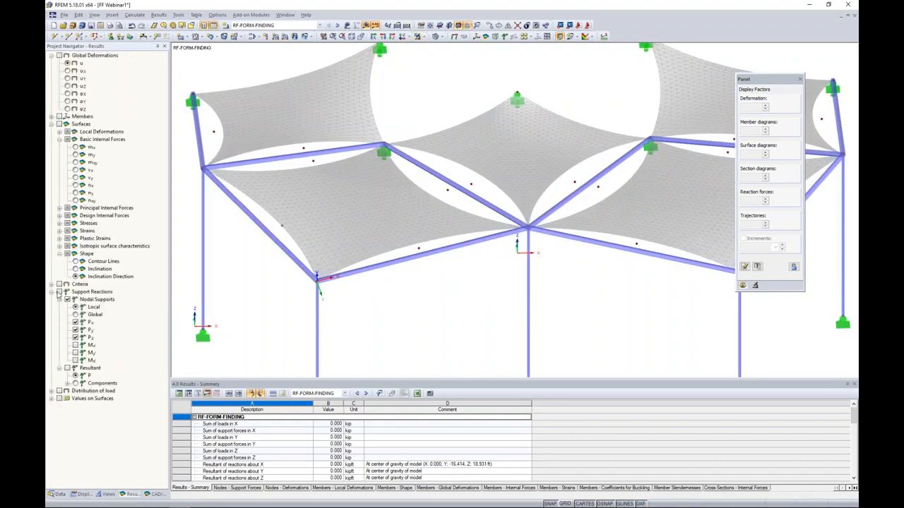
pyautogui.click(59, 292)
pyautogui.scroll(-2, 417, 171)
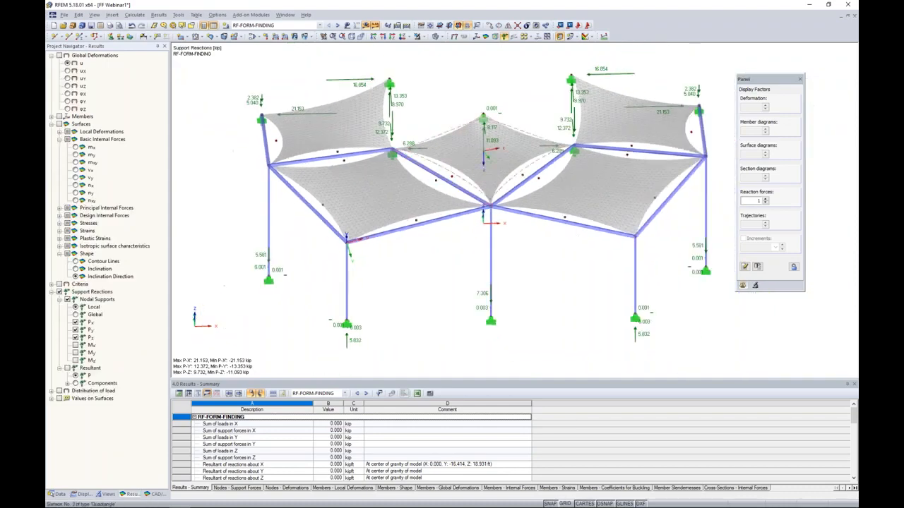
# Examine the support reactions at the canopy's high points and column bases, and turn off their display.
pyautogui.keyDown('ctrl'); pyautogui.moveTo(417, 171); pyautogui.dragTo(436, 164, button='middle'); pyautogui.keyUp('ctrl')
pyautogui.moveTo(579, 163); pyautogui.dragTo(492, 193, button='middle')
pyautogui.scroll(-1, 492, 194)
pyautogui.scroll(2, 534, 134)
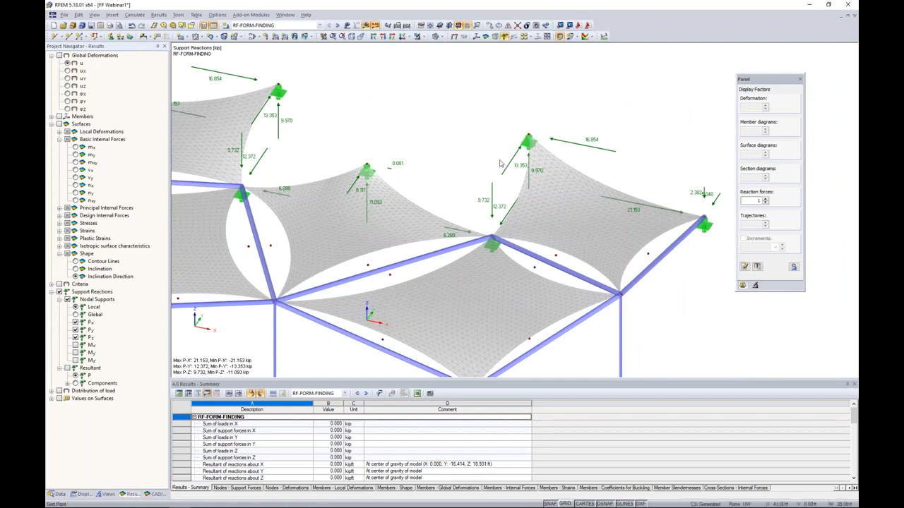
pyautogui.keyDown('ctrl'); pyautogui.moveTo(380, 280); pyautogui.dragTo(475, 275, button='middle'); pyautogui.keyUp('ctrl')
pyautogui.moveTo(475, 274); pyautogui.dragTo(497, 248, button='middle')
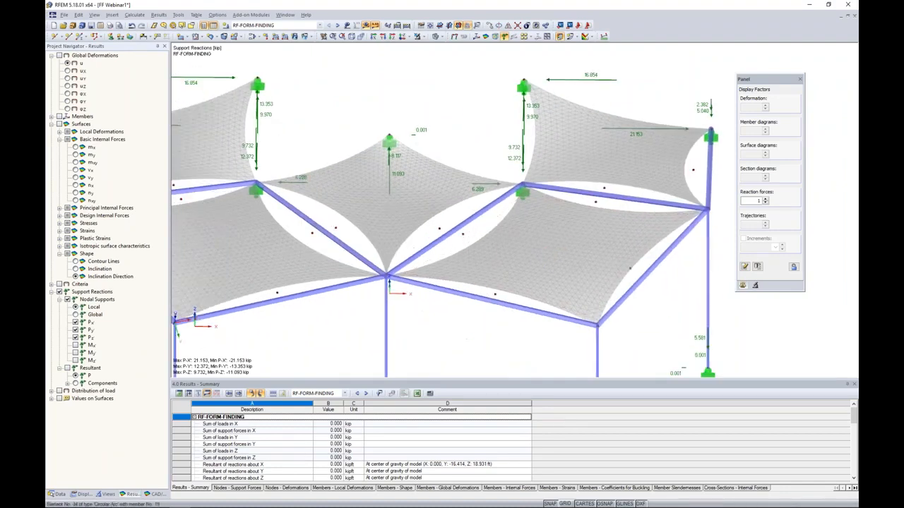
pyautogui.moveTo(416, 252); pyautogui.dragTo(468, 238, button='middle')
pyautogui.scroll(-2, 469, 238)
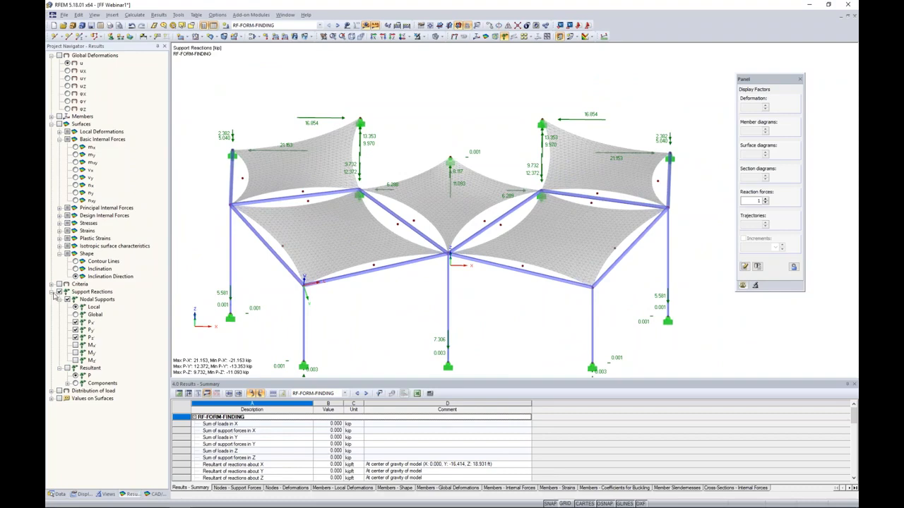
pyautogui.click(52, 291)
pyautogui.click(59, 292)
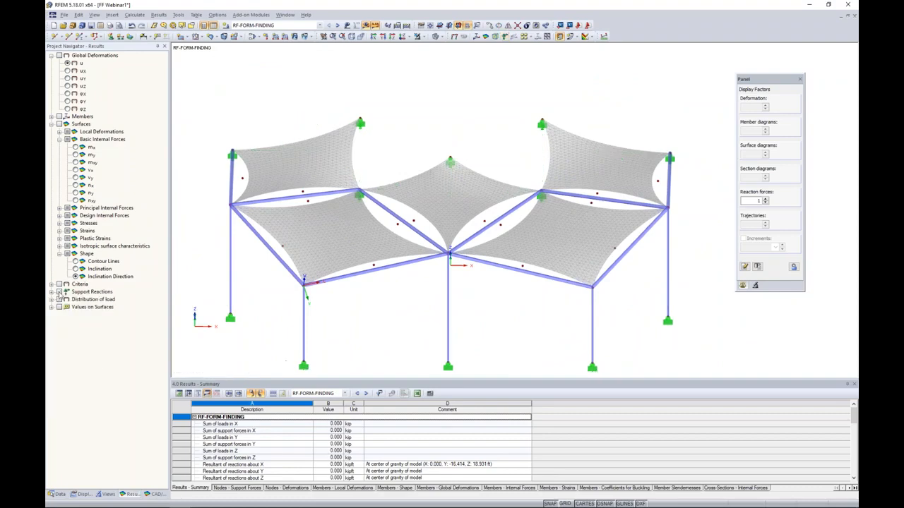
pyautogui.scroll(-1, 426, 312)
pyautogui.keyDown('ctrl'); pyautogui.moveTo(425, 313); pyautogui.dragTo(450, 262, button='middle'); pyautogui.keyUp('ctrl')
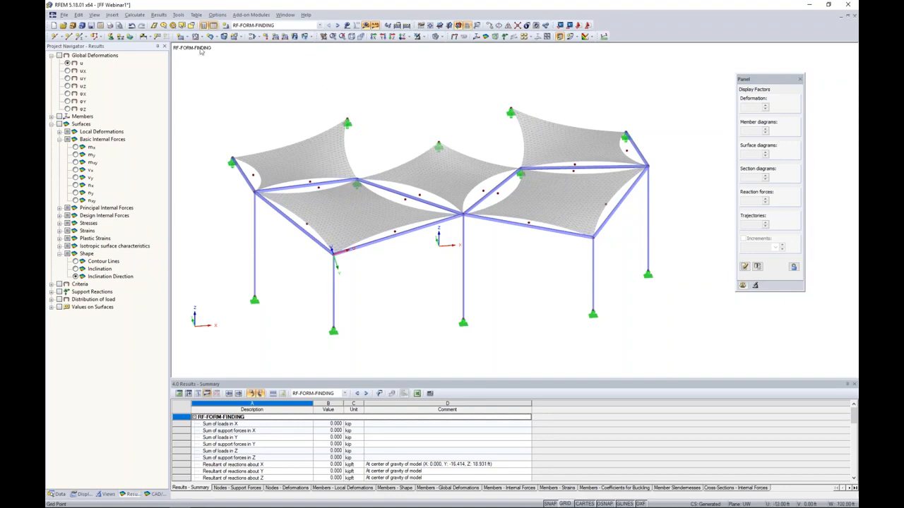
# Open the load cases and combinations for editing and describe load case LC1 as Self-Weight.
pyautogui.click(226, 26)
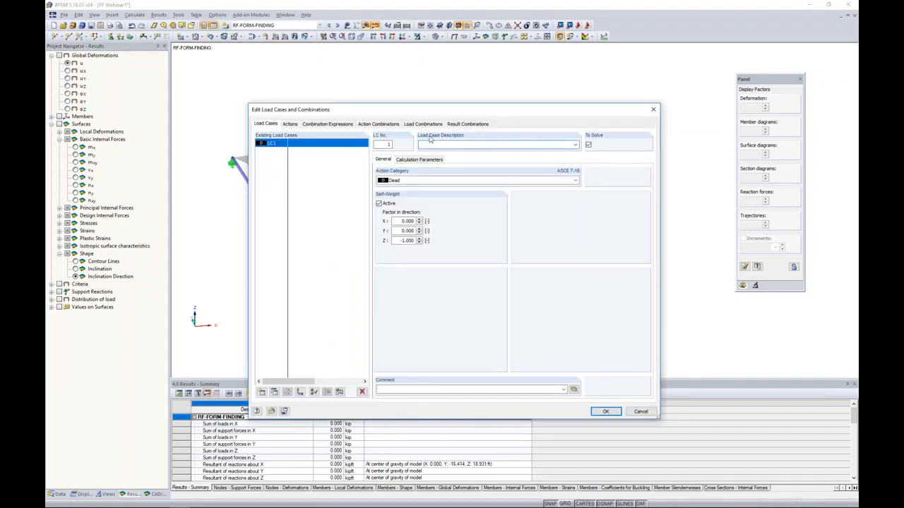
pyautogui.moveTo(425, 112); pyautogui.dragTo(427, 98)
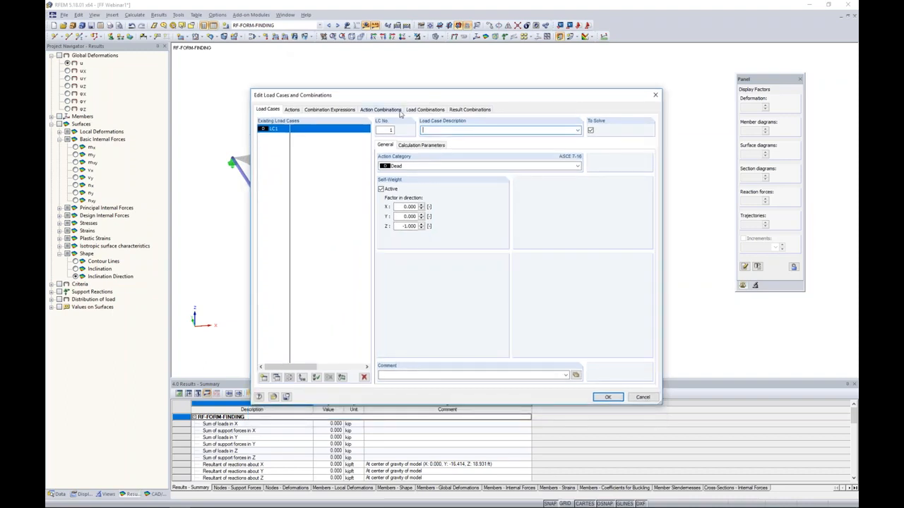
pyautogui.write('elf-Weight')
# Set LC1's action category to Form-Finding and its active self-weight factor in the Z direction to -1.
pyautogui.click(396, 167)
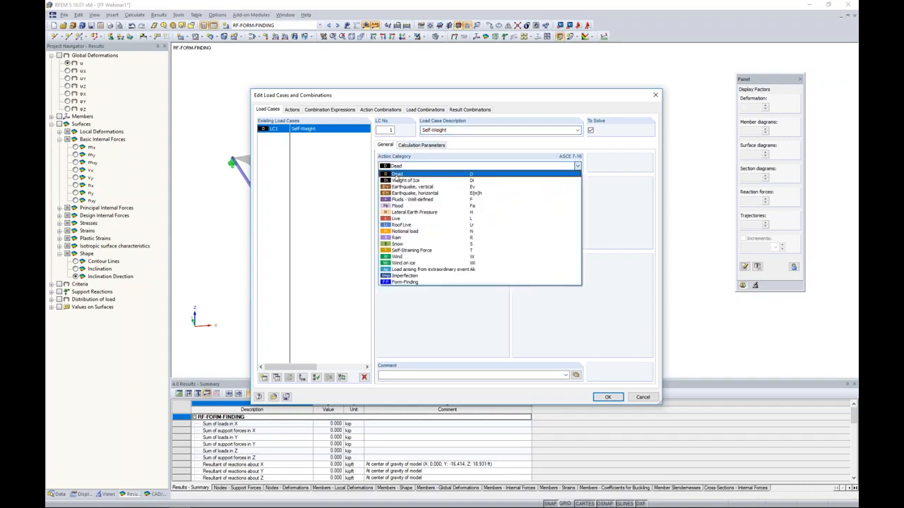
pyautogui.click(405, 282)
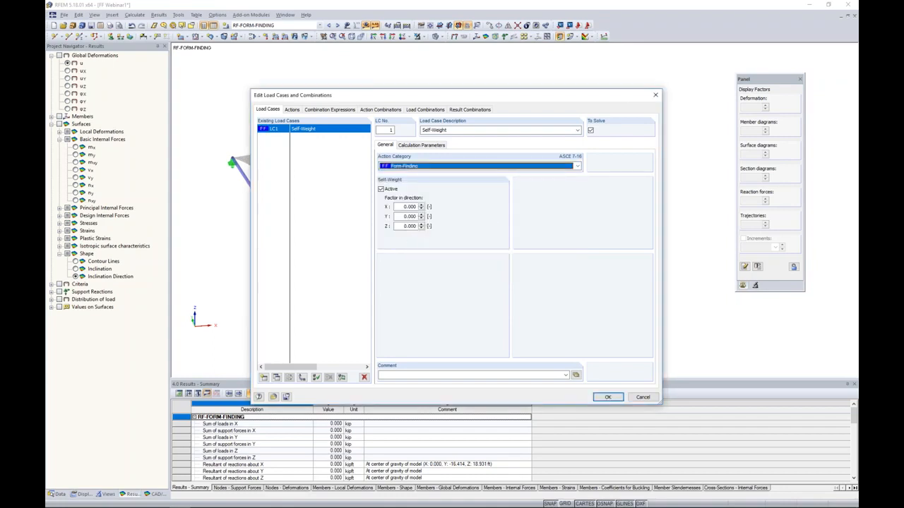
pyautogui.doubleClick(408, 226)
pyautogui.write('-1')
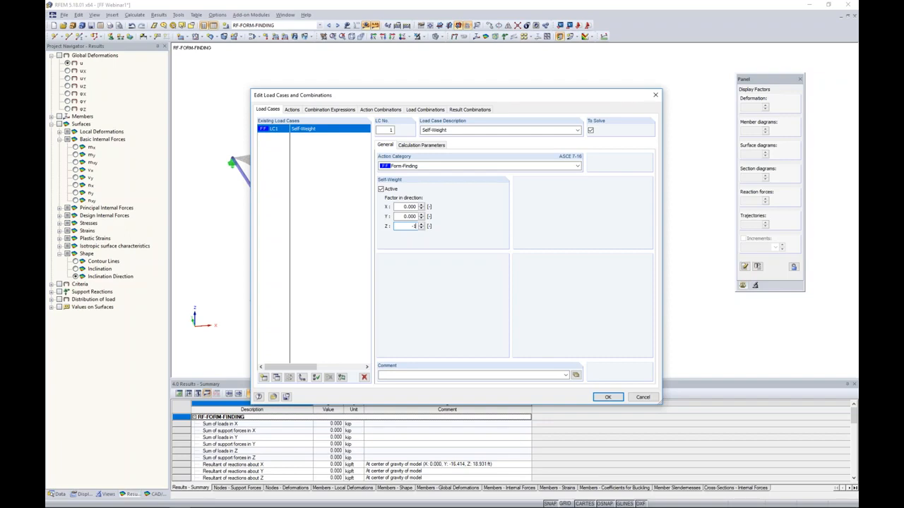
pyautogui.click(412, 207)
# Add load case LC2 with action category Live and description Live, accepting the deletion of existing results.
pyautogui.click(263, 377)
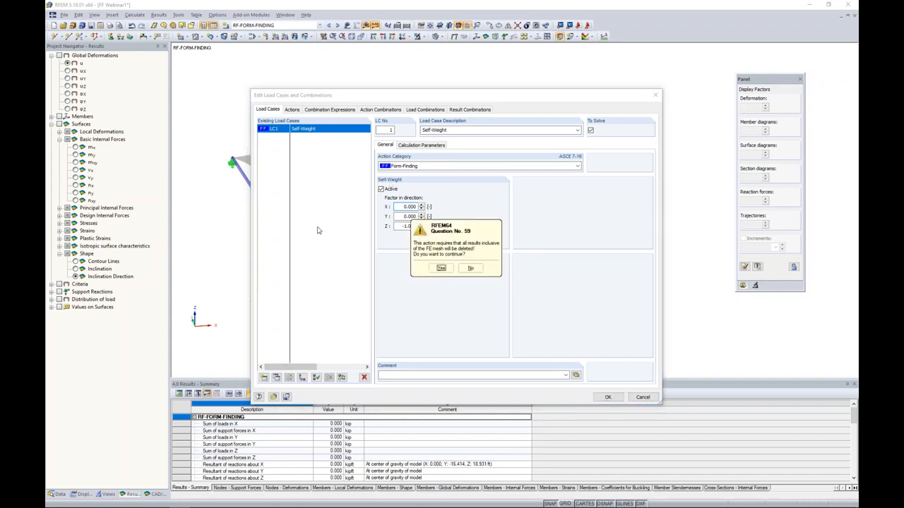
pyautogui.click(440, 268)
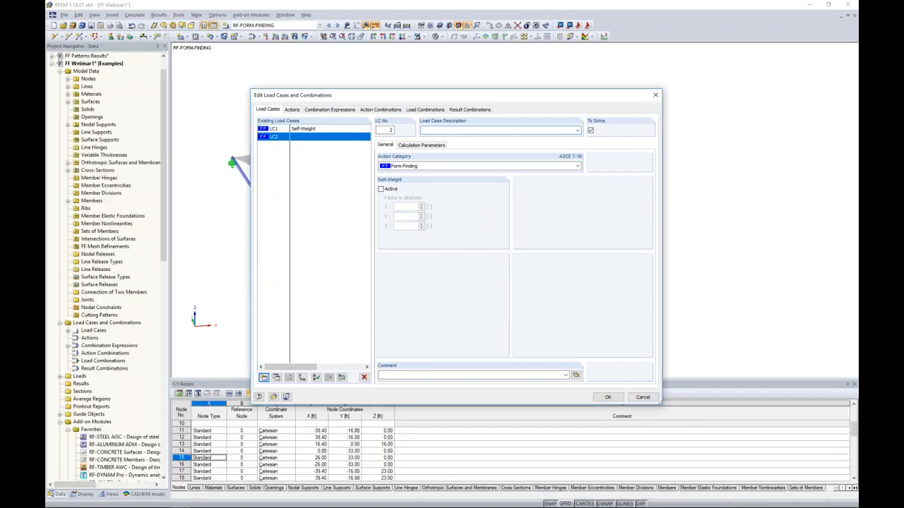
pyautogui.click(404, 166)
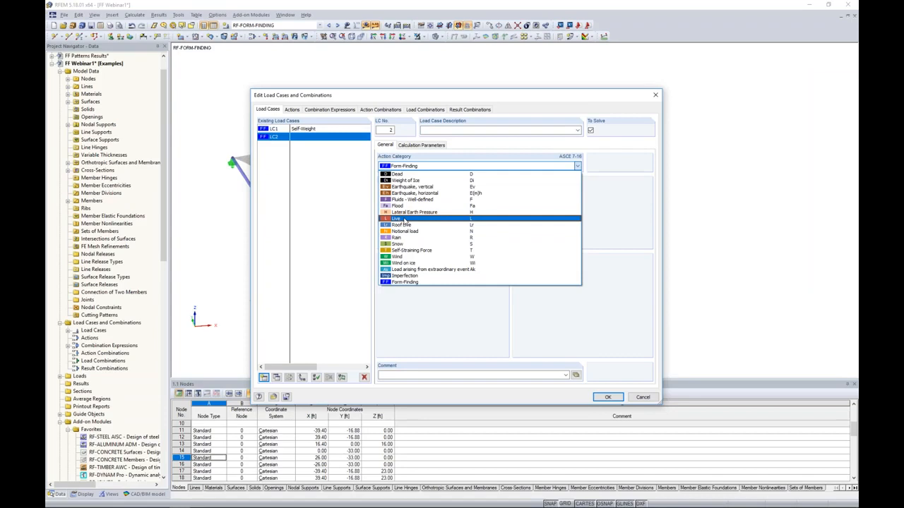
pyautogui.click(405, 219)
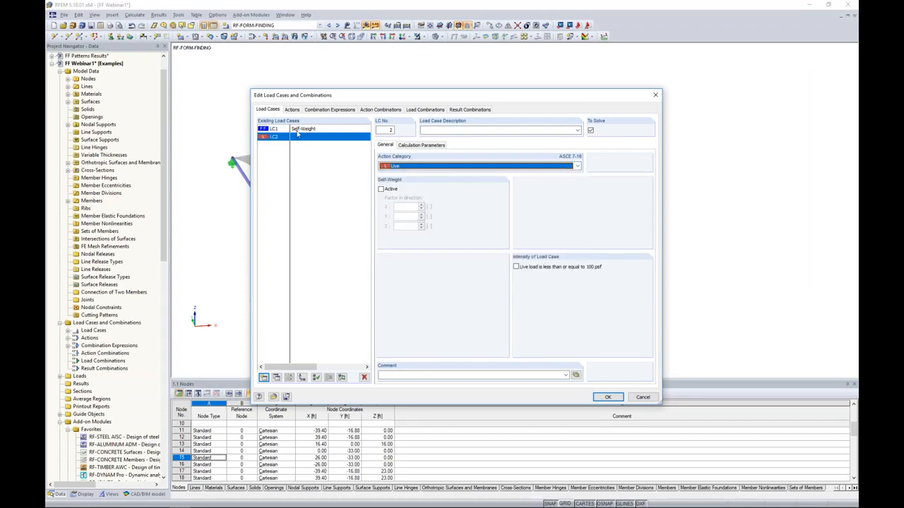
pyautogui.click(442, 129)
pyautogui.write('Live')
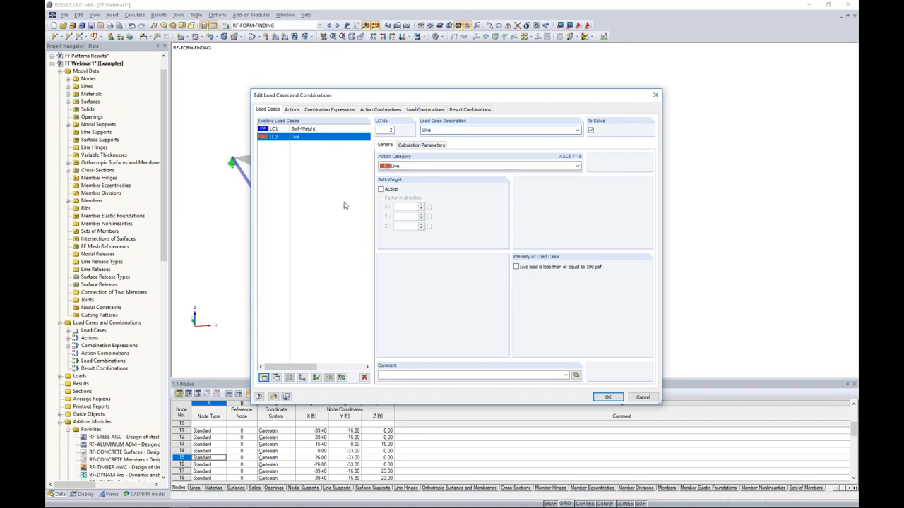
# Add load case LC3 described as Snow and assign it the Snow action category.
pyautogui.click(263, 377)
pyautogui.write('Snow')
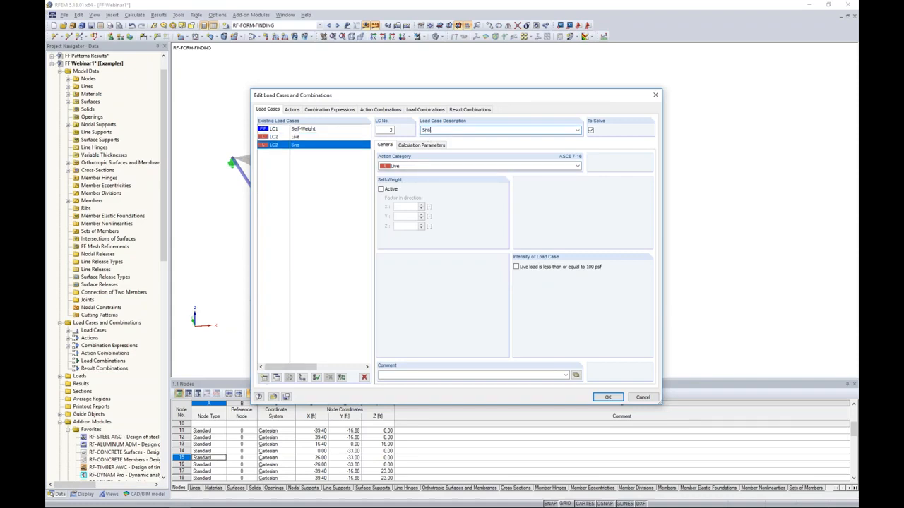
pyautogui.click(400, 167)
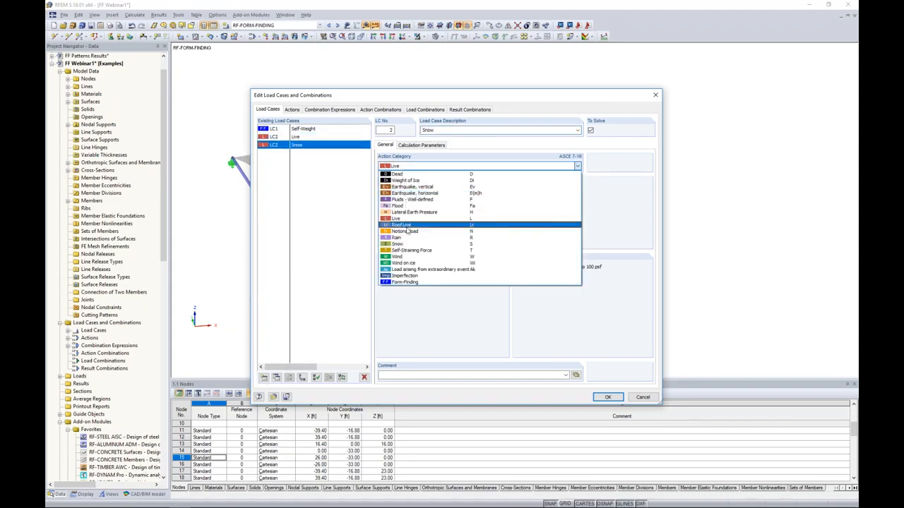
pyautogui.click(403, 251)
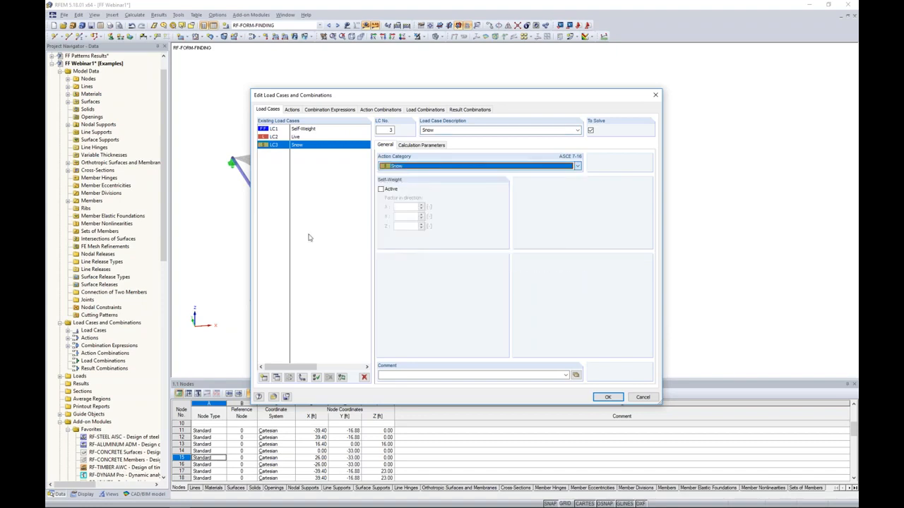
# Add load case LC4 described as Wind X Pressure and assign it the Wind action category.
pyautogui.click(263, 377)
pyautogui.write('Wind X Pressure')
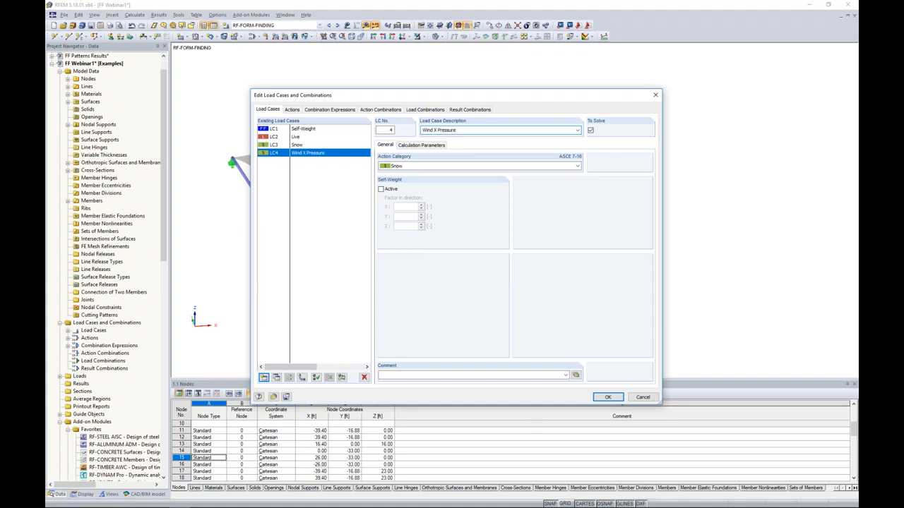
pyautogui.click(400, 164)
pyautogui.click(397, 258)
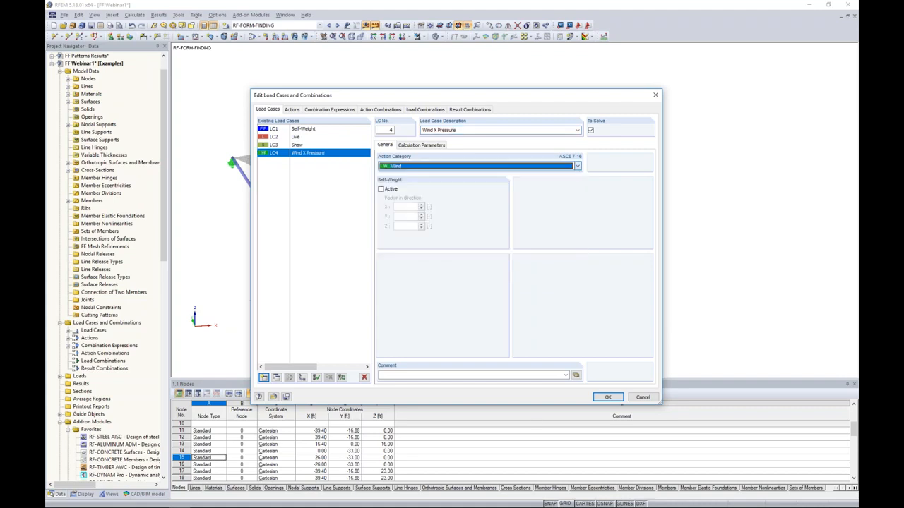
# Copy the Wind X Pressure load case as LC5 and describe the copy as Wind X Uplift.
pyautogui.click(277, 378)
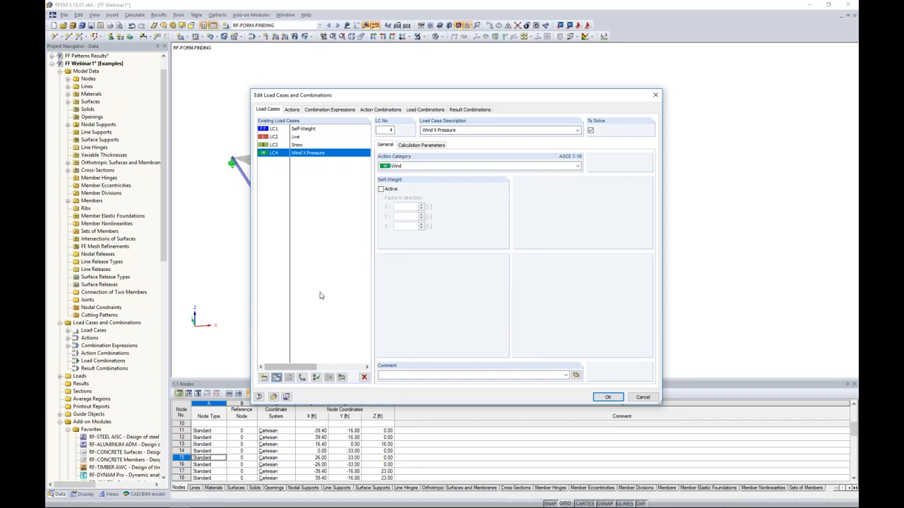
pyautogui.doubleClick(446, 130)
pyautogui.write('Uplift')
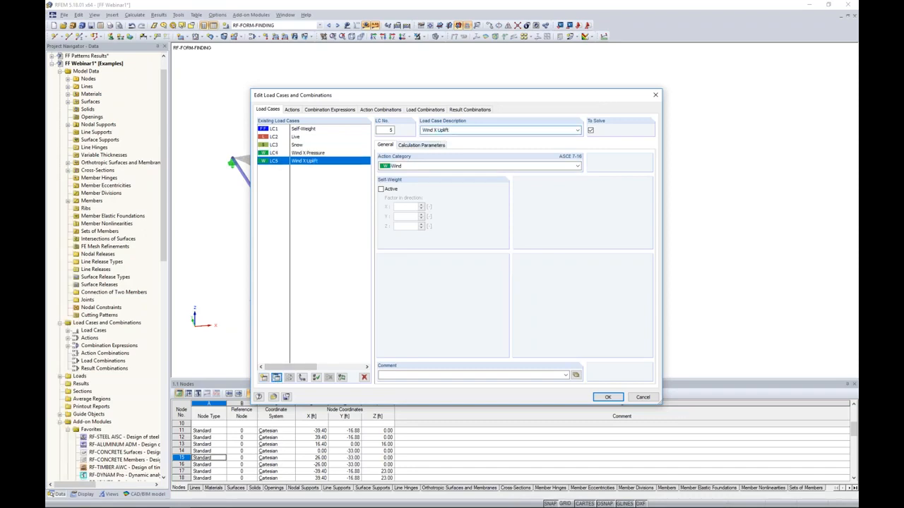
# Review which load cases are assigned to the Live, Snow and Wind actions.
pyautogui.click(309, 154)
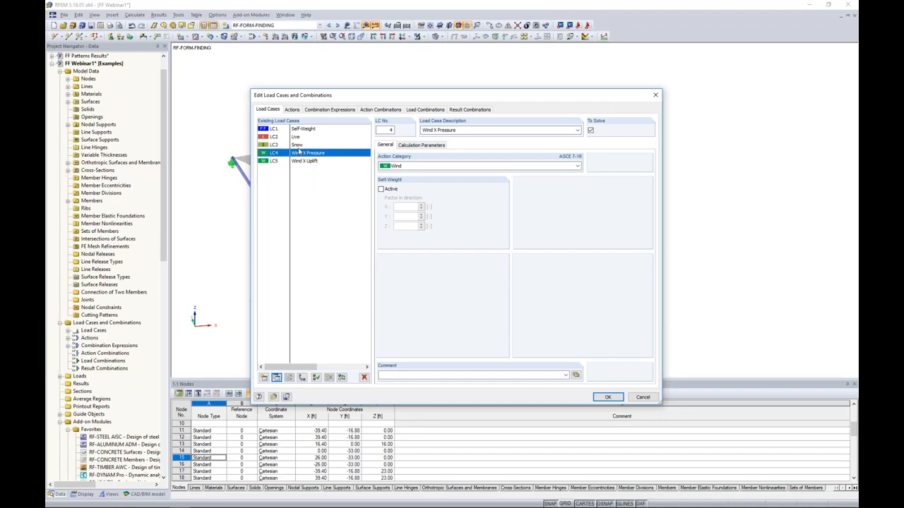
pyautogui.click(297, 113)
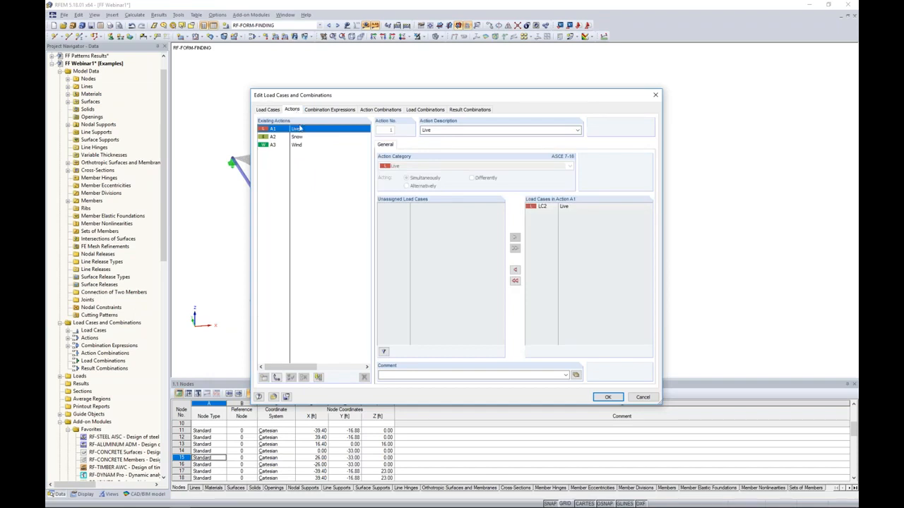
pyautogui.click(297, 138)
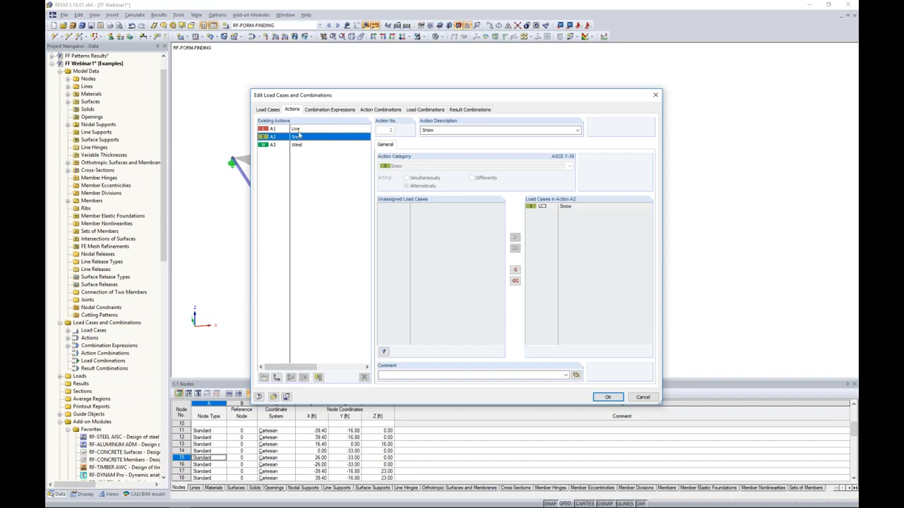
pyautogui.click(300, 145)
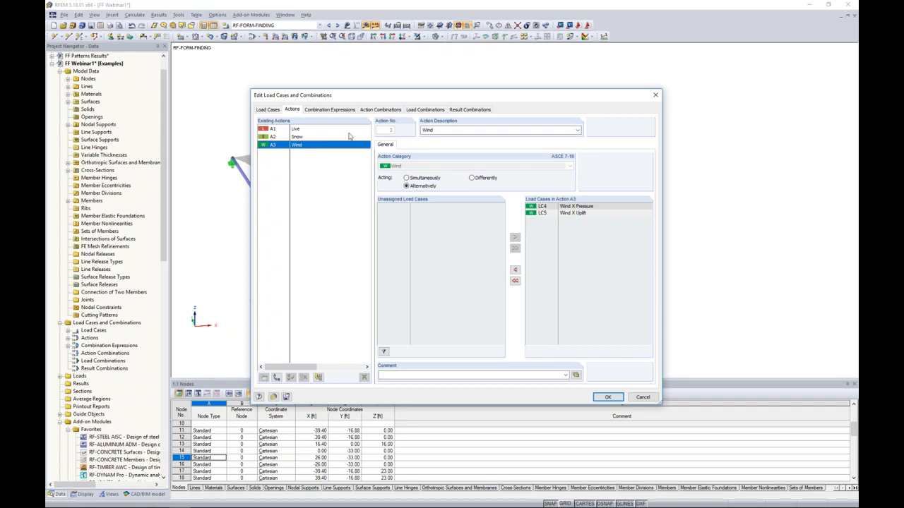
# Exclude the Section 2.4 (ASD) combination expression from use, and generate the load and result combinations from Section 2.3 (LRFD).
pyautogui.click(343, 111)
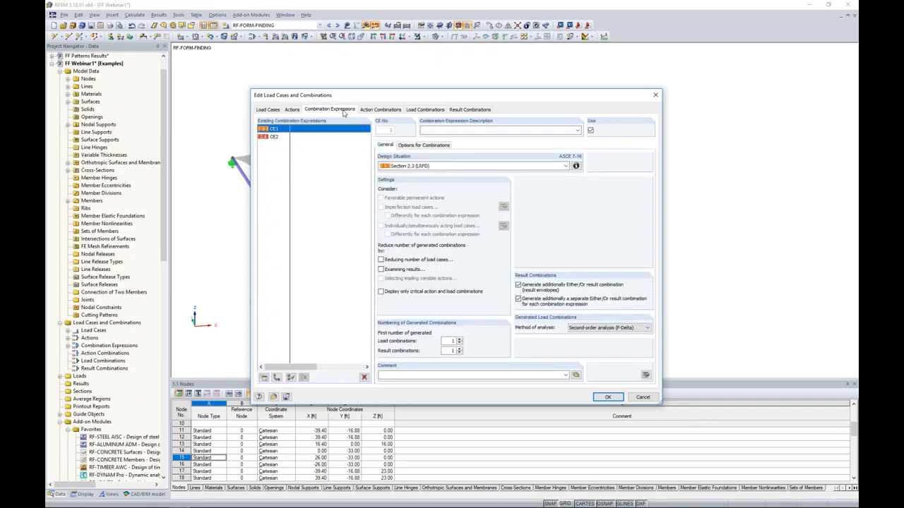
pyautogui.click(308, 139)
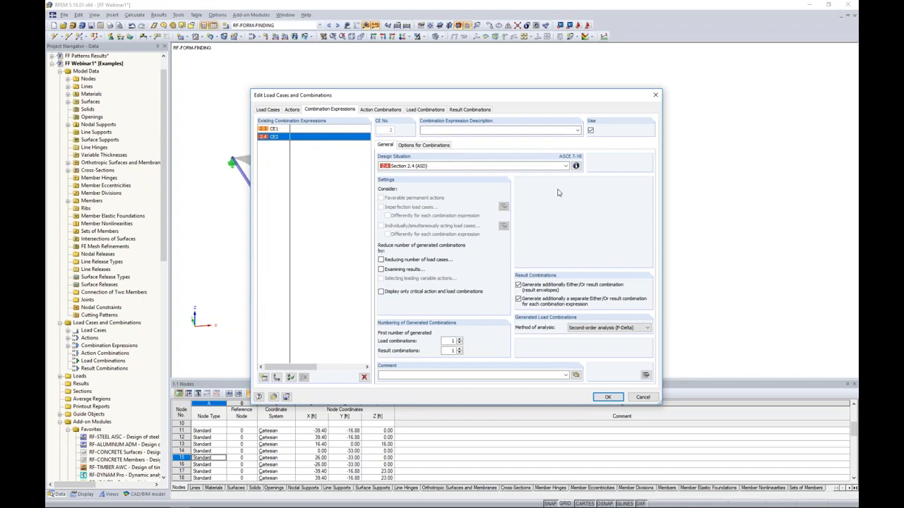
pyautogui.click(590, 131)
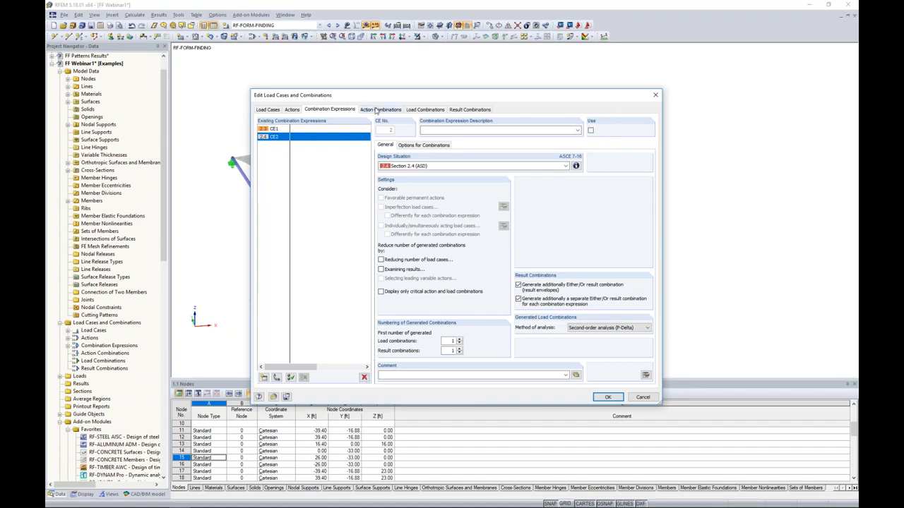
pyautogui.click(420, 111)
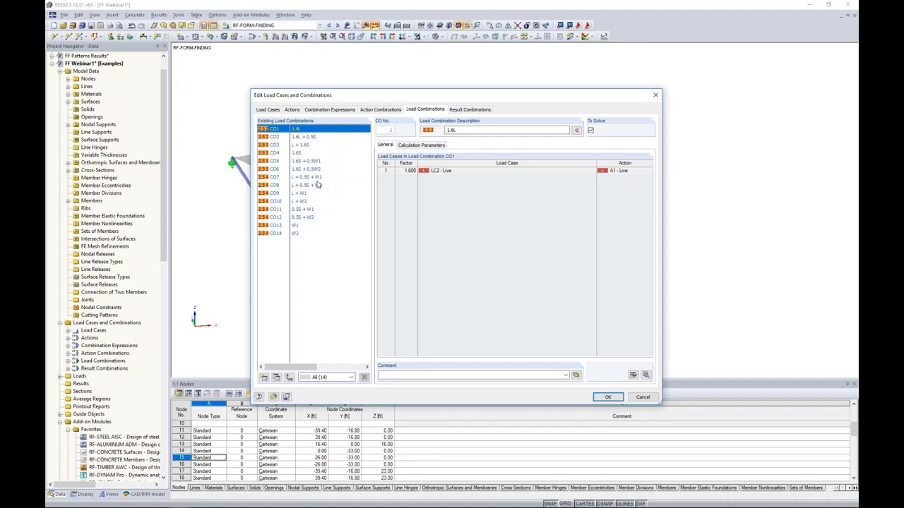
pyautogui.click(465, 110)
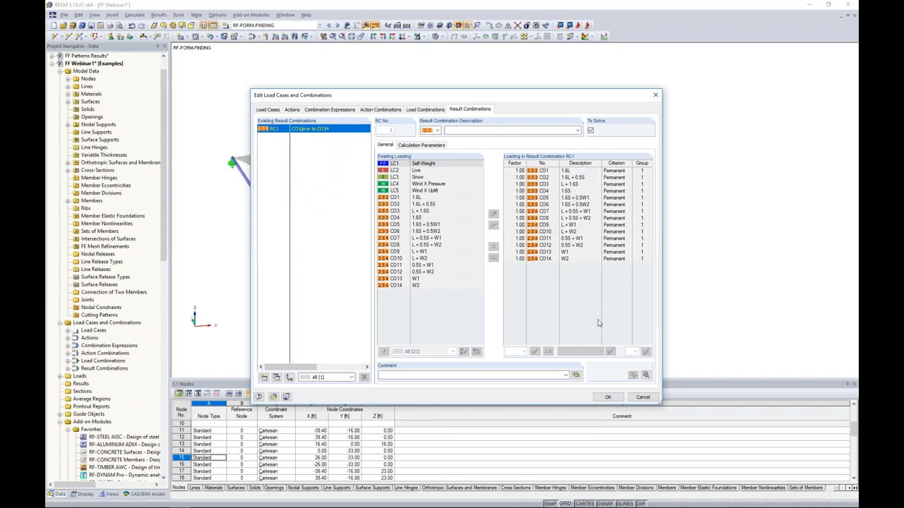
# Accept the generated load and result combinations, and display load case LC2 - Live on the canopy model.
pyautogui.click(608, 398)
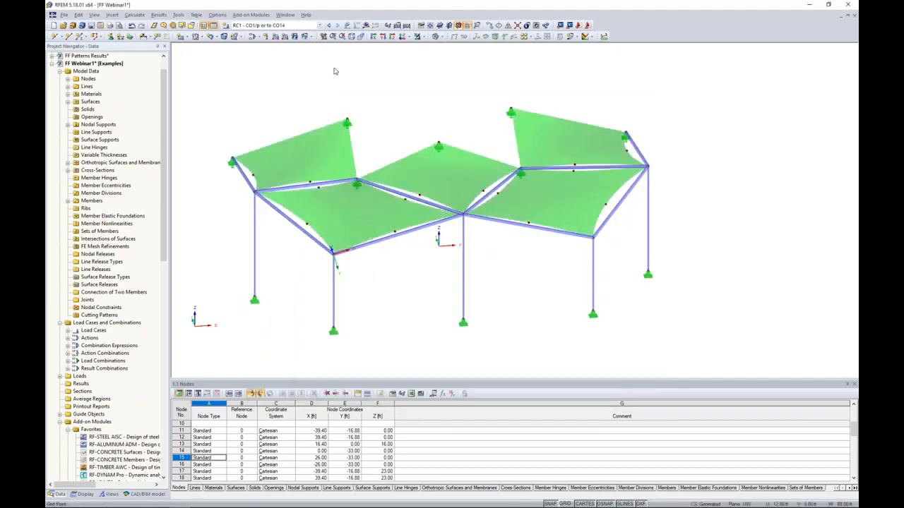
pyautogui.click(319, 26)
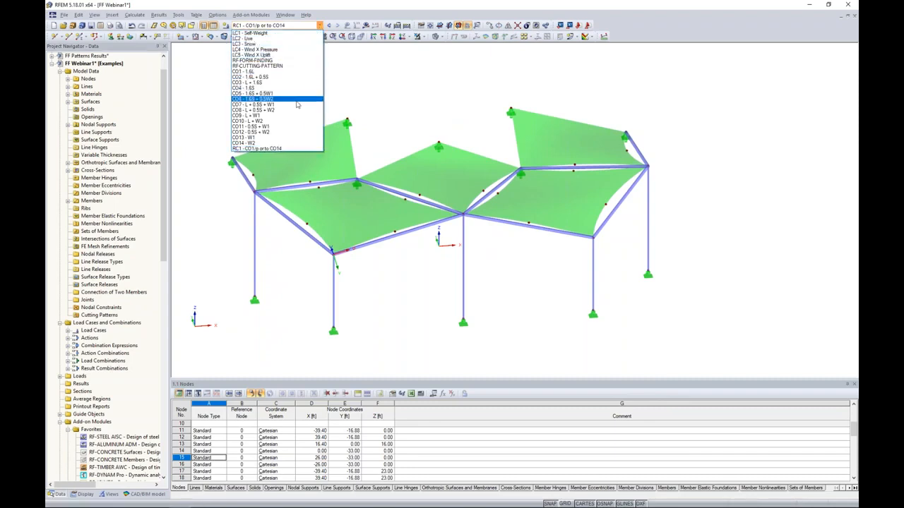
pyautogui.click(280, 39)
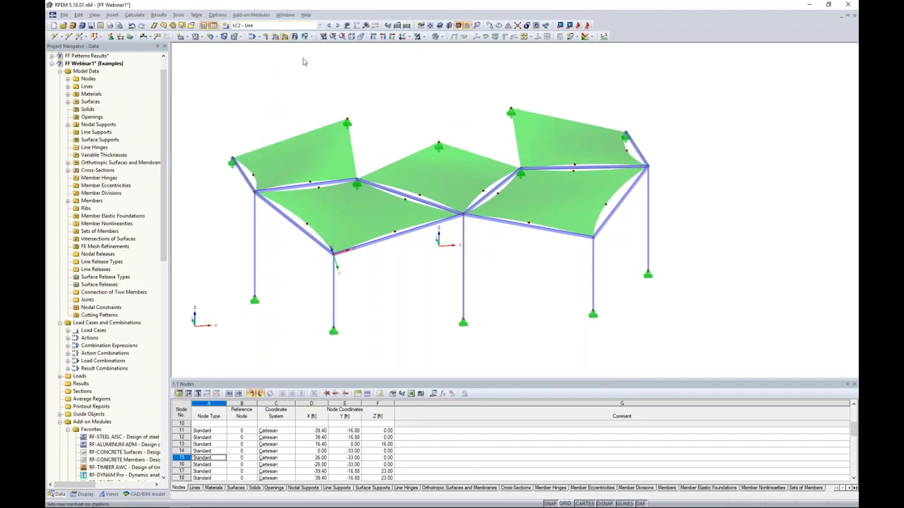
pyautogui.keyDown('ctrl'); pyautogui.moveTo(477, 136); pyautogui.dragTo(467, 121, button='middle'); pyautogui.keyUp('ctrl')
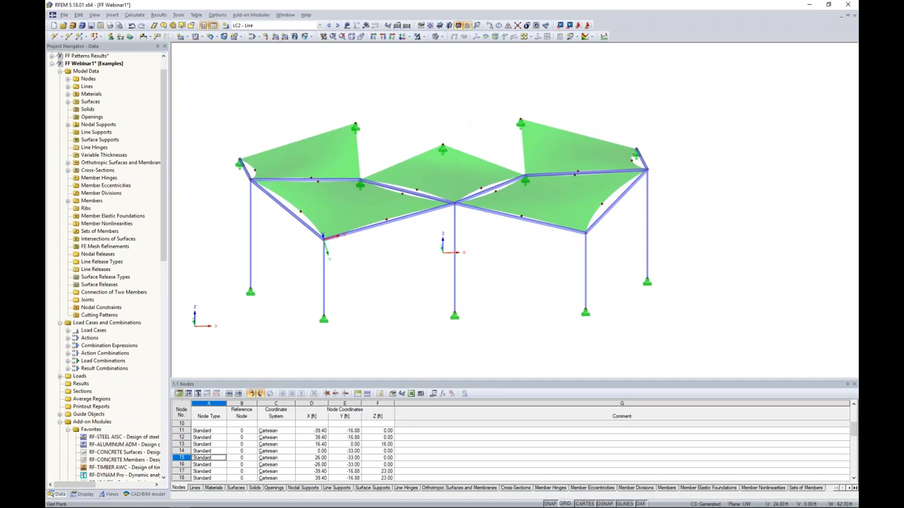
pyautogui.keyDown('ctrl'); pyautogui.moveTo(426, 114); pyautogui.dragTo(433, 115, button='middle'); pyautogui.keyUp('ctrl')
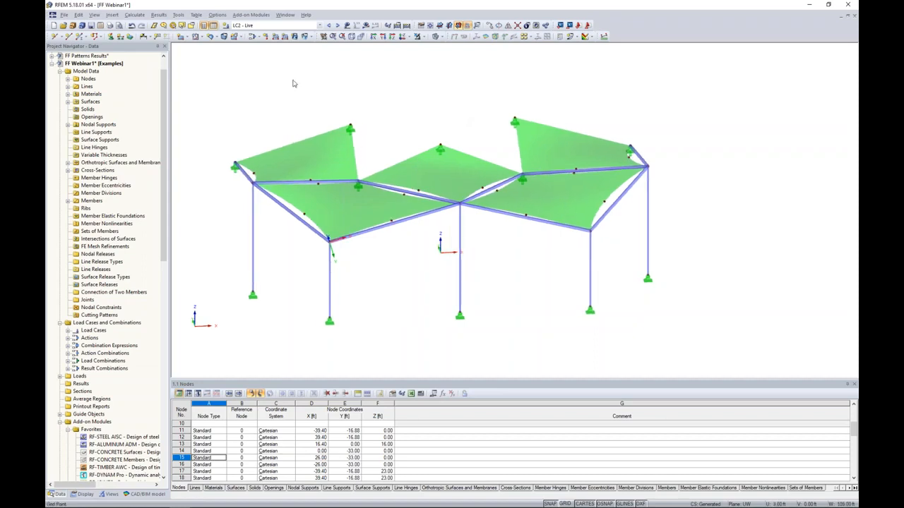
# Apply a uniform surface load of -0.005 ksf in the global ZL direction to all membrane surfaces for the Live load case.
pyautogui.click(294, 36)
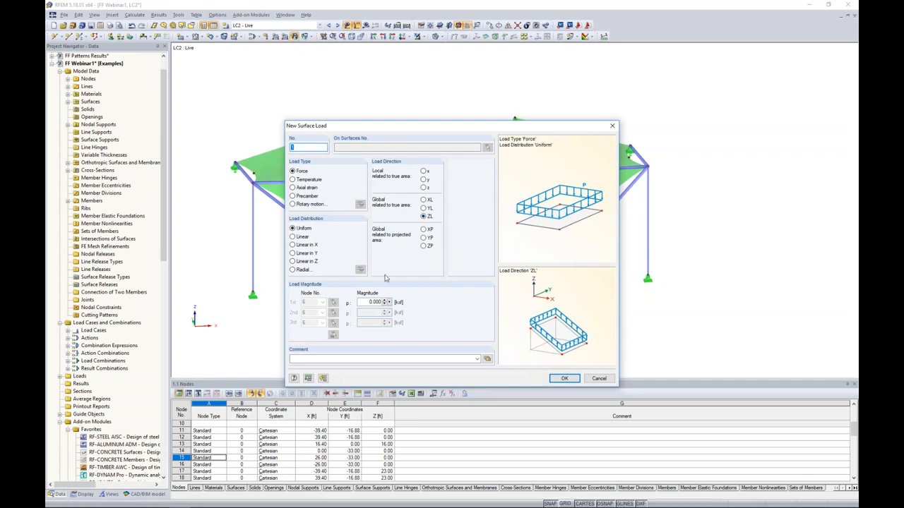
pyautogui.click(369, 302)
pyautogui.press('BackSpace')
pyautogui.write('-0.005')
pyautogui.click(564, 378)
pyautogui.moveTo(206, 72); pyautogui.dragTo(706, 273)
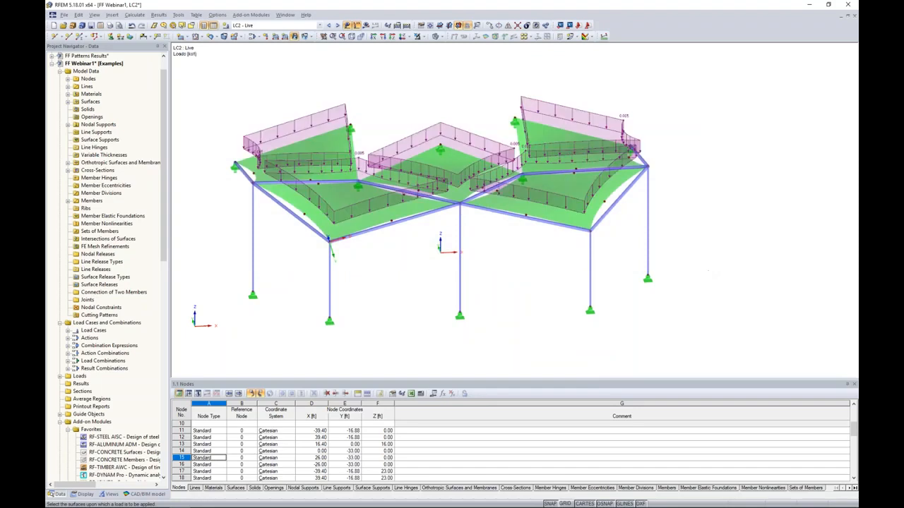
pyautogui.press('Escape')
# In load case LC3 - Snow, apply a uniform -0.006 ksf surface load to all membranes in the projected global ZP direction.
pyautogui.click(337, 26)
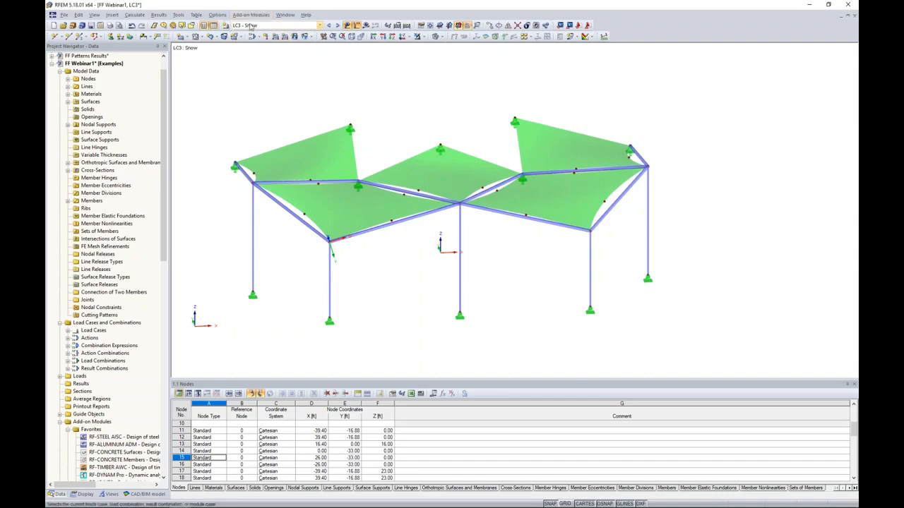
pyautogui.click(295, 37)
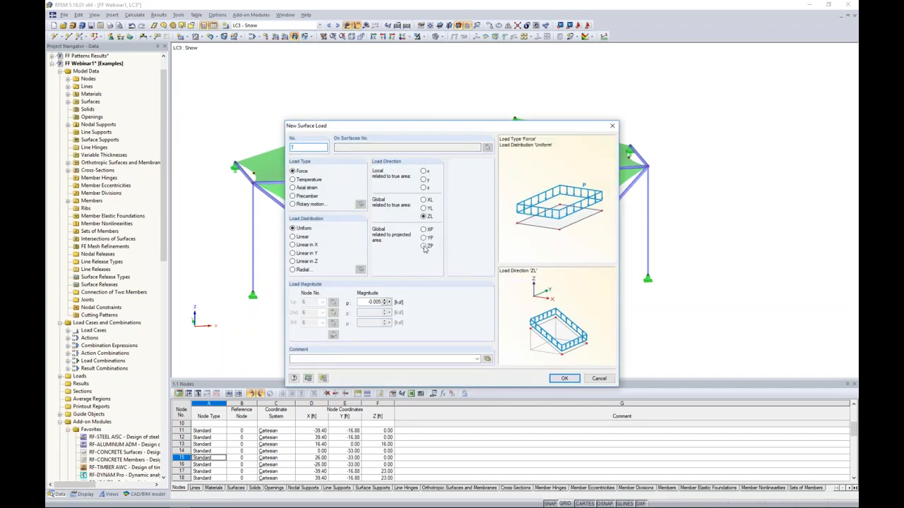
pyautogui.click(424, 247)
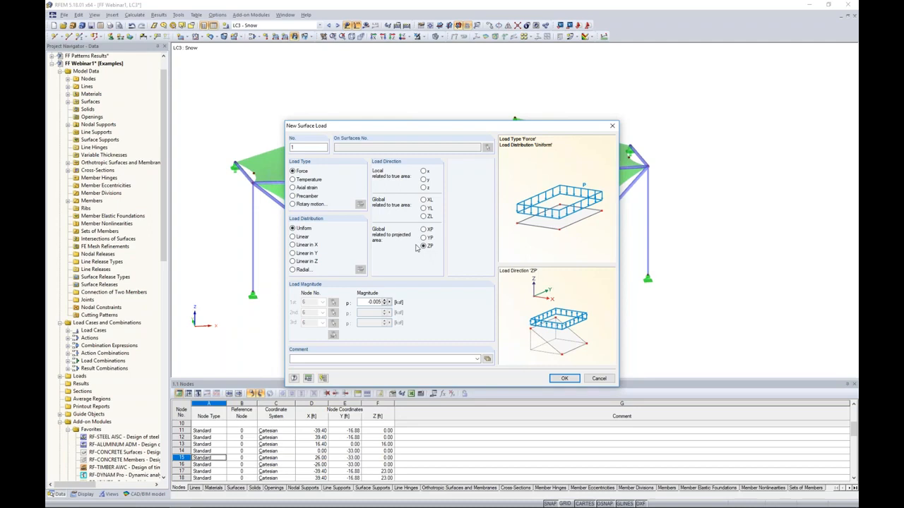
pyautogui.moveTo(364, 301); pyautogui.dragTo(382, 302)
pyautogui.write('-0.1')
pyautogui.write('05')
pyautogui.click(564, 378)
pyautogui.moveTo(211, 71); pyautogui.dragTo(716, 249)
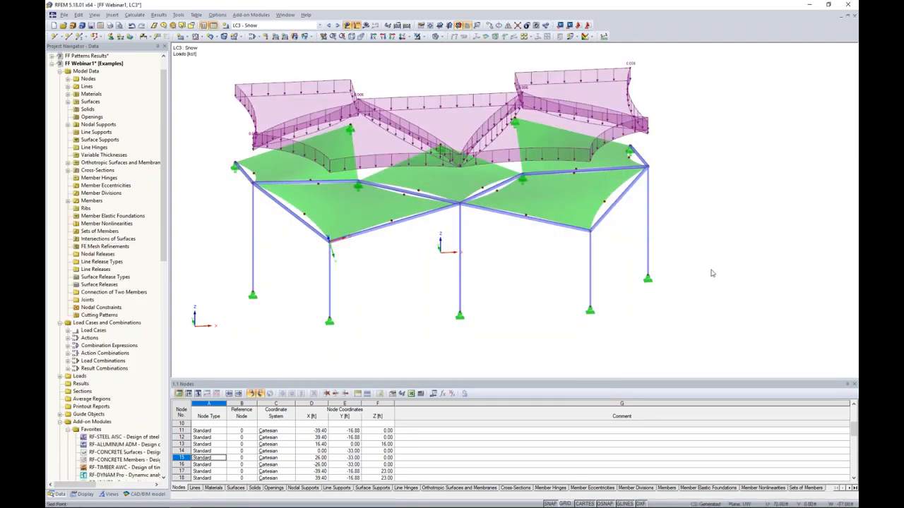
# Examine the projected snow load over the membranes from several angles, and display load case LC4 - Wind X Pressure.
pyautogui.keyDown('ctrl'); pyautogui.moveTo(701, 233); pyautogui.dragTo(694, 259, button='middle'); pyautogui.keyUp('ctrl')
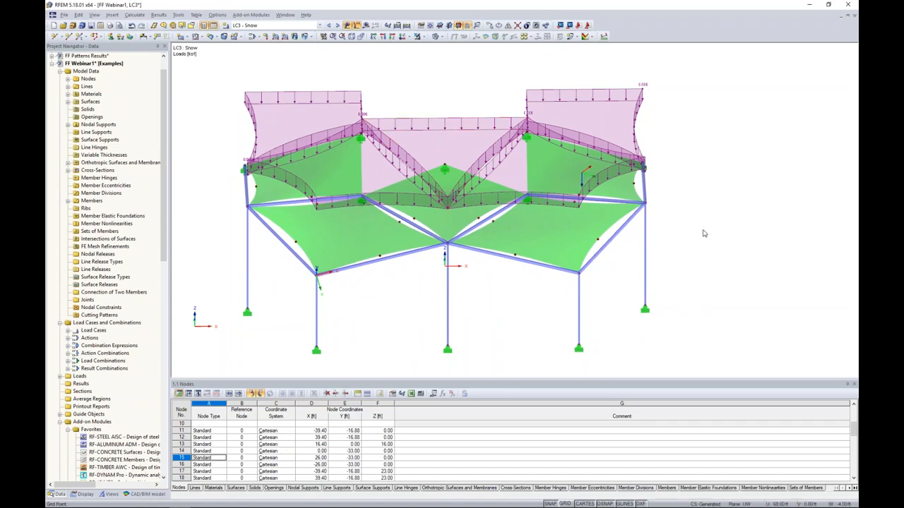
pyautogui.keyDown('ctrl'); pyautogui.moveTo(703, 231); pyautogui.dragTo(714, 184, button='middle'); pyautogui.keyUp('ctrl')
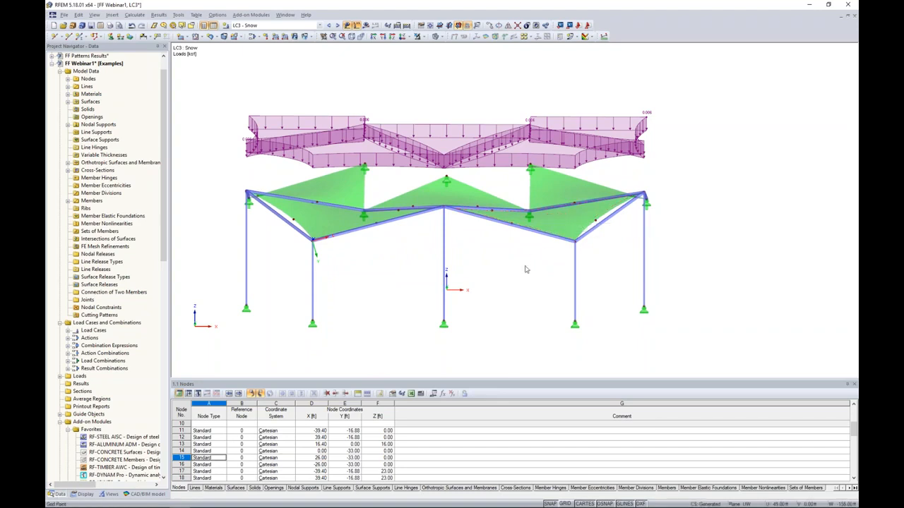
pyautogui.moveTo(525, 269)
pyautogui.keyDown('ctrl'); pyautogui.mouseDown(button='middle')
pyautogui.moveTo(525, 248)
pyautogui.moveTo(531, 276)
pyautogui.mouseUp(button='middle'); pyautogui.keyUp('ctrl')
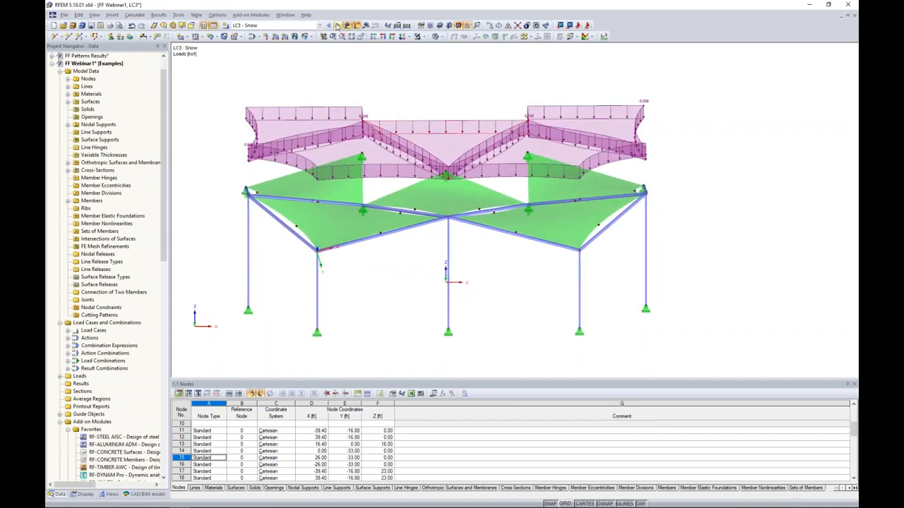
pyautogui.click(338, 26)
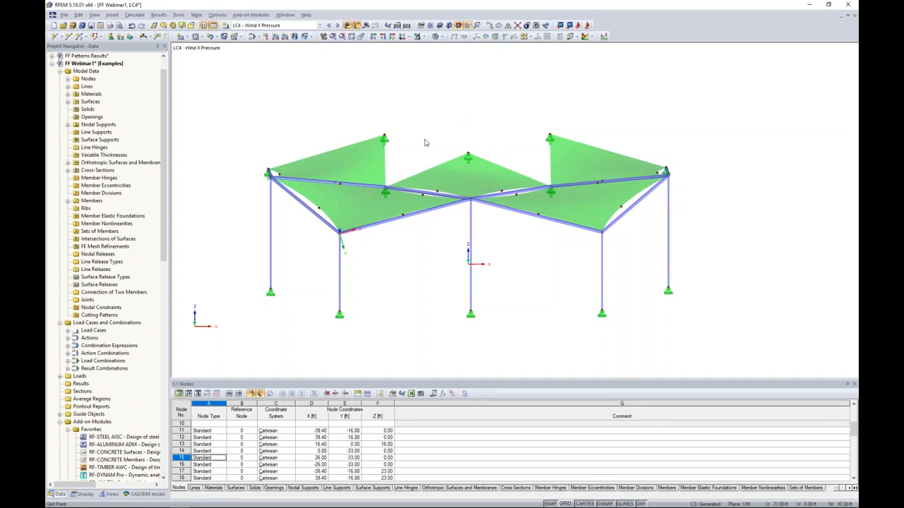
pyautogui.keyDown('ctrl'); pyautogui.moveTo(430, 144); pyautogui.dragTo(445, 151, button='middle'); pyautogui.keyUp('ctrl')
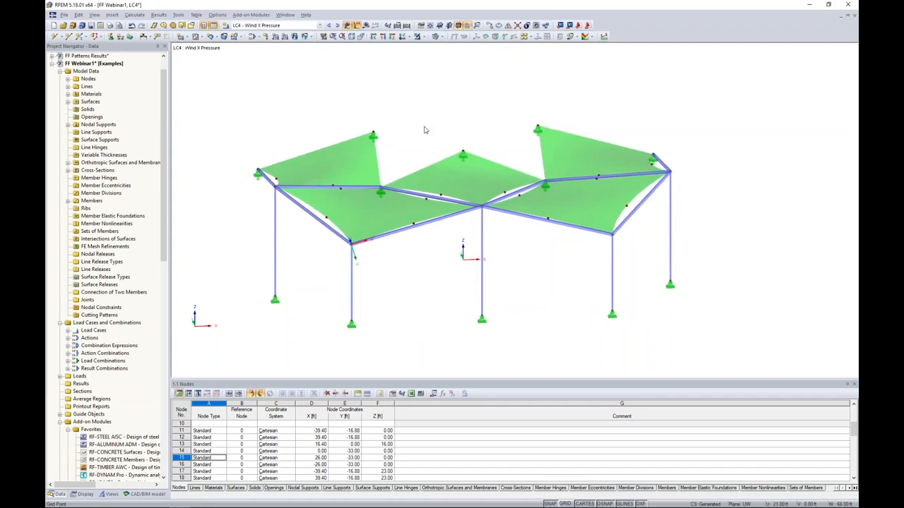
# Switch to the PowerPoint slide show and show the slide on RFLOW wind flow on structures.
pyautogui.press('super+Tab')
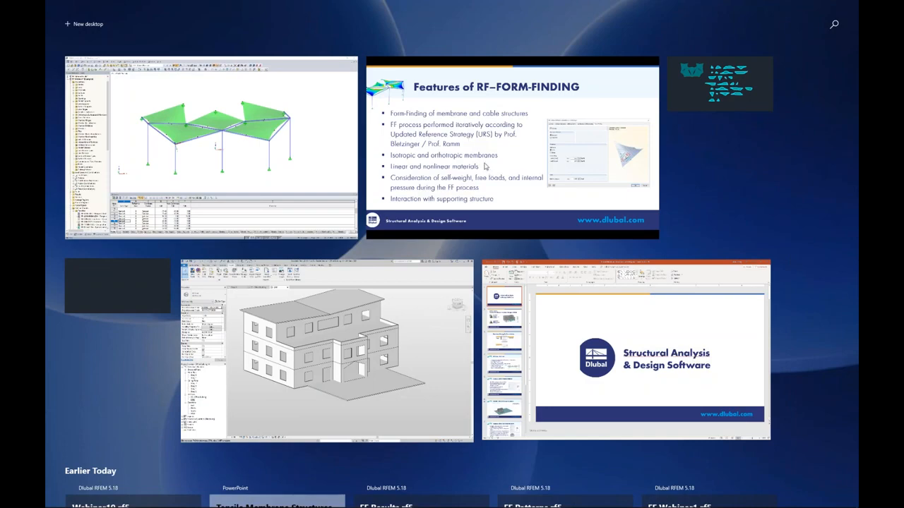
pyautogui.click(486, 167)
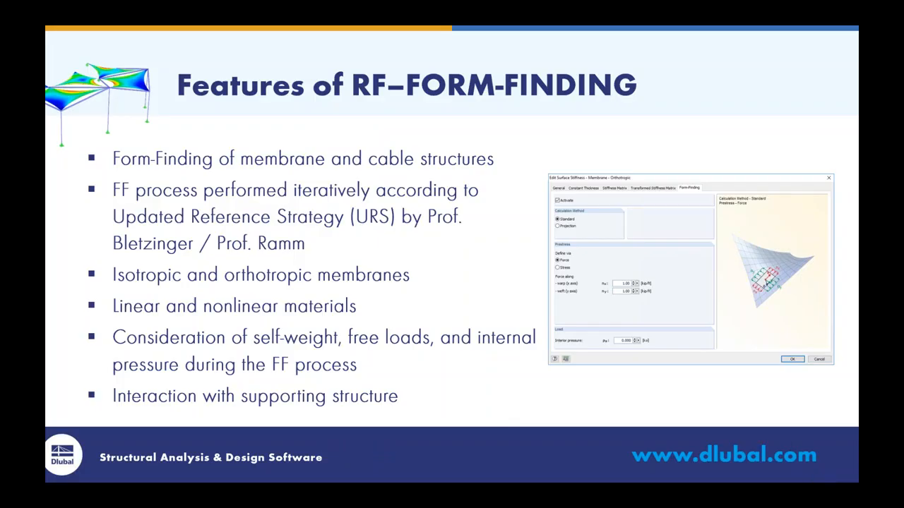
pyautogui.press('Right')
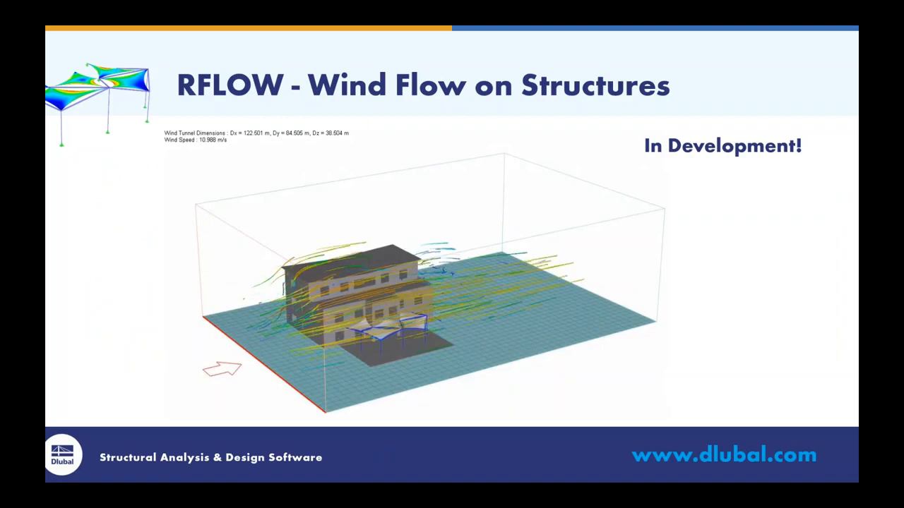
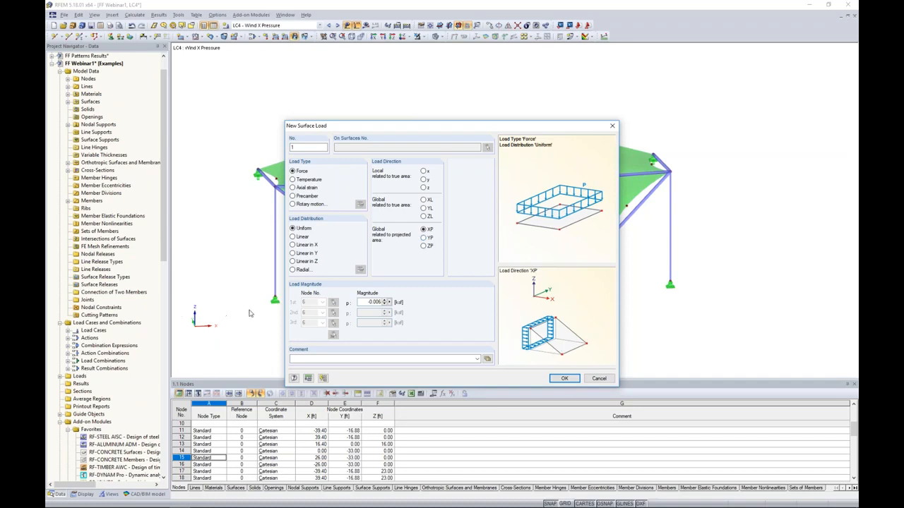
# Apply a uniform 0.015 ksf surface load in the projected global XP direction to all membranes in load case LC4 - Wind X Pressure.
pyautogui.doubleClick(365, 301)
pyautogui.write('0.0')
pyautogui.click(564, 378)
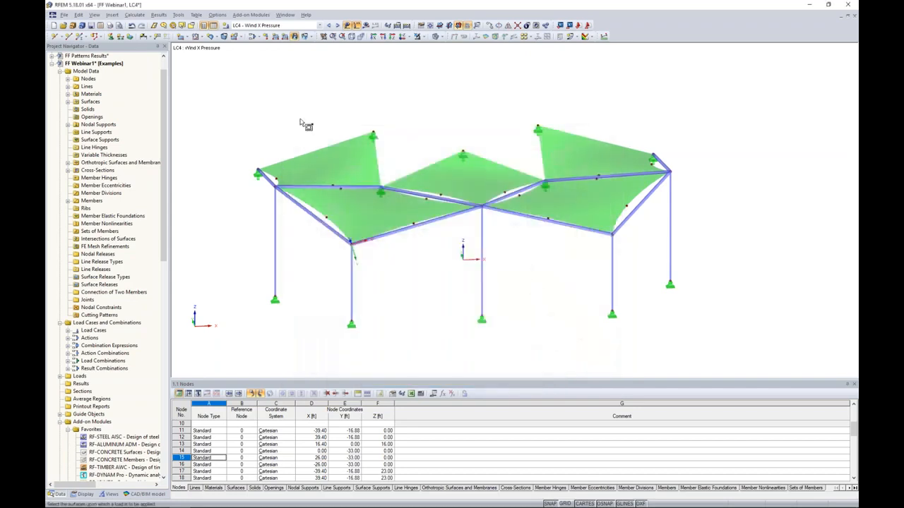
pyautogui.moveTo(233, 83); pyautogui.dragTo(711, 269)
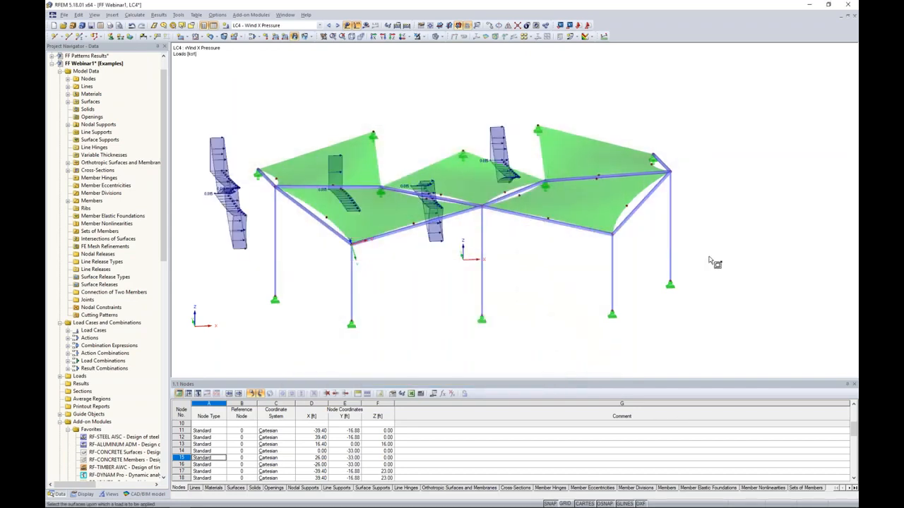
# Add a uniform 0.020 ksf wind pressure load in the local z direction to all membrane surfaces in load case LC4.
pyautogui.click(295, 37)
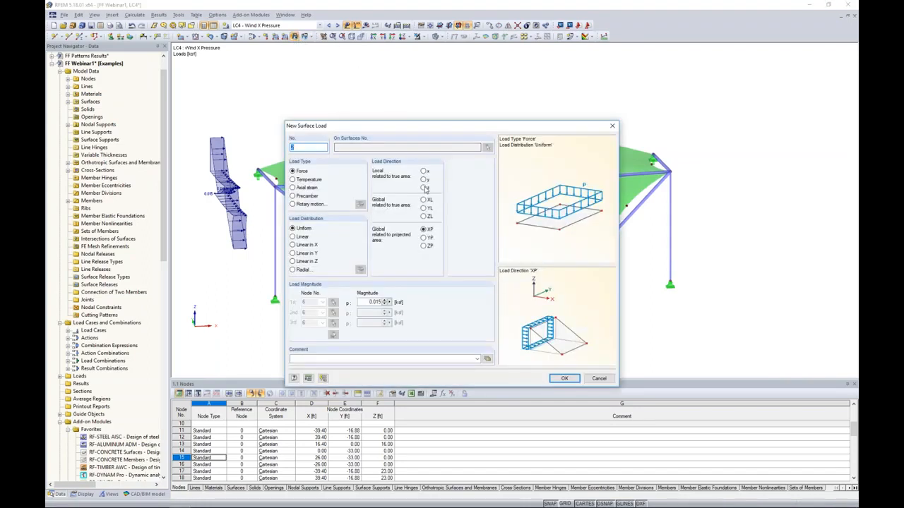
pyautogui.click(424, 188)
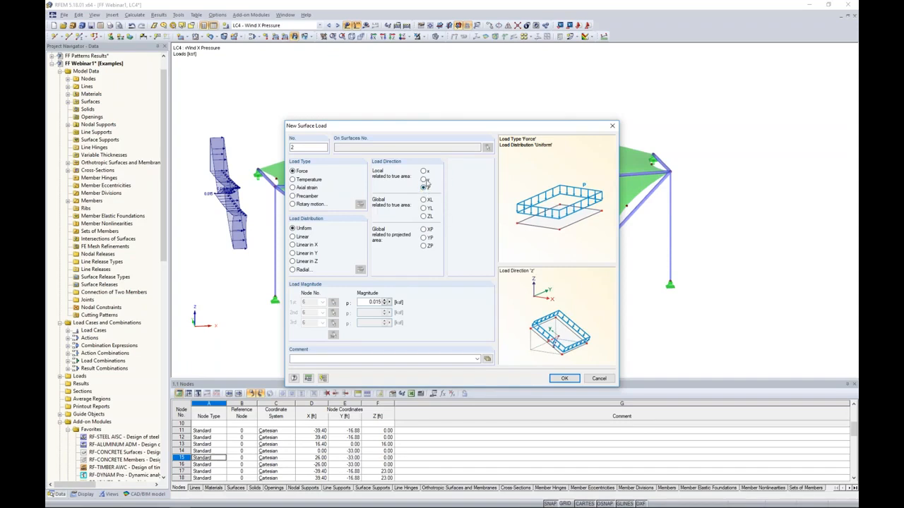
pyautogui.moveTo(366, 302); pyautogui.dragTo(431, 309)
pyautogui.write('0')
pyautogui.click(564, 378)
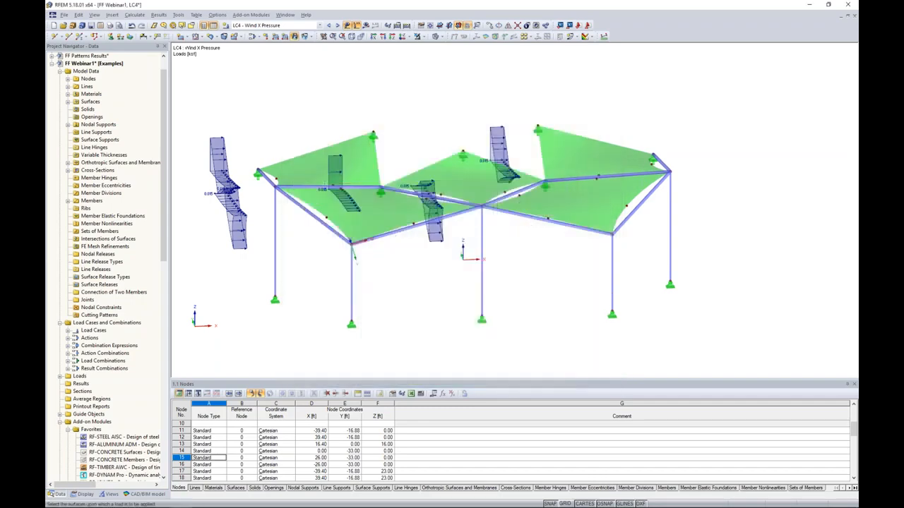
pyautogui.moveTo(371, 194); pyautogui.dragTo(693, 267)
pyautogui.keyDown('ctrl'); pyautogui.moveTo(685, 290); pyautogui.dragTo(651, 279, button='middle'); pyautogui.keyUp('ctrl')
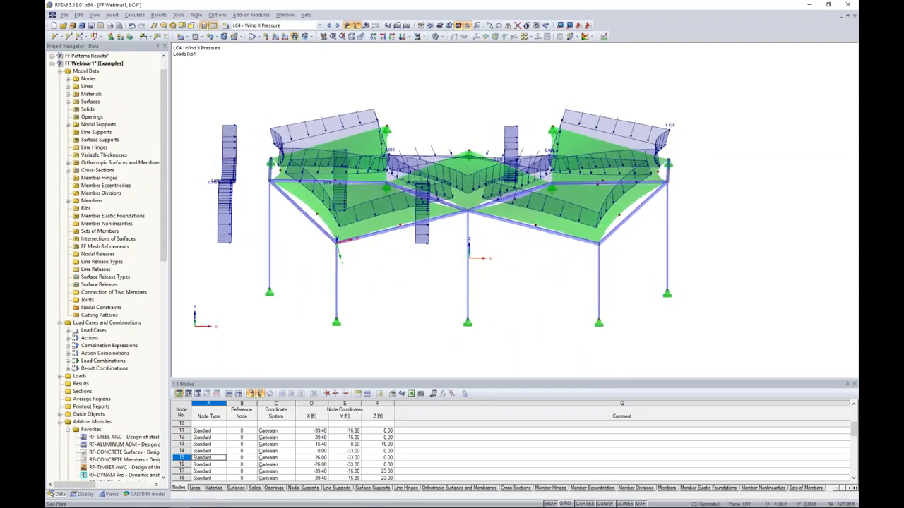
# In load case LC5 - Wind X Uplift, apply a uniform -0.020 ksf surface load in the local z direction to all membranes.
pyautogui.click(336, 26)
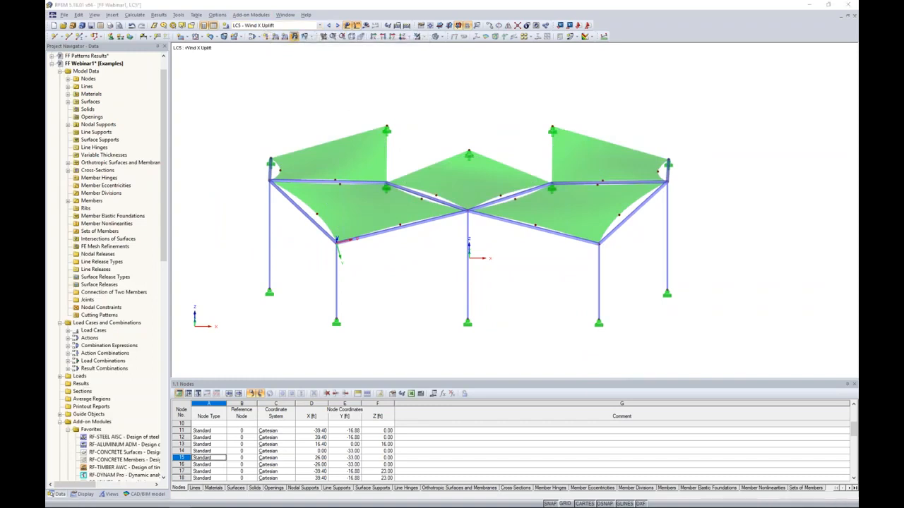
pyautogui.click(295, 36)
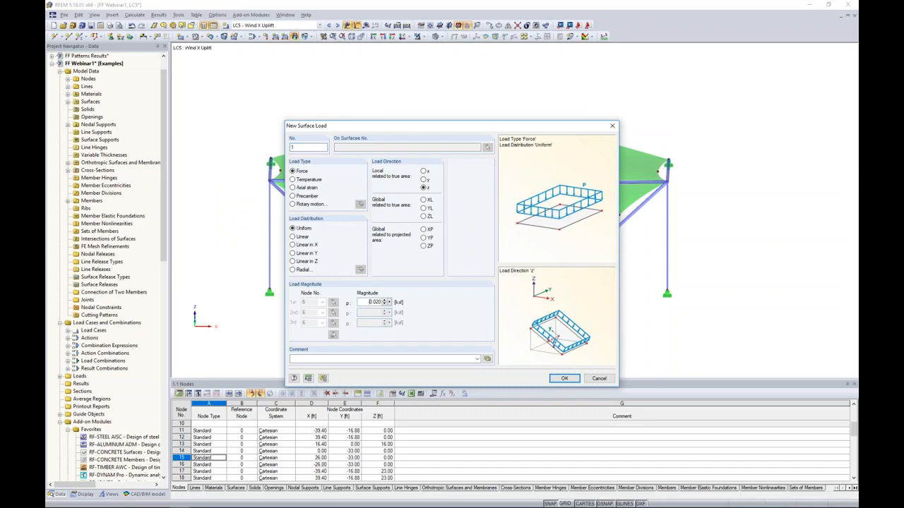
pyautogui.click(563, 379)
pyautogui.moveTo(209, 64); pyautogui.dragTo(717, 277)
pyautogui.keyDown('ctrl'); pyautogui.moveTo(676, 256); pyautogui.dragTo(724, 277, button='middle'); pyautogui.keyUp('ctrl')
pyautogui.press('Escape')
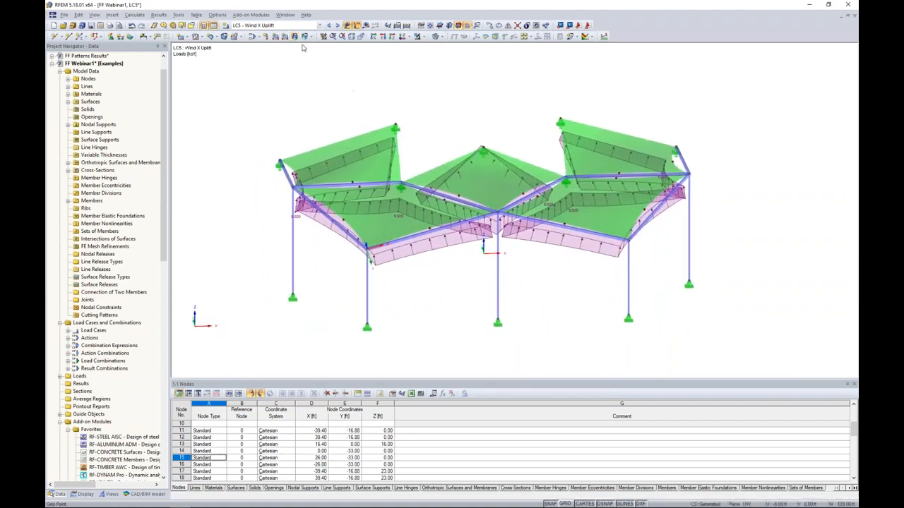
# Add a uniform 0.020 ksf surface load in the projected global XP direction to all membranes in load case LC5.
pyautogui.click(295, 37)
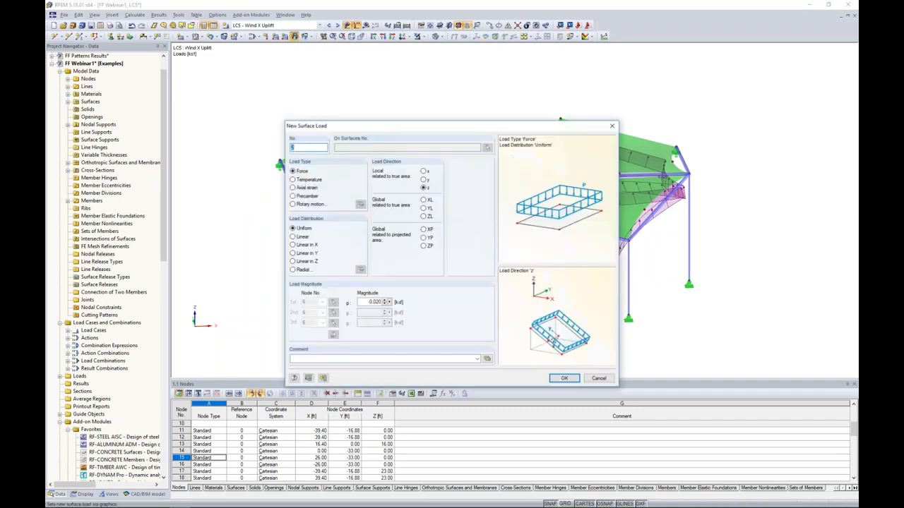
pyautogui.click(424, 229)
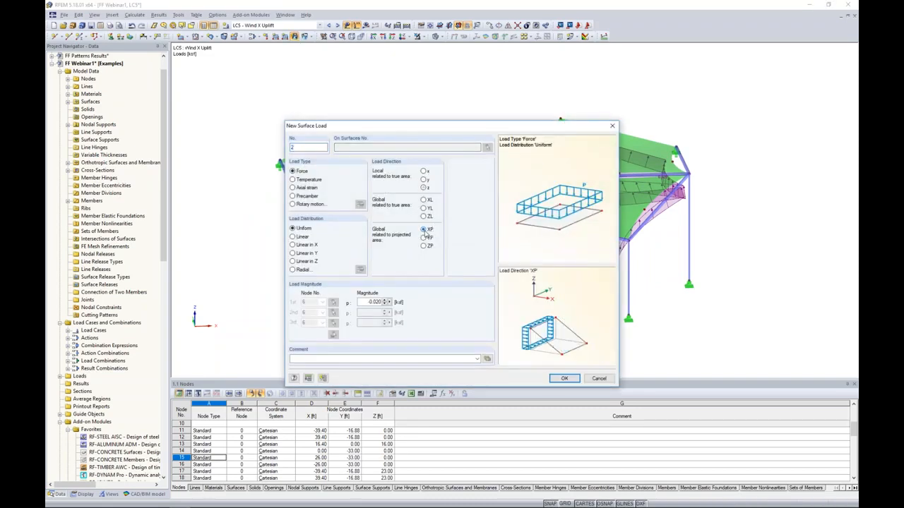
pyautogui.moveTo(366, 303); pyautogui.dragTo(456, 308)
pyautogui.write('0.')
pyautogui.click(564, 379)
pyautogui.moveTo(489, 199); pyautogui.dragTo(716, 283)
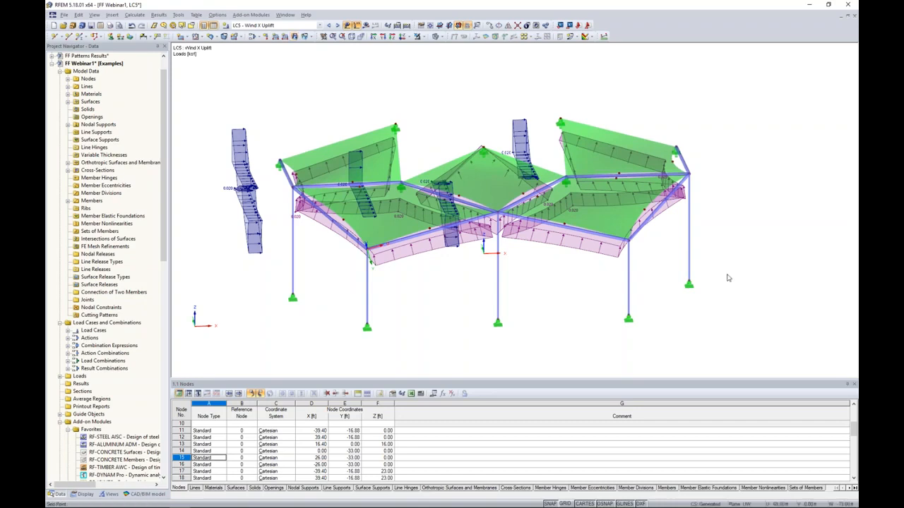
# Look through the loads of the load combinations up to CO5 - 1.6S + 0.5W1, and hide the load display.
pyautogui.click(337, 26)
pyautogui.click(338, 25)
pyautogui.click(338, 25)
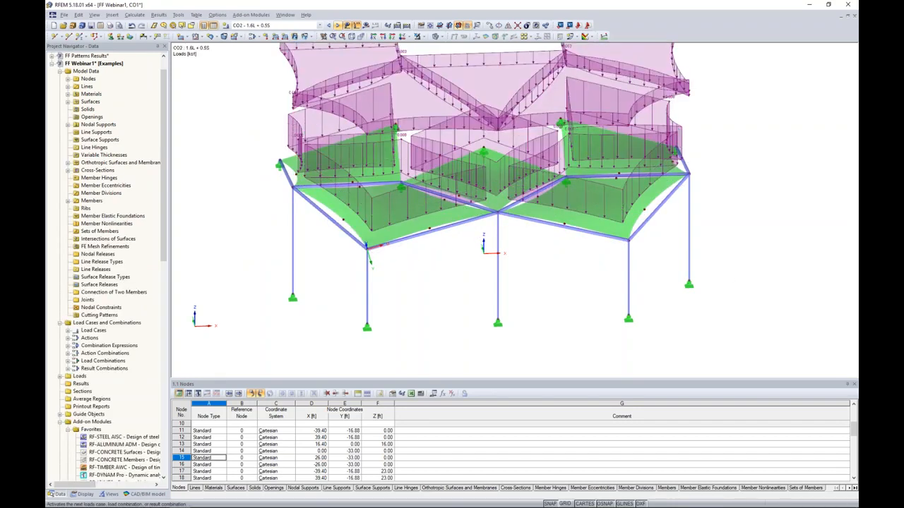
pyautogui.click(337, 26)
pyautogui.click(337, 26)
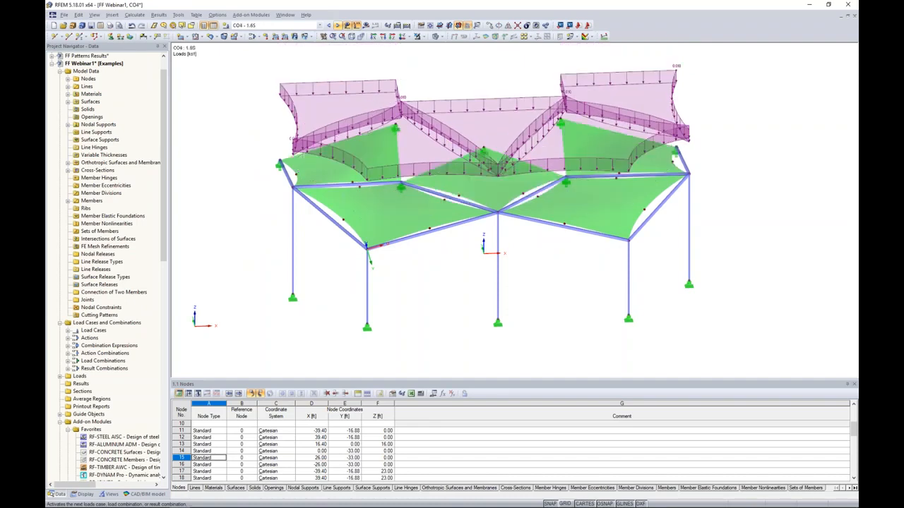
pyautogui.click(337, 26)
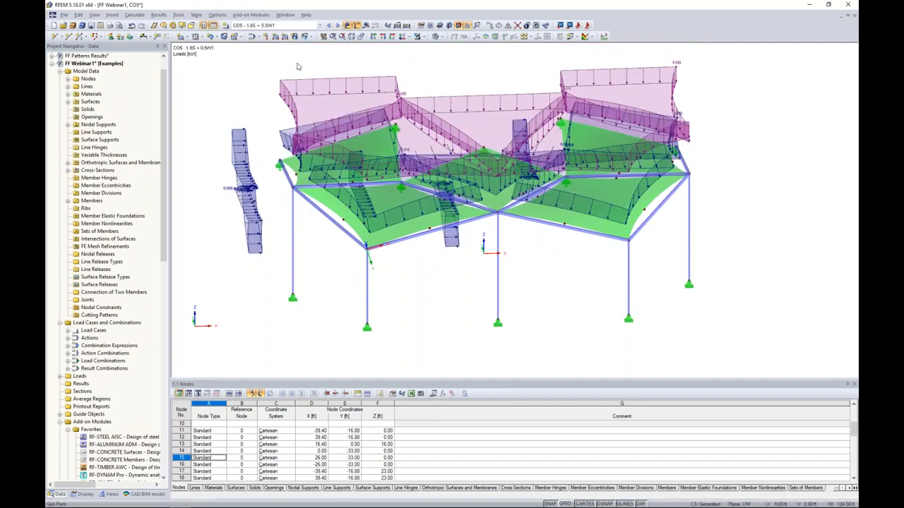
pyautogui.click(348, 27)
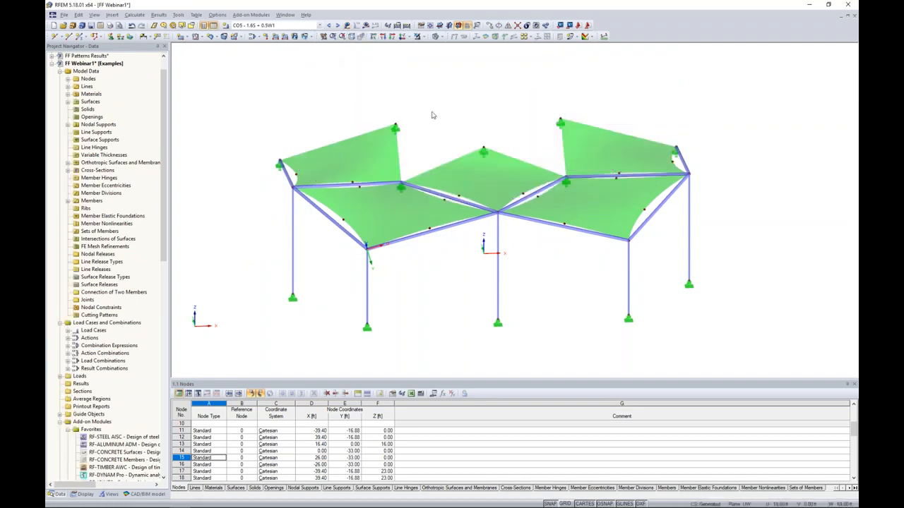
# Calculate load case LC2 - Live and display its results.
pyautogui.keyDown('ctrl'); pyautogui.moveTo(451, 129); pyautogui.dragTo(431, 134, button='middle'); pyautogui.keyUp('ctrl')
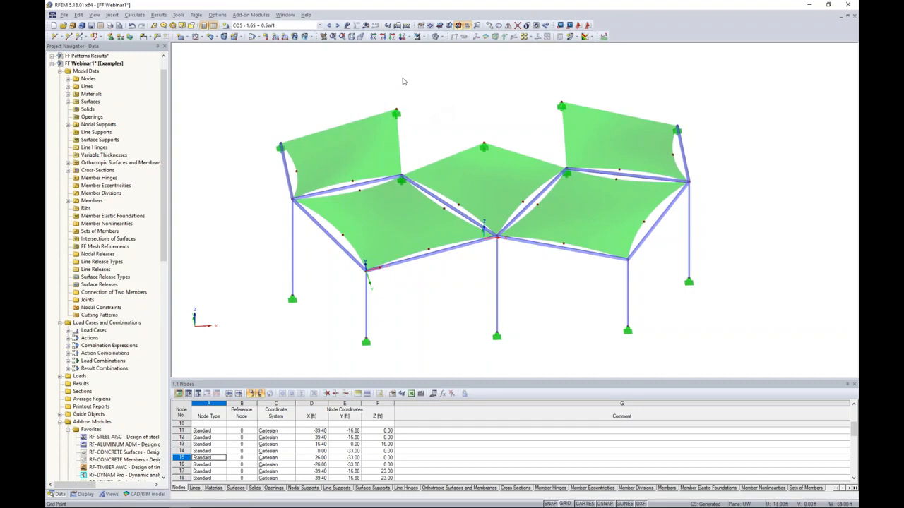
pyautogui.click(277, 26)
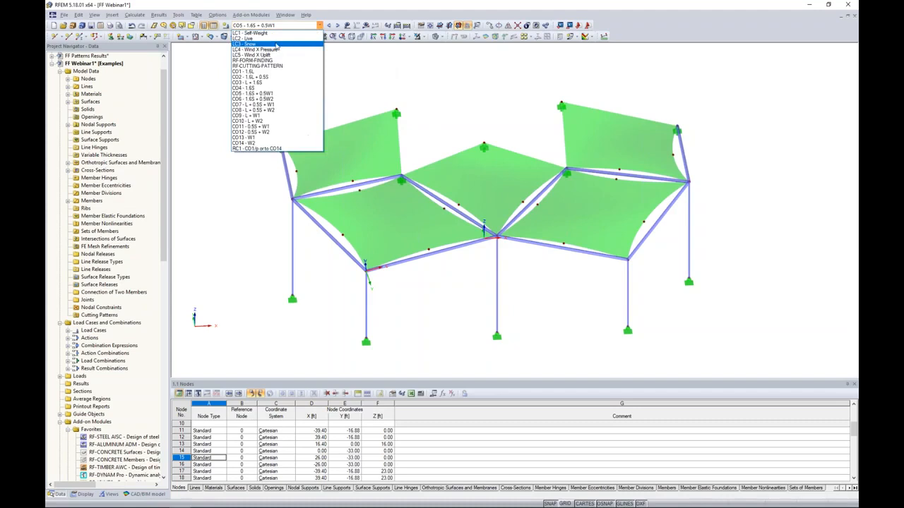
pyautogui.click(274, 39)
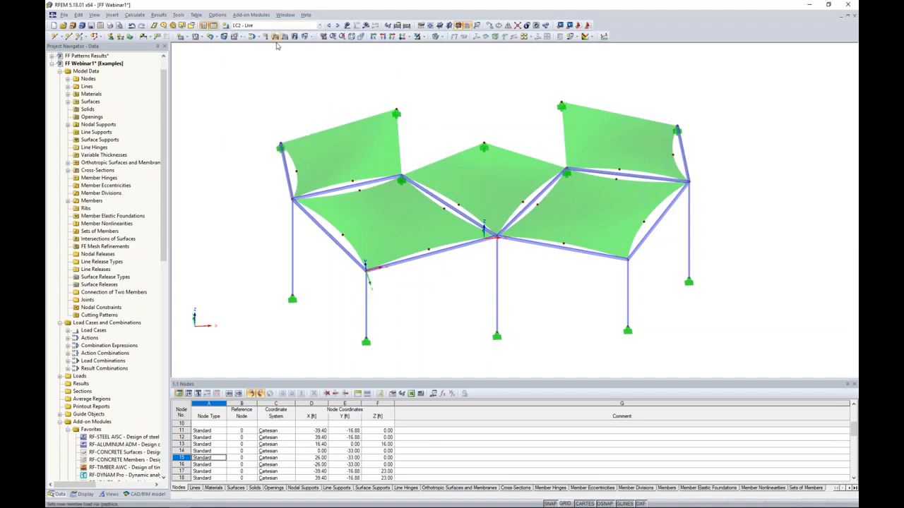
pyautogui.click(366, 25)
pyautogui.click(437, 271)
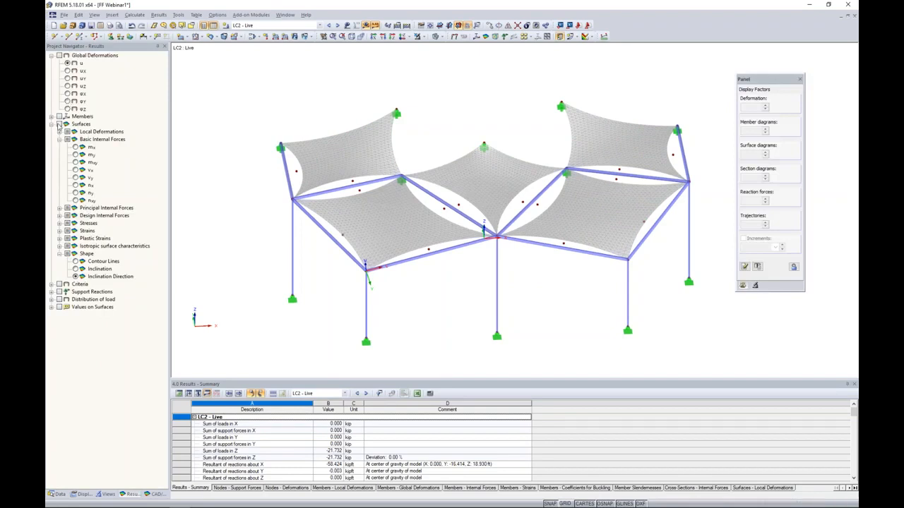
# Show the surface results on the membranes and turn on the local axis systems of the surfaces.
pyautogui.click(60, 123)
pyautogui.click(347, 26)
pyautogui.click(347, 26)
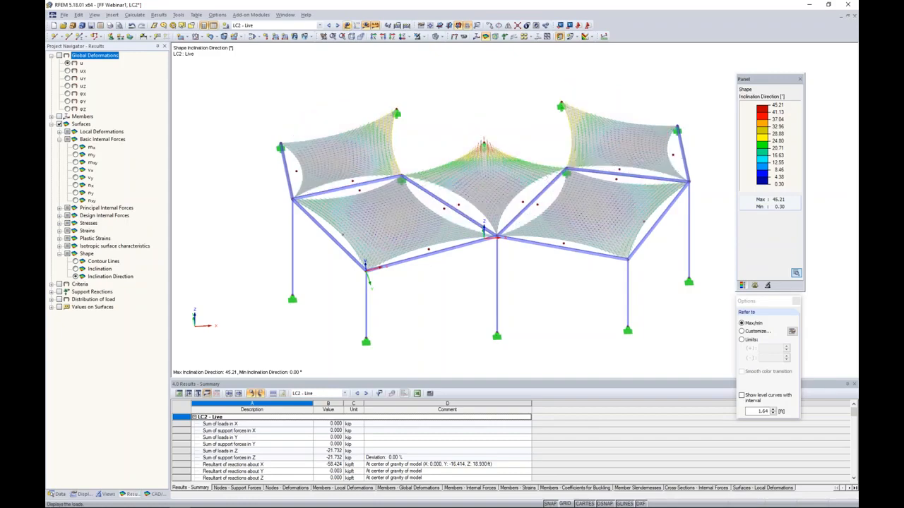
pyautogui.rightClick(361, 151)
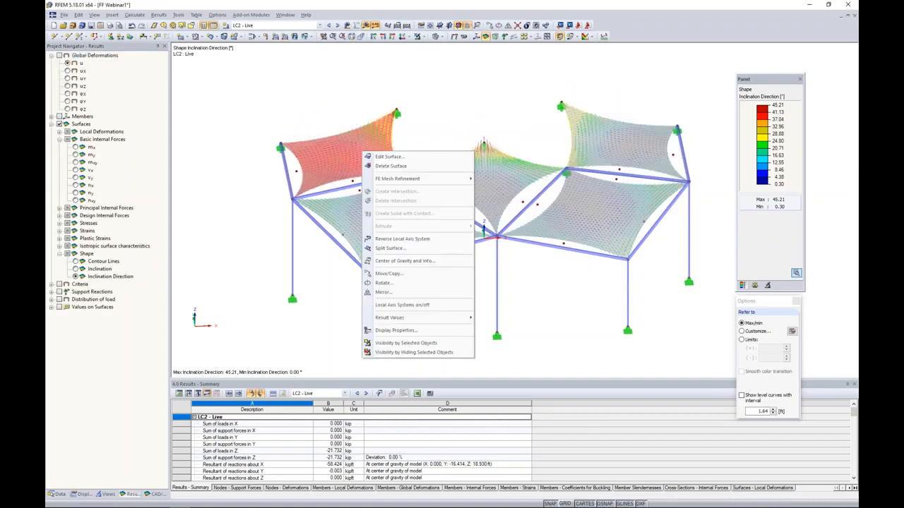
pyautogui.click(393, 305)
pyautogui.keyDown('ctrl'); pyautogui.moveTo(419, 310); pyautogui.dragTo(430, 309, button='middle'); pyautogui.keyUp('ctrl')
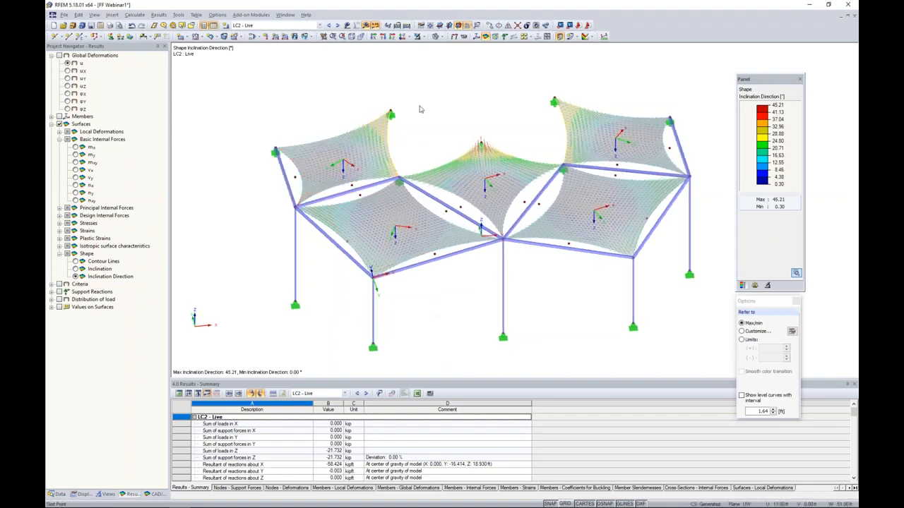
# View the canopy in plan and display the Alpha-m directions of the principal internal forces on the surfaces.
pyautogui.click(402, 37)
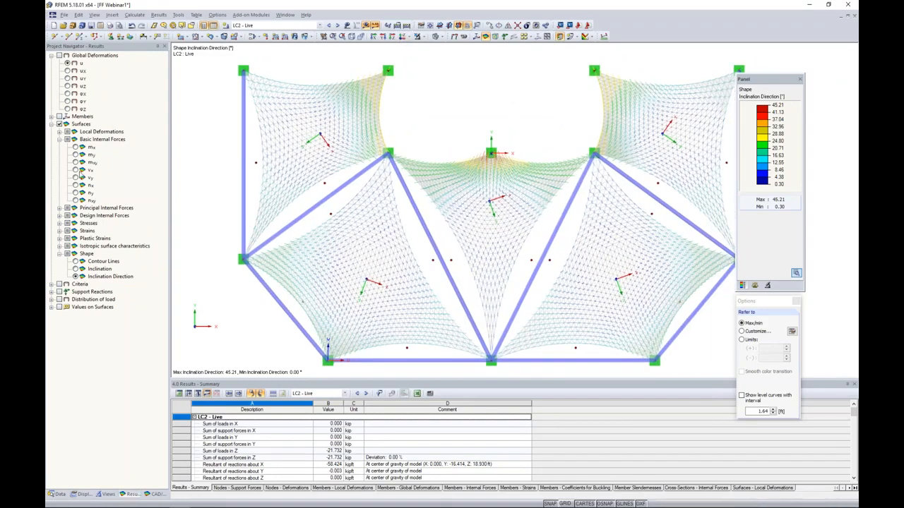
pyautogui.click(59, 208)
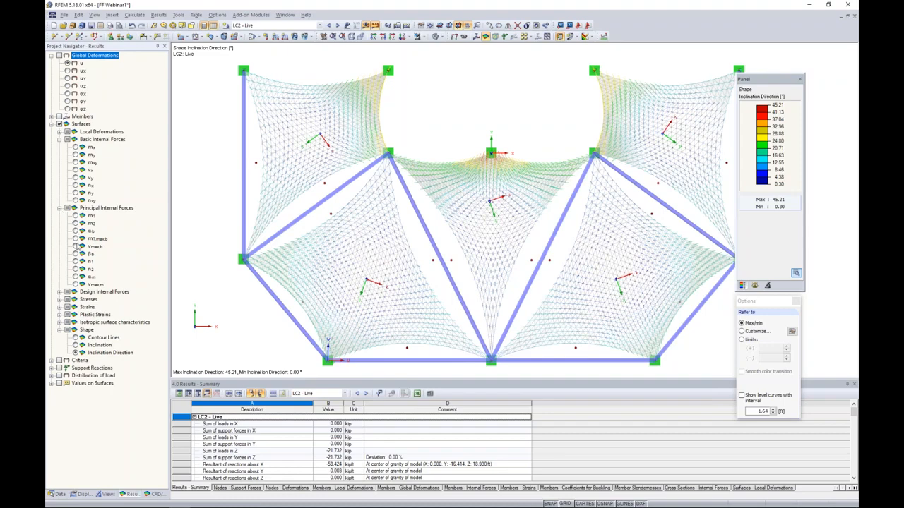
pyautogui.click(76, 277)
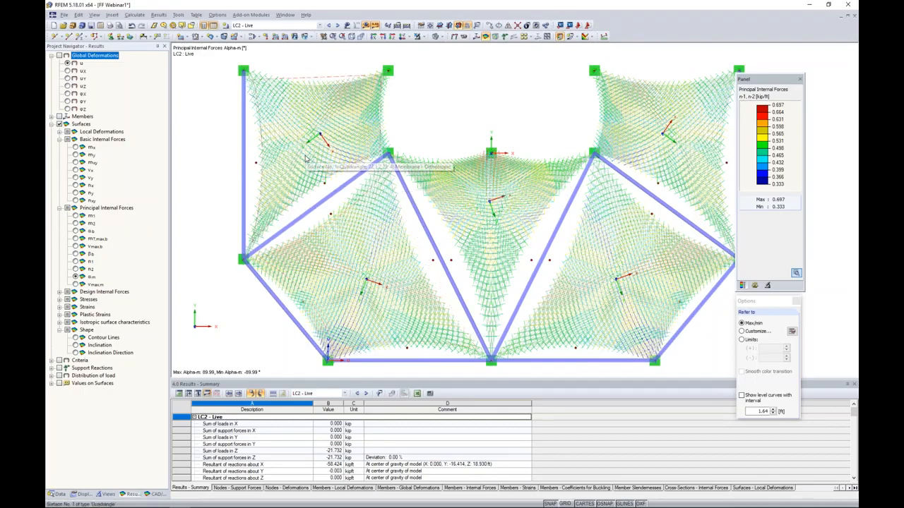
# Examine the principal internal force directions against the local axes of each membrane in plan.
pyautogui.scroll(2, 305, 160)
pyautogui.moveTo(308, 157); pyautogui.dragTo(309, 207, button='middle')
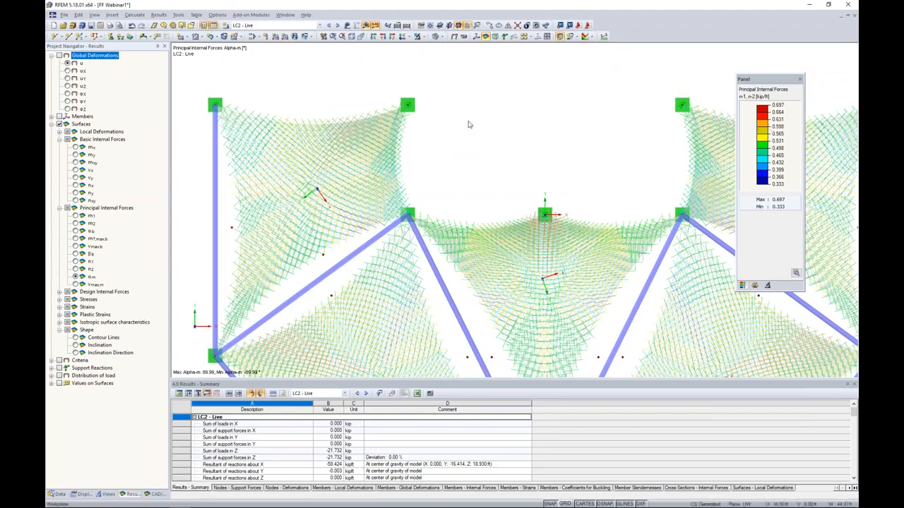
pyautogui.scroll(-2, 339, 139)
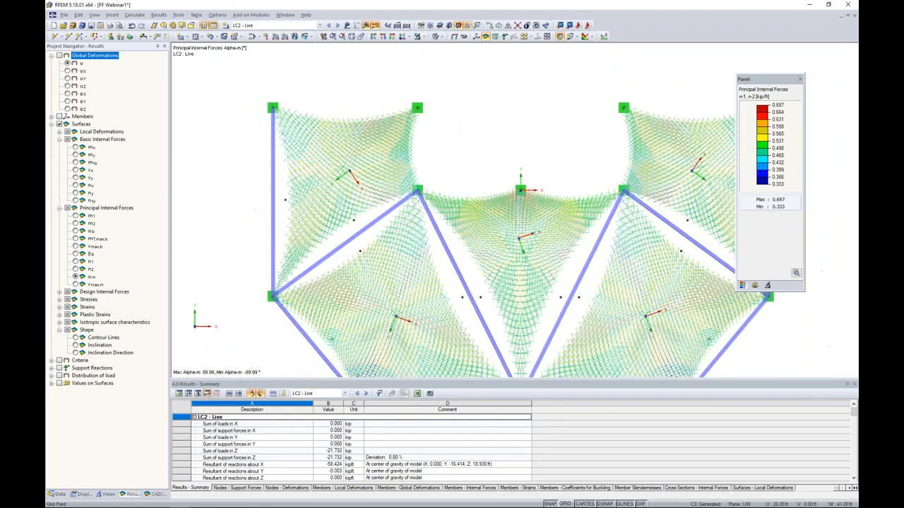
pyautogui.scroll(3, 329, 147)
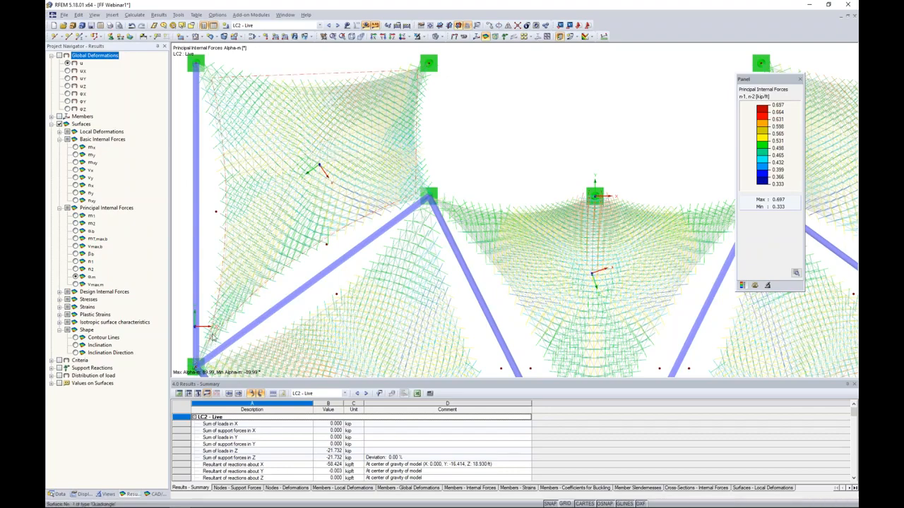
pyautogui.moveTo(441, 262); pyautogui.dragTo(400, 70, button='middle')
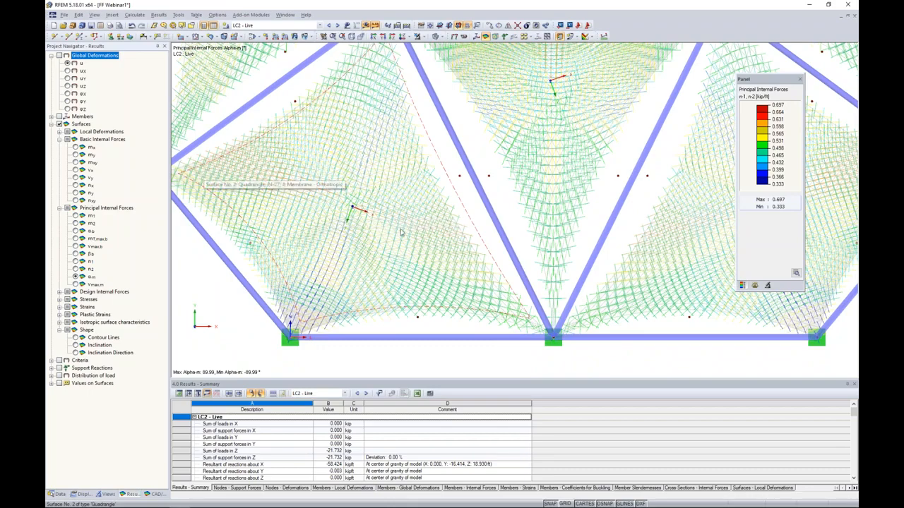
pyautogui.scroll(-4, 468, 220)
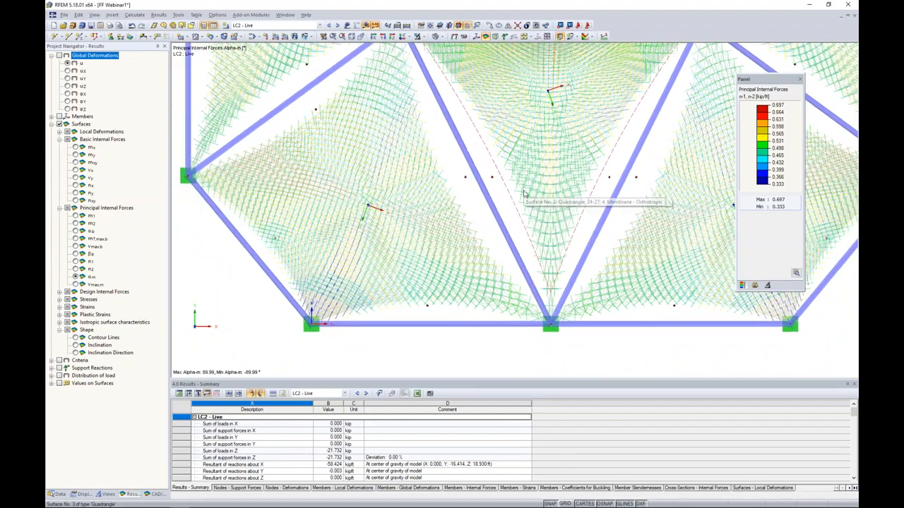
pyautogui.scroll(2, 484, 232)
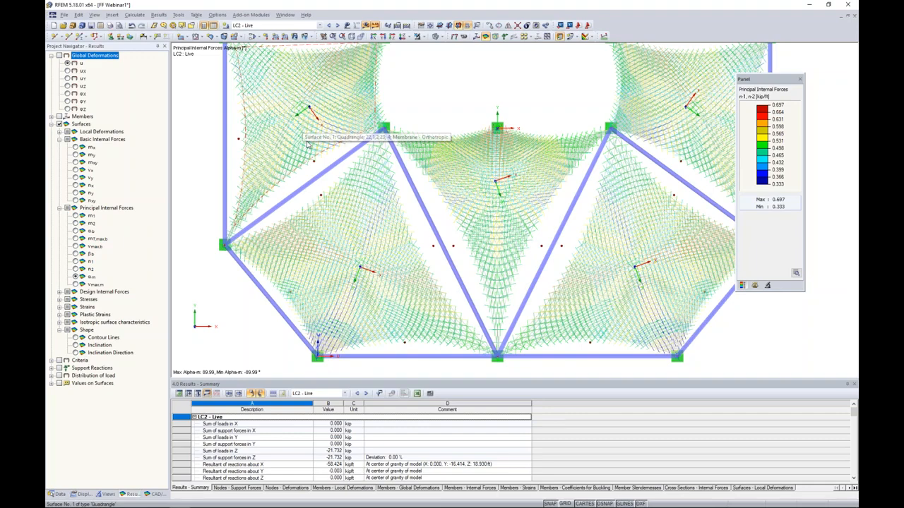
pyautogui.scroll(-1, 423, 112)
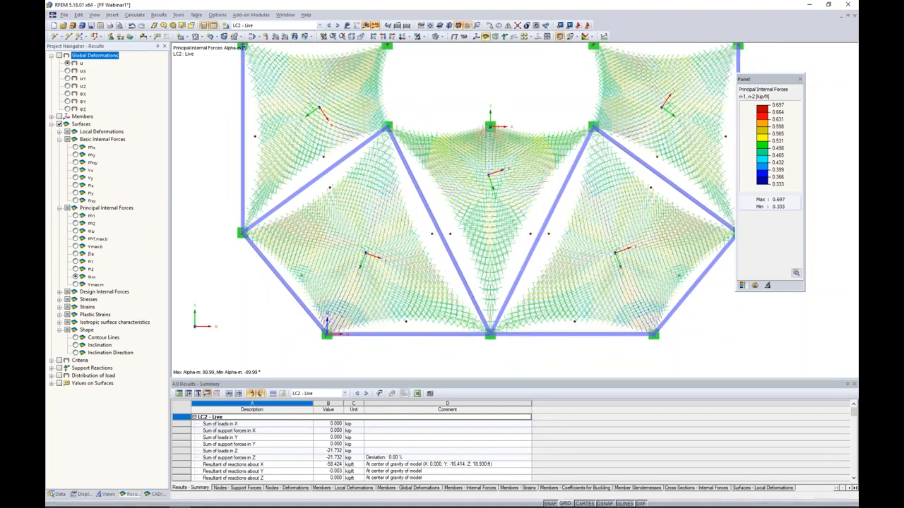
# Turn on the work plane grid and set the XZ plane as the current work plane.
pyautogui.click(565, 503)
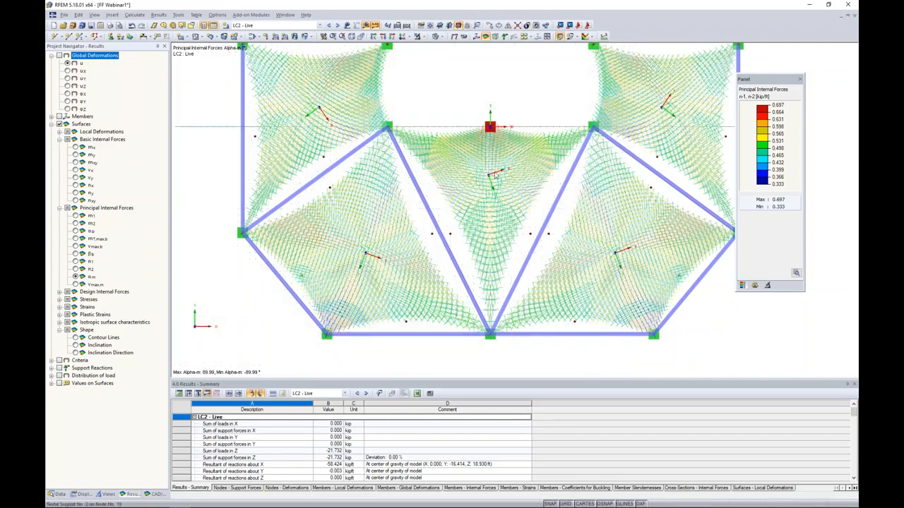
pyautogui.click(457, 25)
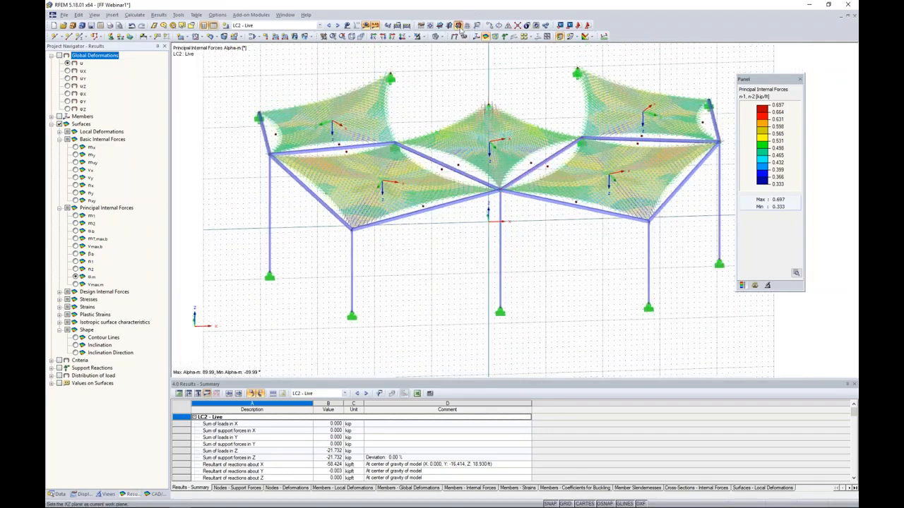
# Set the XY plane as the current work plane and view the canopy in plan.
pyautogui.moveTo(476, 271)
pyautogui.keyDown('ctrl'); pyautogui.mouseDown(button='middle')
pyautogui.moveTo(476, 222)
pyautogui.moveTo(481, 261)
pyautogui.mouseUp(button='middle'); pyautogui.keyUp('ctrl')
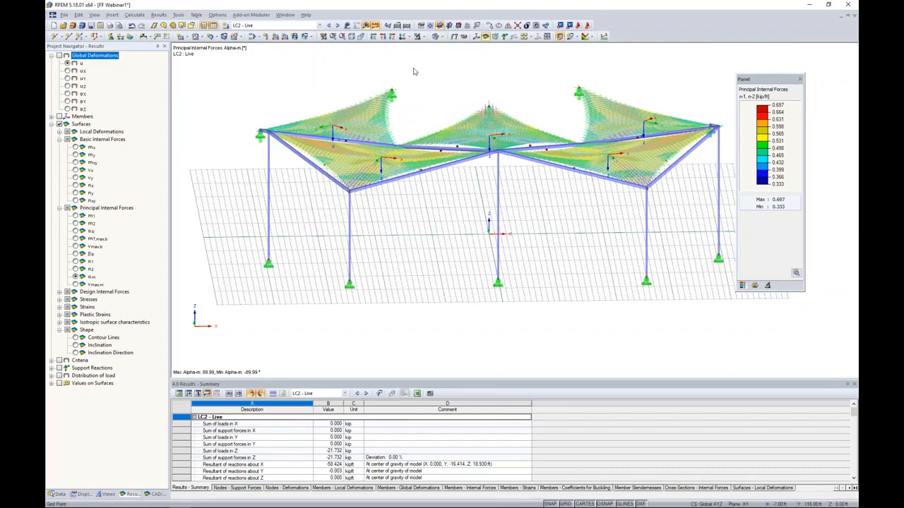
pyautogui.click(405, 36)
pyautogui.moveTo(520, 128); pyautogui.dragTo(496, 127, button='middle')
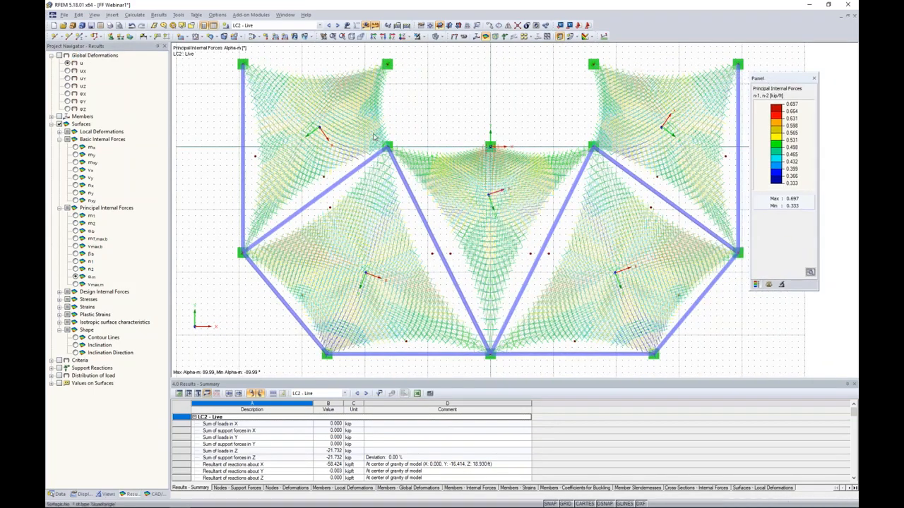
pyautogui.scroll(2, 374, 137)
pyautogui.scroll(-2, 455, 151)
pyautogui.moveTo(456, 150); pyautogui.dragTo(428, 151, button='middle')
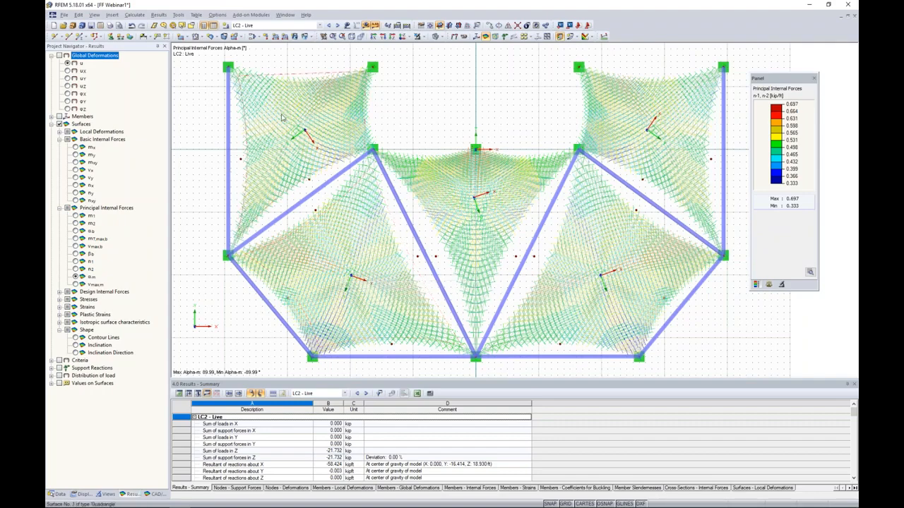
# Draw a line across the upper-left membrane from (-24, 9, 0) to (-34, -5, 0) ft, accepting deletion of the results.
pyautogui.click(68, 36)
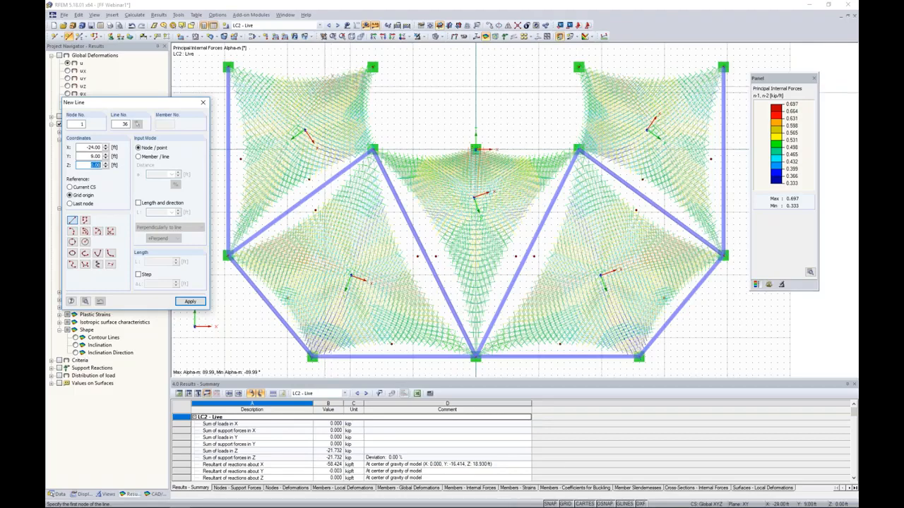
pyautogui.click(325, 92)
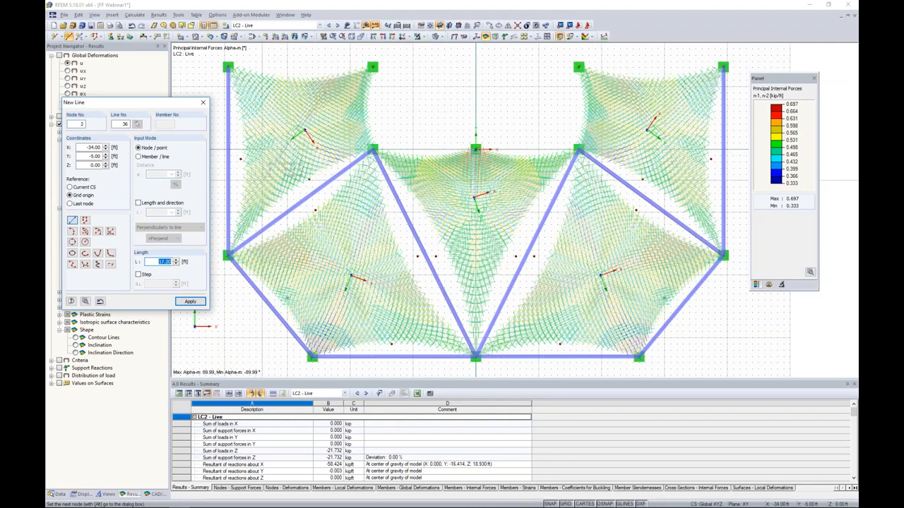
pyautogui.click(262, 180)
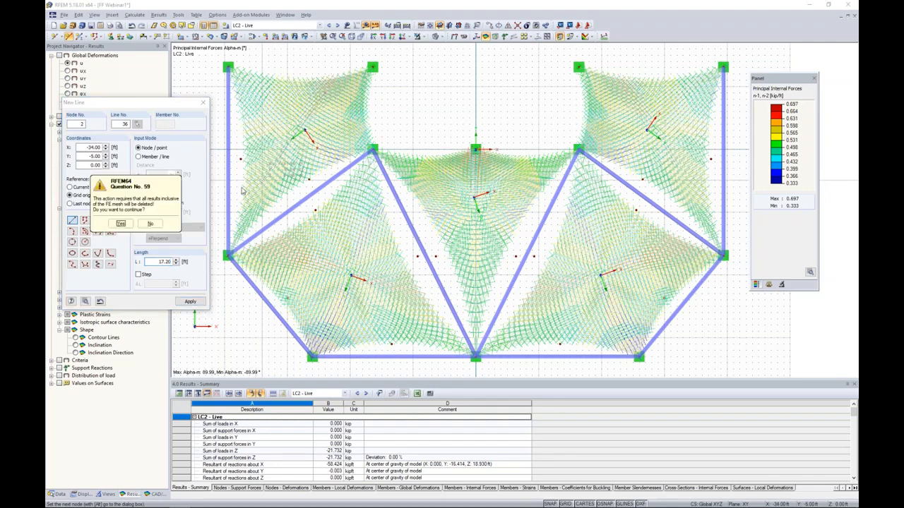
pyautogui.click(121, 223)
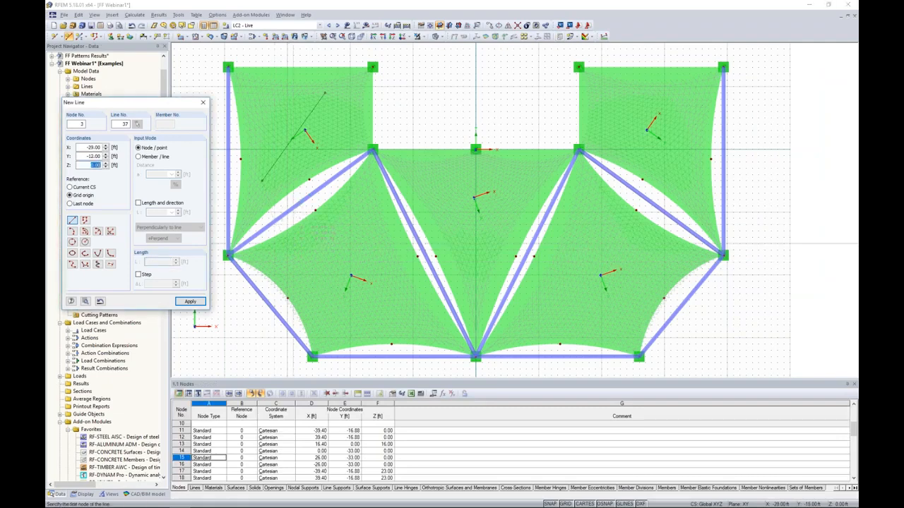
# Draw a line across the lower-left membrane ending at X -12, Y -24 ft, and another along the centre membrane's symmetry axis.
pyautogui.click(306, 262)
pyautogui.click(400, 300)
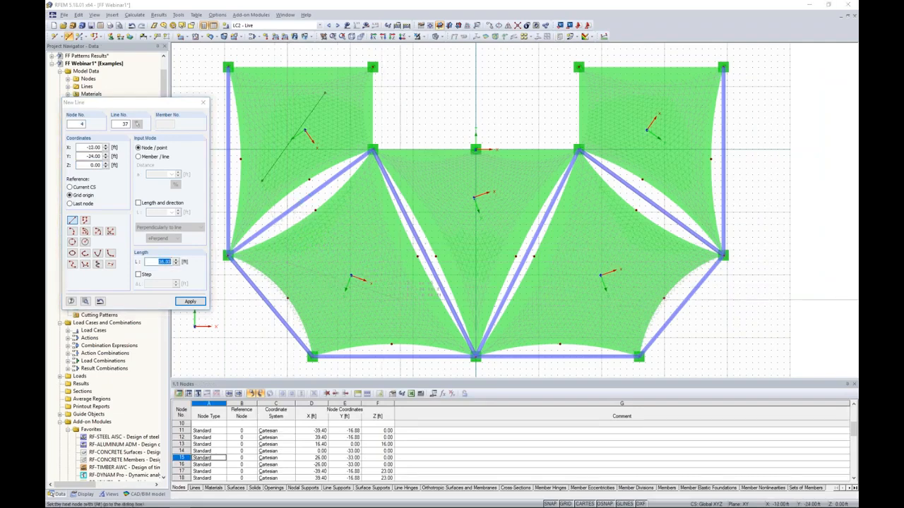
pyautogui.click(476, 193)
pyautogui.click(475, 275)
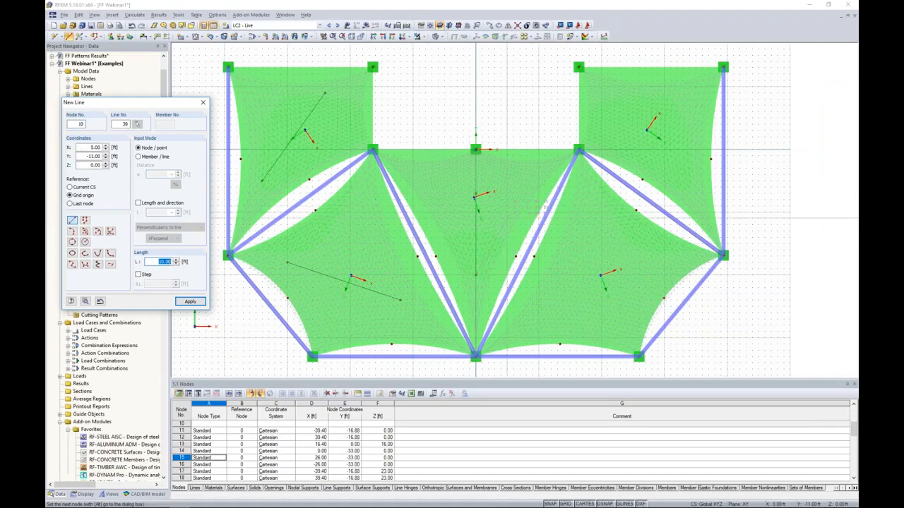
pyautogui.press('Escape')
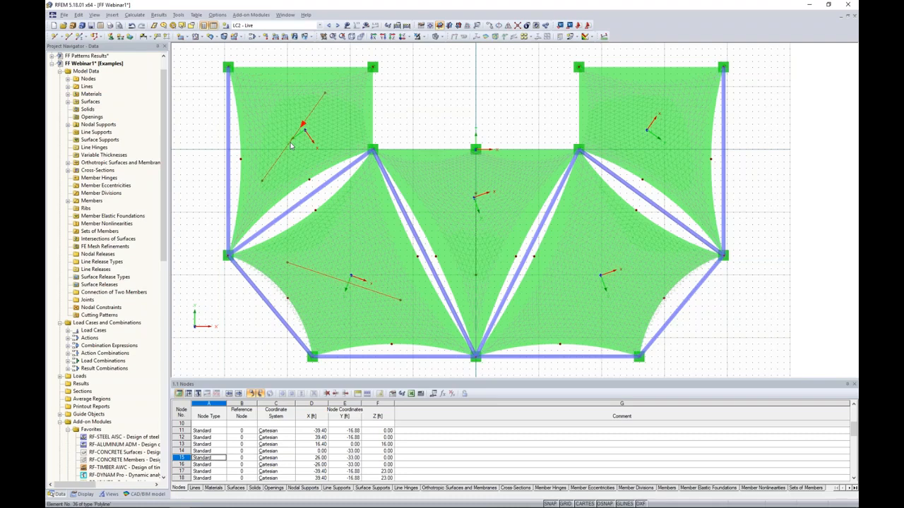
# Mirror copies of the two left-hand direction lines about the Y-Z plane onto the opposite side of the canopy.
pyautogui.click(508, 27)
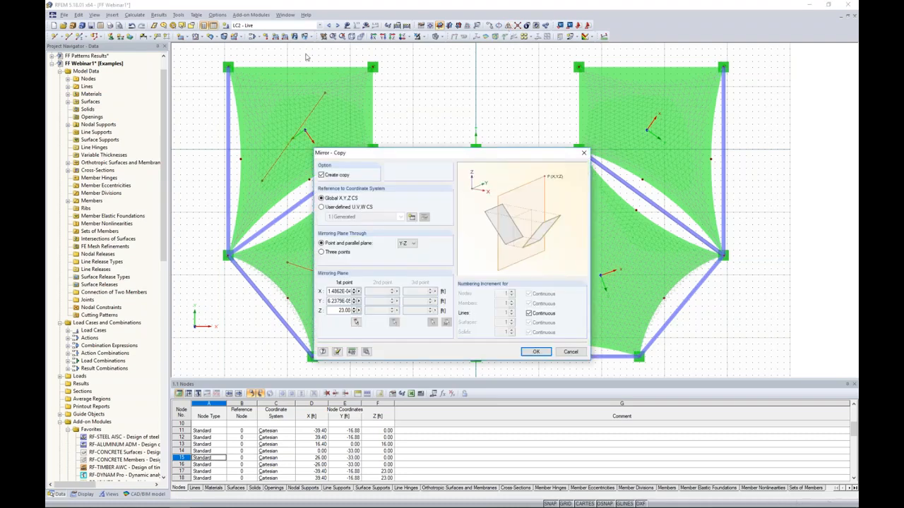
pyautogui.click(533, 352)
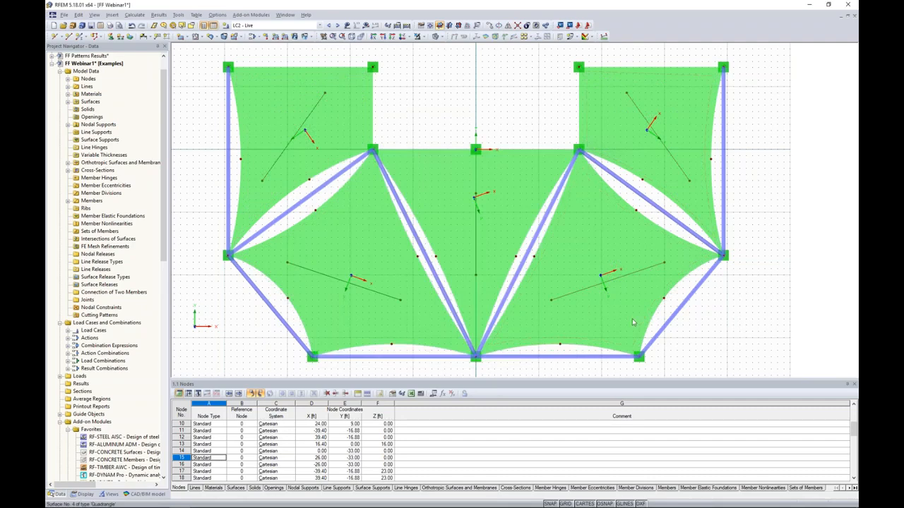
pyautogui.keyDown('ctrl'); pyautogui.moveTo(502, 321); pyautogui.dragTo(379, 309, button='middle'); pyautogui.keyUp('ctrl')
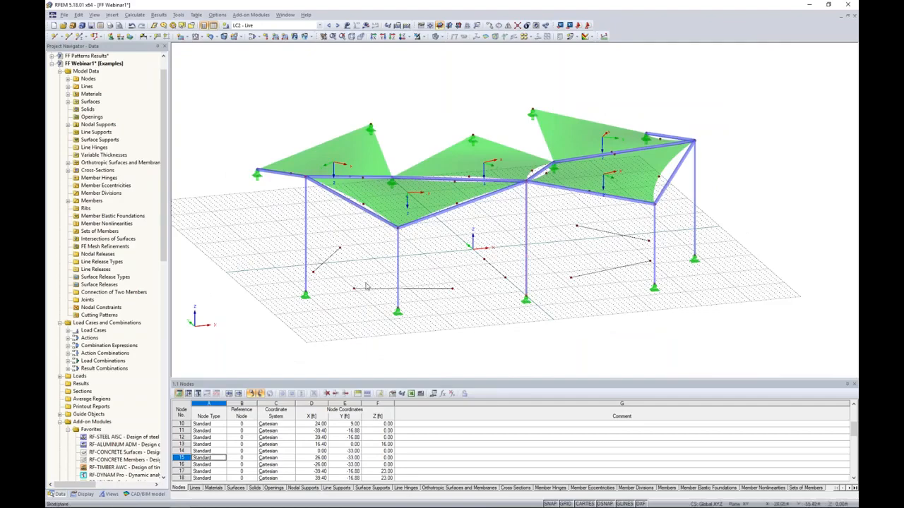
# Set the input x-axis of surface 1, the upper-left membrane, parallel to line 36.
pyautogui.click(400, 37)
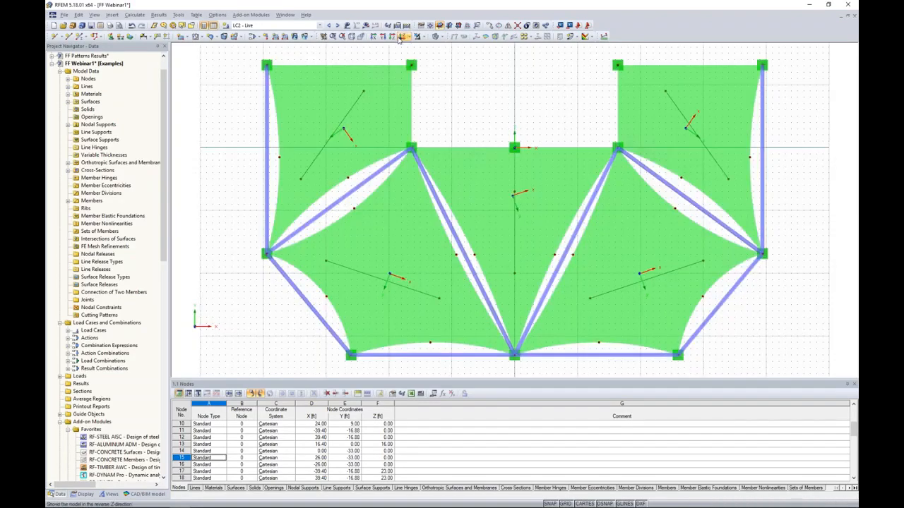
pyautogui.doubleClick(372, 116)
pyautogui.moveTo(386, 149); pyautogui.dragTo(498, 116)
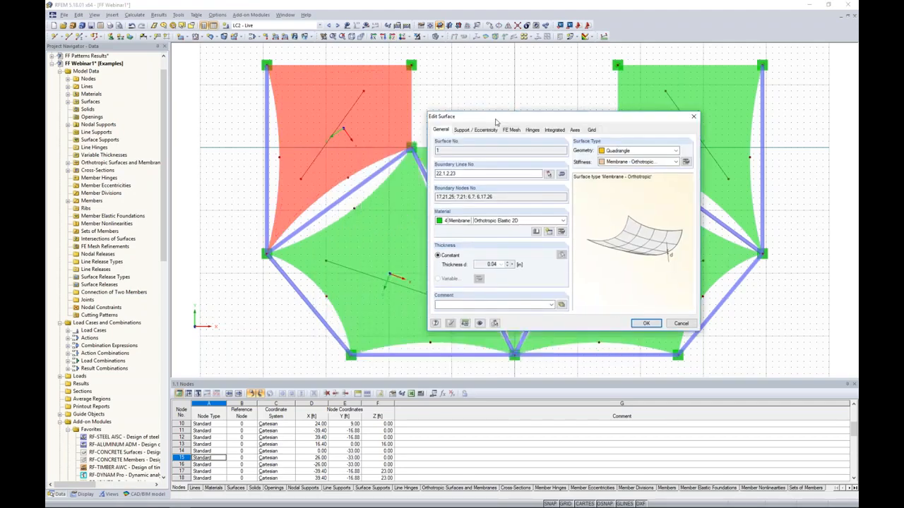
pyautogui.click(576, 130)
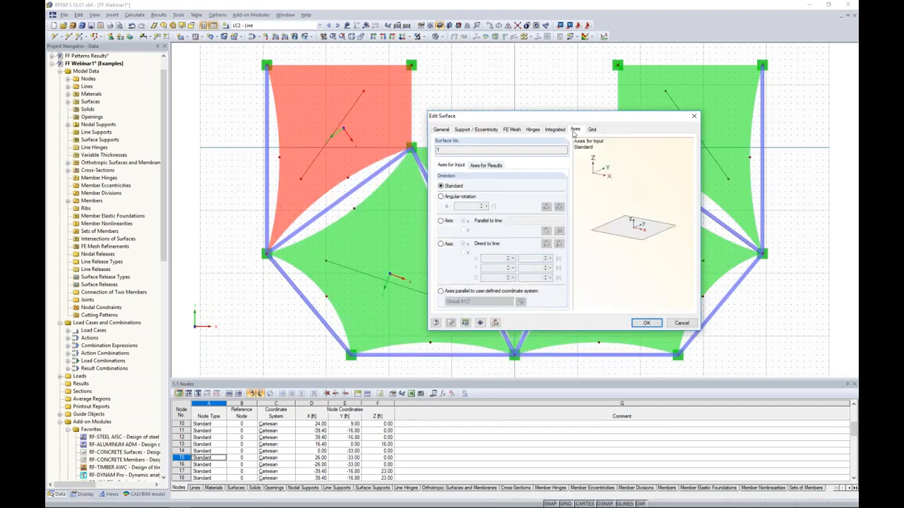
pyautogui.click(440, 221)
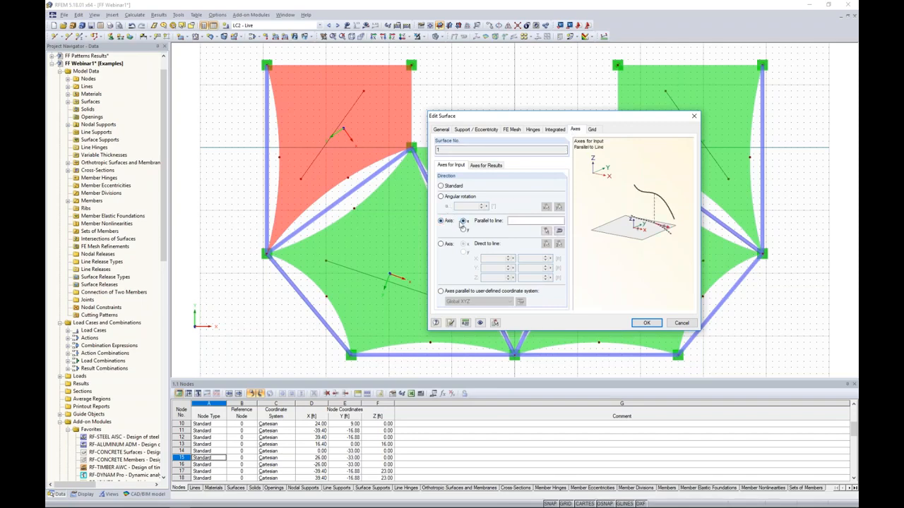
pyautogui.click(519, 221)
pyautogui.click(546, 231)
pyautogui.click(343, 119)
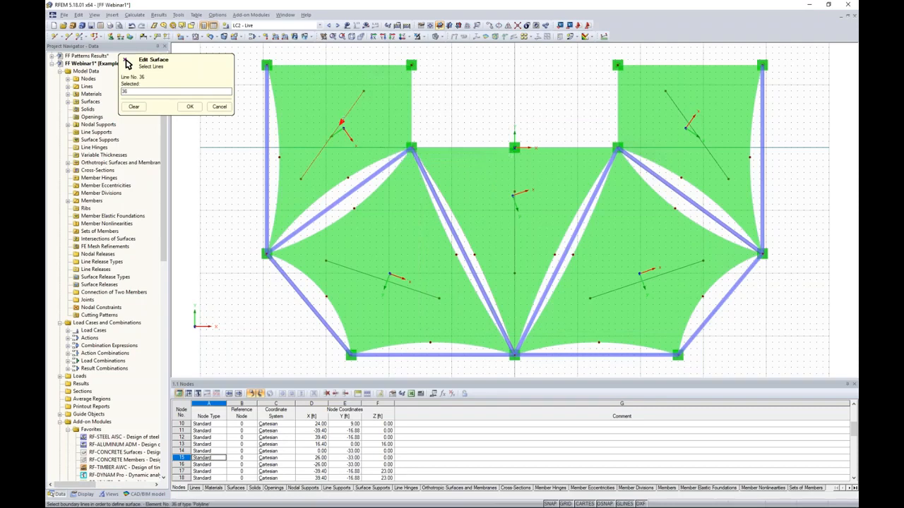
pyautogui.click(189, 106)
pyautogui.click(645, 322)
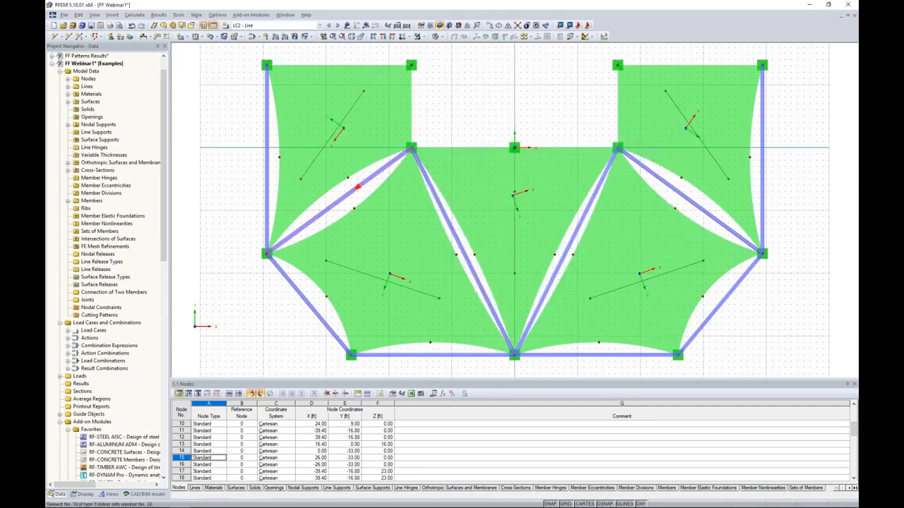
# Set the input x-axis of surface 2, the lower-left membrane, parallel to line 37.
pyautogui.scroll(3, 340, 128)
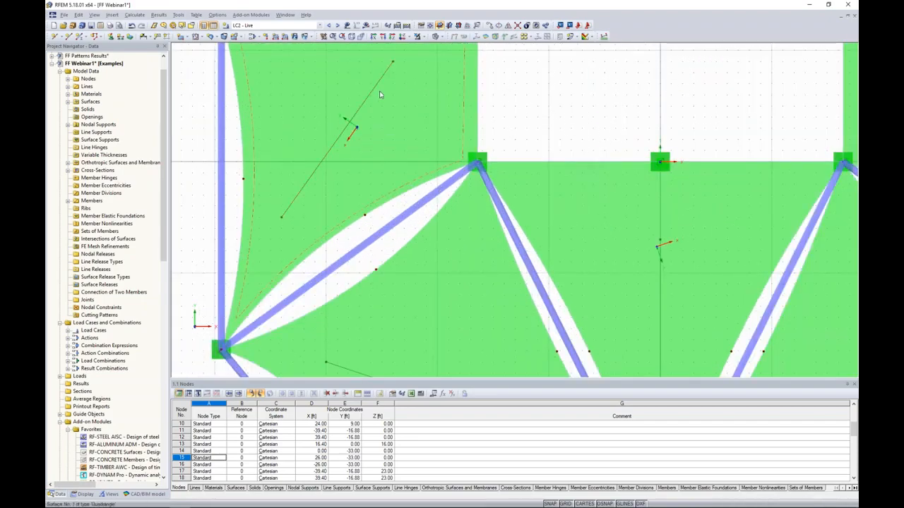
pyautogui.scroll(-4, 373, 92)
pyautogui.moveTo(493, 110); pyautogui.dragTo(455, 126, button='middle')
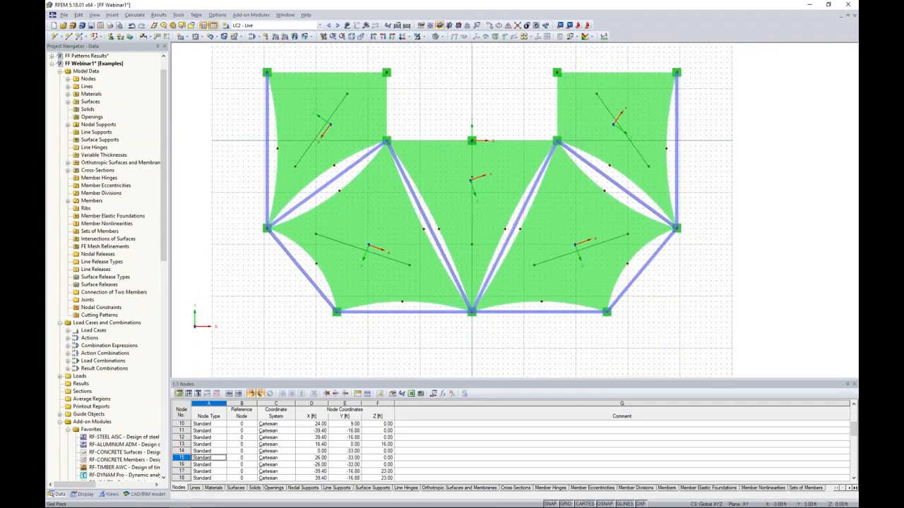
pyautogui.doubleClick(351, 224)
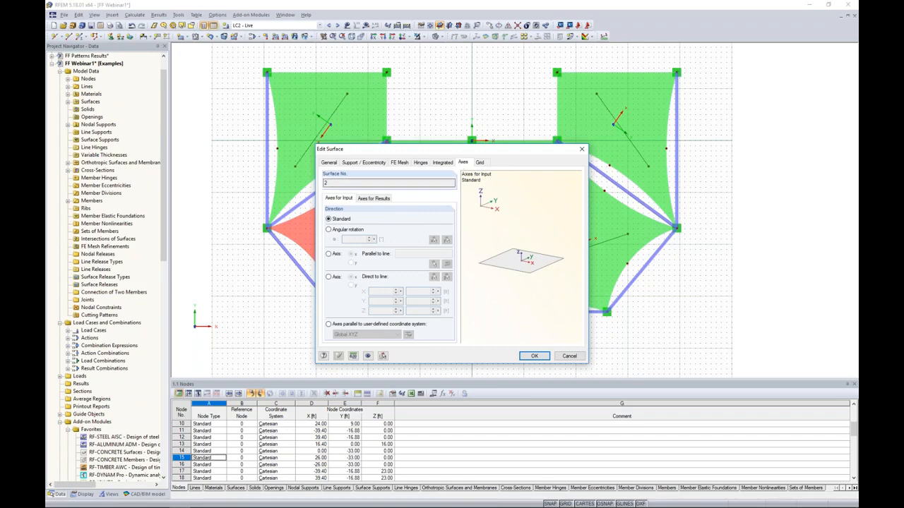
pyautogui.click(329, 253)
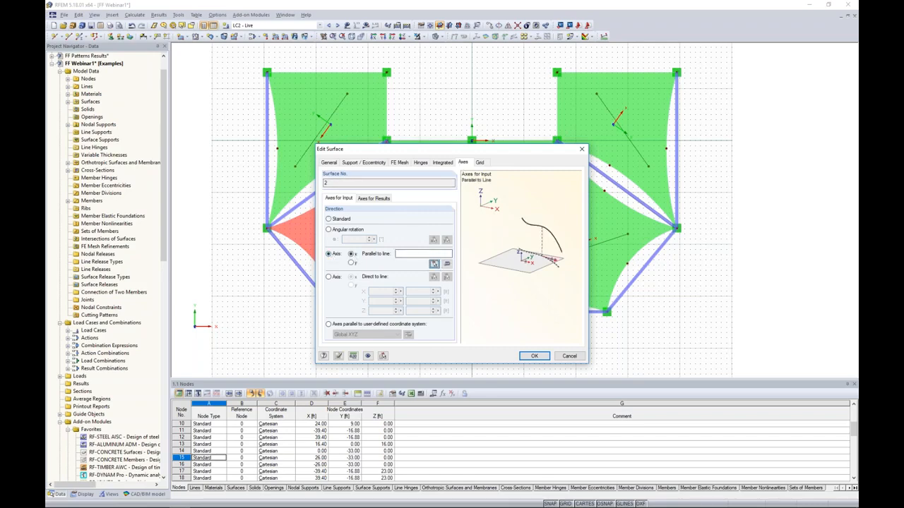
pyautogui.click(433, 263)
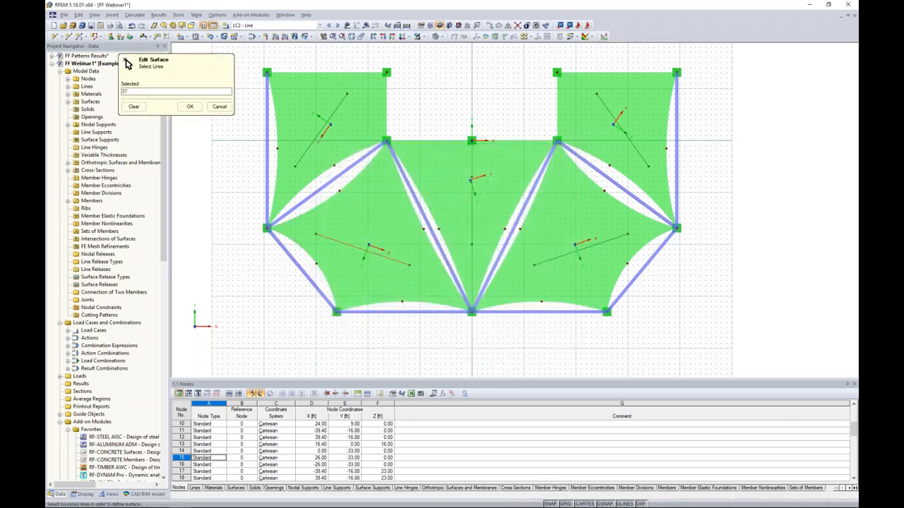
pyautogui.click(189, 105)
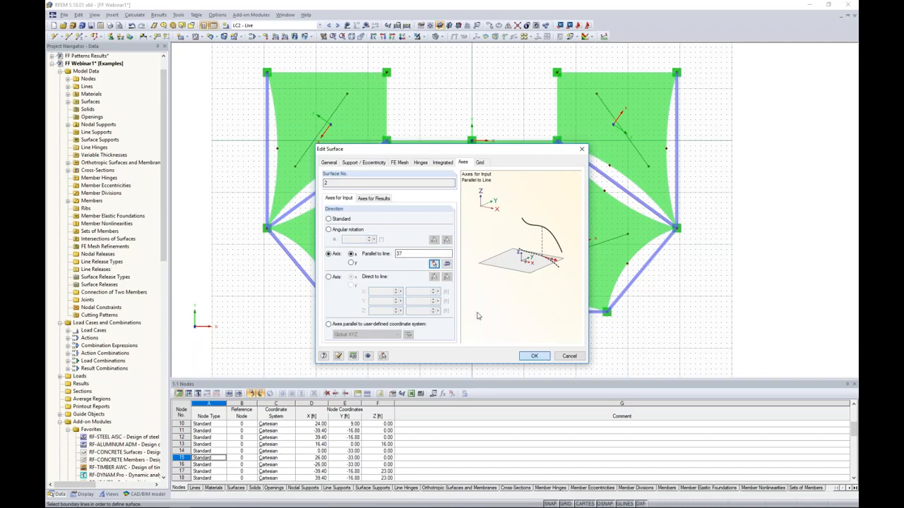
pyautogui.click(535, 356)
# Align the input x-axis of surface 3, the centre membrane, parallel to the line on its symmetry axis.
pyautogui.scroll(5, 422, 289)
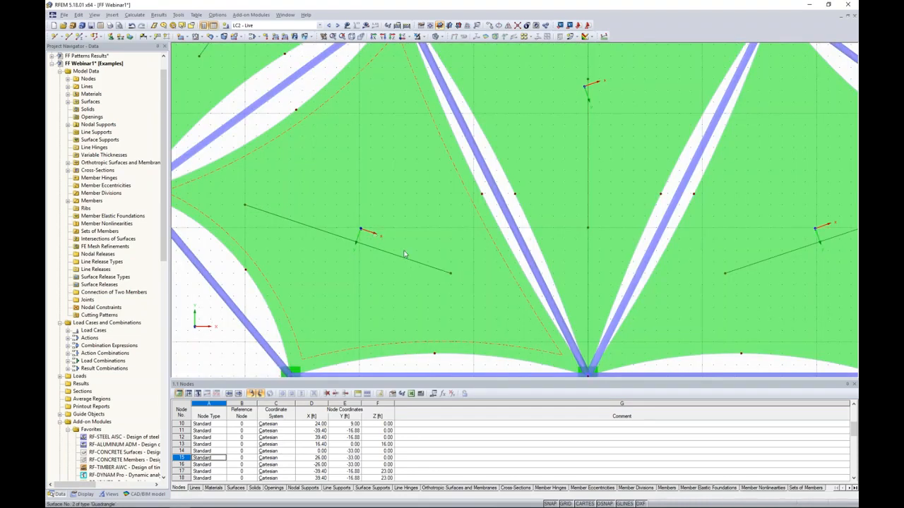
pyautogui.scroll(-2, 400, 253)
pyautogui.click(507, 168)
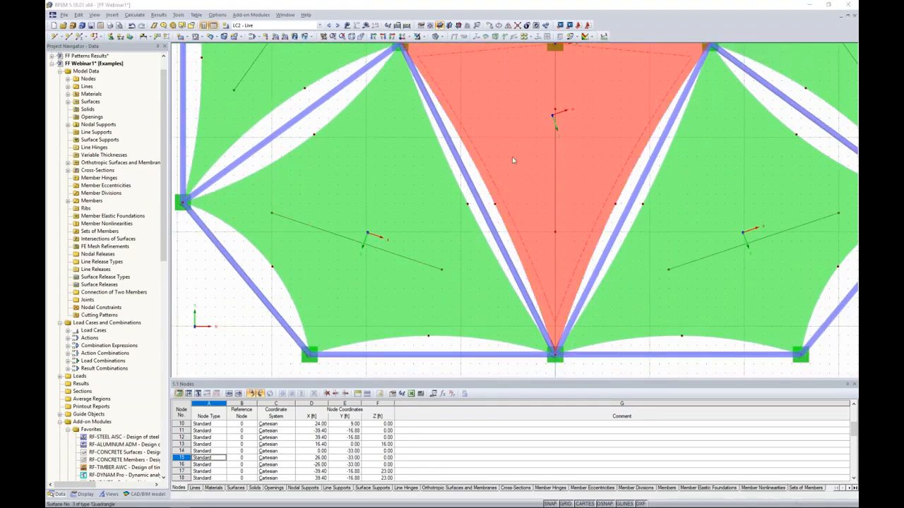
pyautogui.doubleClick(511, 157)
pyautogui.click(328, 256)
pyautogui.click(435, 263)
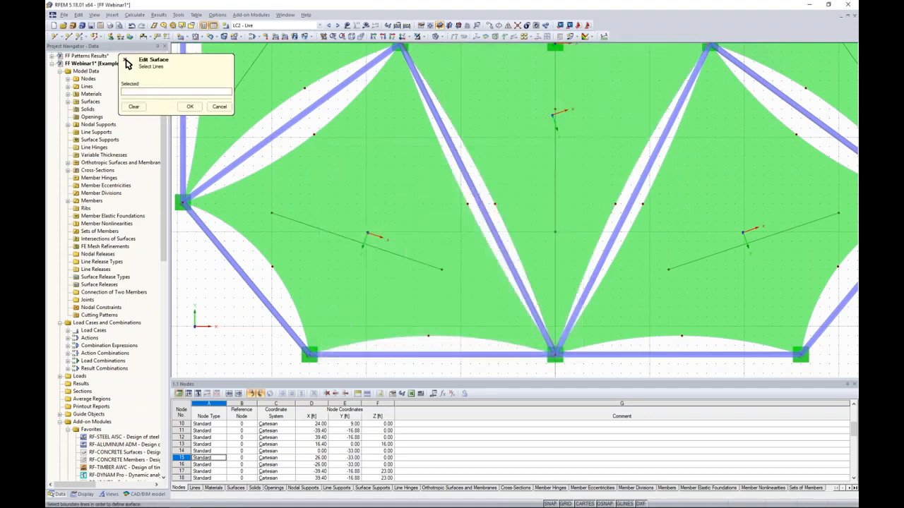
pyautogui.click(554, 168)
pyautogui.click(191, 108)
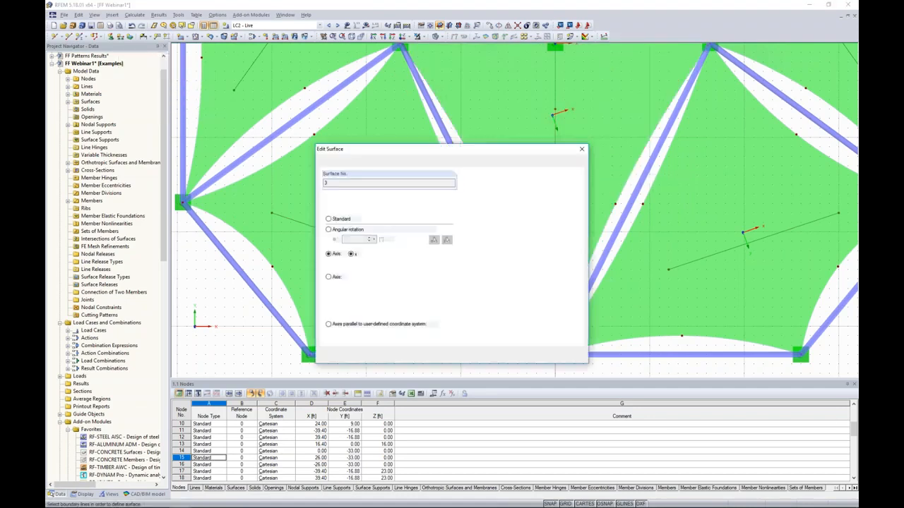
pyautogui.click(536, 356)
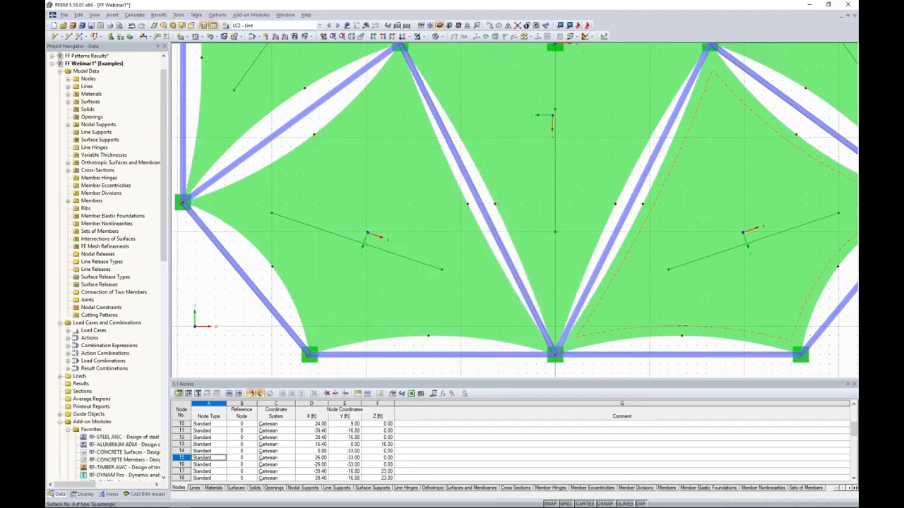
# Align the input x-axis of surface 4, the lower-right membrane, parallel to the mirrored line crossing it.
pyautogui.moveTo(709, 284); pyautogui.dragTo(620, 305, button='middle')
pyautogui.doubleClick(625, 298)
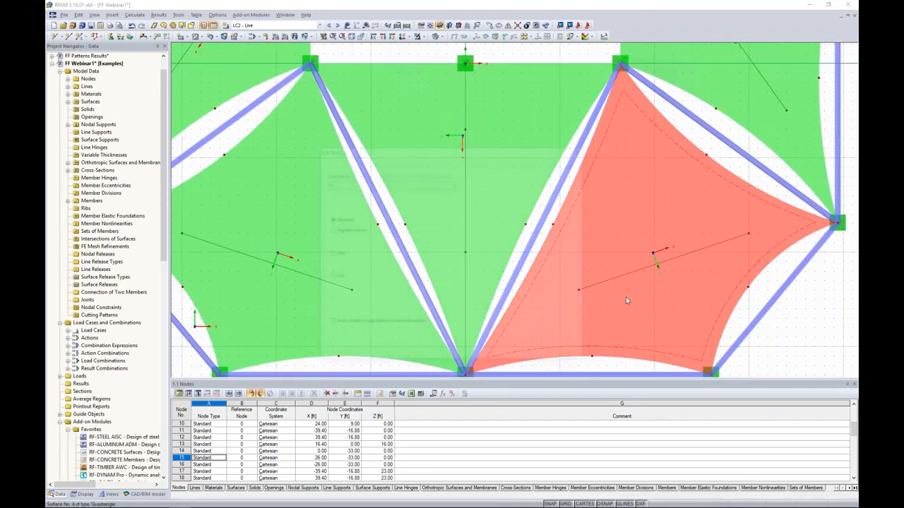
pyautogui.click(328, 254)
pyautogui.click(434, 265)
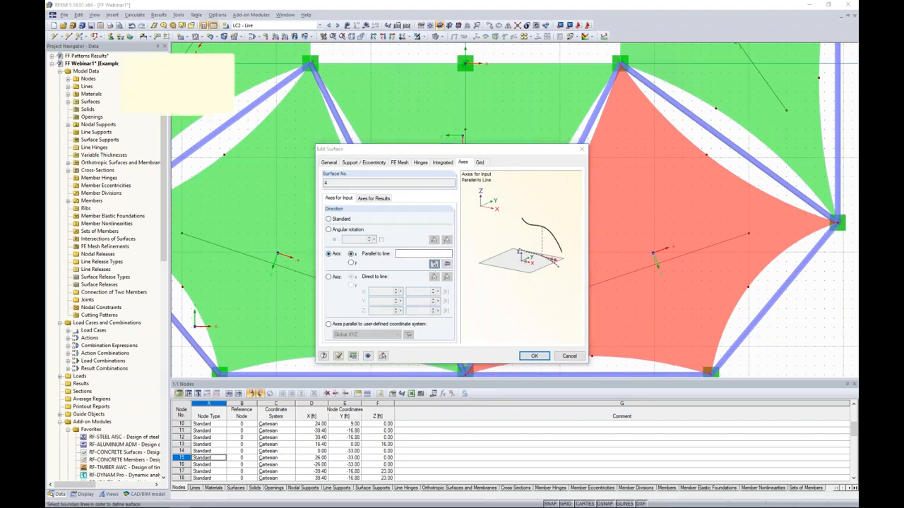
pyautogui.click(209, 127)
pyautogui.click(190, 106)
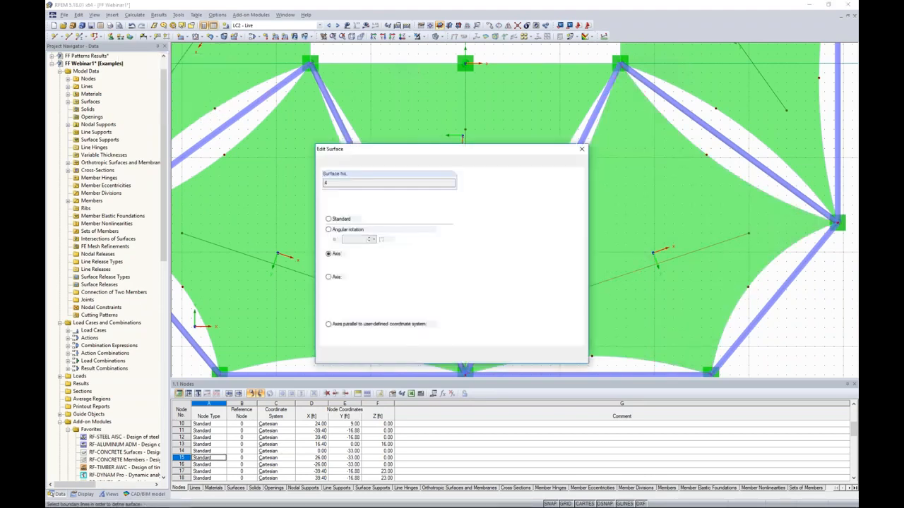
pyautogui.click(534, 356)
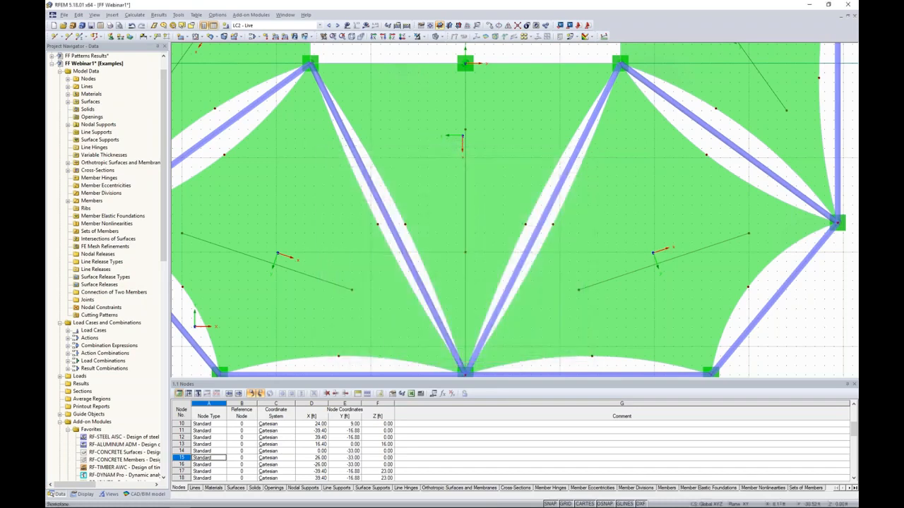
# Set the input x-axis of surface 5, the upper-right membrane, parallel to line 39.
pyautogui.moveTo(714, 178); pyautogui.dragTo(661, 265, button='middle')
pyautogui.doubleClick(634, 168)
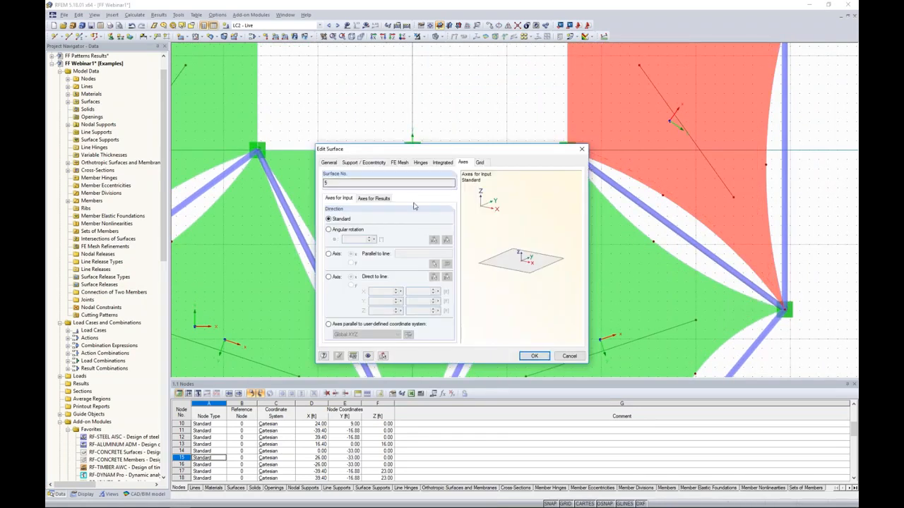
pyautogui.click(328, 255)
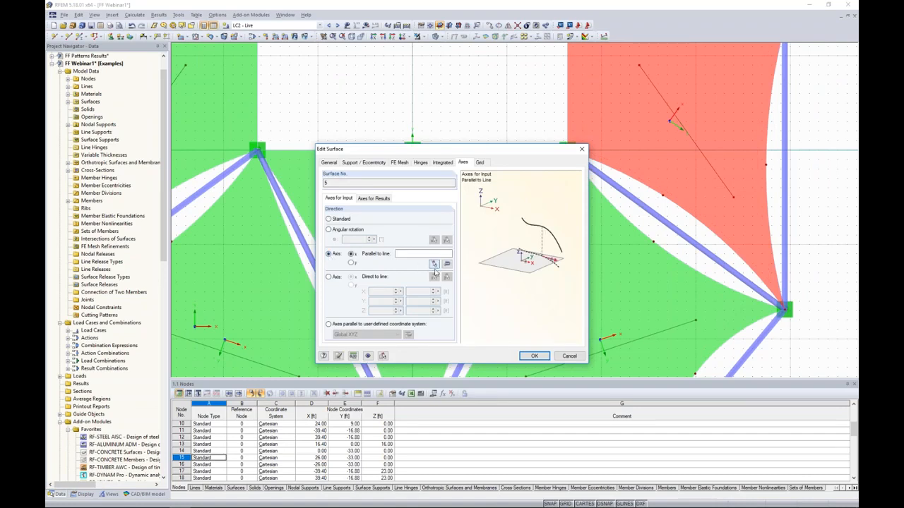
pyautogui.click(434, 264)
pyautogui.write('39')
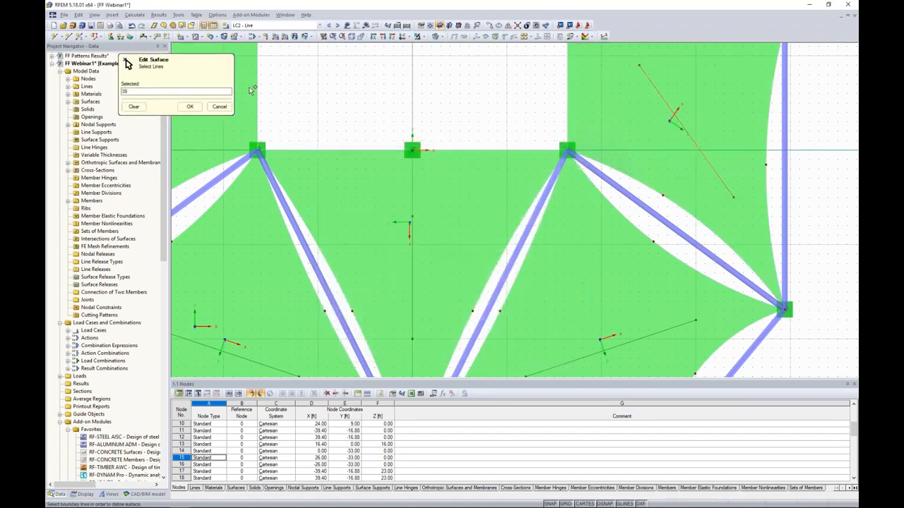
pyautogui.click(190, 107)
pyautogui.click(534, 355)
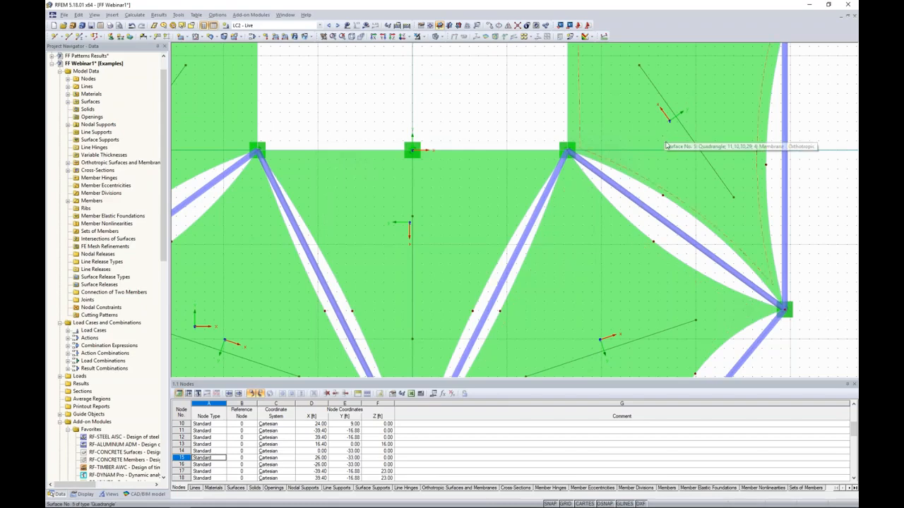
# Set the modulus of elasticity Ey of material 4, Membrane, to 44 ksi in its Orthotropic Elastic 2D model.
pyautogui.scroll(-3, 667, 146)
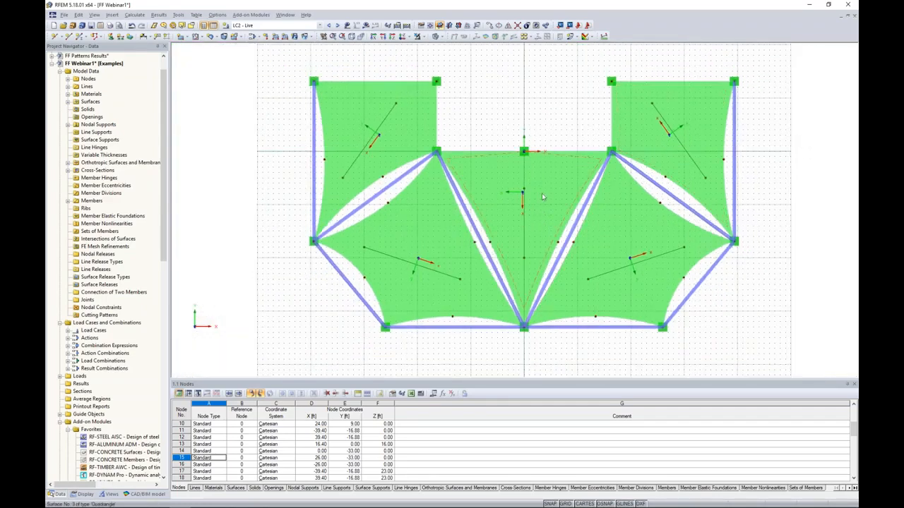
pyautogui.keyDown('ctrl'); pyautogui.moveTo(555, 353); pyautogui.dragTo(581, 107, button='middle'); pyautogui.keyUp('ctrl')
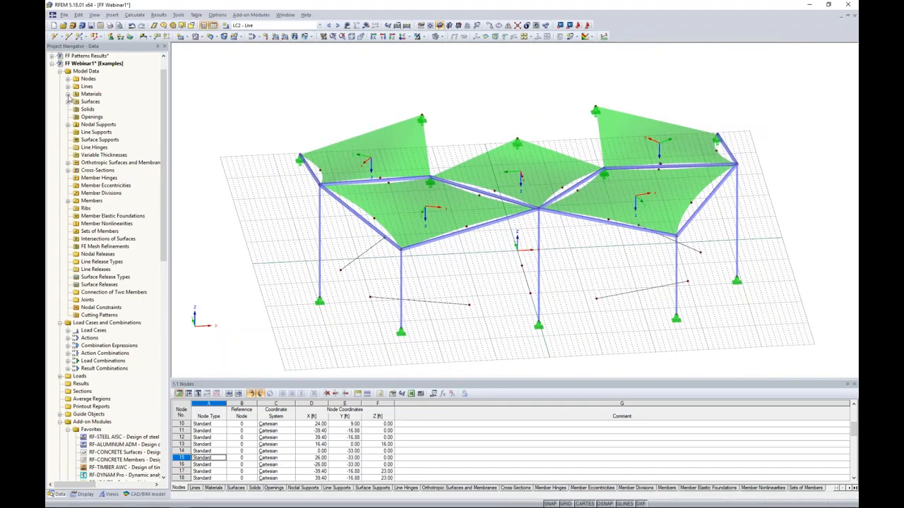
pyautogui.click(68, 95)
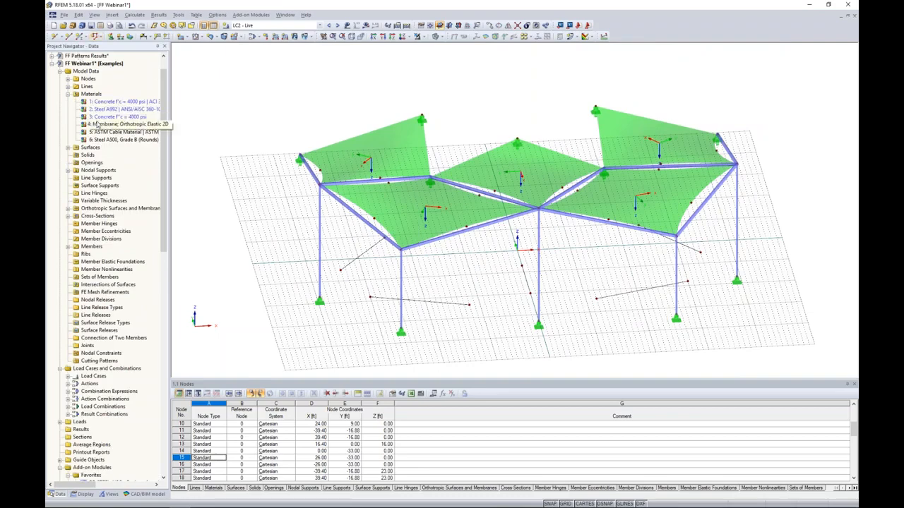
pyautogui.click(97, 124)
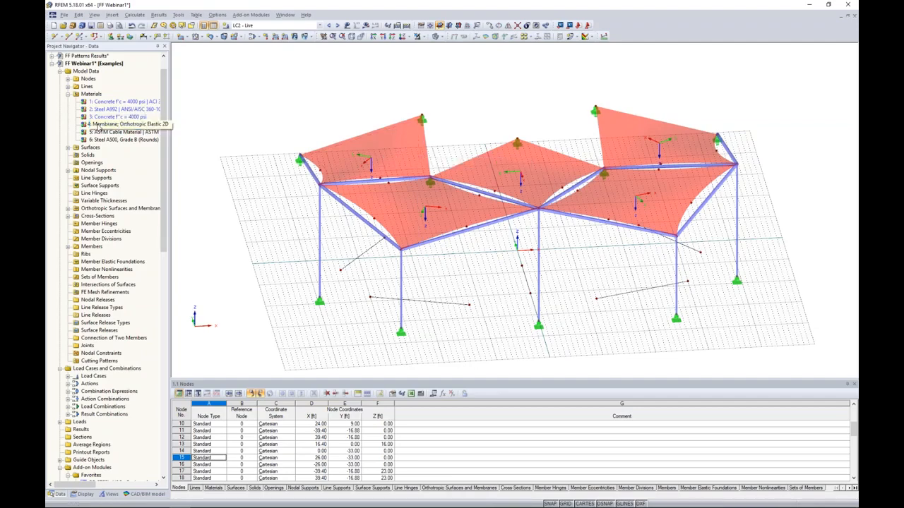
pyautogui.click(98, 125)
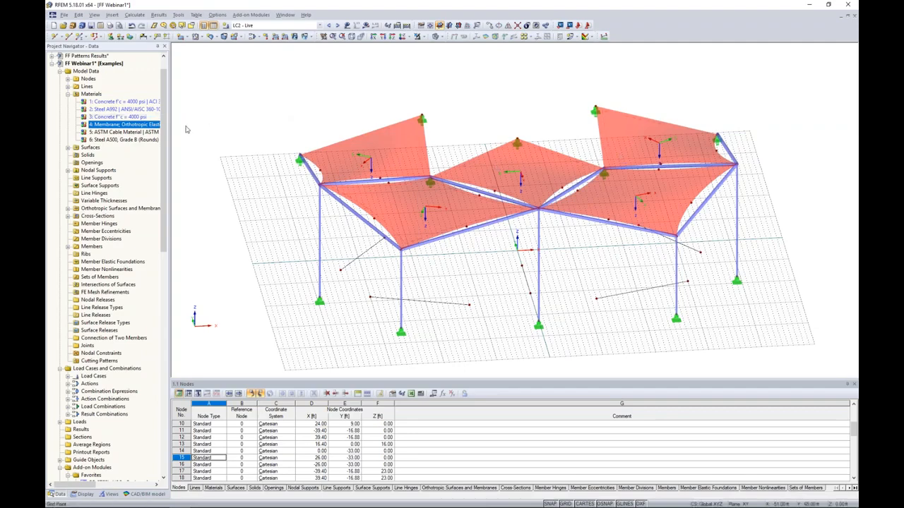
pyautogui.doubleClick(107, 125)
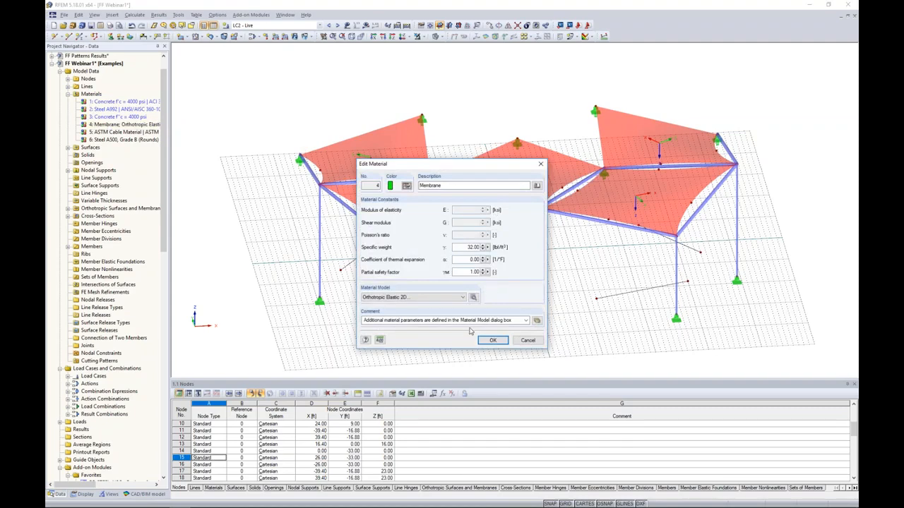
pyautogui.click(473, 297)
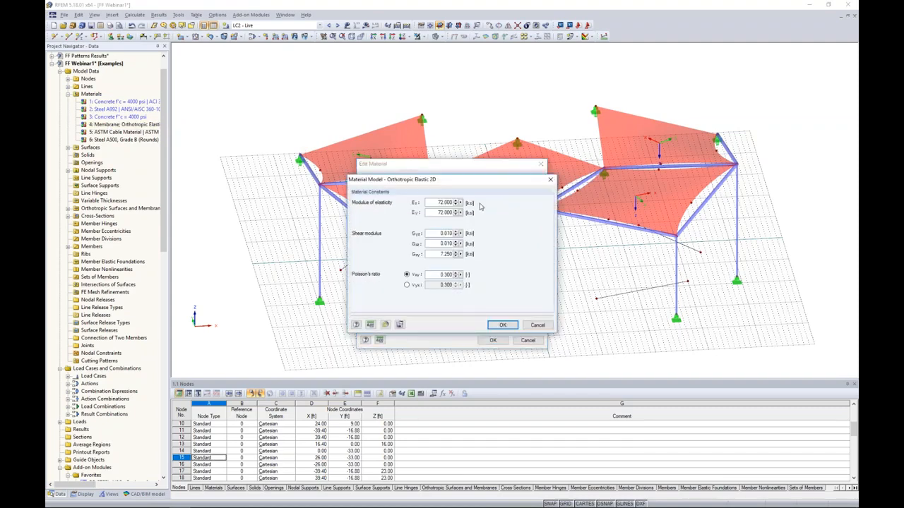
pyautogui.moveTo(436, 212); pyautogui.dragTo(474, 211)
pyautogui.write('44')
pyautogui.click(503, 326)
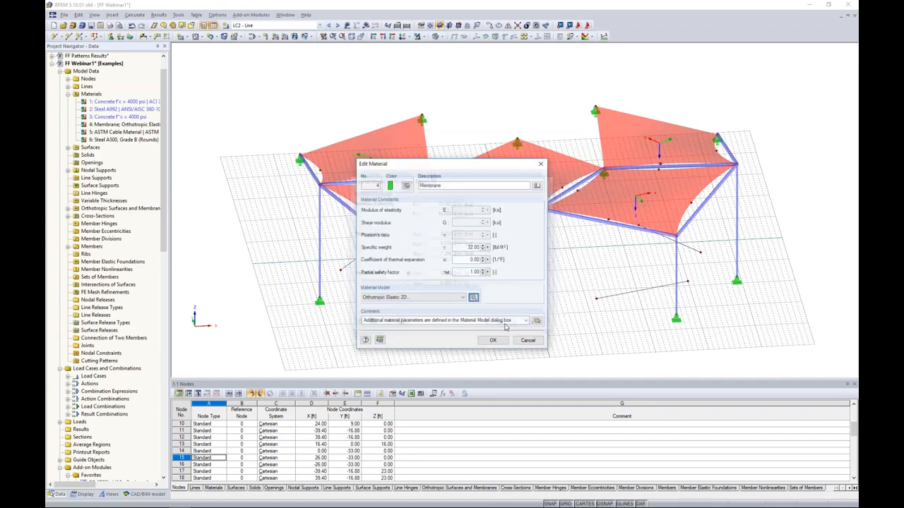
pyautogui.click(495, 341)
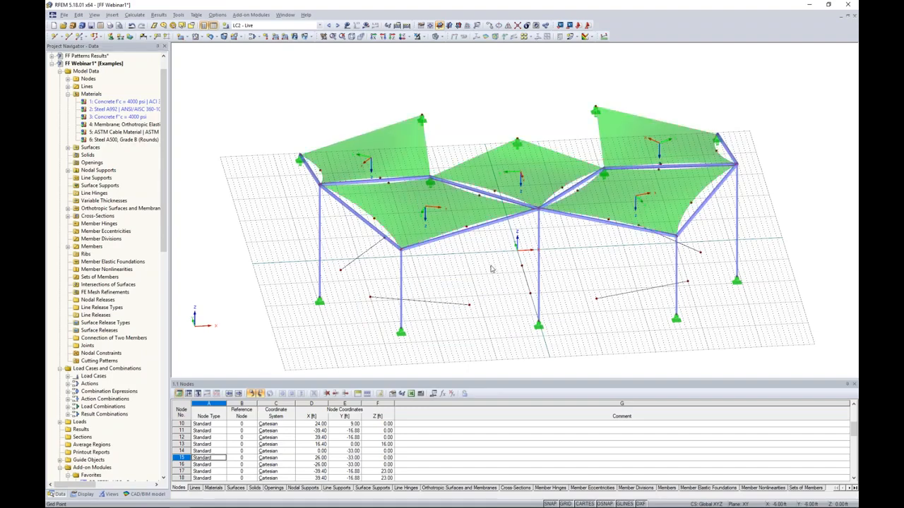
pyautogui.scroll(-1, 492, 268)
pyautogui.keyDown('ctrl'); pyautogui.moveTo(492, 269); pyautogui.dragTo(474, 272, button='middle'); pyautogui.keyUp('ctrl')
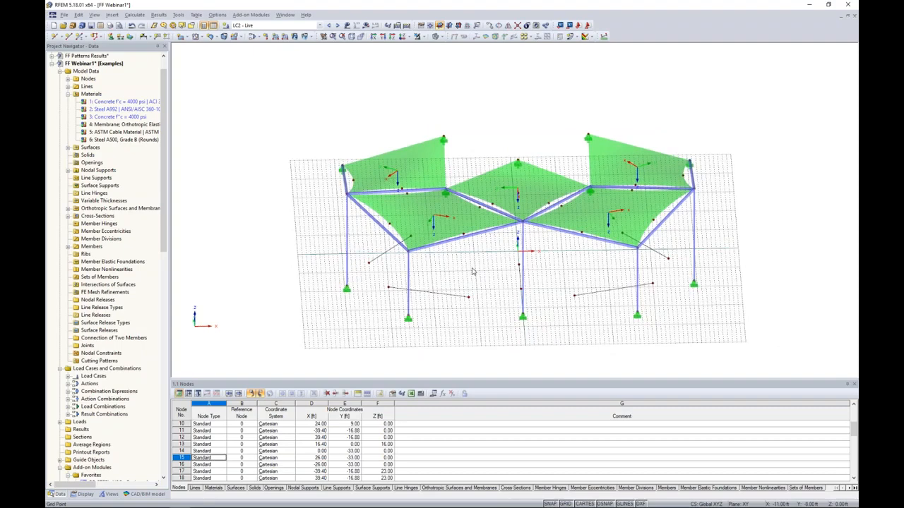
pyautogui.rightClick(454, 226)
pyautogui.click(499, 134)
# Switch to the open FF Results model.
pyautogui.click(297, 26)
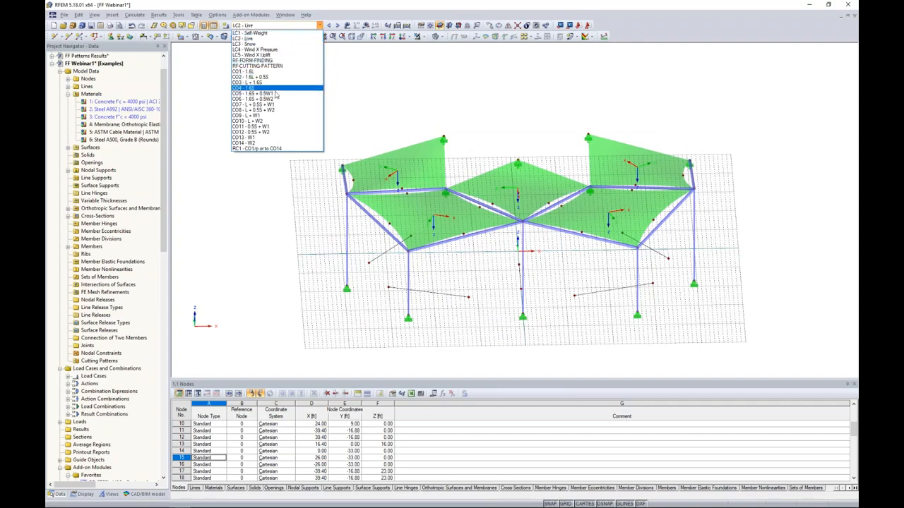
pyautogui.click(282, 22)
pyautogui.click(282, 18)
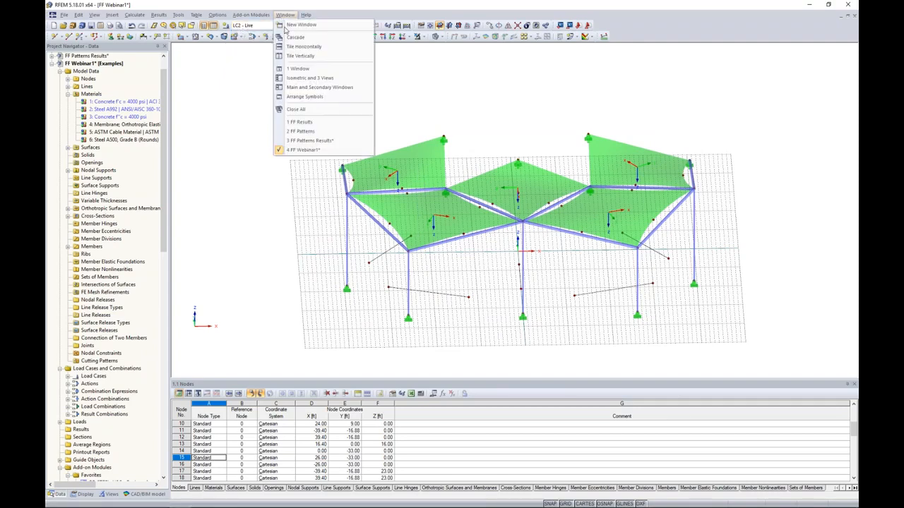
pyautogui.click(297, 123)
# Examine the canopy's global deformations u for each load combination from CO1 to CO8.
pyautogui.moveTo(164, 297); pyautogui.dragTo(163, 71)
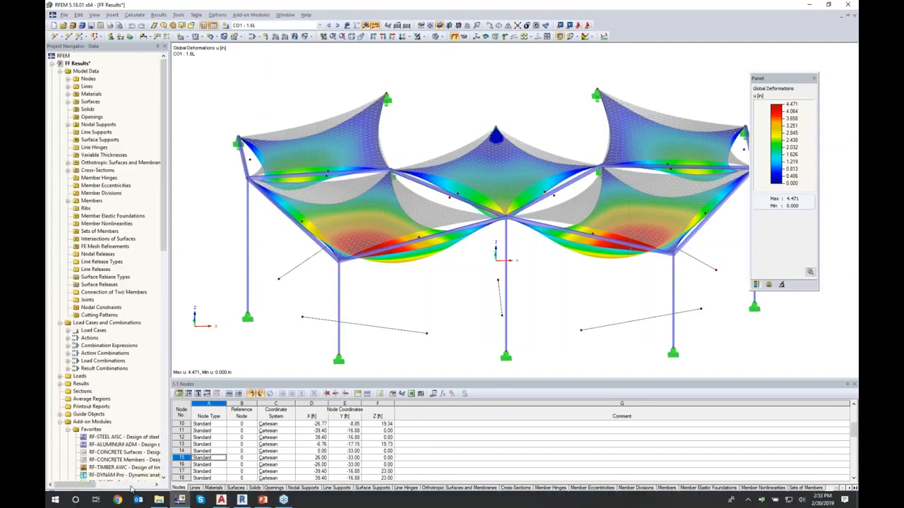
pyautogui.click(133, 494)
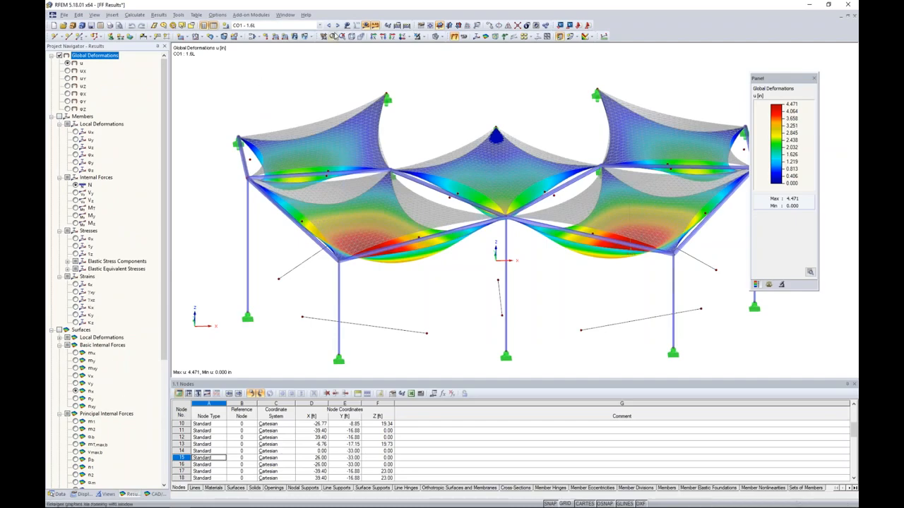
pyautogui.click(338, 26)
pyautogui.click(338, 25)
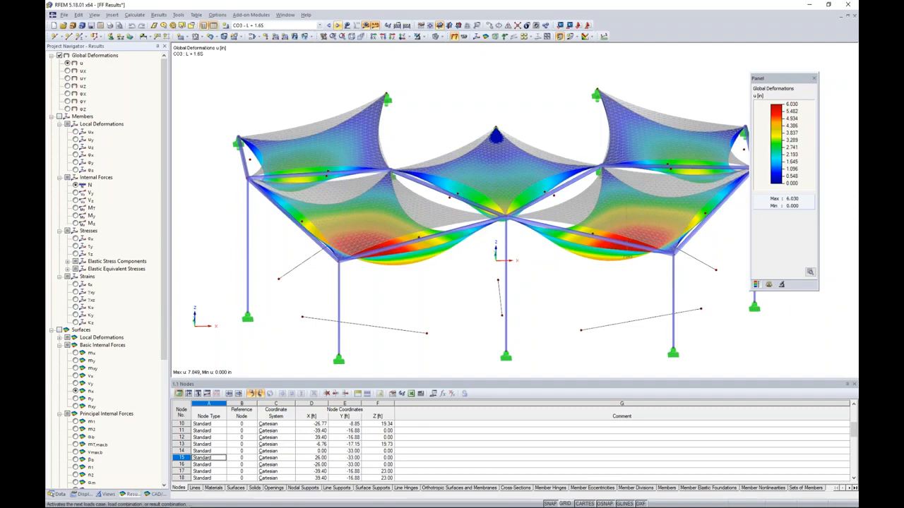
pyautogui.click(338, 25)
pyautogui.click(337, 26)
pyautogui.click(337, 26)
pyautogui.moveTo(605, 284); pyautogui.dragTo(615, 246, button='middle')
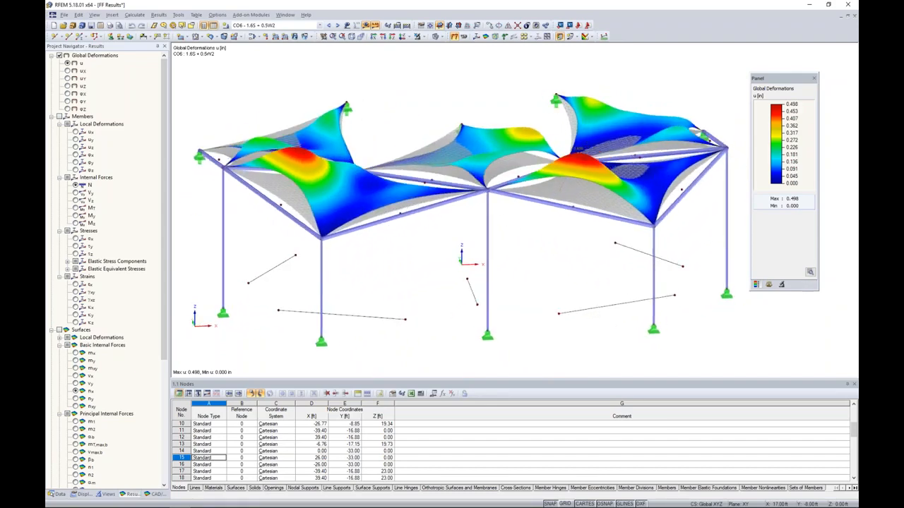
pyautogui.click(338, 25)
pyautogui.click(337, 24)
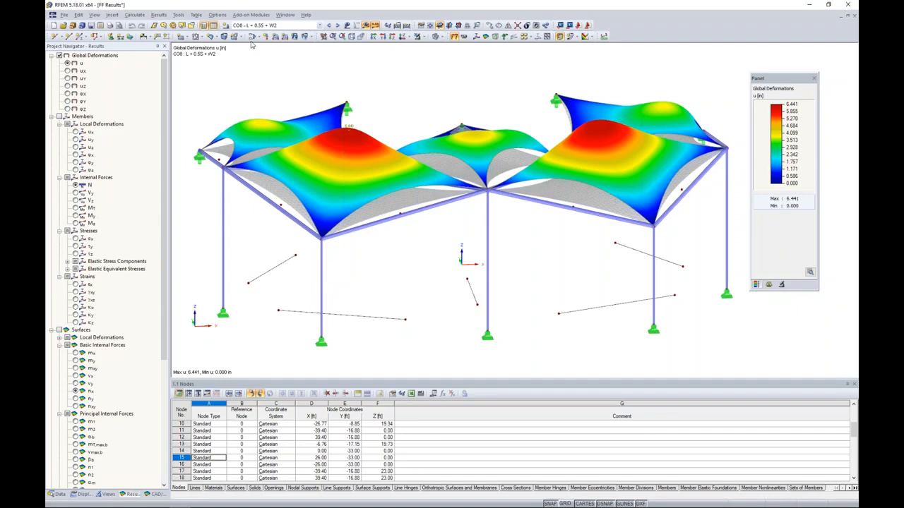
pyautogui.click(223, 267)
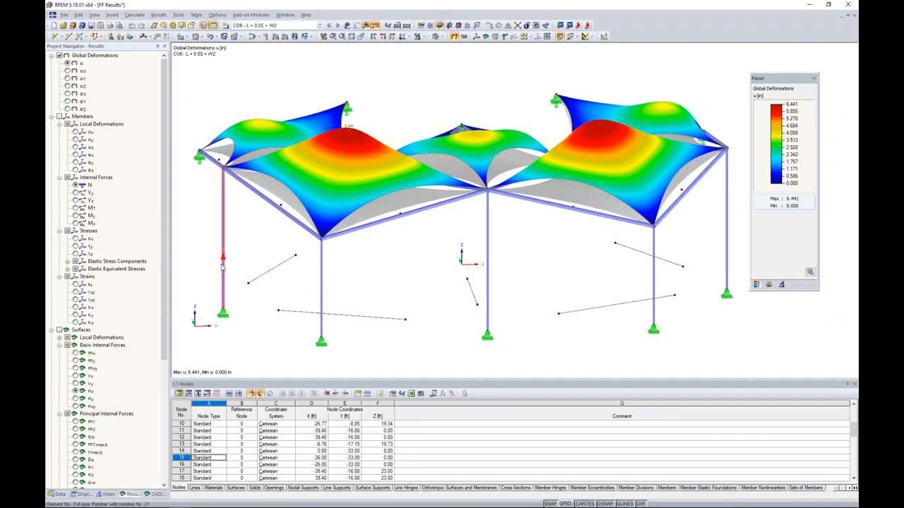
pyautogui.keyDown('ctrl'); pyautogui.moveTo(438, 267); pyautogui.dragTo(410, 263, button='middle'); pyautogui.keyUp('ctrl')
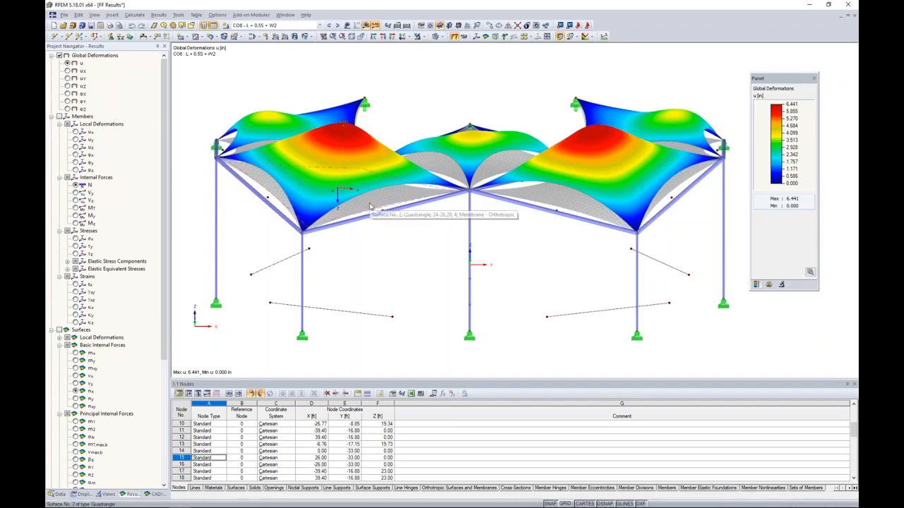
# Compare the membranes' basic internal forces n-x and n-y for load combination CO8, ending with n-x displayed.
pyautogui.click(75, 391)
pyautogui.click(75, 399)
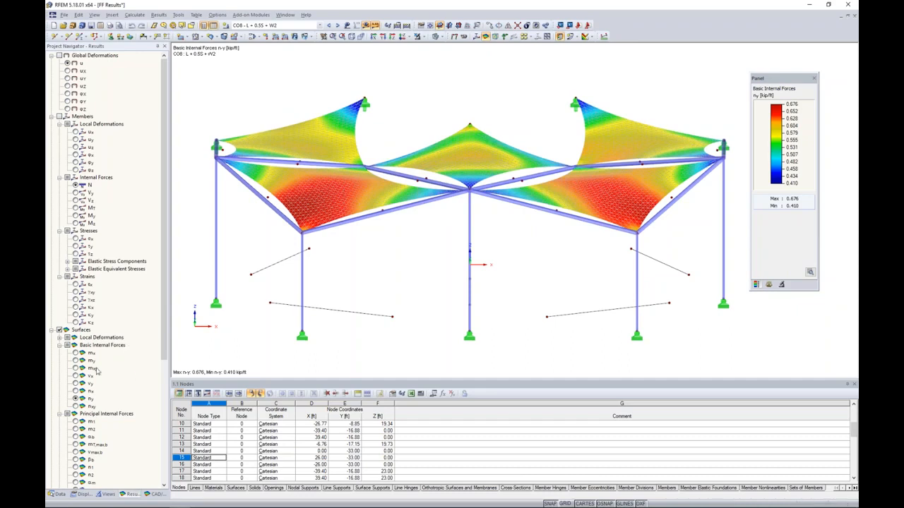
pyautogui.click(75, 390)
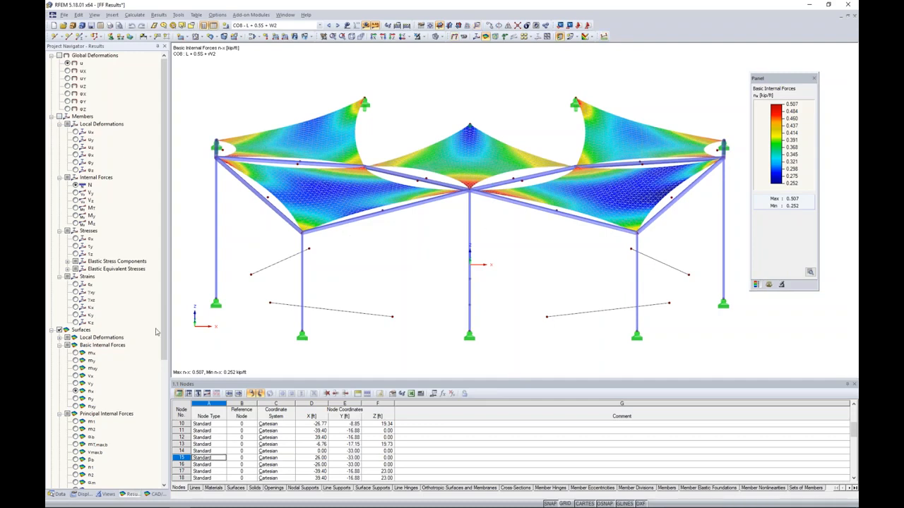
# Open the RF-STEEL AISC add-on module for steel member design in the FF Results model.
pyautogui.click(57, 494)
pyautogui.scroll(-8, 147, 284)
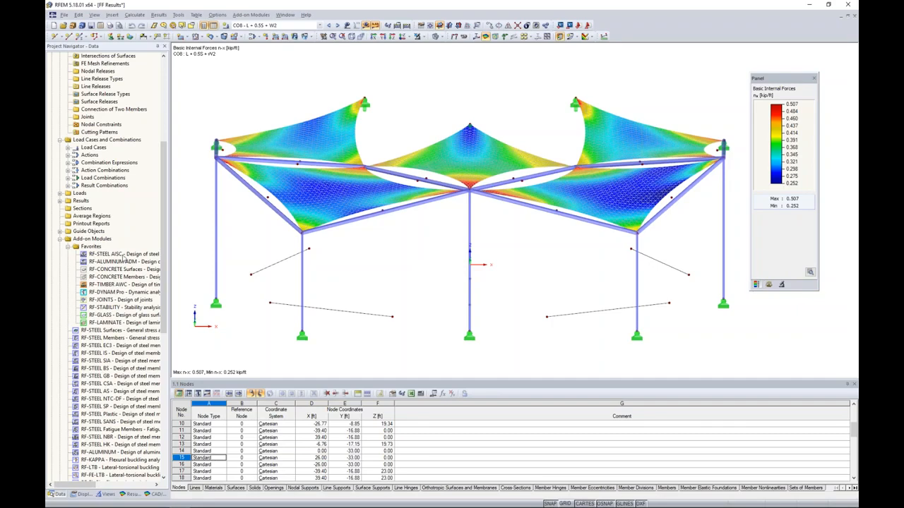
pyautogui.doubleClick(124, 255)
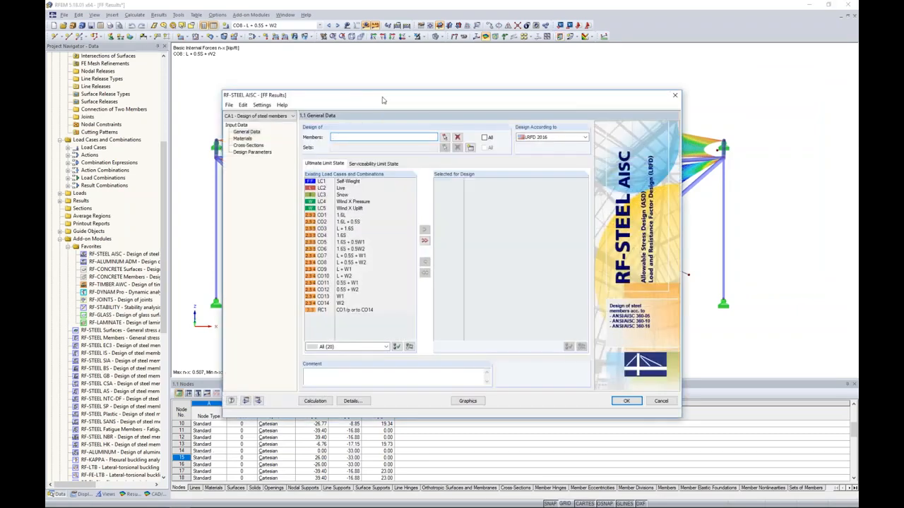
pyautogui.moveTo(396, 93); pyautogui.dragTo(425, 70)
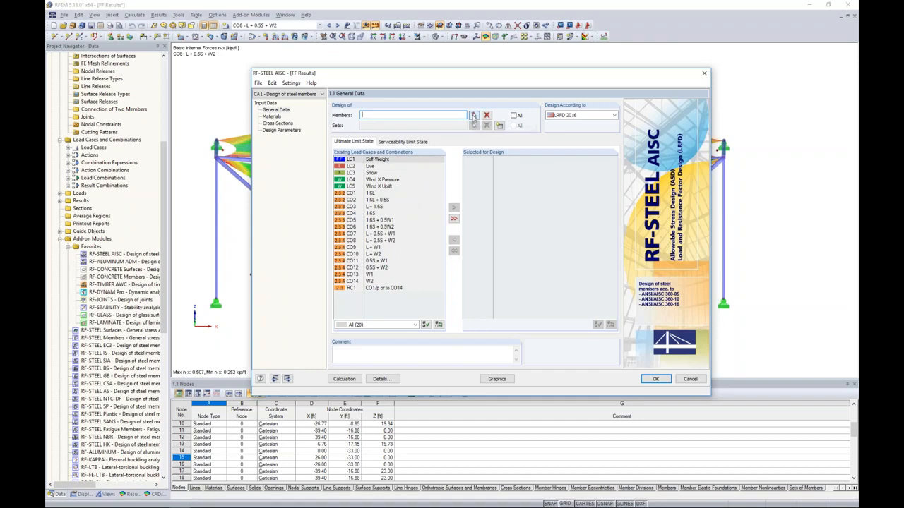
# Limit visibility to the Steel A500, Grade B (Rounds) members and choose members 21-35 for design.
pyautogui.click(473, 115)
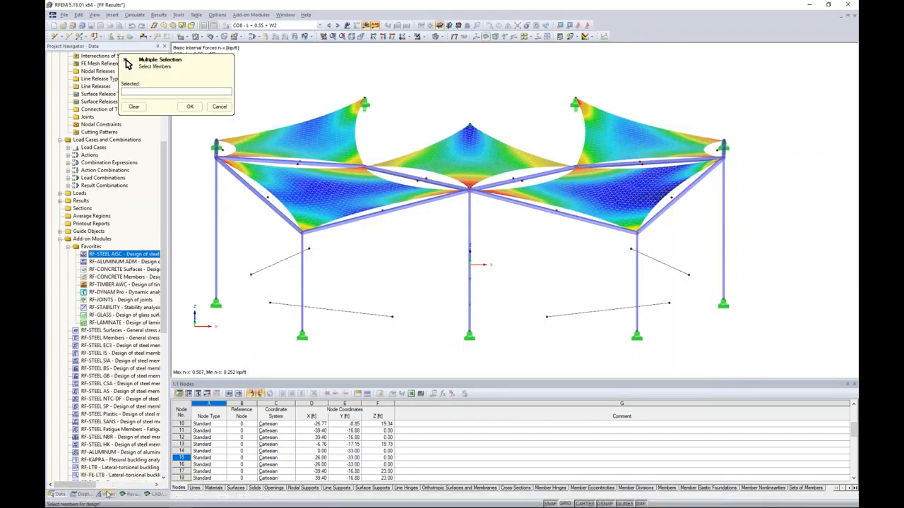
pyautogui.click(108, 493)
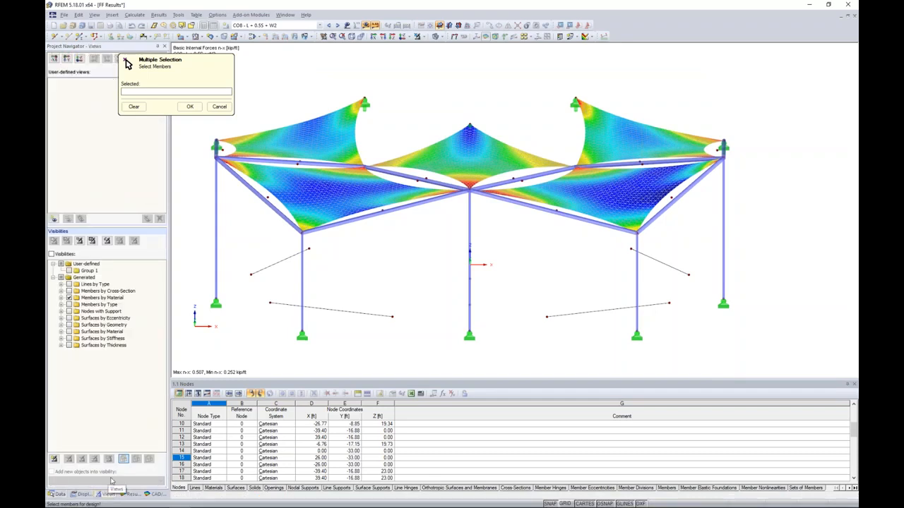
pyautogui.click(61, 297)
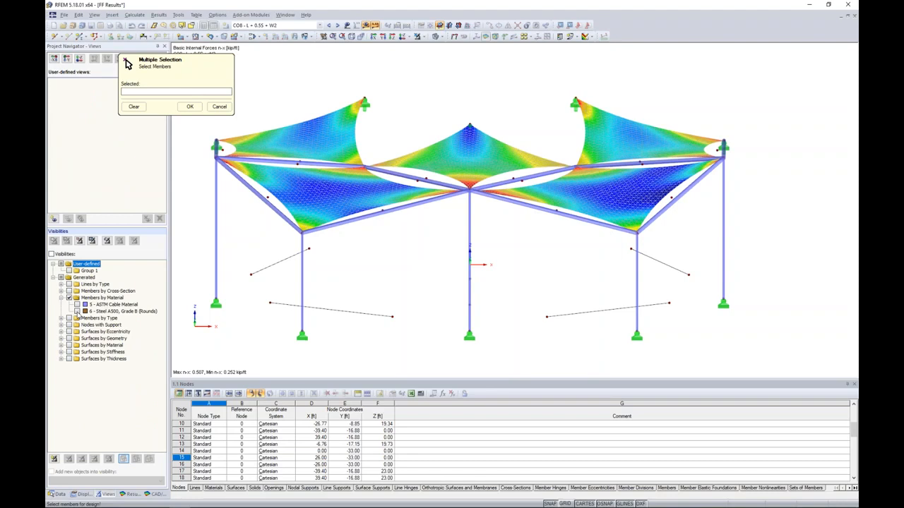
pyautogui.click(77, 311)
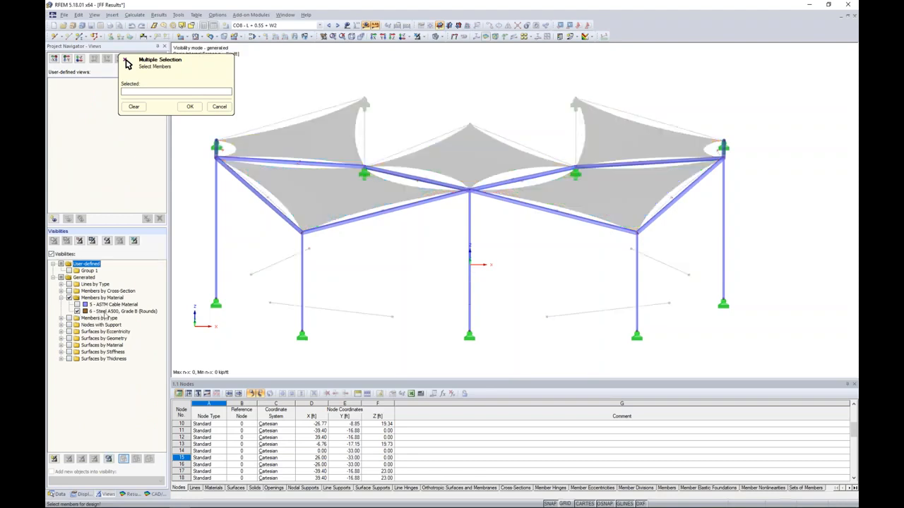
pyautogui.scroll(-2, 601, 252)
pyautogui.moveTo(749, 344); pyautogui.dragTo(267, 88)
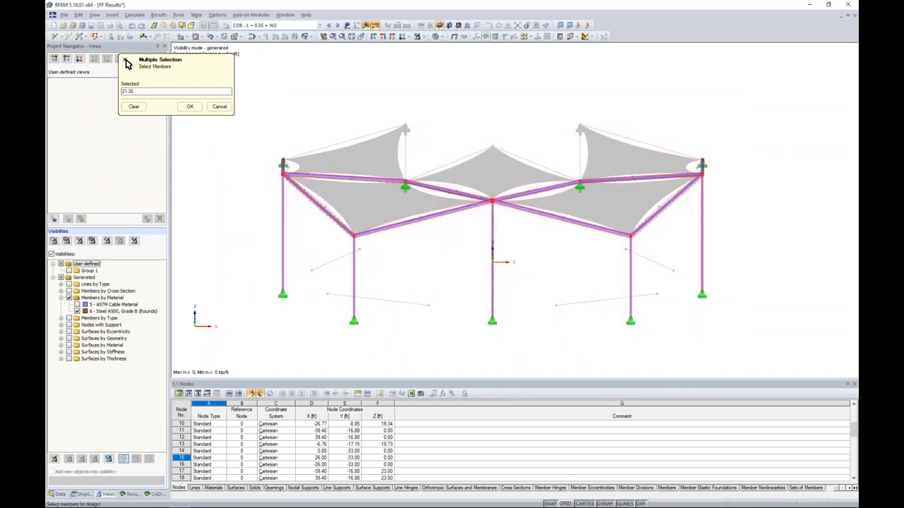
pyautogui.click(189, 105)
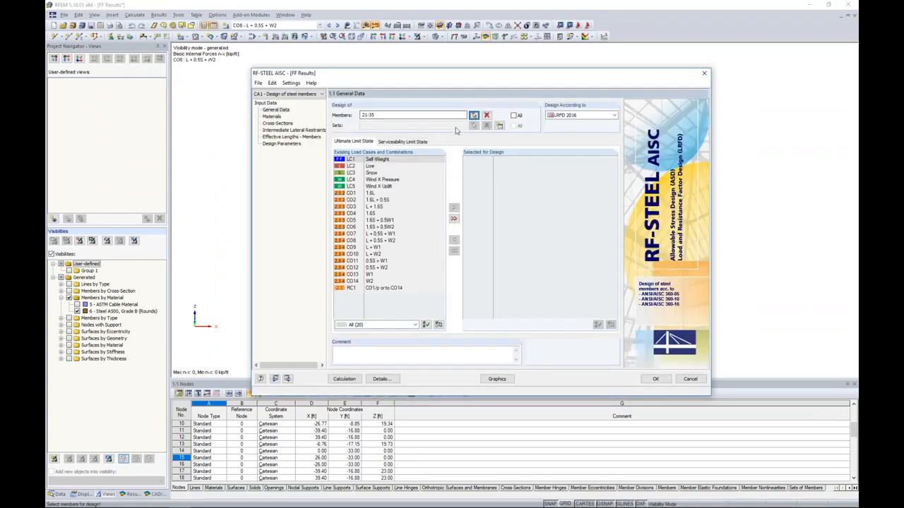
# Select load combinations CO1 to CO14 for the ultimate limit state design and set the design standard to LRFD 2016.
pyautogui.click(367, 181)
pyautogui.click(370, 193)
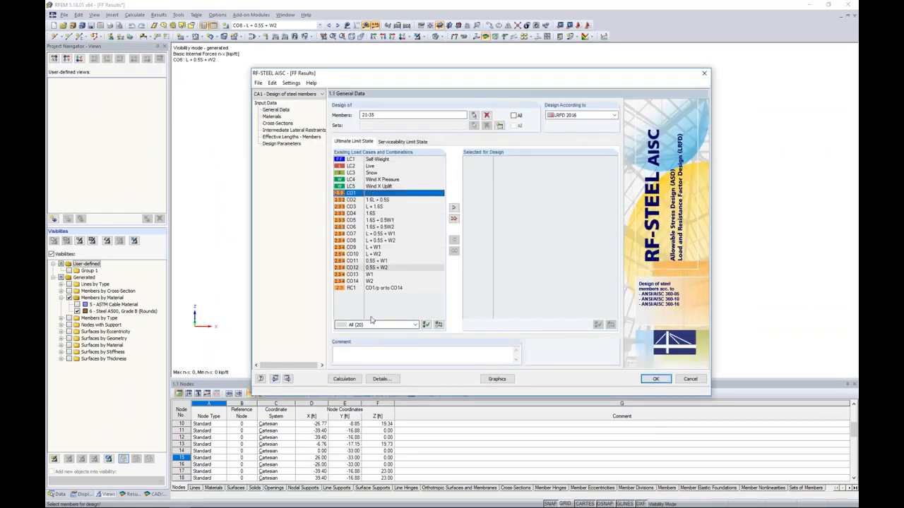
pyautogui.click(375, 282)
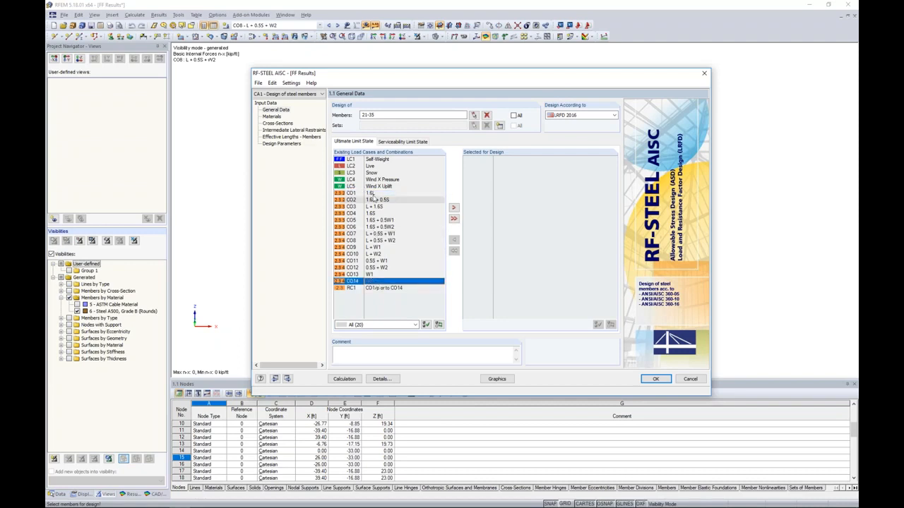
pyautogui.keyDown('shift'); pyautogui.click(373, 194); pyautogui.keyUp('shift')
pyautogui.click(453, 208)
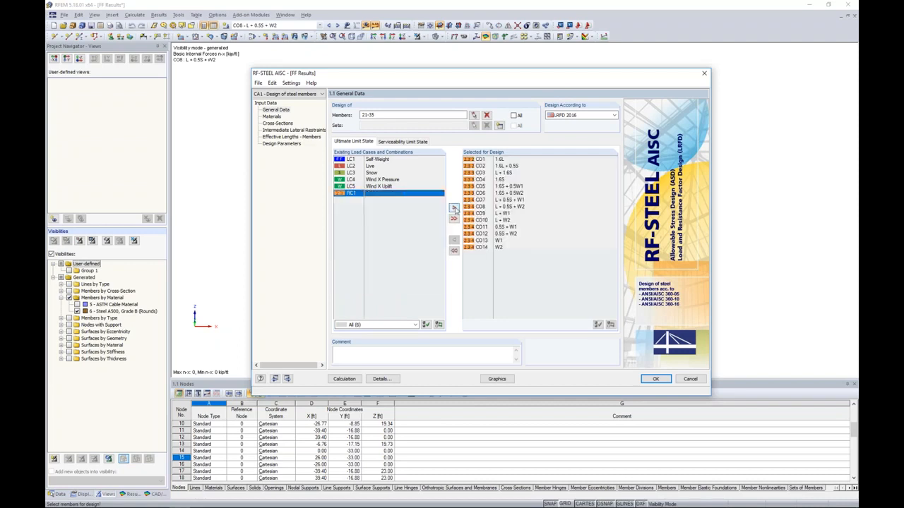
pyautogui.click(594, 115)
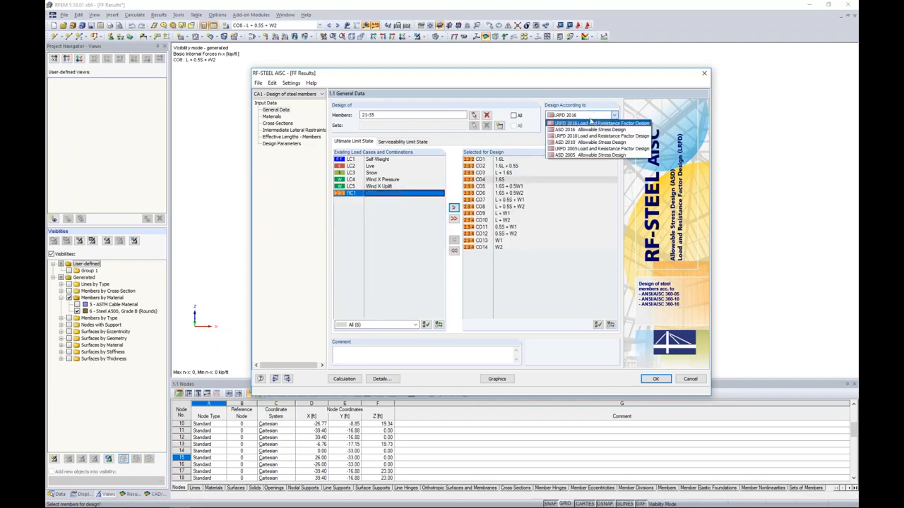
pyautogui.click(588, 125)
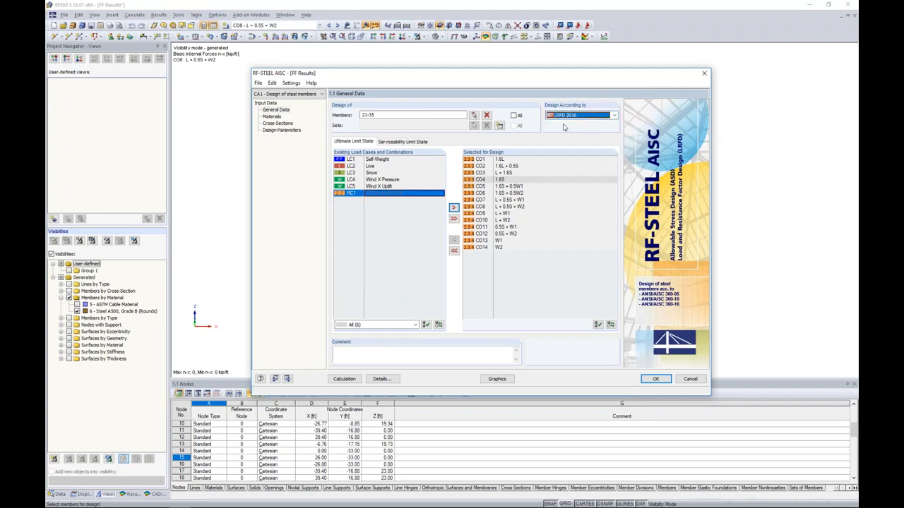
# Review the Steel A500, Grade B (Rounds) material properties, the Round HSS cross-sections and the members' effective lengths.
pyautogui.click(272, 117)
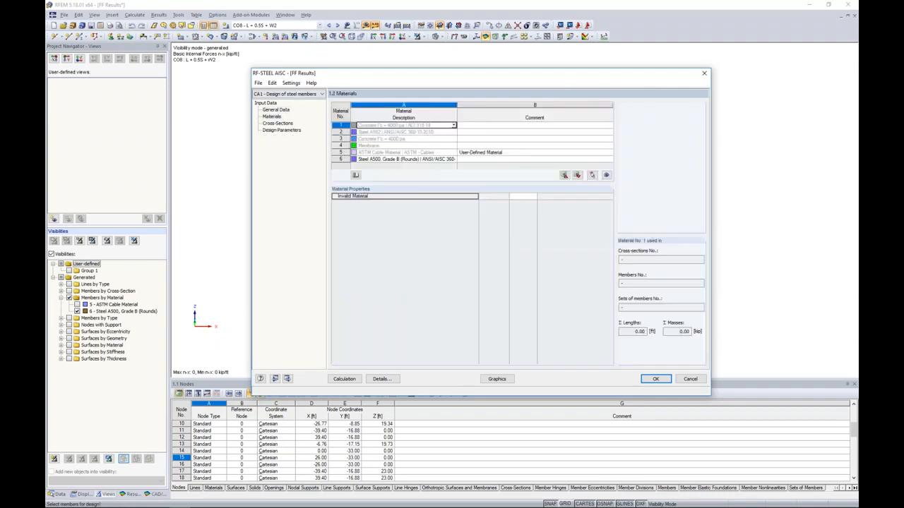
pyautogui.click(278, 122)
pyautogui.click(275, 110)
pyautogui.click(272, 116)
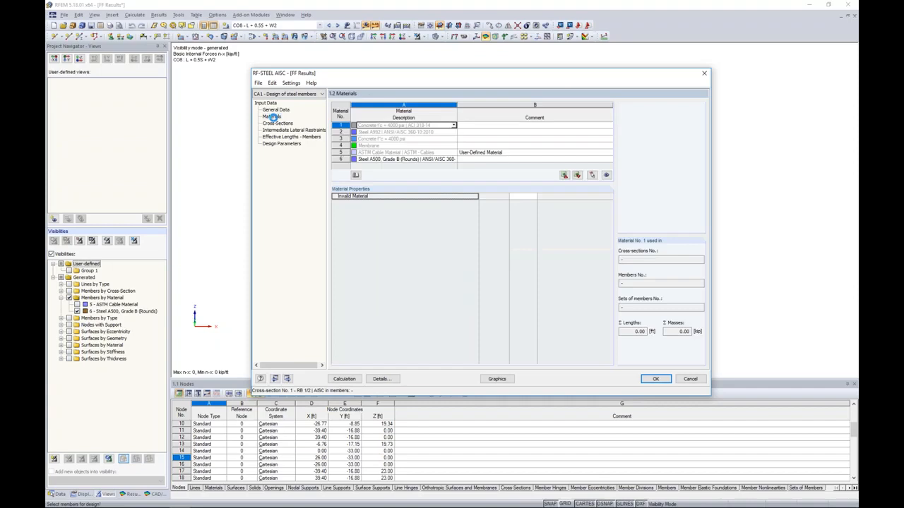
pyautogui.click(368, 159)
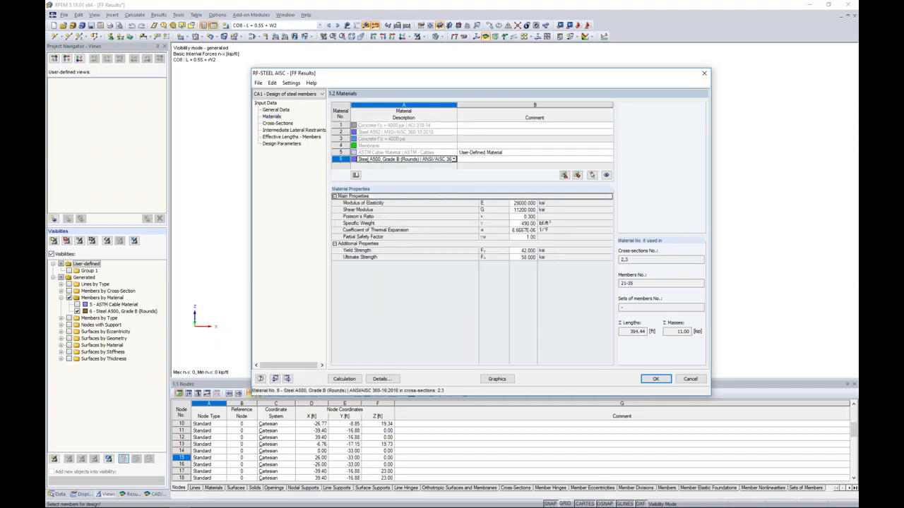
pyautogui.click(287, 124)
pyautogui.click(388, 139)
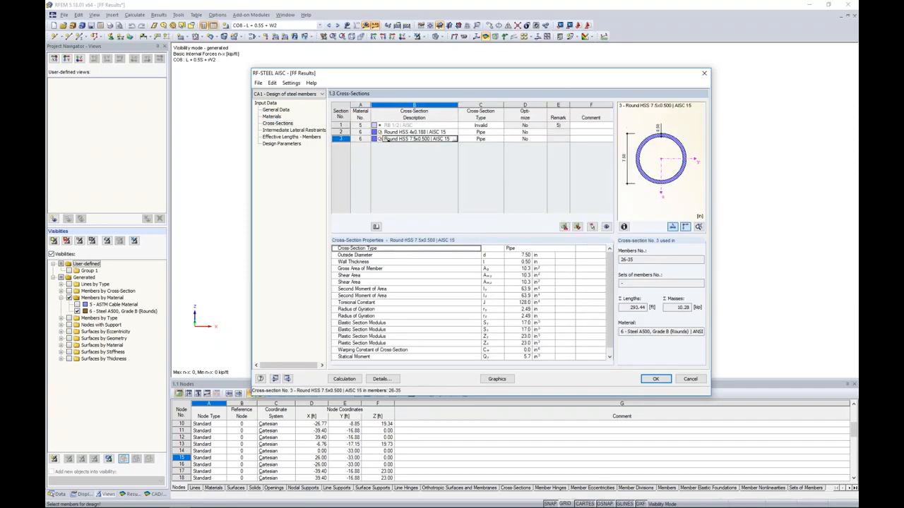
pyautogui.click(310, 137)
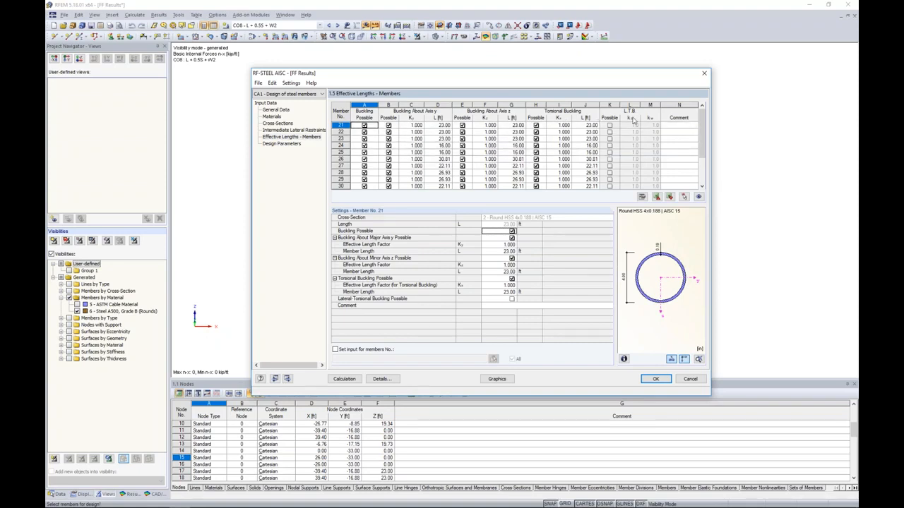
# Calculate the steel member design and list the results by member, keeping the canopy model in view.
pyautogui.click(345, 379)
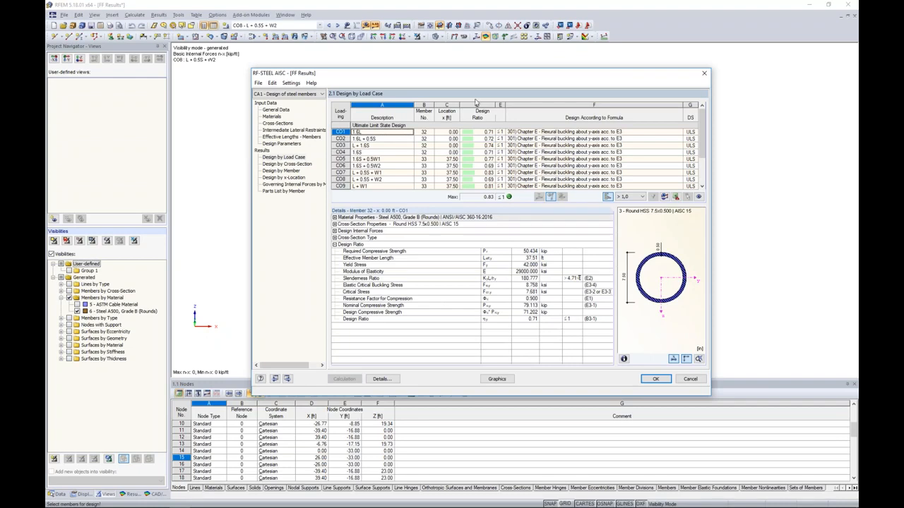
pyautogui.moveTo(467, 79); pyautogui.dragTo(429, 233)
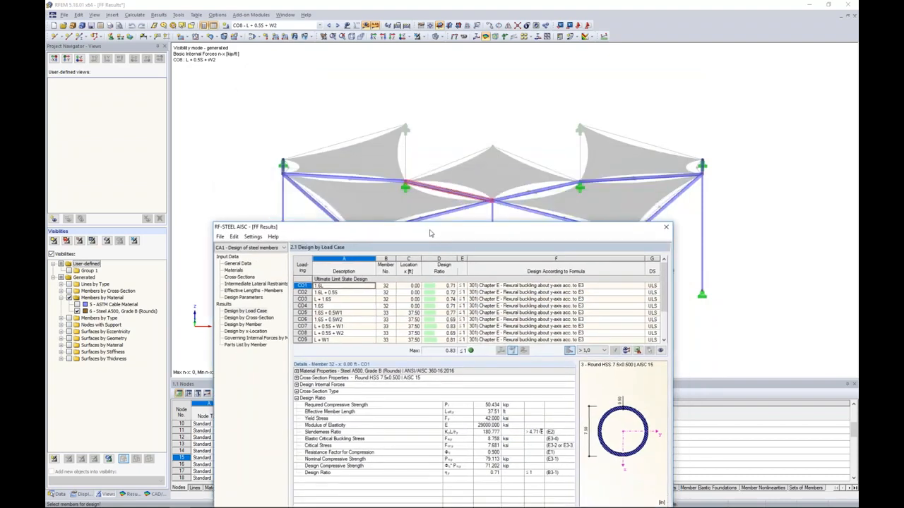
pyautogui.click(243, 324)
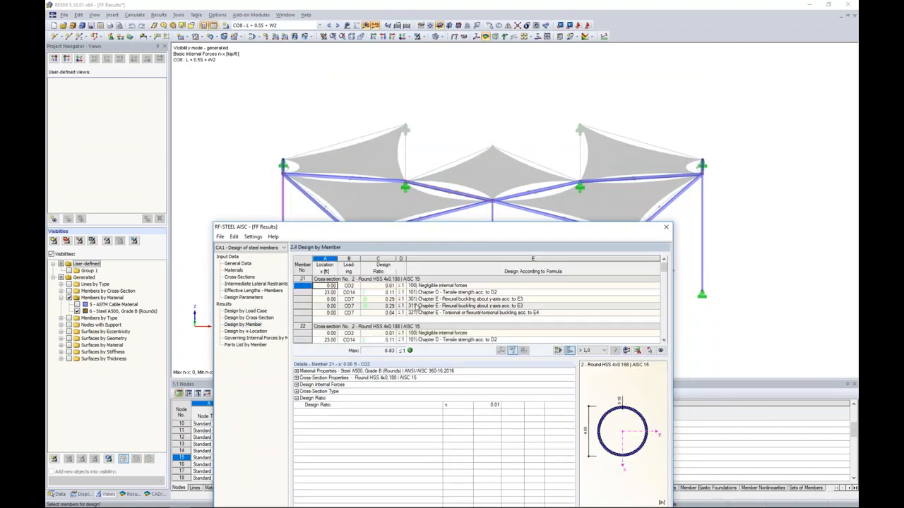
# Examine the governing buckling checks of members 24 to 27 in the by-member results and locate each member in the model.
pyautogui.scroll(-2, 441, 307)
pyautogui.click(446, 313)
pyautogui.moveTo(442, 230); pyautogui.dragTo(435, 322)
pyautogui.scroll(-3, 448, 379)
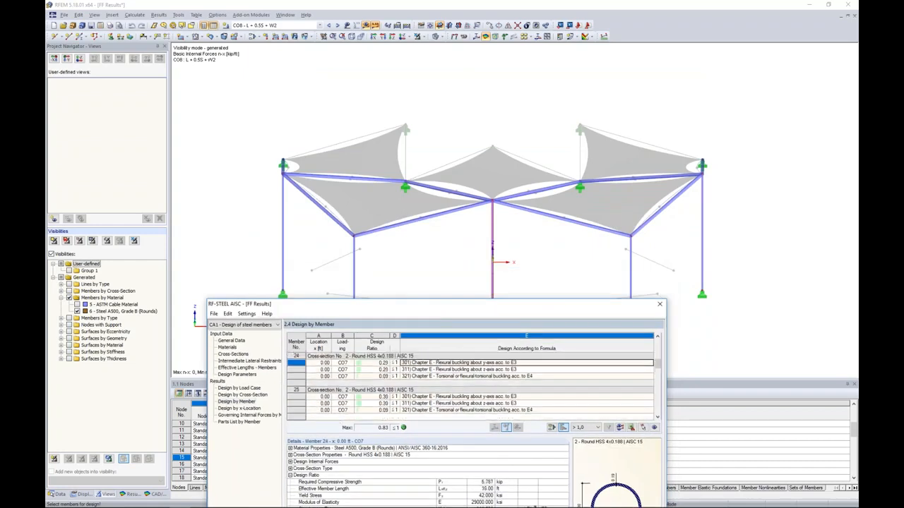
pyautogui.click(448, 376)
pyautogui.scroll(-1, 448, 380)
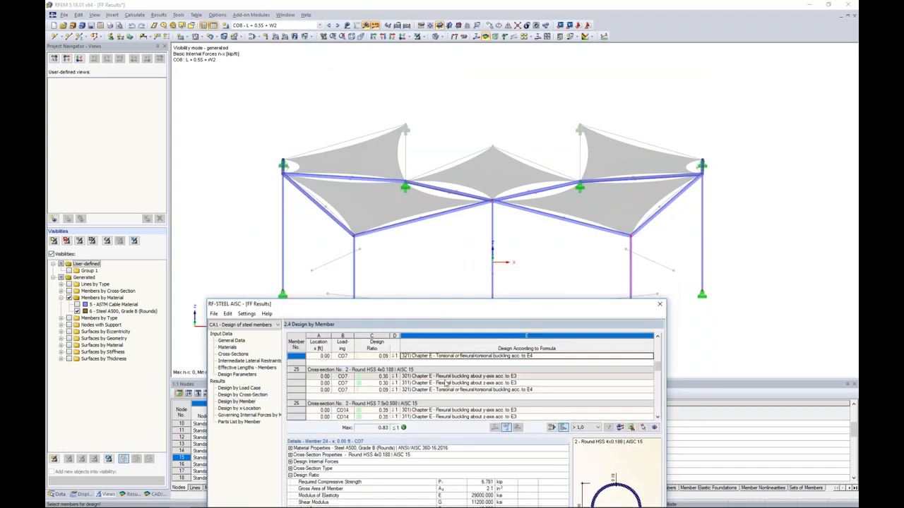
pyautogui.click(447, 384)
pyautogui.scroll(-1, 447, 383)
pyautogui.click(446, 396)
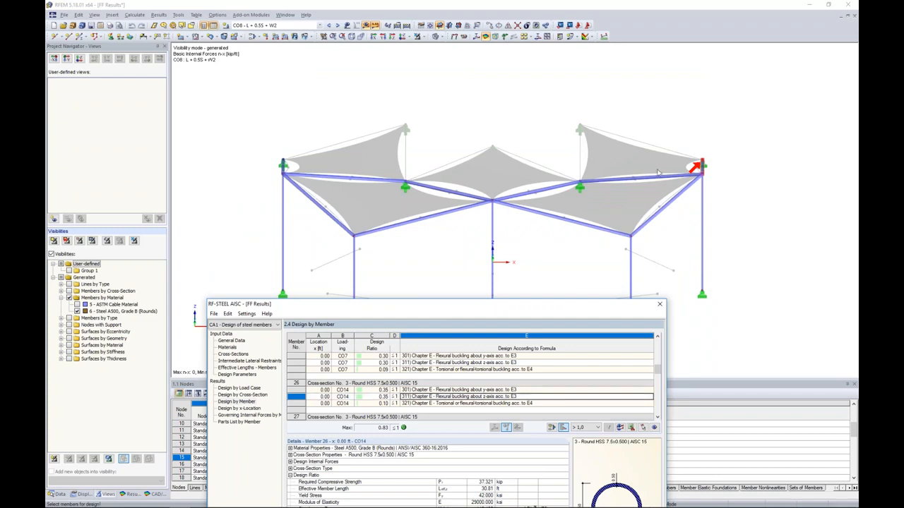
pyautogui.scroll(-1, 498, 376)
pyautogui.click(496, 389)
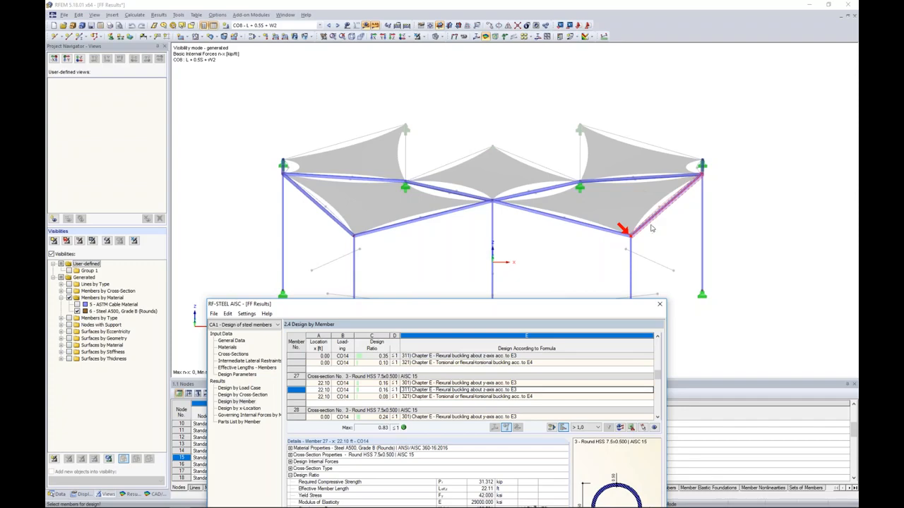
# Display the maximum design ratios of RF-STEEL AISC CA1 graphically on the canopy's steel members.
pyautogui.moveTo(534, 306); pyautogui.dragTo(560, 101)
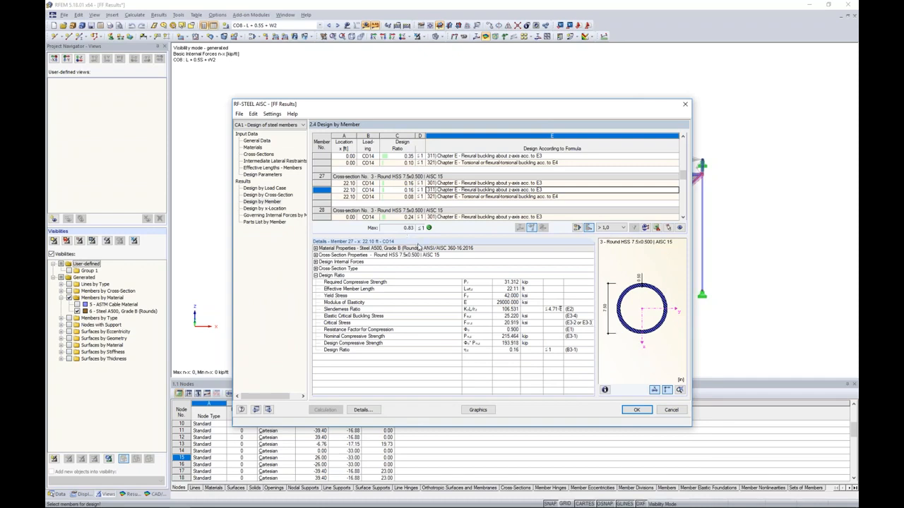
pyautogui.click(478, 409)
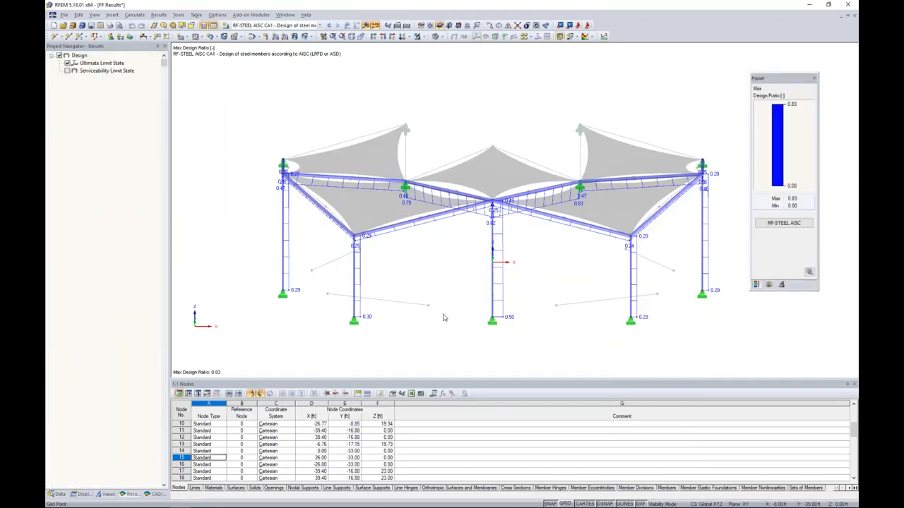
pyautogui.click(319, 25)
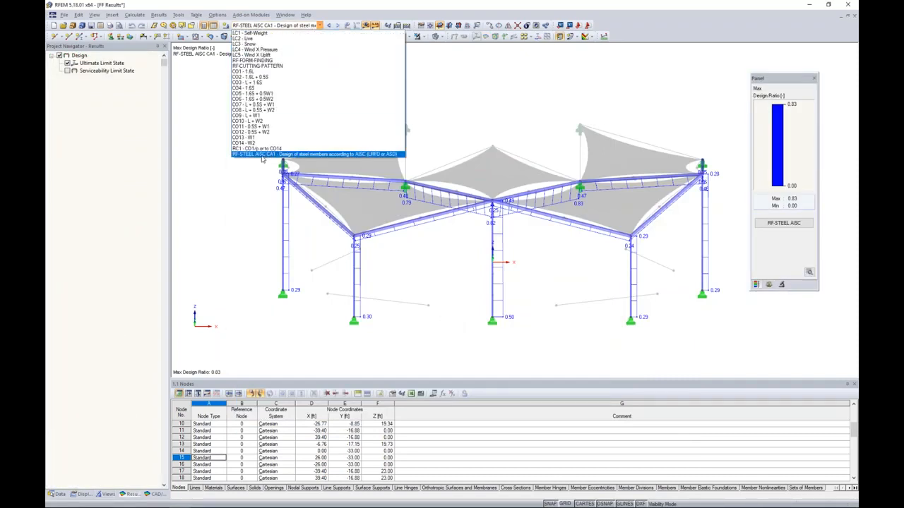
pyautogui.click(262, 154)
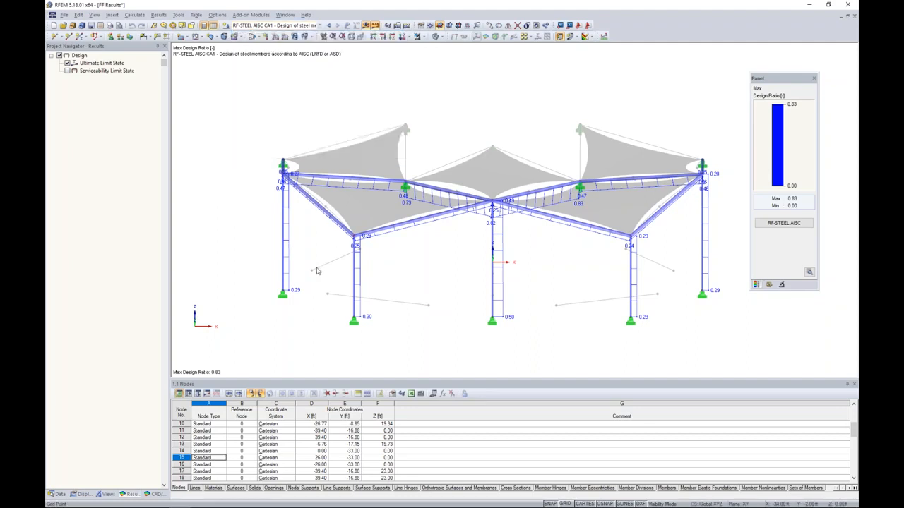
pyautogui.keyDown('ctrl'); pyautogui.moveTo(405, 284); pyautogui.dragTo(446, 272, button='middle'); pyautogui.keyUp('ctrl')
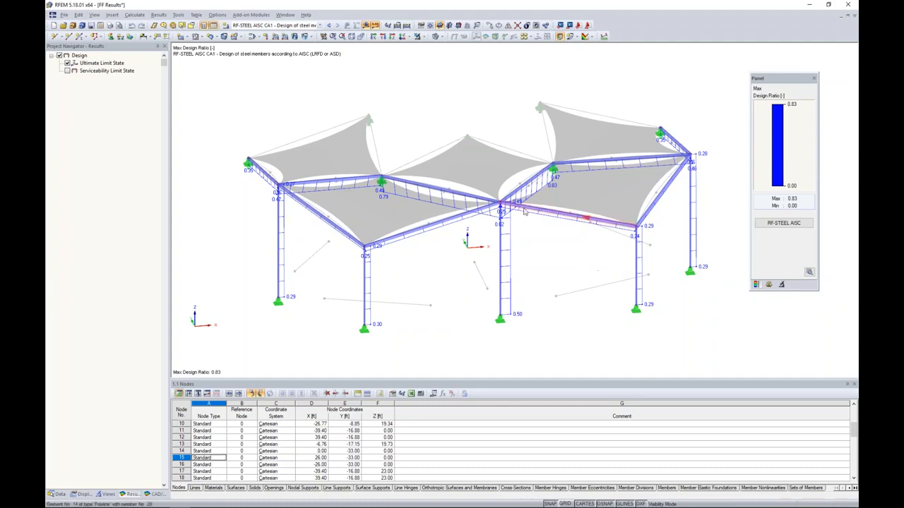
# Switch to the presentation slideshow and advance to the slide on the features of RF-CUTTING-PATTERN.
pyautogui.press('super+Tab')
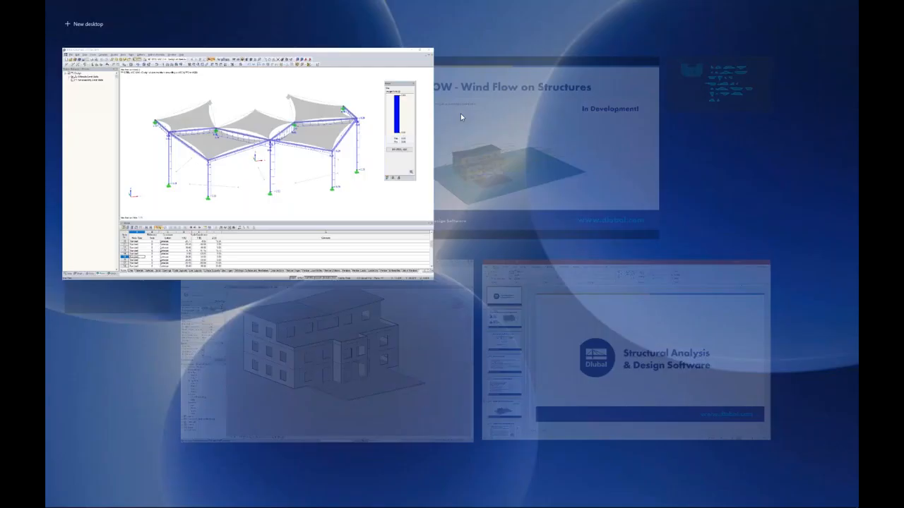
pyautogui.click(483, 106)
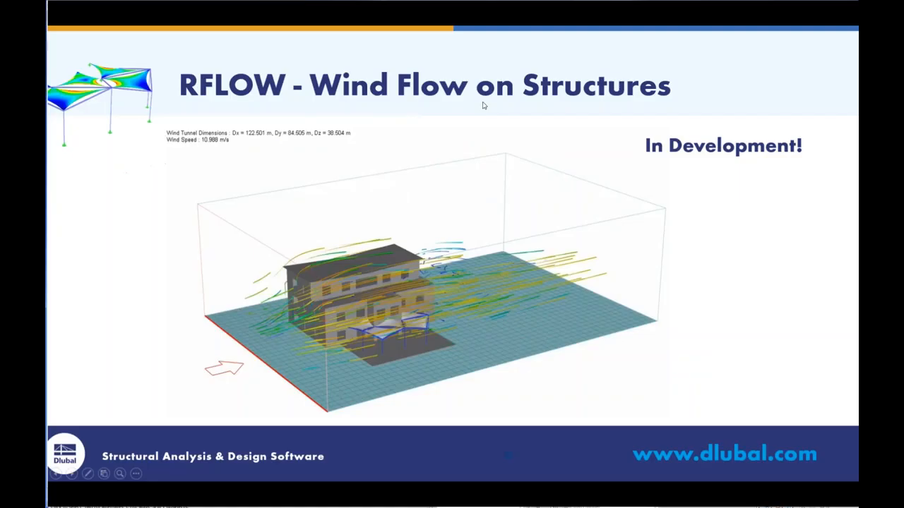
pyautogui.press('Right')
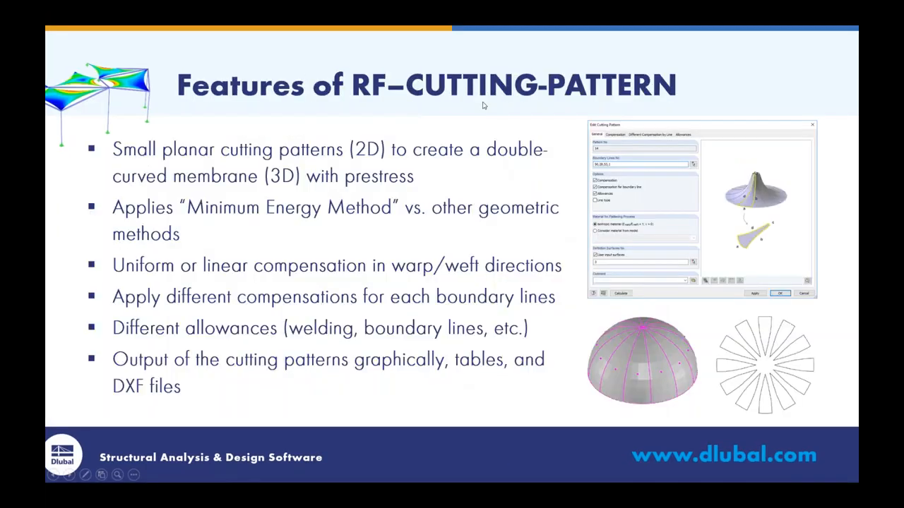
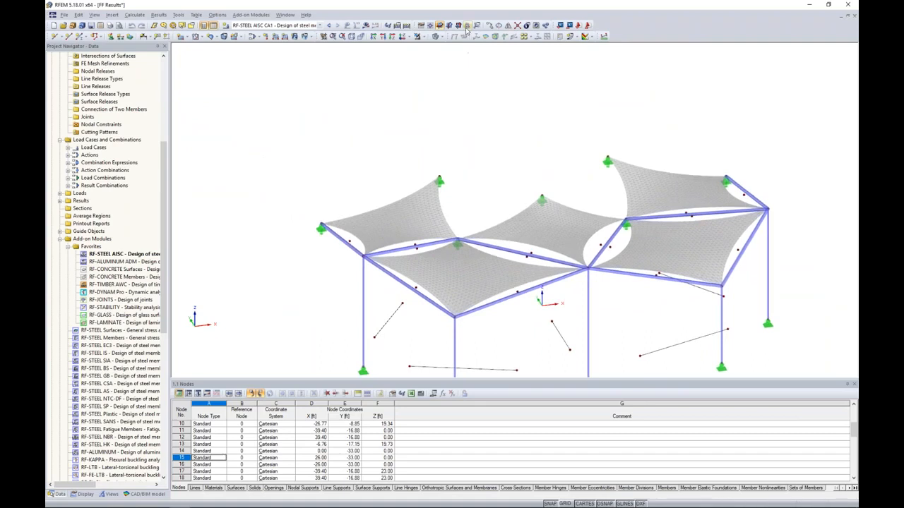
# Show the grid and define a new work plane through the rear high-point support, the outermost column's top node and its base.
pyautogui.click(565, 504)
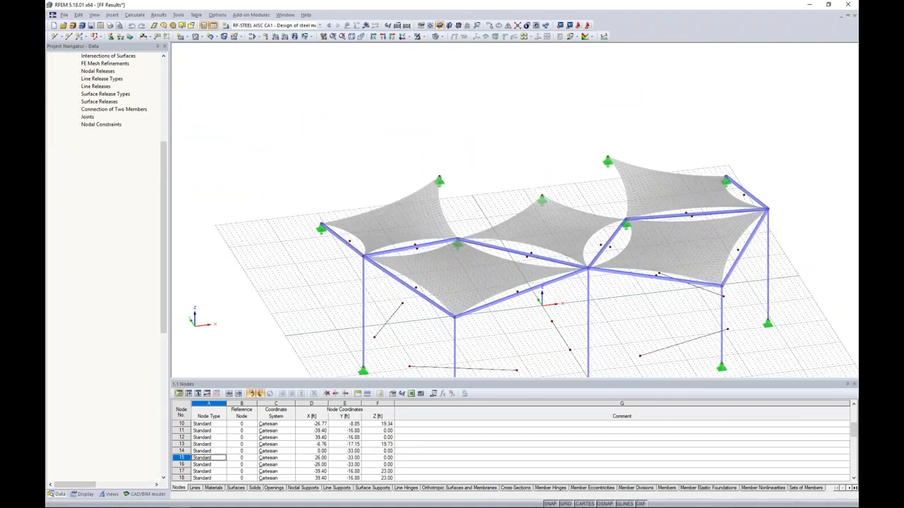
pyautogui.click(469, 27)
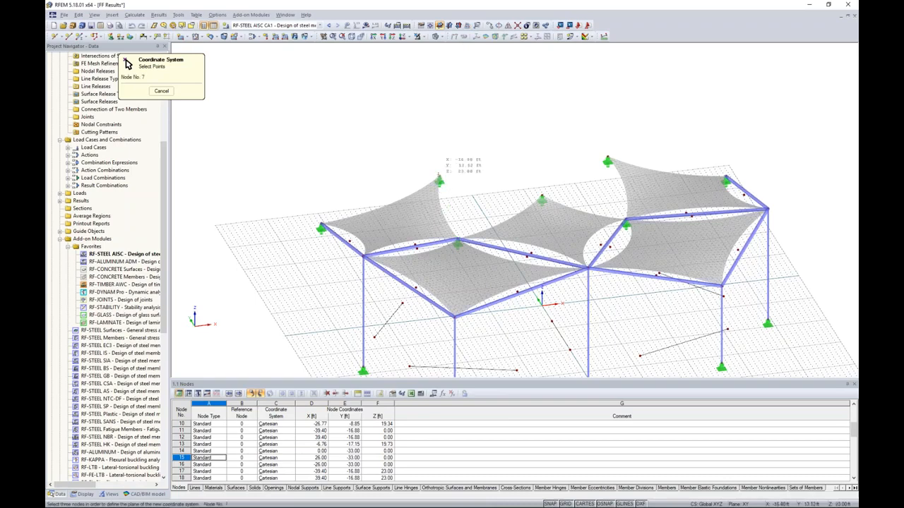
pyautogui.click(364, 256)
pyautogui.moveTo(368, 320); pyautogui.dragTo(370, 240, button='middle')
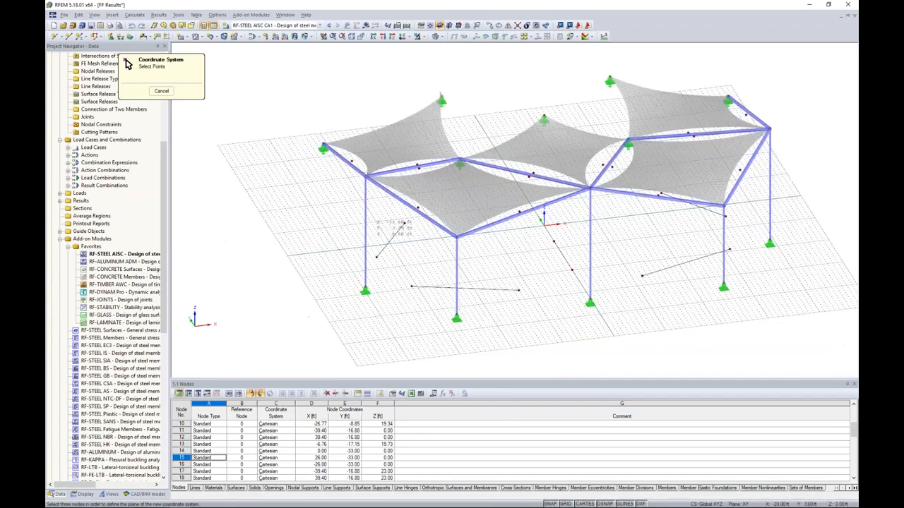
pyautogui.click(365, 288)
pyautogui.keyDown('ctrl'); pyautogui.moveTo(329, 267); pyautogui.dragTo(464, 186, button='middle'); pyautogui.keyUp('ctrl')
pyautogui.scroll(2, 418, 169)
pyautogui.scroll(8, 125, 139)
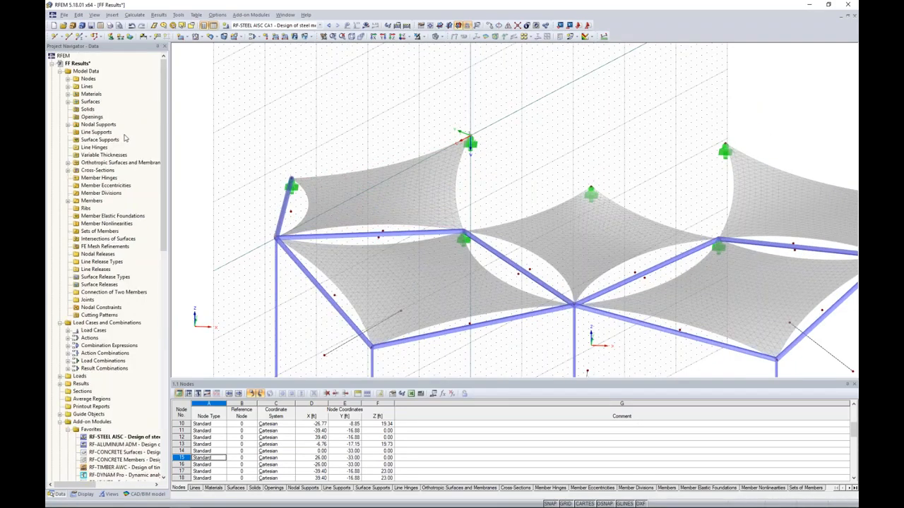
# Start a new Cut via Section line and restrict it to surface 1.
pyautogui.rightClick(88, 88)
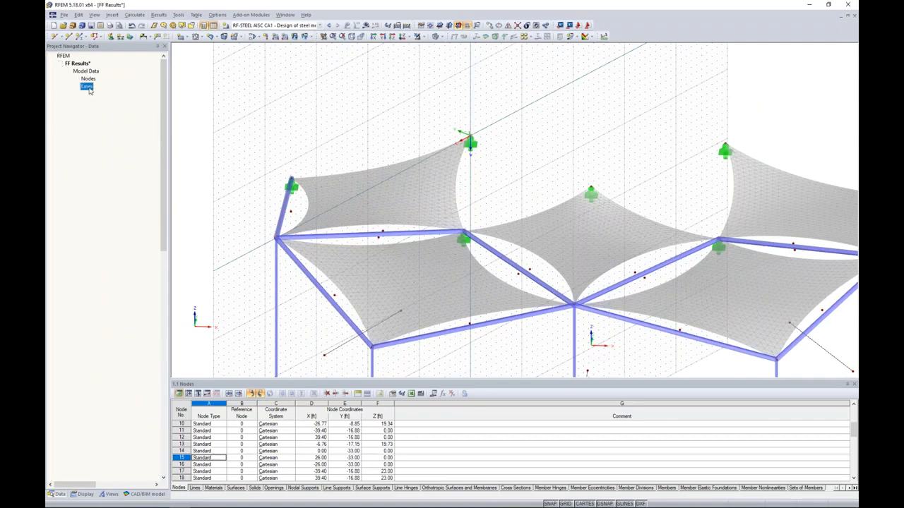
pyautogui.moveTo(117, 103)
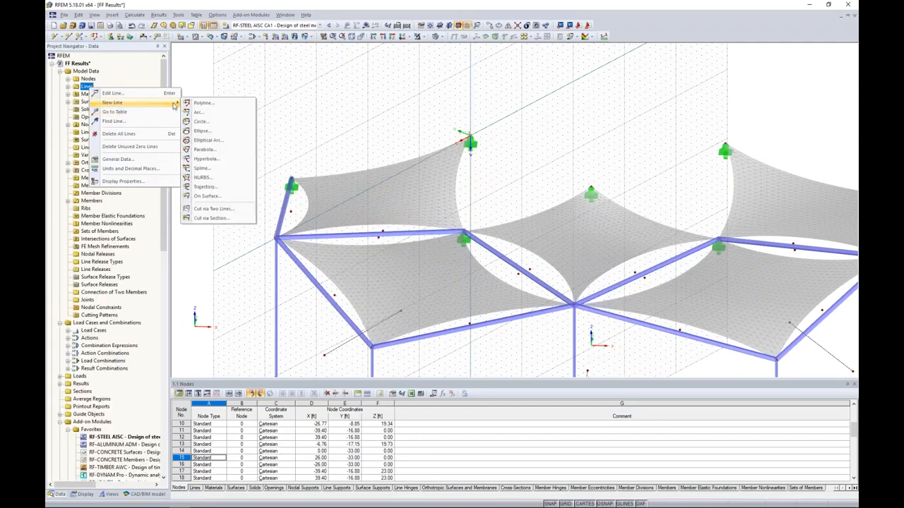
pyautogui.click(212, 219)
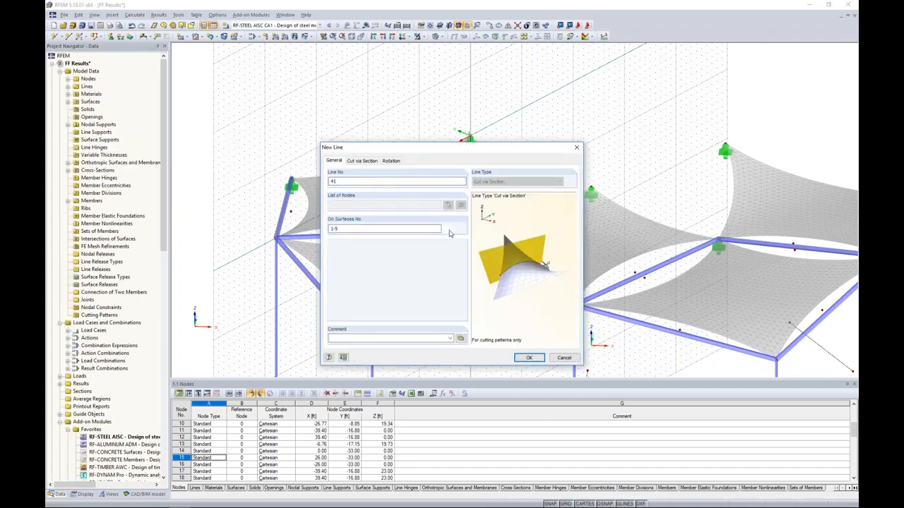
pyautogui.click(448, 229)
pyautogui.click(381, 189)
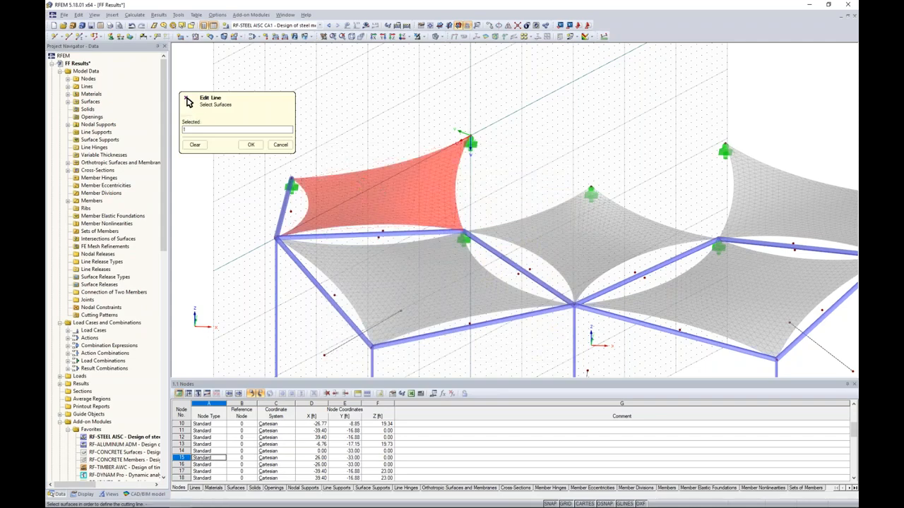
pyautogui.click(251, 144)
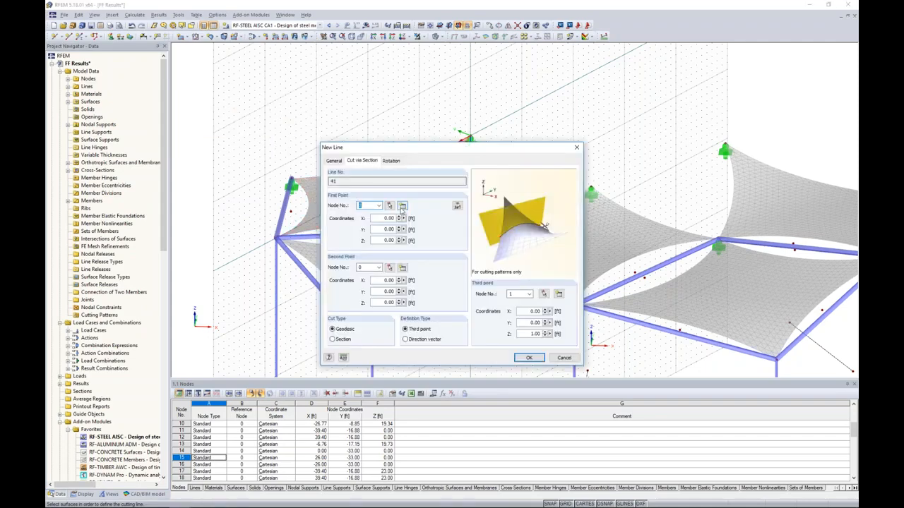
# Create the geodesic cut from node 7 to node 17, defining its plane by a direction vector with Z 1.00.
pyautogui.click(389, 205)
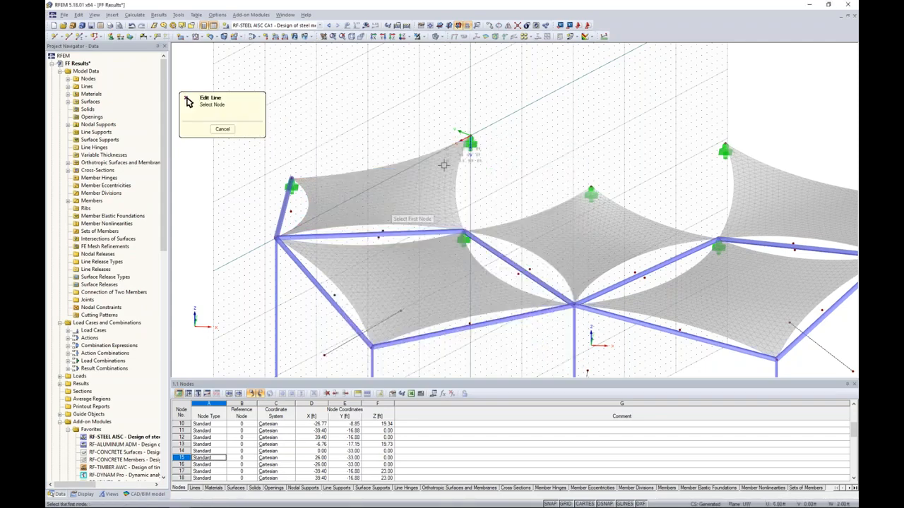
pyautogui.click(470, 136)
pyautogui.moveTo(391, 151); pyautogui.dragTo(609, 96)
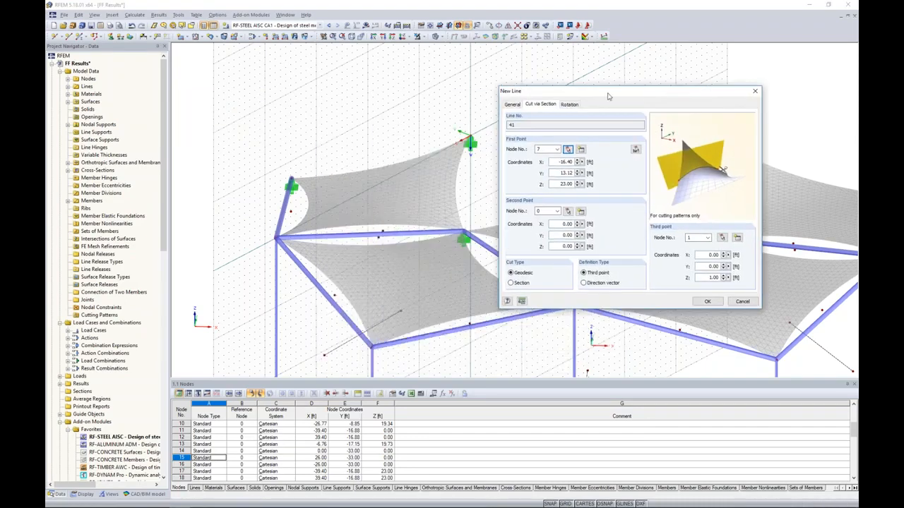
pyautogui.click(568, 211)
pyautogui.click(275, 238)
pyautogui.click(583, 283)
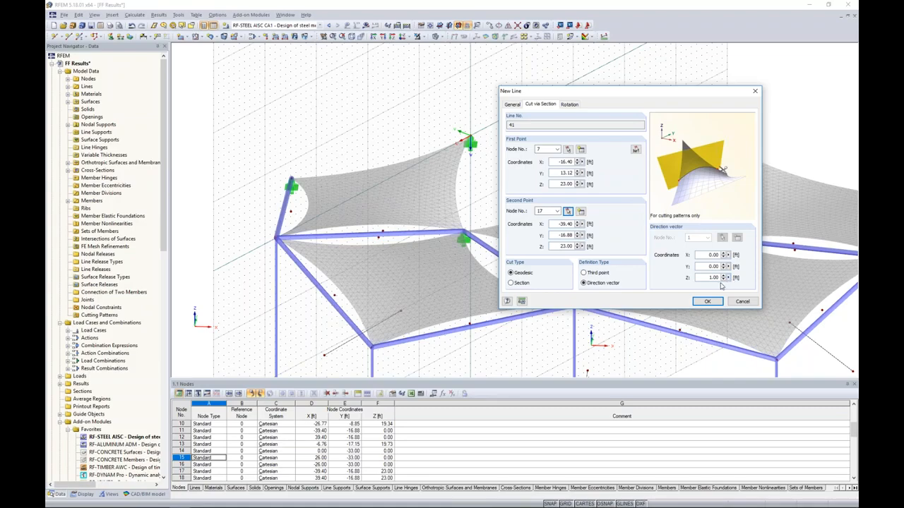
pyautogui.click(708, 301)
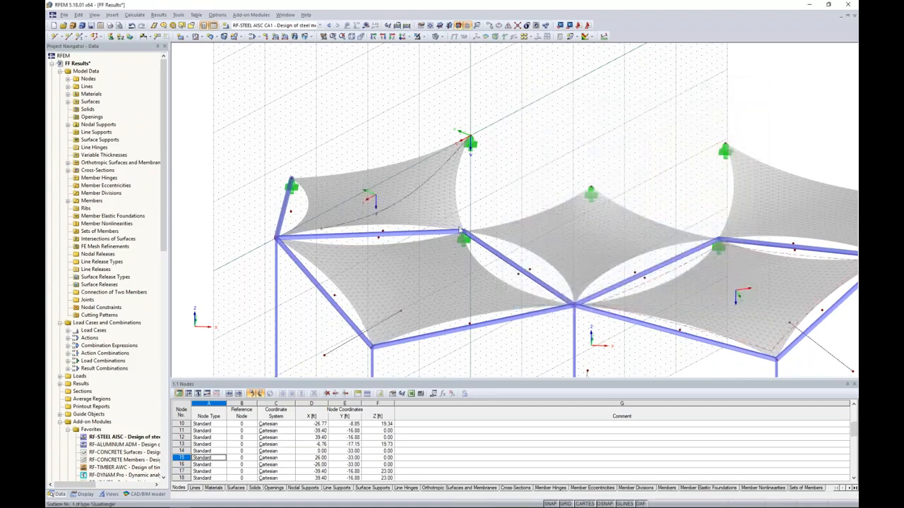
# Copy the cut line twice across surface 1 along the V axis of user-defined coordinate system 8.
pyautogui.moveTo(356, 214)
pyautogui.keyDown('ctrl'); pyautogui.mouseDown(button='middle')
pyautogui.moveTo(425, 224)
pyautogui.moveTo(522, 176)
pyautogui.moveTo(448, 211)
pyautogui.moveTo(371, 216)
pyautogui.mouseUp(button='middle'); pyautogui.keyUp('ctrl')
pyautogui.scroll(2, 370, 215)
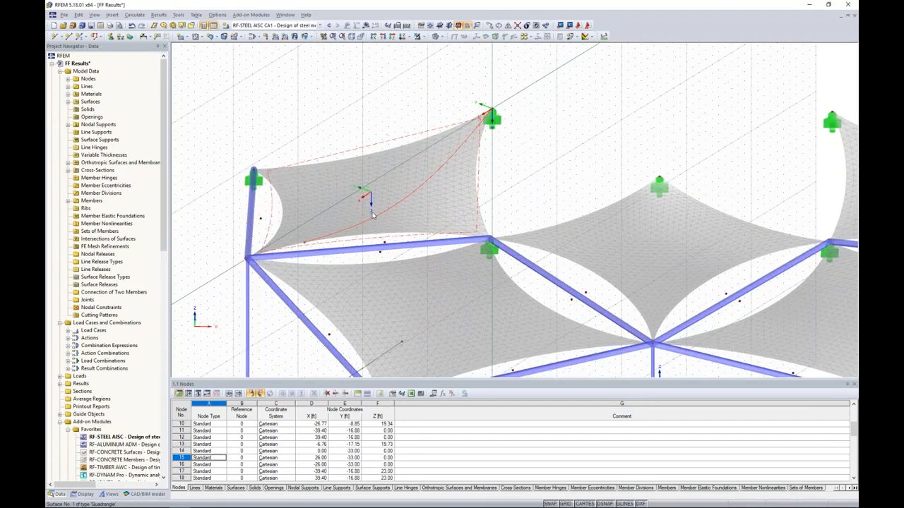
pyautogui.keyDown('ctrl'); pyautogui.moveTo(566, 150); pyautogui.dragTo(549, 138, button='middle'); pyautogui.keyUp('ctrl')
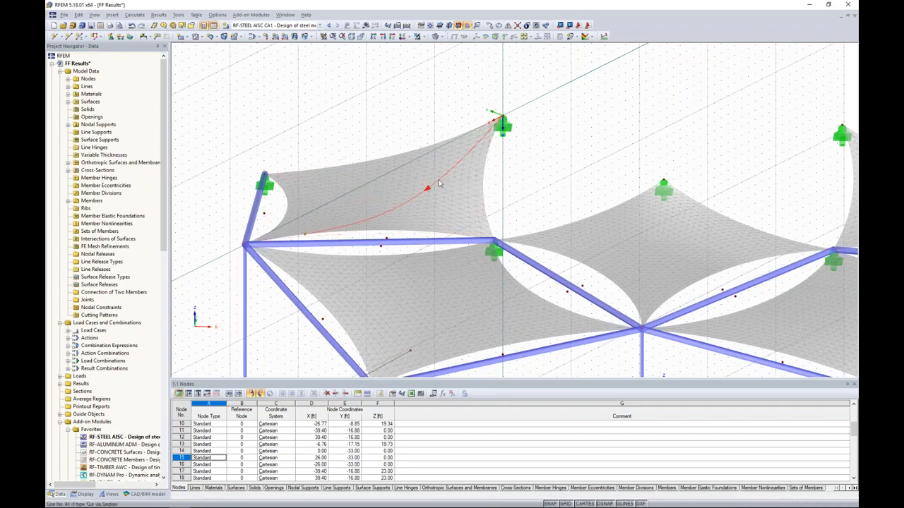
pyautogui.click(492, 26)
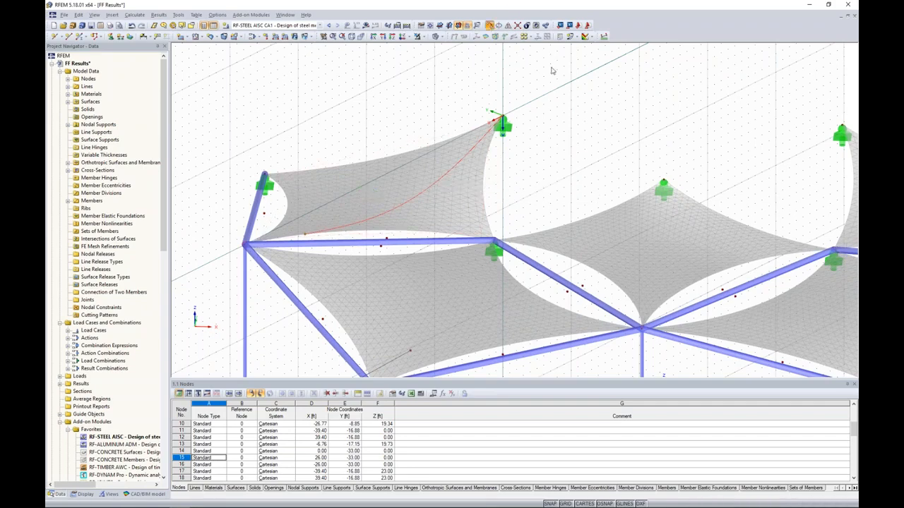
pyautogui.moveTo(503, 152); pyautogui.dragTo(694, 84)
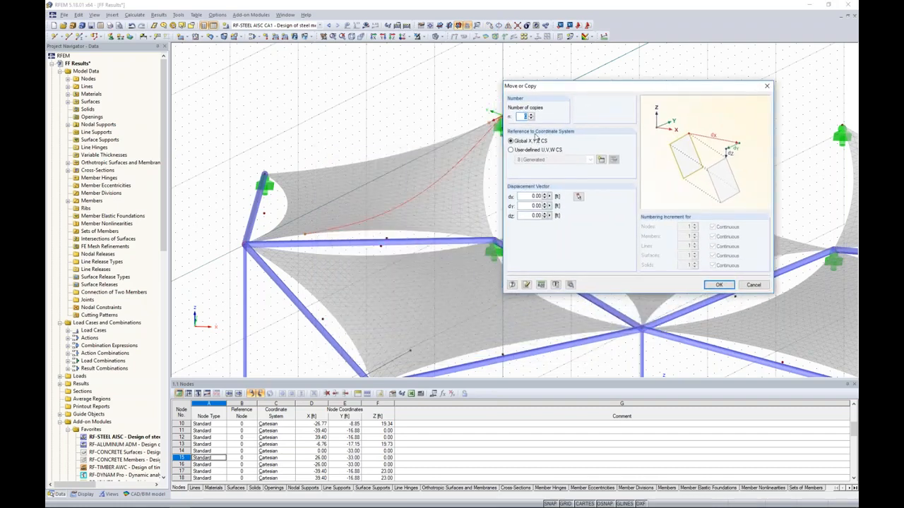
pyautogui.click(511, 151)
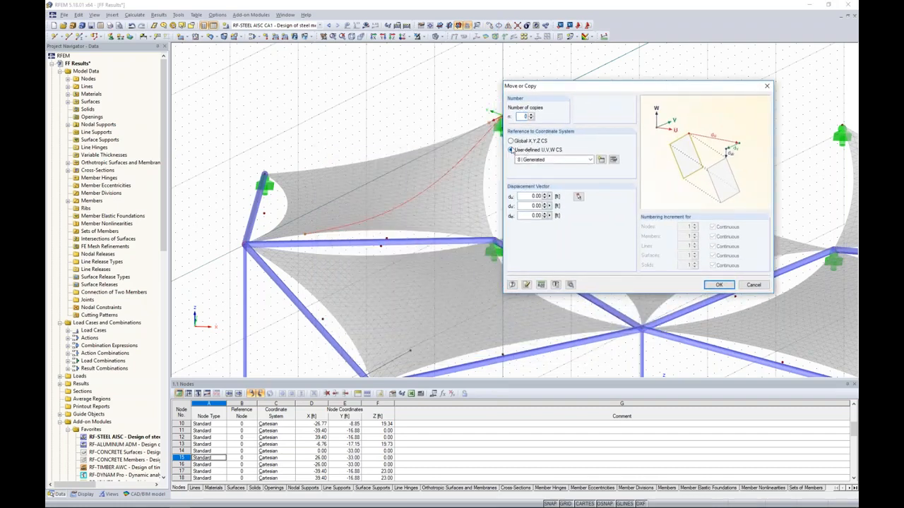
pyautogui.moveTo(543, 88); pyautogui.dragTo(583, 82)
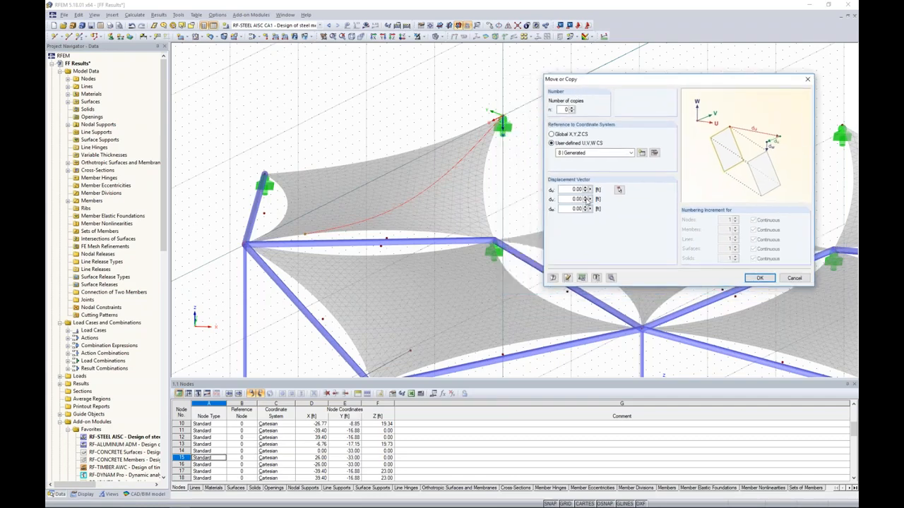
pyautogui.doubleClick(572, 198)
pyautogui.click(572, 109)
pyautogui.doubleClick(576, 199)
pyautogui.click(758, 277)
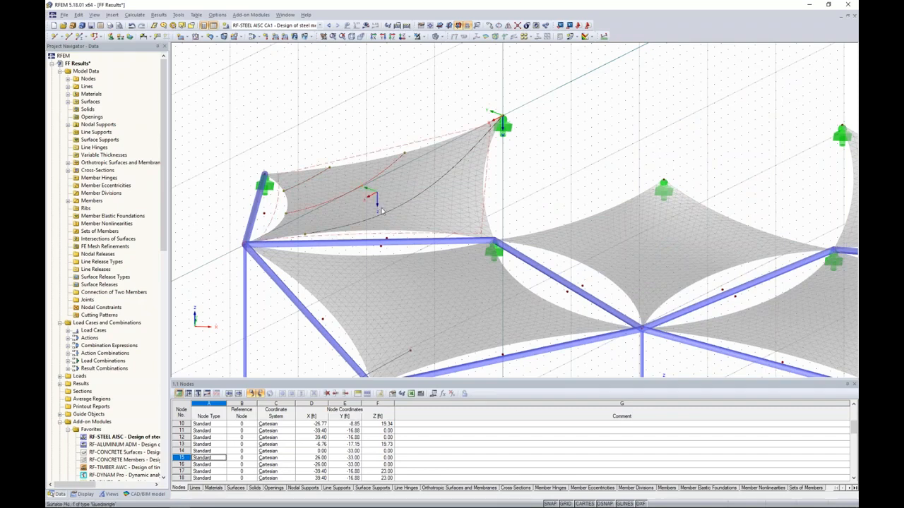
# Copy the original cut line once in the opposite V direction, towards the inner corner of surface 1.
pyautogui.click(494, 36)
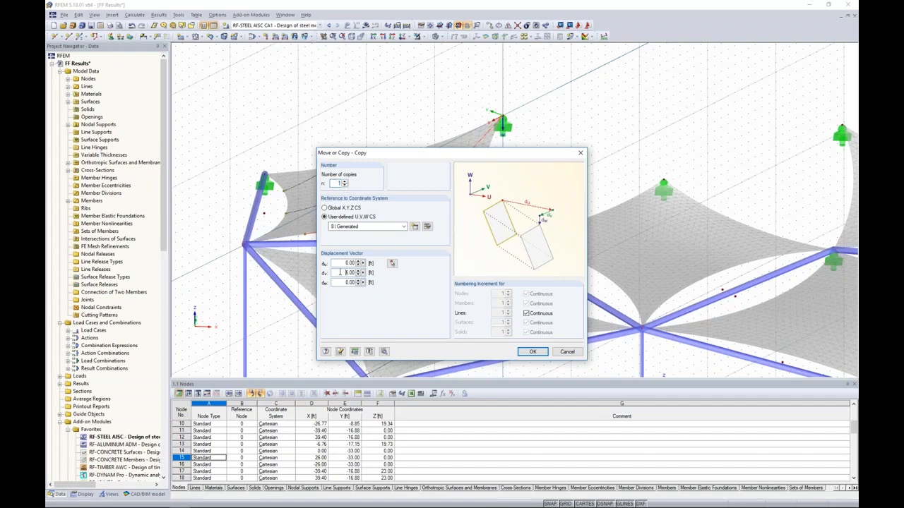
pyautogui.press('Return')
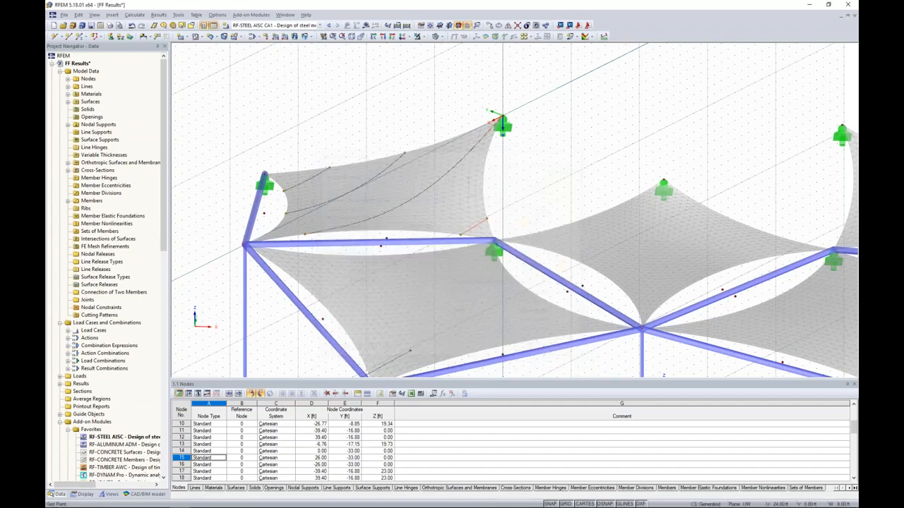
pyautogui.scroll(-3, 533, 192)
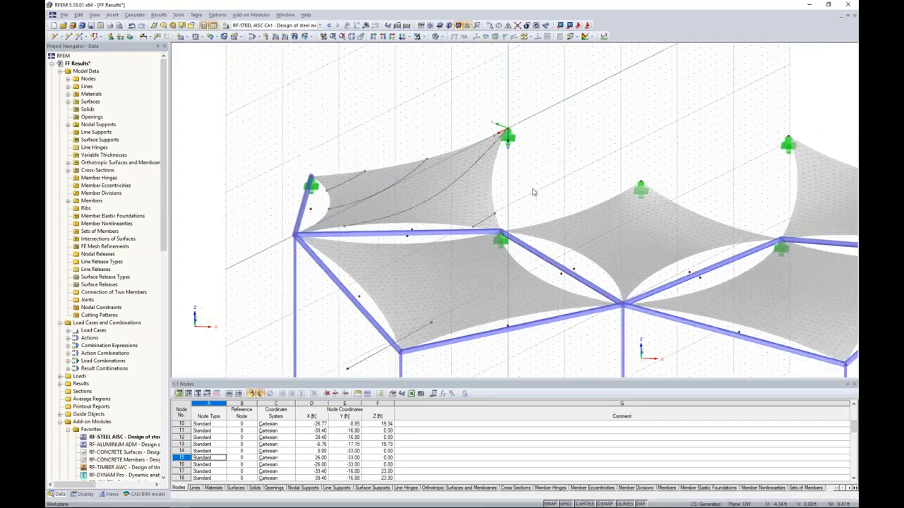
# Hide the grid and switch to the open FF Patterns model.
pyautogui.click(565, 503)
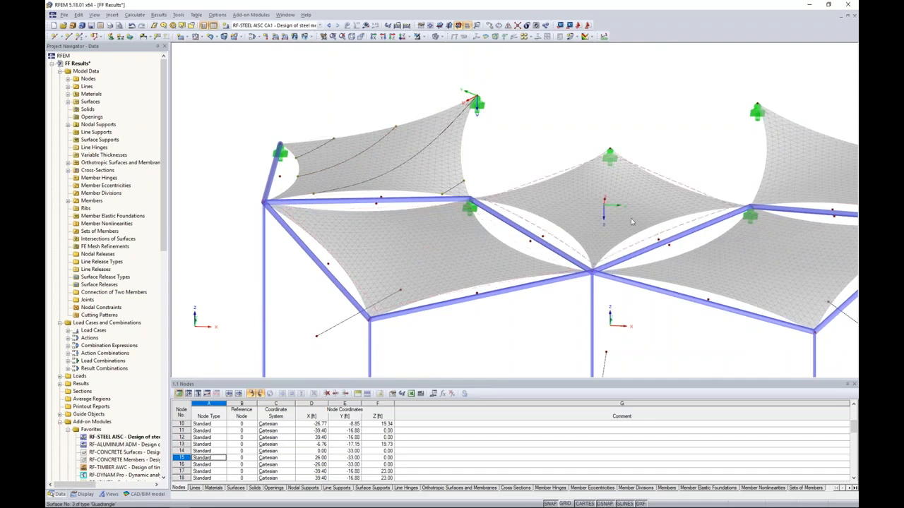
pyautogui.click(285, 14)
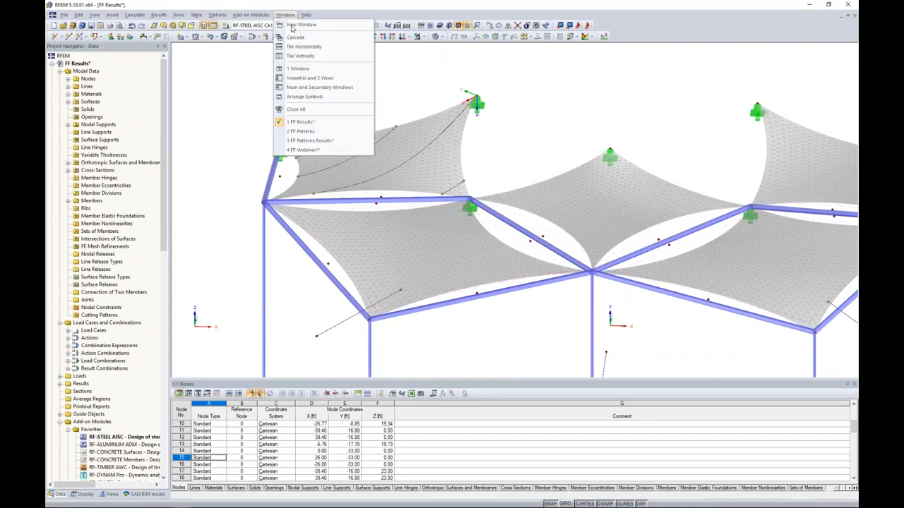
pyautogui.click(305, 131)
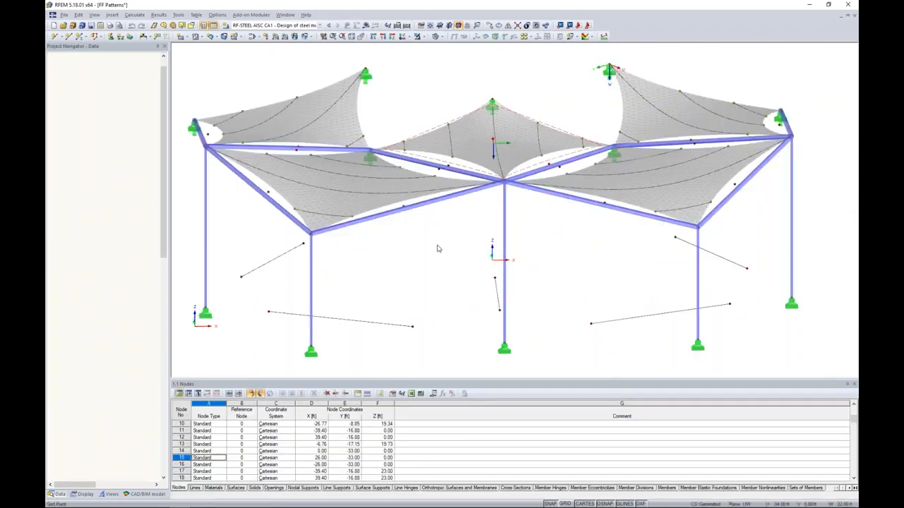
# Generate cutting patterns from the cells on all of the canopy's membrane surfaces.
pyautogui.keyDown('ctrl'); pyautogui.moveTo(426, 248); pyautogui.dragTo(432, 262, button='middle'); pyautogui.keyUp('ctrl')
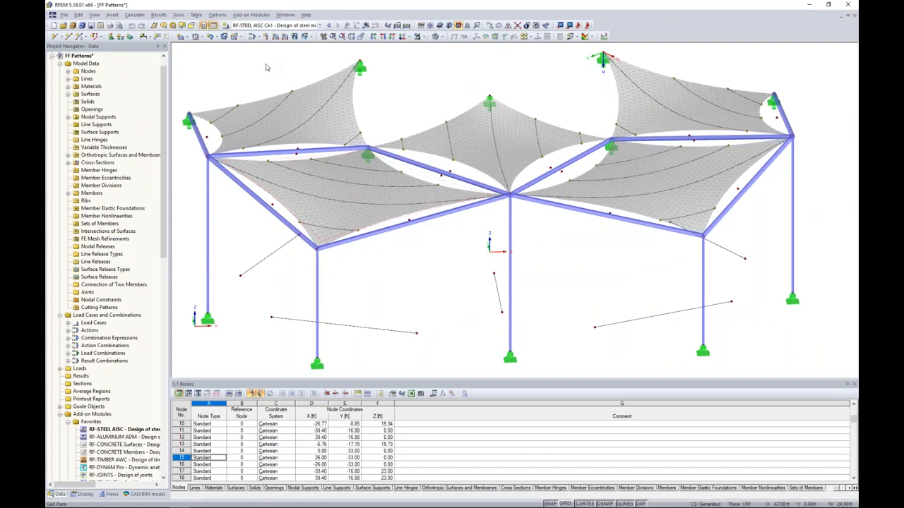
pyautogui.click(179, 14)
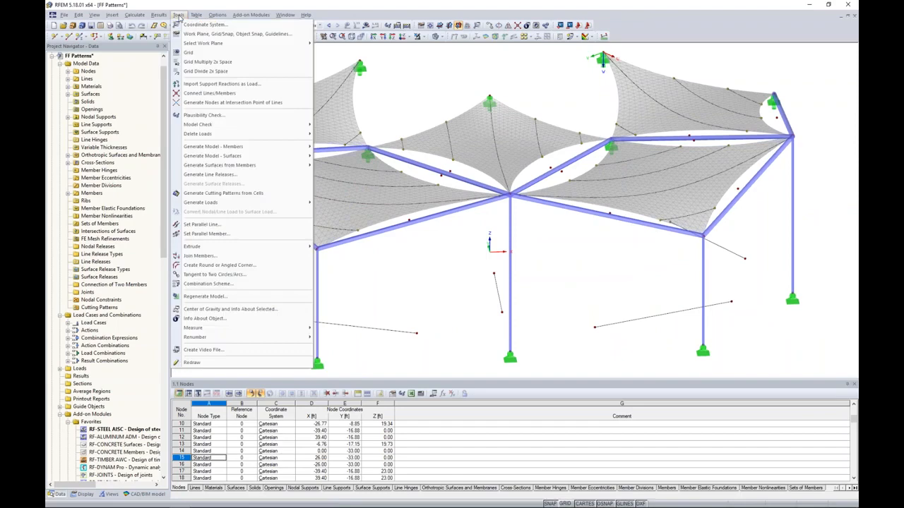
pyautogui.click(252, 194)
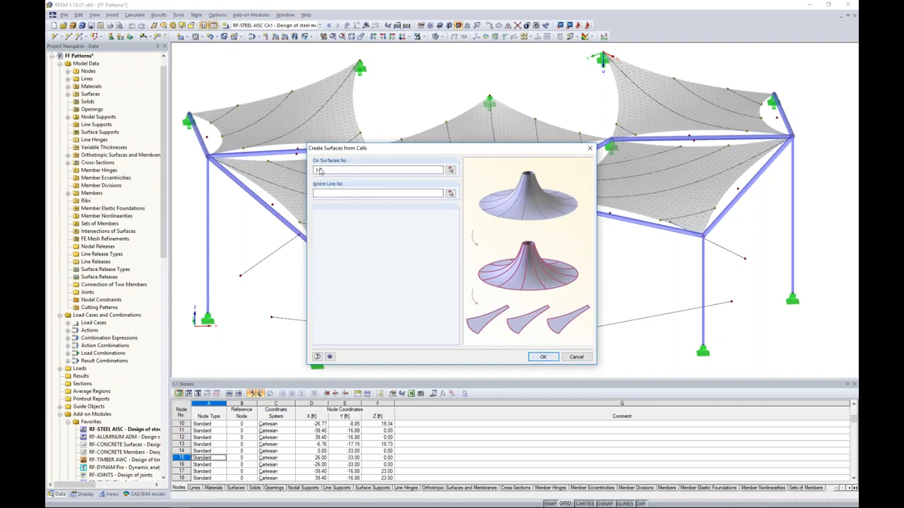
pyautogui.press('Return')
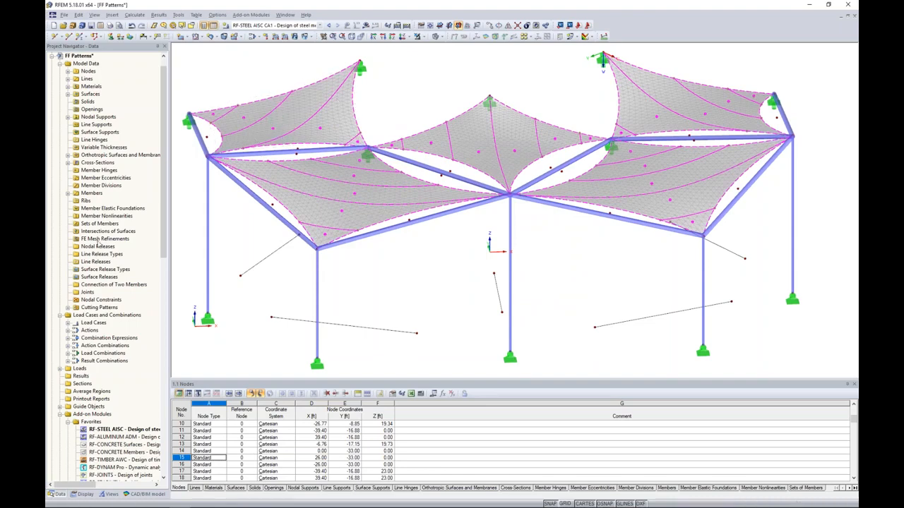
# Expand the cutting patterns list and examine where patterns such as 1, 2, 4, 6, 8 and 10 lie in the canopy.
pyautogui.click(68, 308)
pyautogui.scroll(-4, 107, 286)
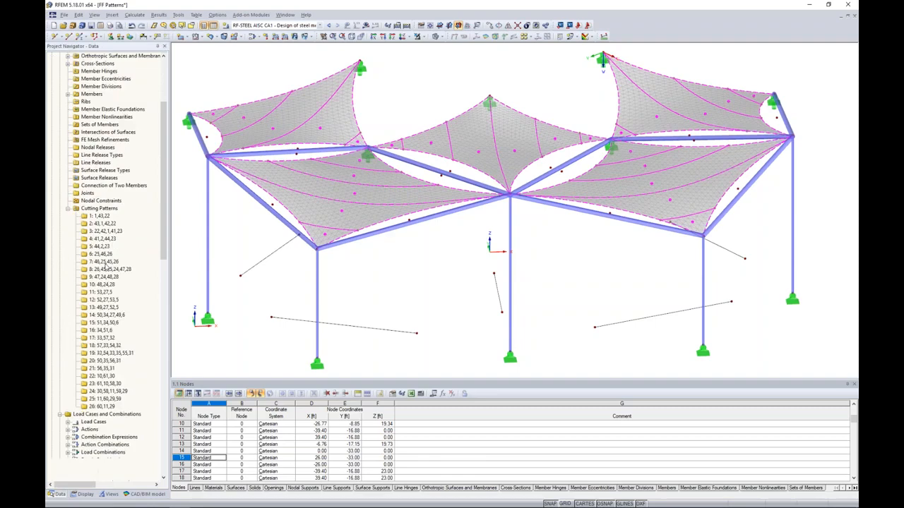
pyautogui.click(101, 216)
pyautogui.click(102, 223)
pyautogui.click(102, 239)
pyautogui.click(103, 253)
pyautogui.click(106, 269)
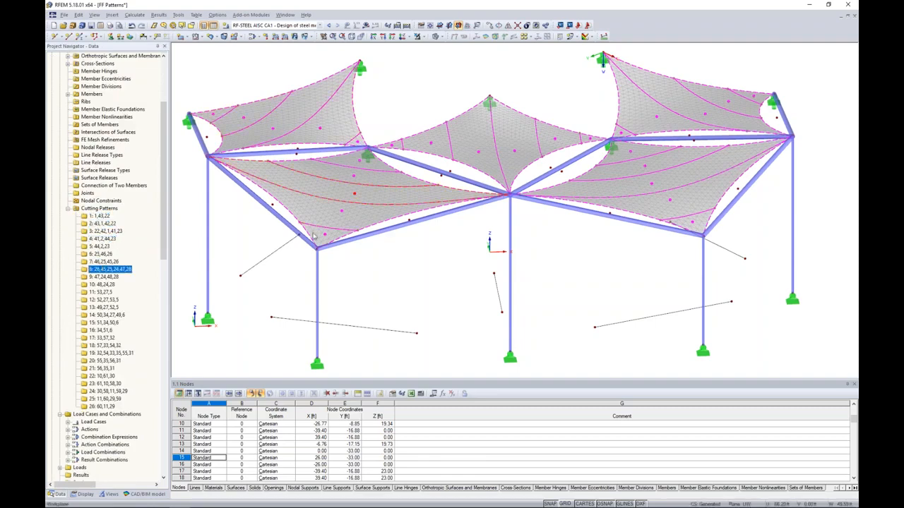
pyautogui.click(106, 285)
pyautogui.click(101, 216)
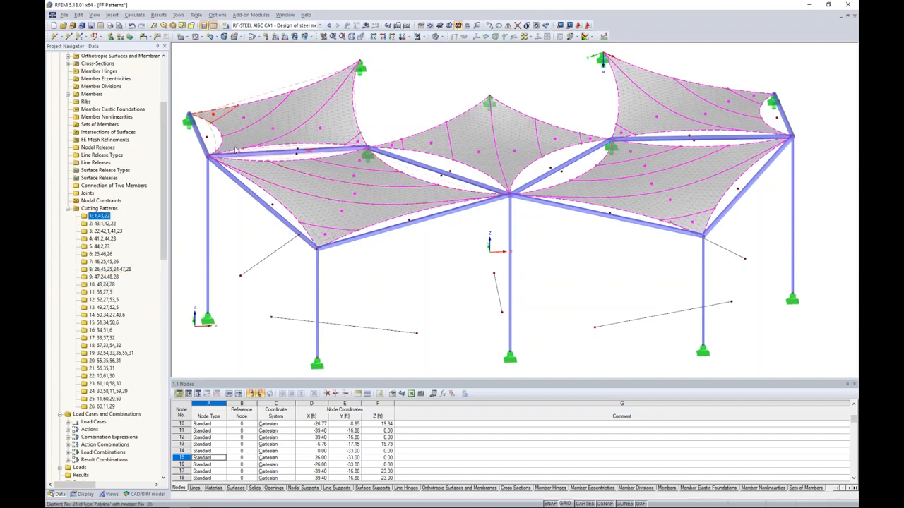
# Enable compensation for cutting pattern 3 and review its warp and weft orientation and compensation settings.
pyautogui.click(274, 130)
pyautogui.doubleClick(273, 129)
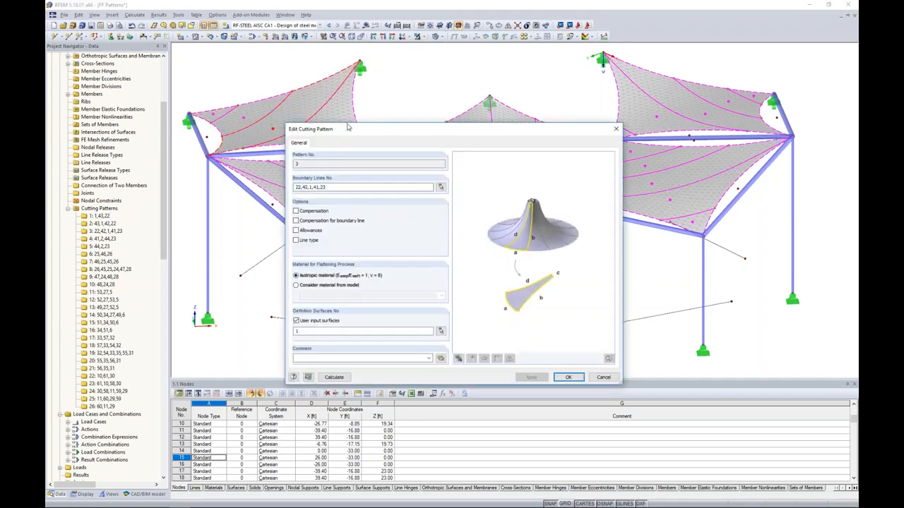
pyautogui.moveTo(347, 127); pyautogui.dragTo(355, 86)
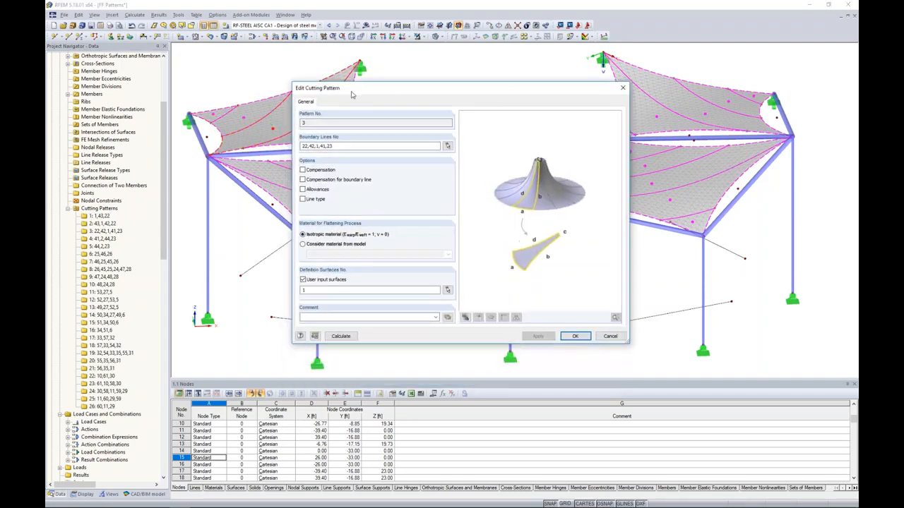
pyautogui.click(302, 170)
pyautogui.click(337, 105)
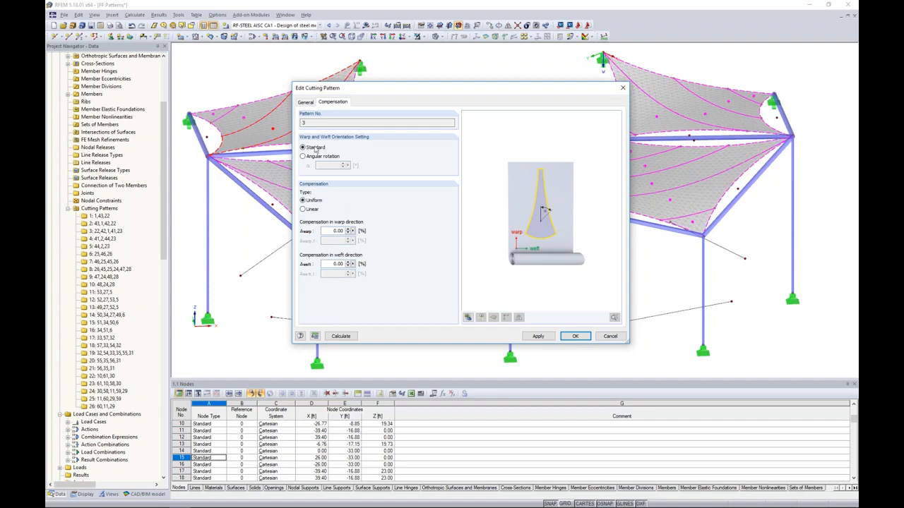
pyautogui.click(305, 102)
# Try allowances on cutting pattern 3 of 0.16 ft for welding lines and 0.33 ft for border lines, and discard the edits.
pyautogui.click(303, 189)
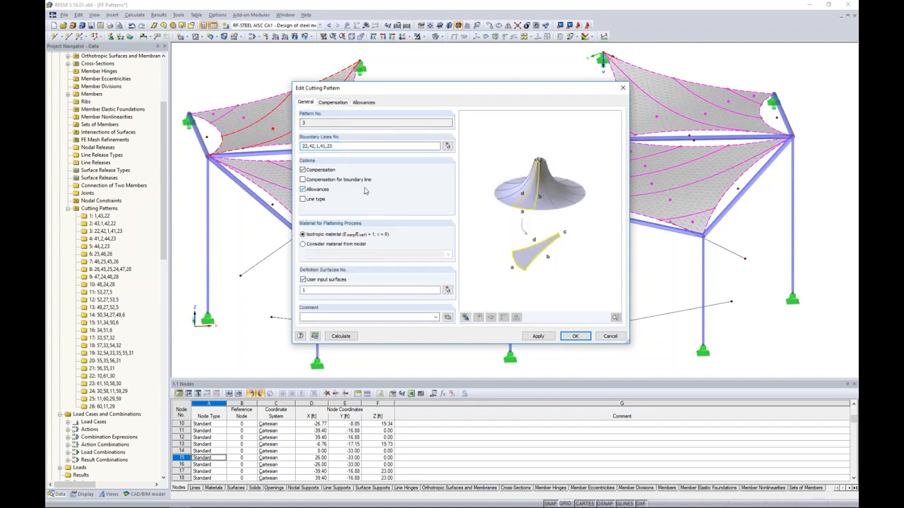
pyautogui.click(364, 102)
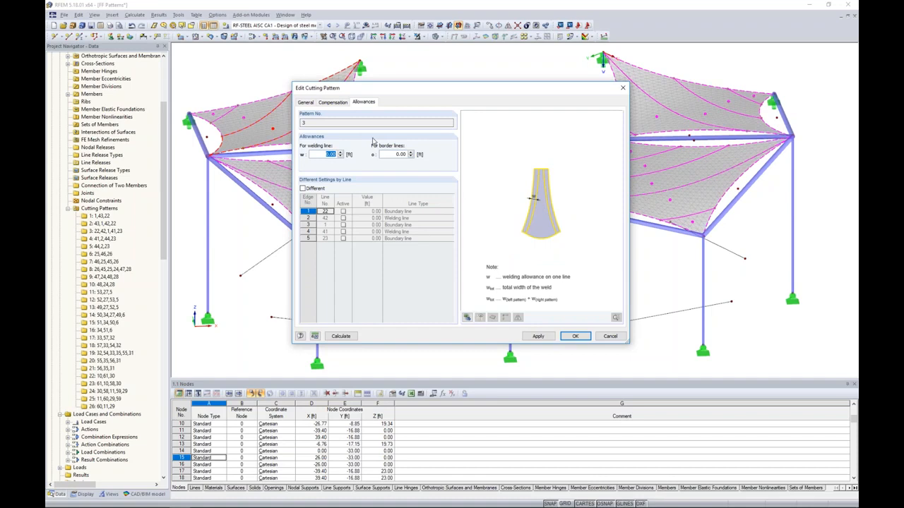
pyautogui.write('0.16')
pyautogui.press('Tab')
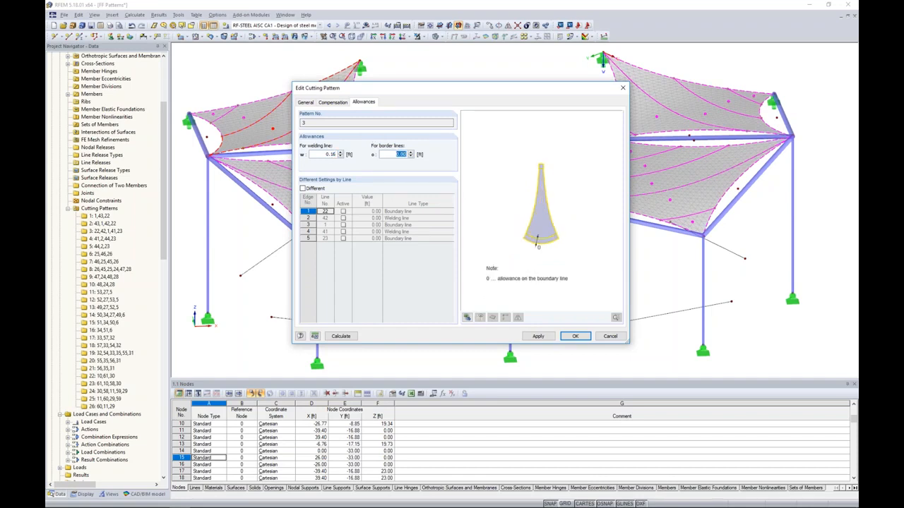
pyautogui.write('33')
pyautogui.click(304, 189)
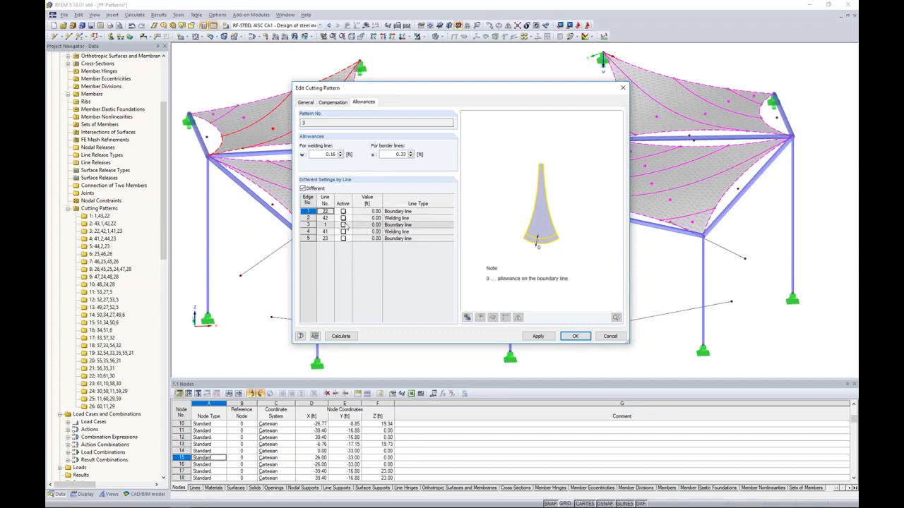
pyautogui.click(303, 189)
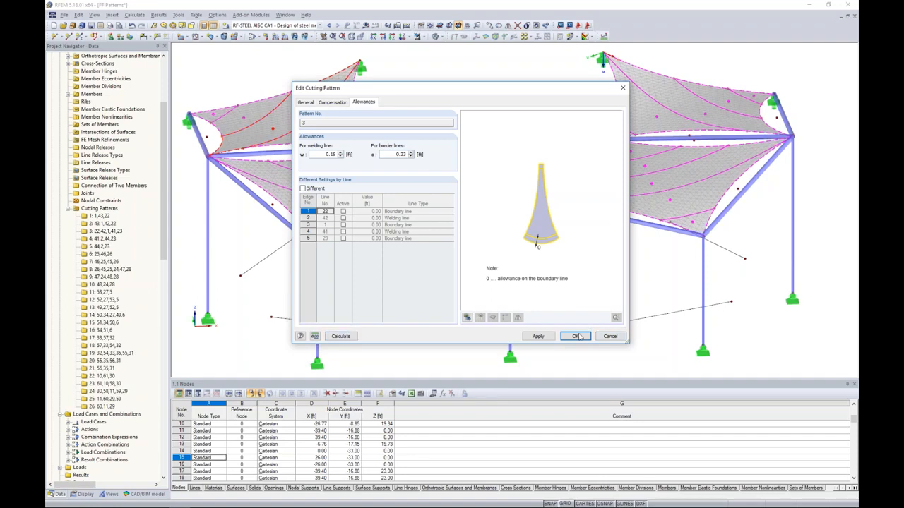
pyautogui.click(610, 336)
# Switch to the open FF Patterns Results model, show its result categories and look through the available load cases and combinations.
pyautogui.click(285, 14)
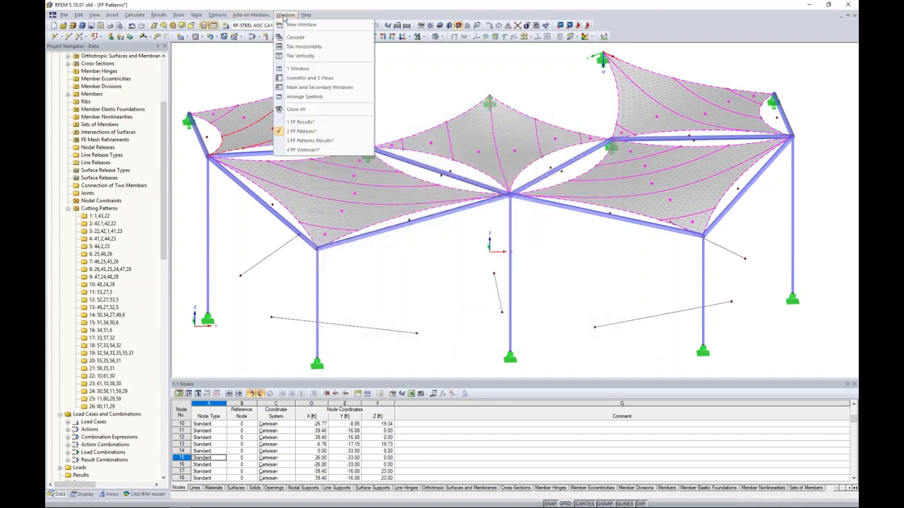
pyautogui.click(313, 140)
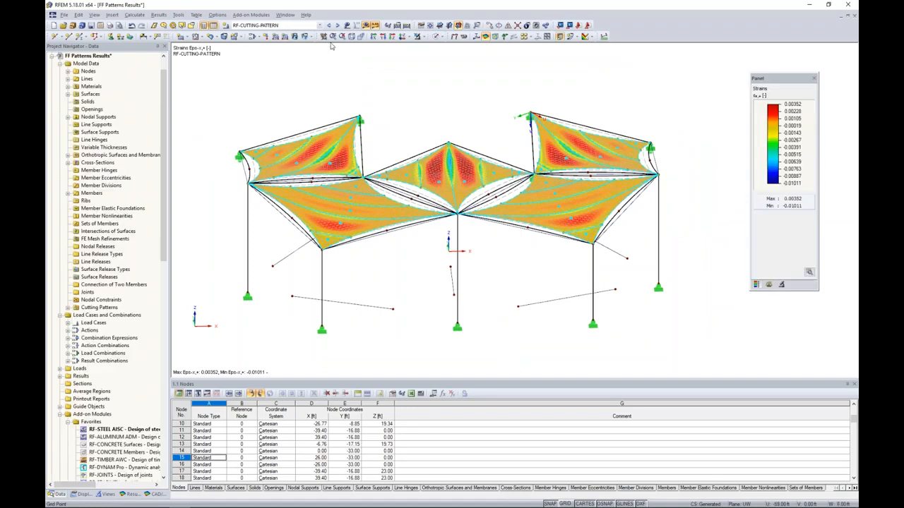
pyautogui.moveTo(267, 506)
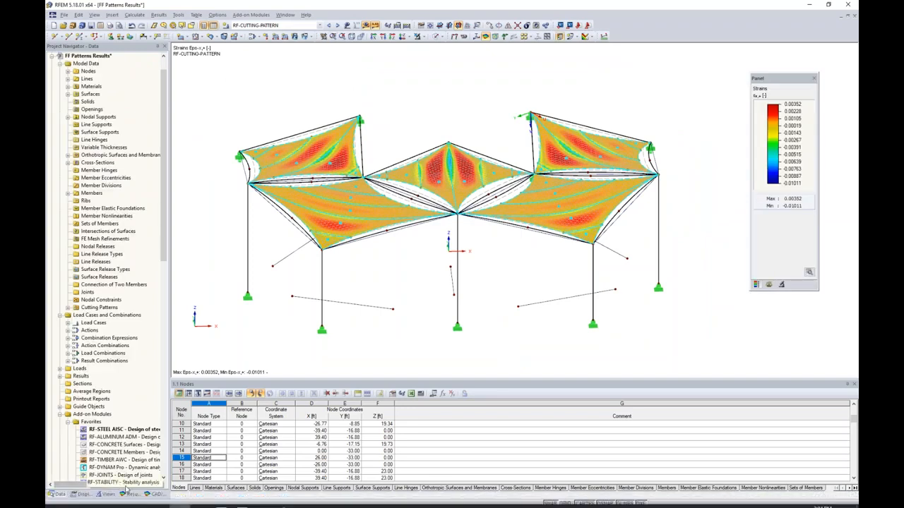
pyautogui.click(130, 494)
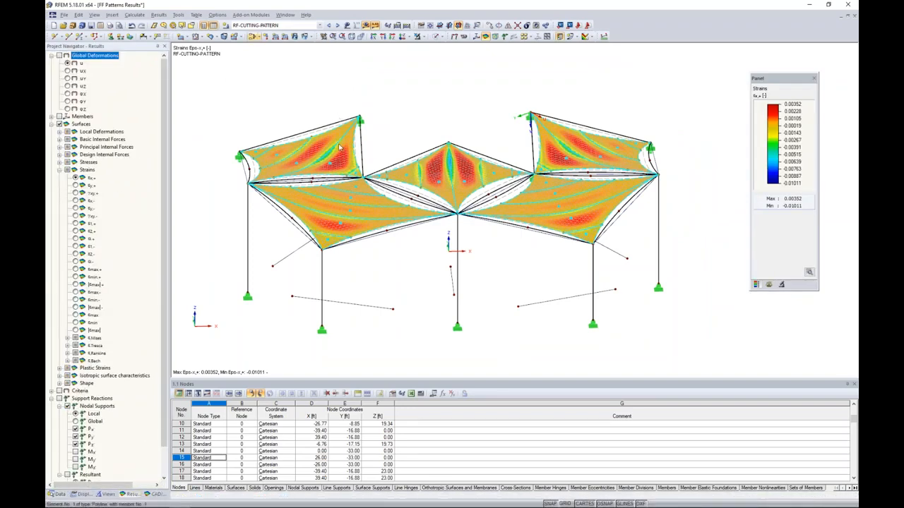
pyautogui.click(320, 26)
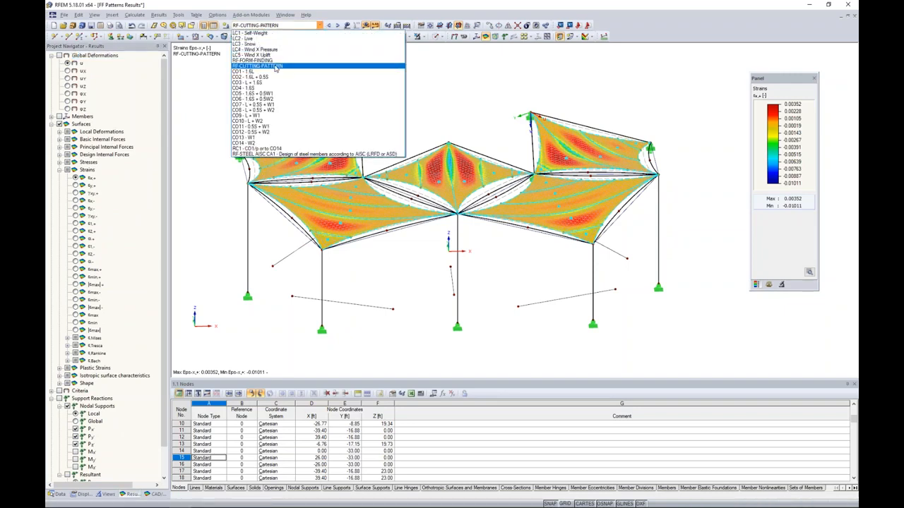
pyautogui.click(427, 85)
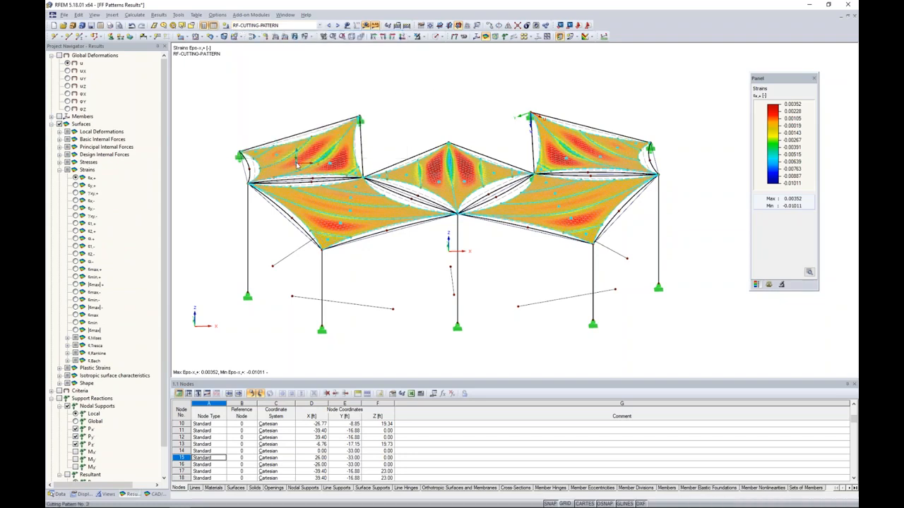
# Open cutting pattern 3 in the results model and examine its point coordinates from point 7 to point 27 against the flattened outline.
pyautogui.doubleClick(355, 144)
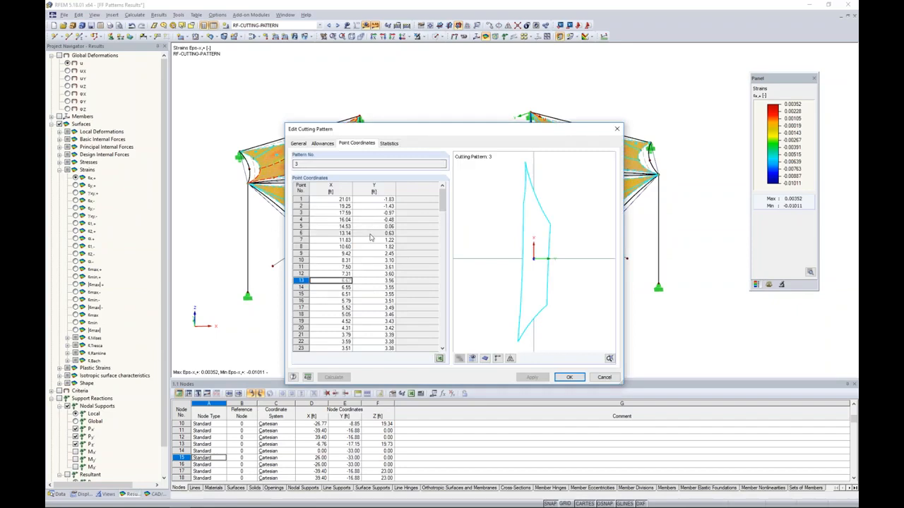
pyautogui.click(341, 241)
pyautogui.scroll(-1, 341, 242)
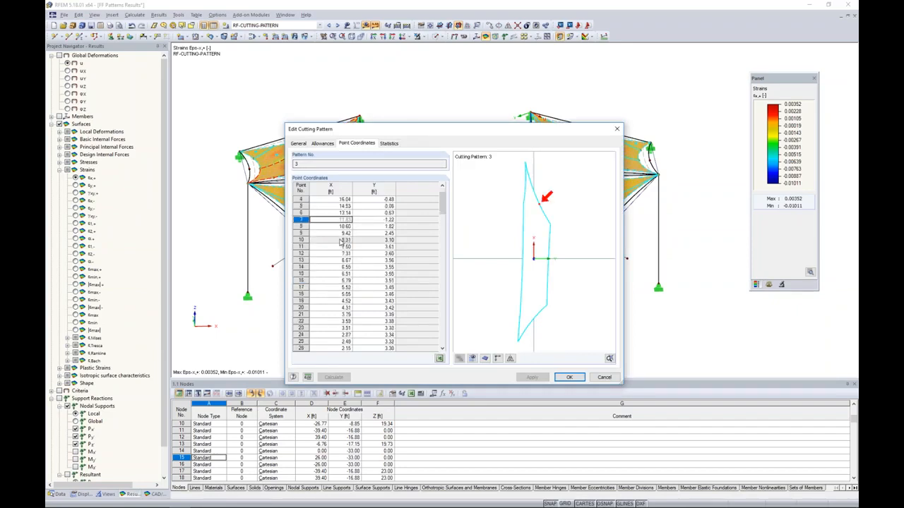
pyautogui.press('Down')
pyautogui.press('Down')
pyautogui.press('Down')
pyautogui.press('Down')
pyautogui.press('Down')
pyautogui.press('Down')
pyautogui.press('Down')
pyautogui.press('Down')
pyautogui.press('Down')
pyautogui.press('Down')
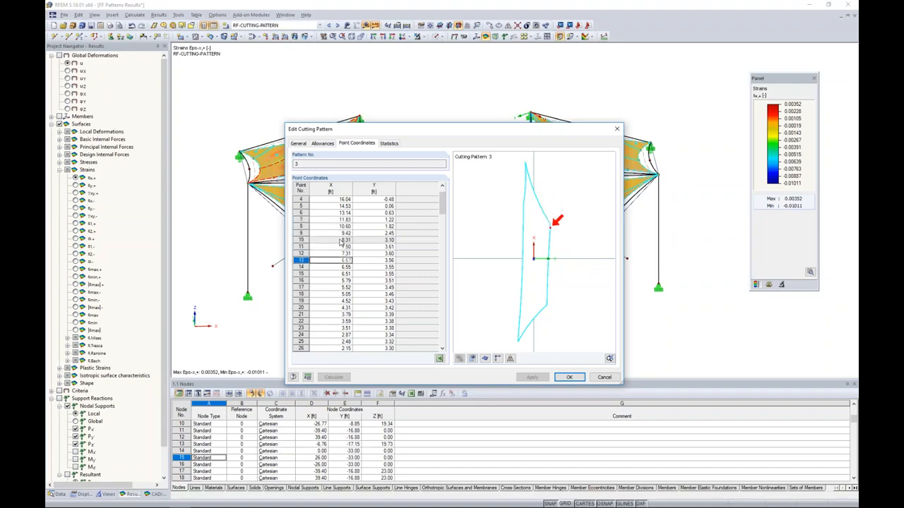
pyautogui.press('Down')
pyautogui.press('Down')
pyautogui.press('Down')
pyautogui.press('Down')
pyautogui.press('Down')
pyautogui.press('Down')
pyautogui.press('Down')
pyautogui.press('Down')
pyautogui.press('Down')
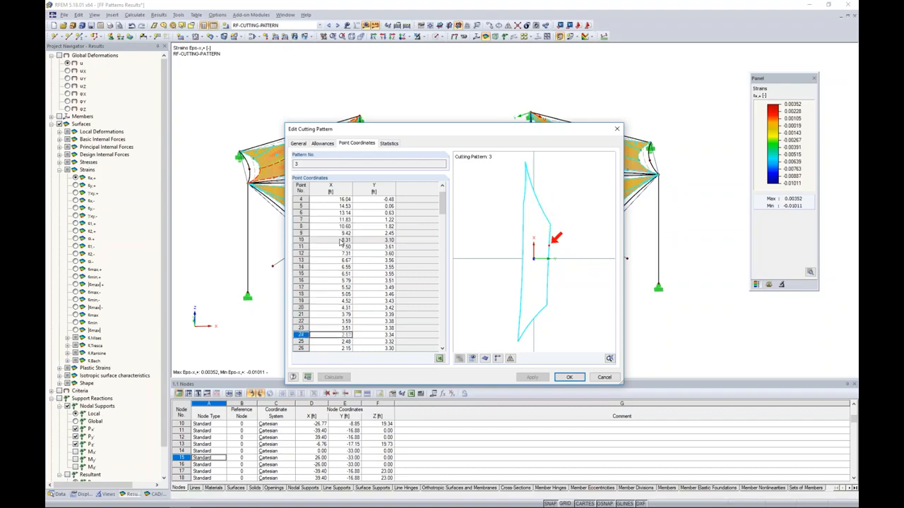
pyautogui.press('Down')
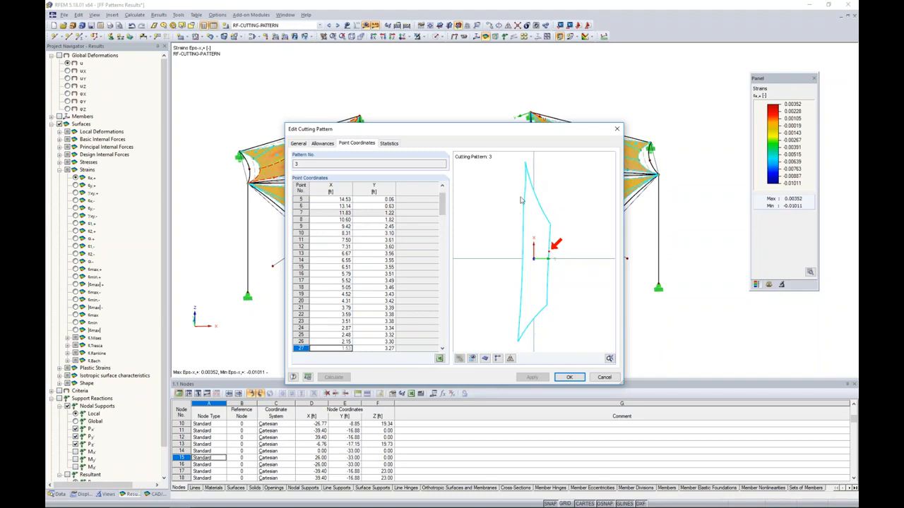
# Show the allowances and the FE mesh in the flattened preview of cutting pattern 3.
pyautogui.click(472, 358)
pyautogui.scroll(3, 536, 209)
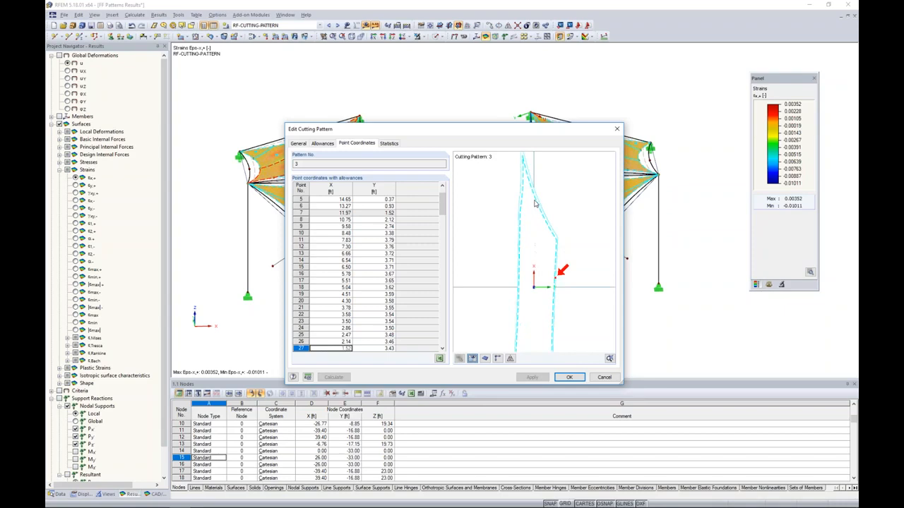
pyautogui.click(485, 358)
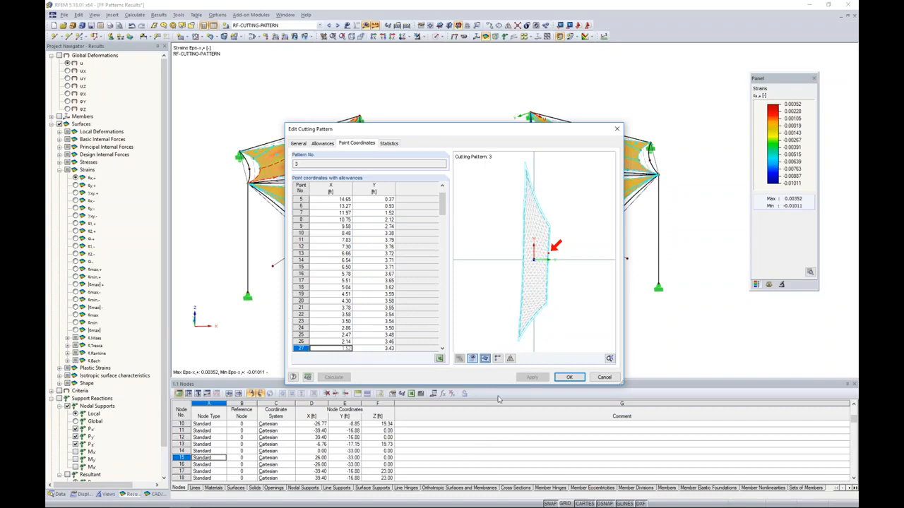
# Examine the statistics of cutting pattern 3, comparing its 2D area with the 3D area without compensation, and close it unchanged.
pyautogui.click(389, 144)
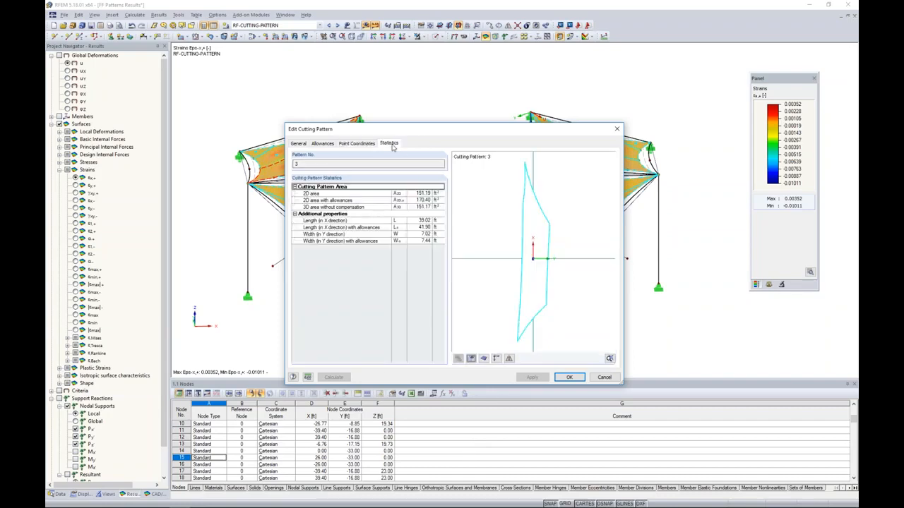
pyautogui.click(414, 208)
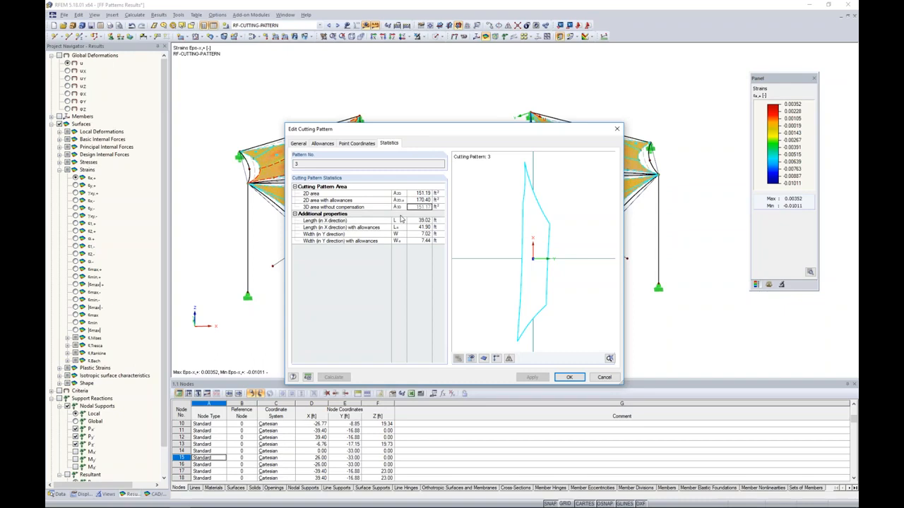
pyautogui.click(420, 193)
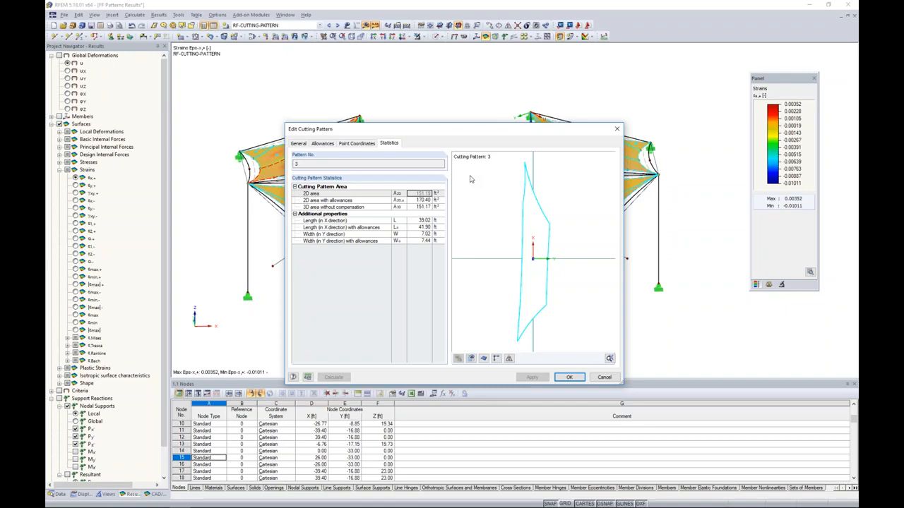
pyautogui.click(603, 378)
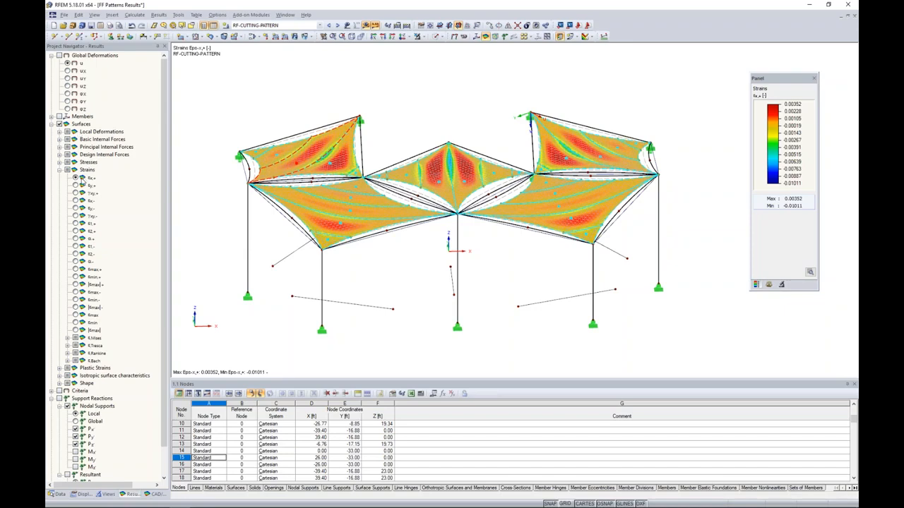
# Display the membrane strains in the y direction, return to the x-direction strains and clear the pattern selection.
pyautogui.click(76, 185)
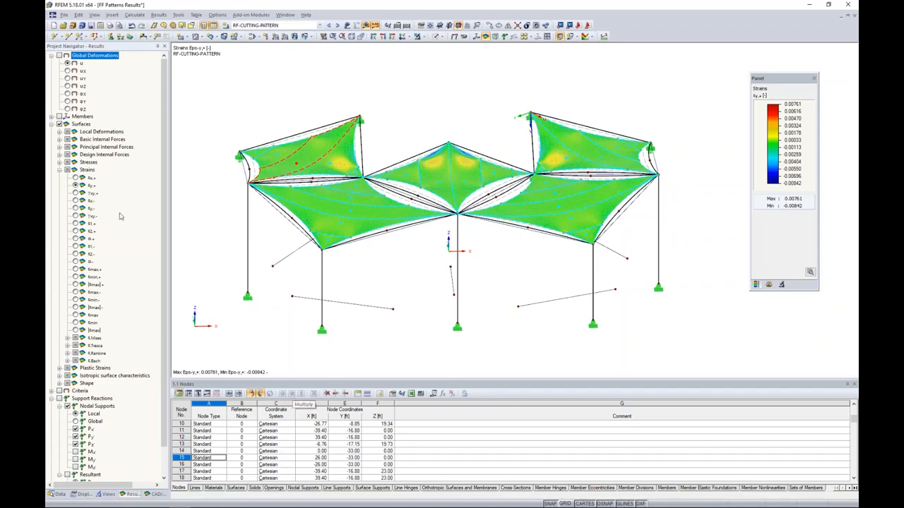
pyautogui.click(75, 178)
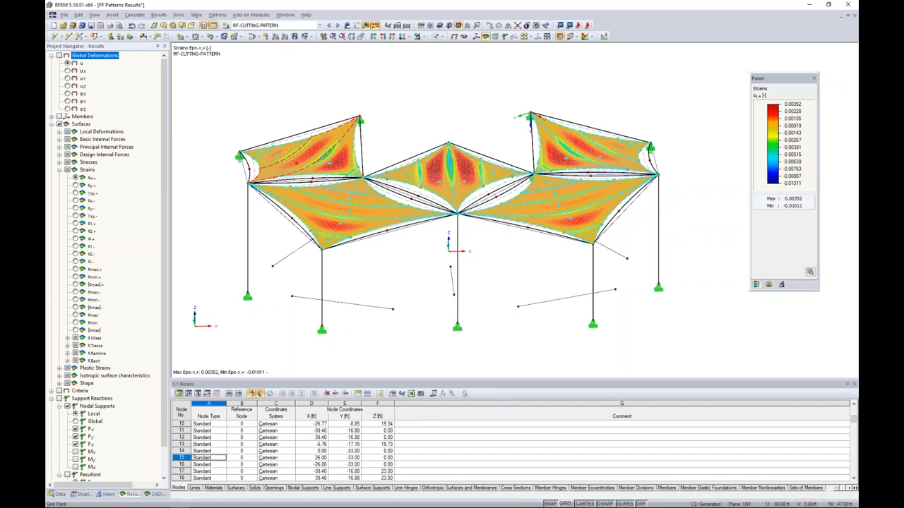
pyautogui.click(266, 119)
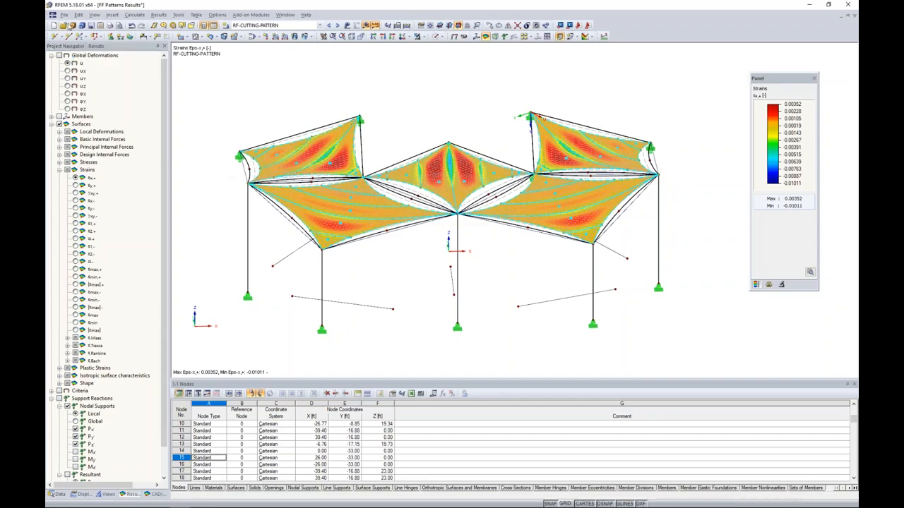
# Review the DXF export settings for cutting patterns, such as patterns per row and spacing, and leave without exporting.
pyautogui.click(64, 14)
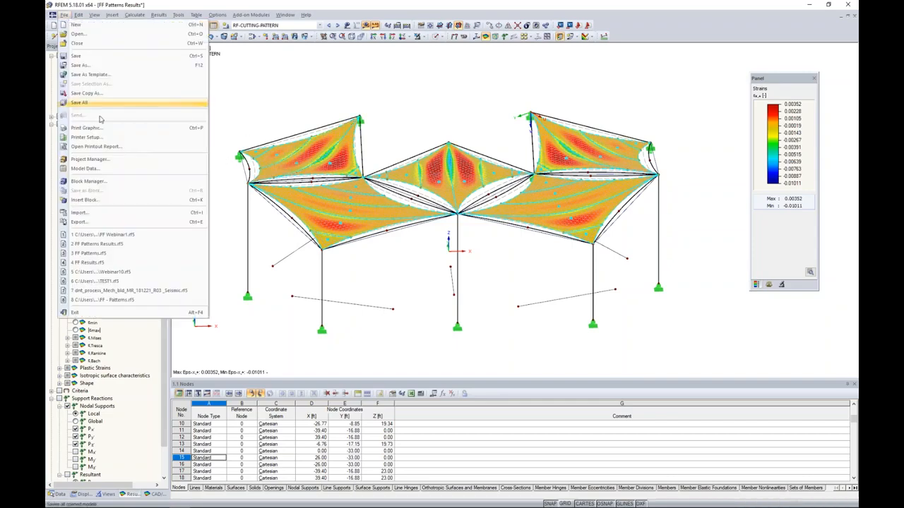
pyautogui.click(79, 222)
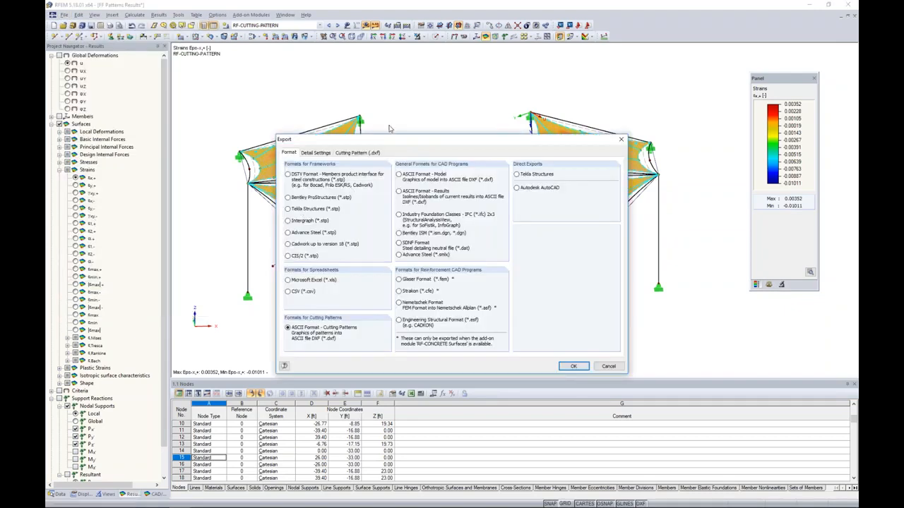
pyautogui.click(359, 152)
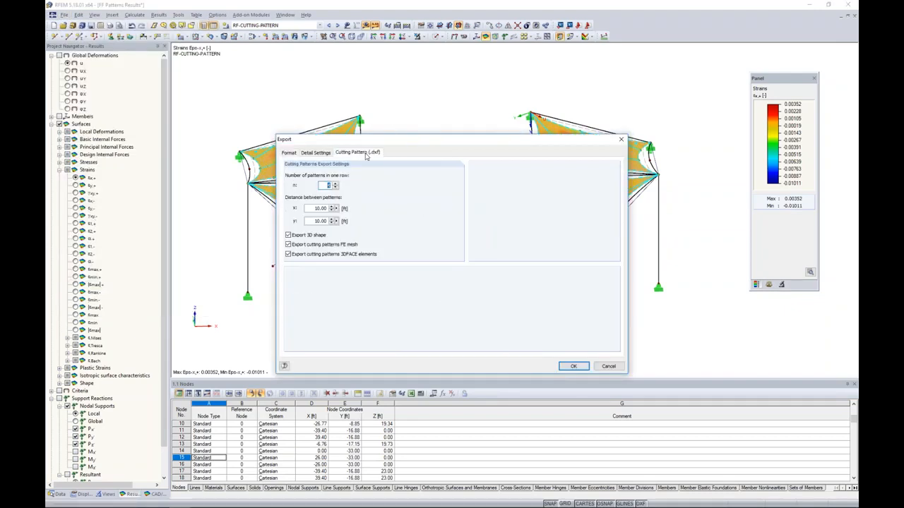
pyautogui.click(325, 185)
pyautogui.click(609, 367)
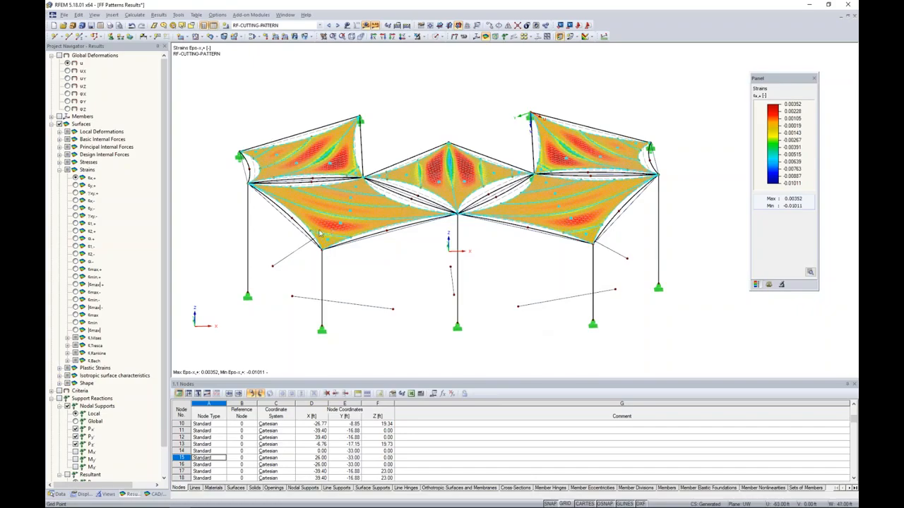
# Switch to AutoCAD with FF - Patterns Results.dxf open to view the exported cutting patterns.
pyautogui.press('super+Tab')
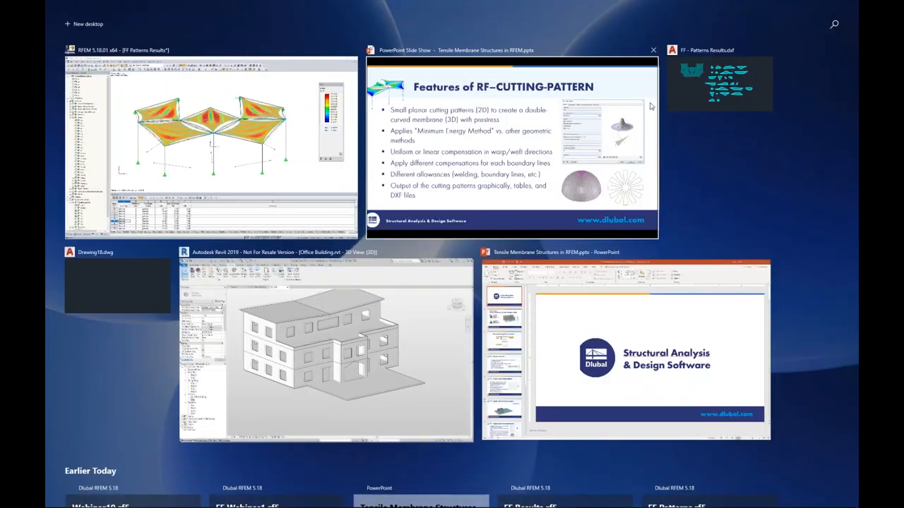
pyautogui.click(690, 98)
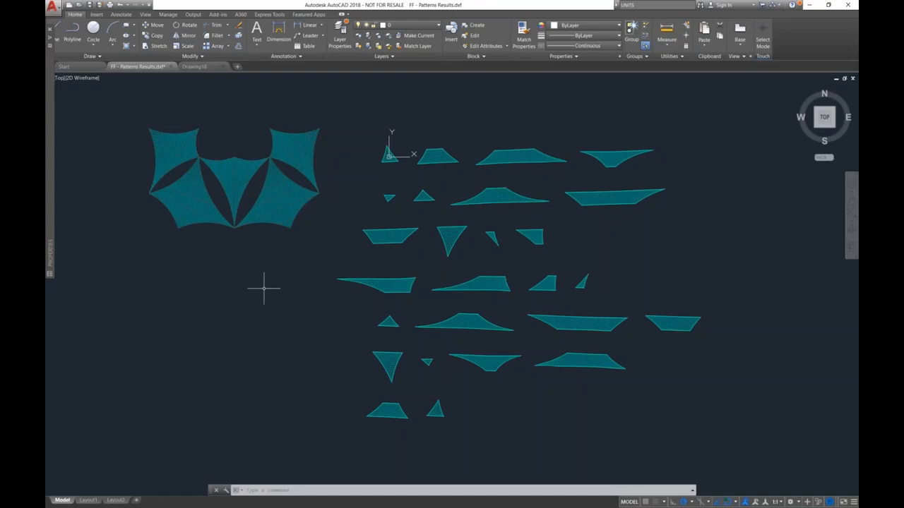
# Examine the exported 3D canopy membranes from an oblique view, including the small number label on one of them.
pyautogui.keyDown('shift'); pyautogui.moveTo(264, 288); pyautogui.dragTo(431, 283, button='middle'); pyautogui.keyUp('shift')
pyautogui.scroll(4, 360, 243)
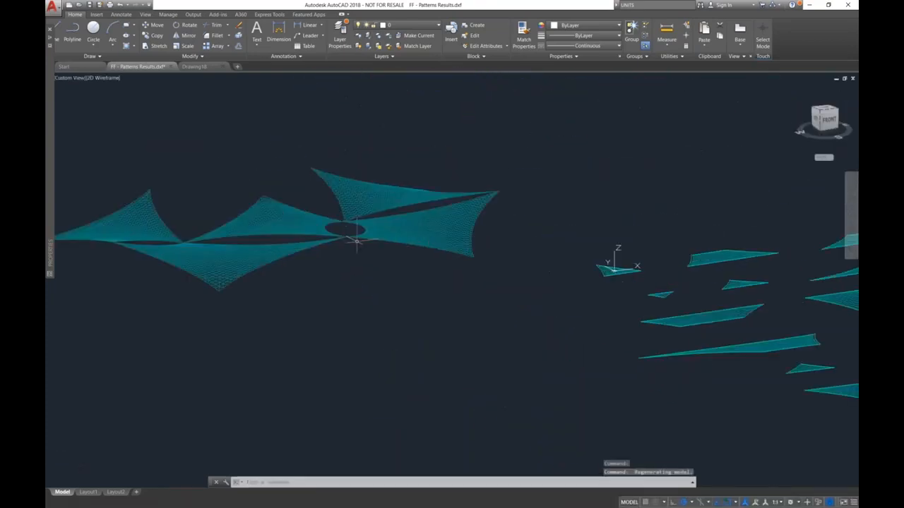
pyautogui.scroll(2, 356, 242)
pyautogui.moveTo(340, 287); pyautogui.dragTo(490, 290, button='middle')
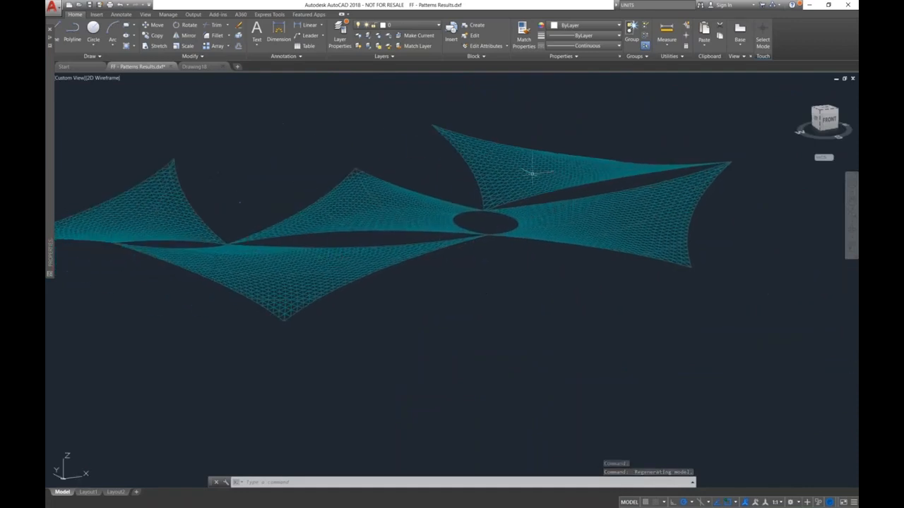
pyautogui.moveTo(585, 261); pyautogui.dragTo(471, 262, button='middle')
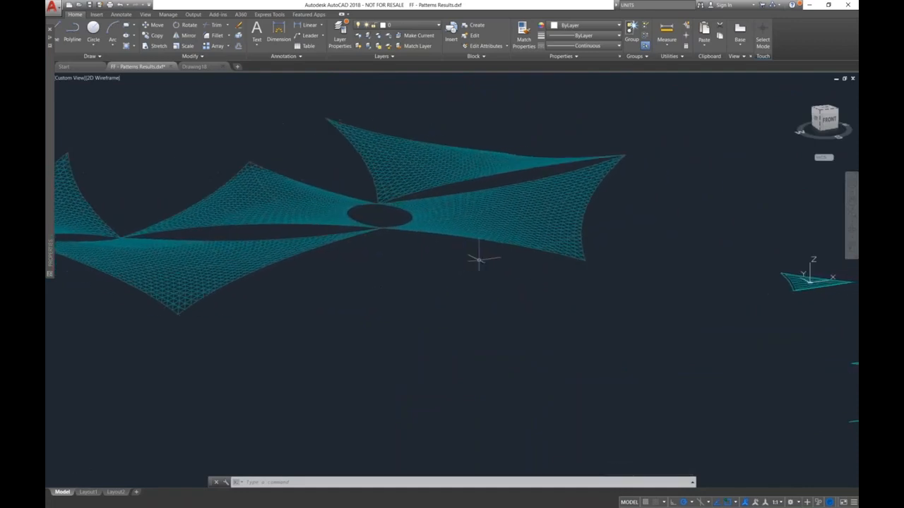
pyautogui.scroll(3, 542, 227)
pyautogui.scroll(6, 468, 233)
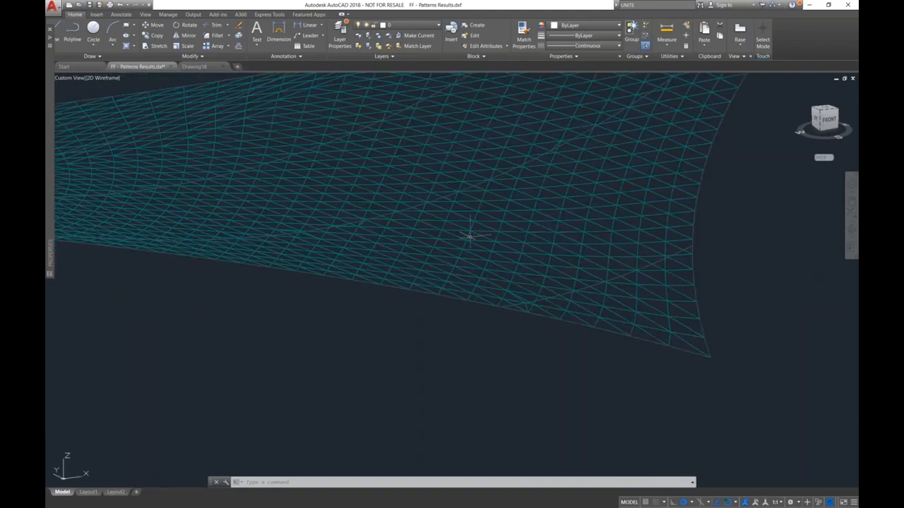
pyautogui.scroll(1, 467, 220)
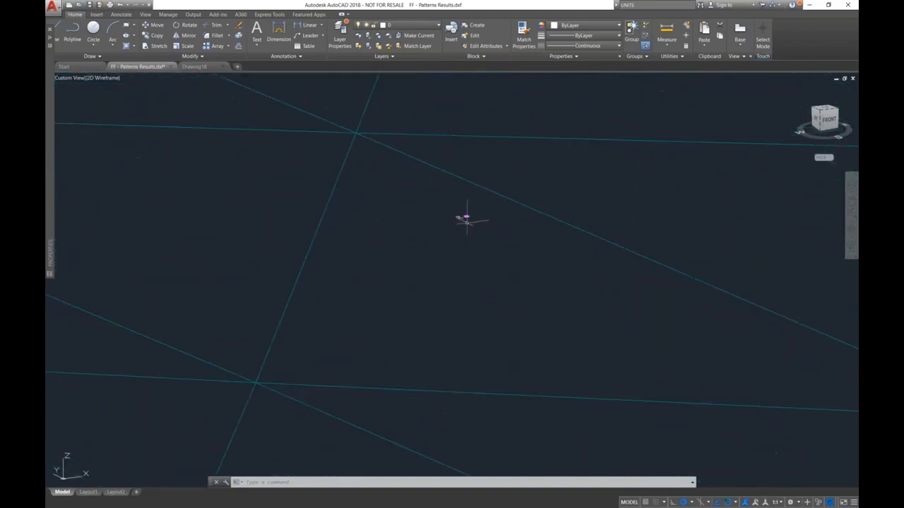
pyautogui.scroll(2, 462, 211)
pyautogui.scroll(1, 466, 215)
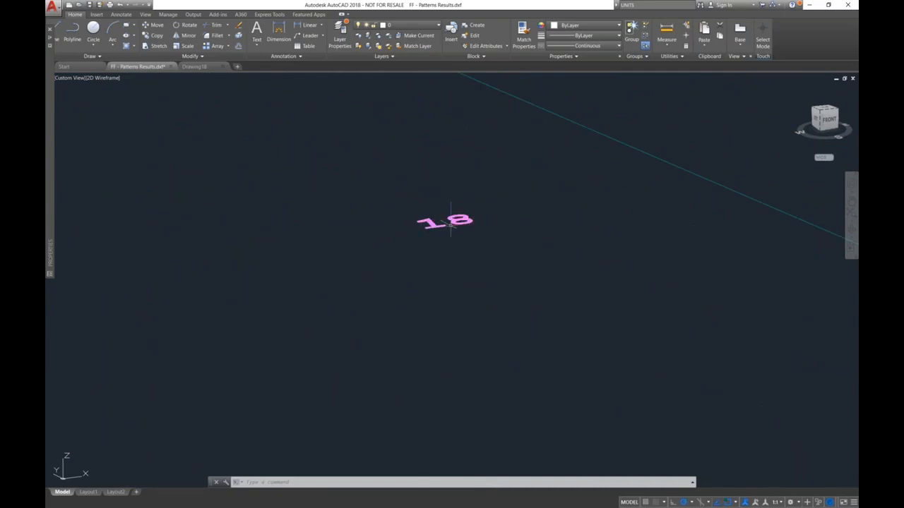
pyautogui.scroll(-8, 450, 223)
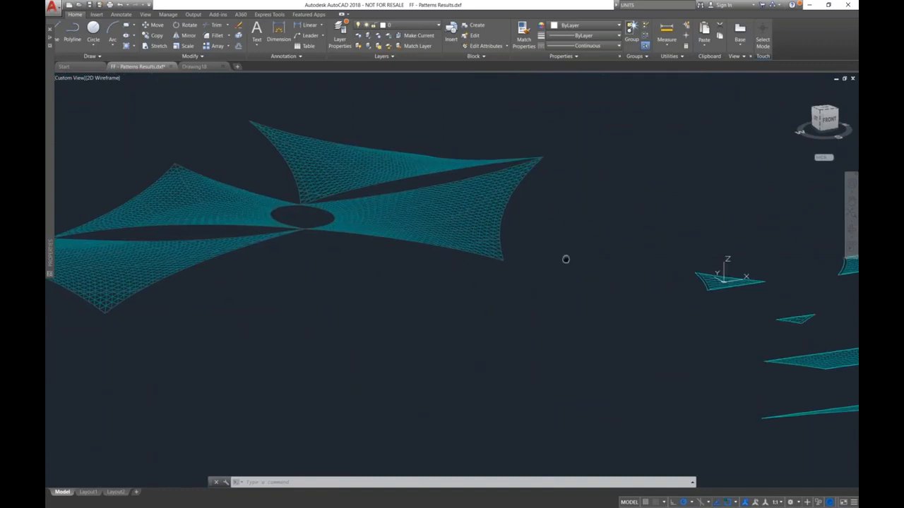
# Examine the flat cutting patterns beside the canopy up close, including the number label inside one pattern.
pyautogui.moveTo(567, 259); pyautogui.dragTo(201, 254, button='middle')
pyautogui.keyDown('shift'); pyautogui.moveTo(446, 263); pyautogui.dragTo(423, 257, button='middle'); pyautogui.keyUp('shift')
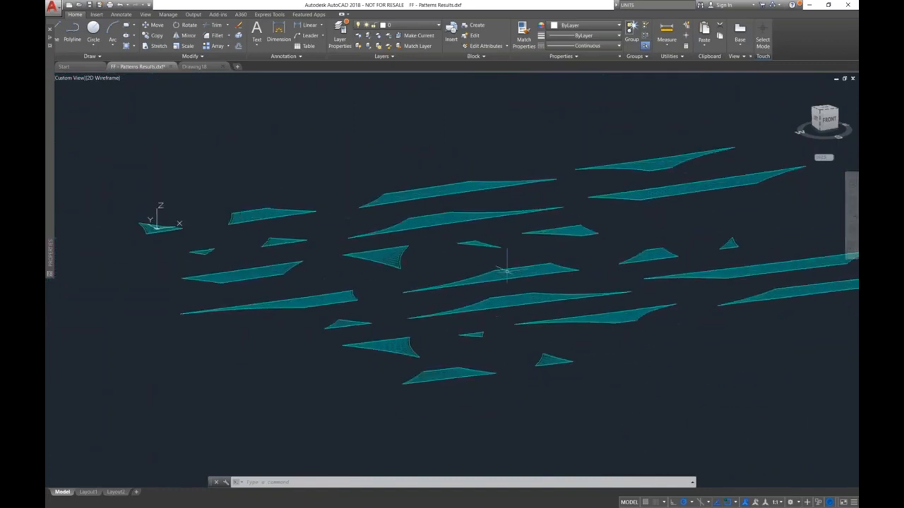
pyautogui.scroll(5, 514, 274)
pyautogui.scroll(3, 530, 261)
pyautogui.scroll(5, 373, 267)
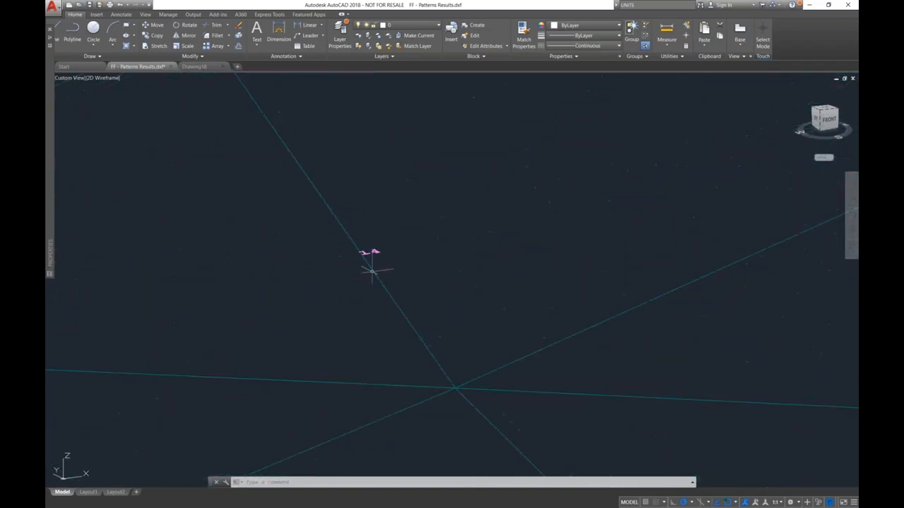
pyautogui.scroll(-10, 350, 253)
pyautogui.moveTo(355, 257); pyautogui.dragTo(479, 274, button='middle')
pyautogui.scroll(-5, 376, 223)
pyautogui.moveTo(339, 232); pyautogui.dragTo(411, 254, button='middle')
pyautogui.scroll(5, 246, 235)
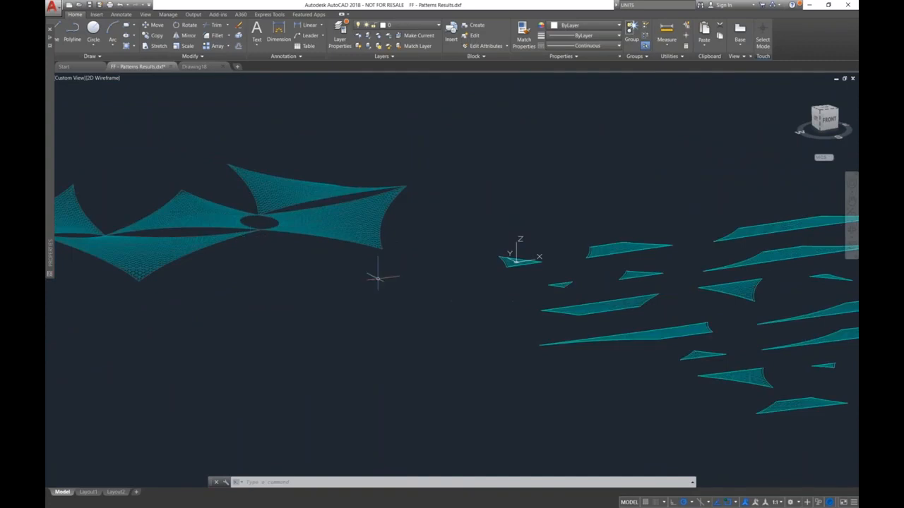
pyautogui.moveTo(611, 323)
pyautogui.mouseDown(button='middle')
pyautogui.moveTo(538, 346)
pyautogui.moveTo(539, 299)
pyautogui.moveTo(494, 313)
pyautogui.mouseUp(button='middle')
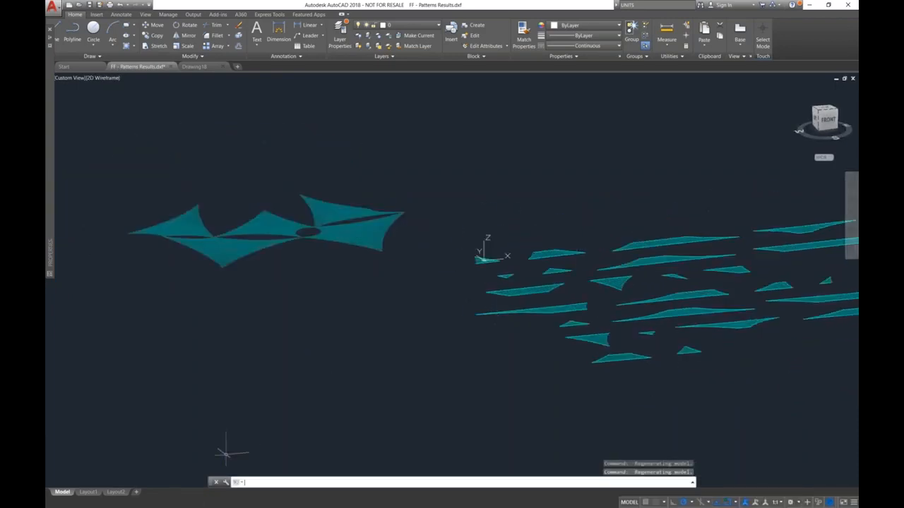
# Switch to RFEM and display the results of load combination CO1 - 1.6L.
pyautogui.press('super+Tab')
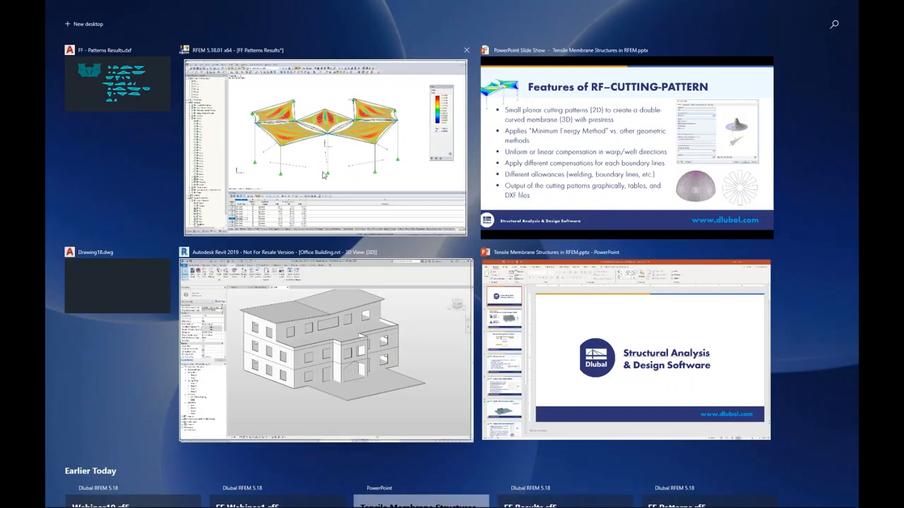
pyautogui.click(323, 175)
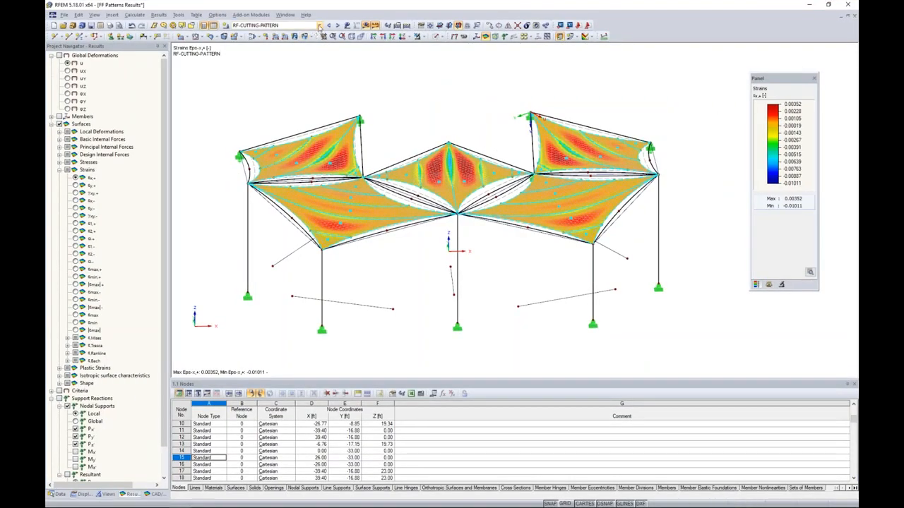
pyautogui.click(319, 24)
pyautogui.click(346, 68)
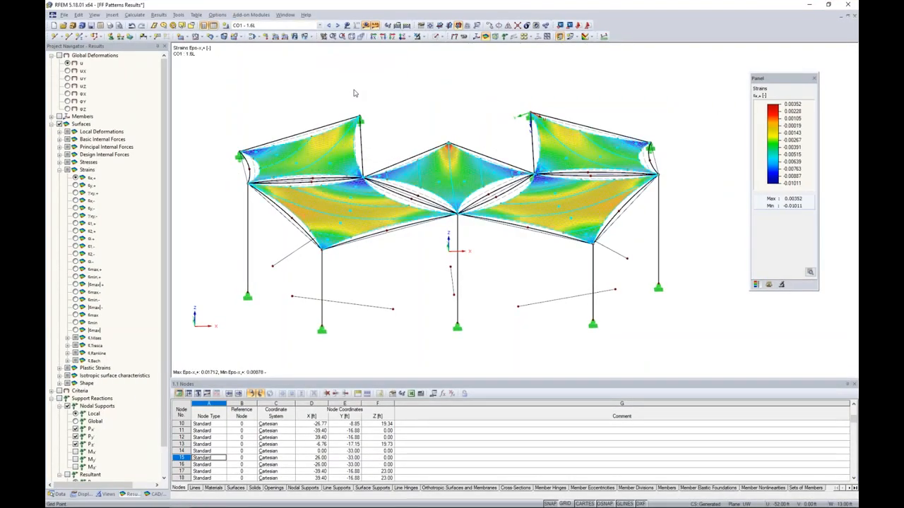
# Show the canopy's global deformations and set the deformation display factor to 6.
pyautogui.click(59, 55)
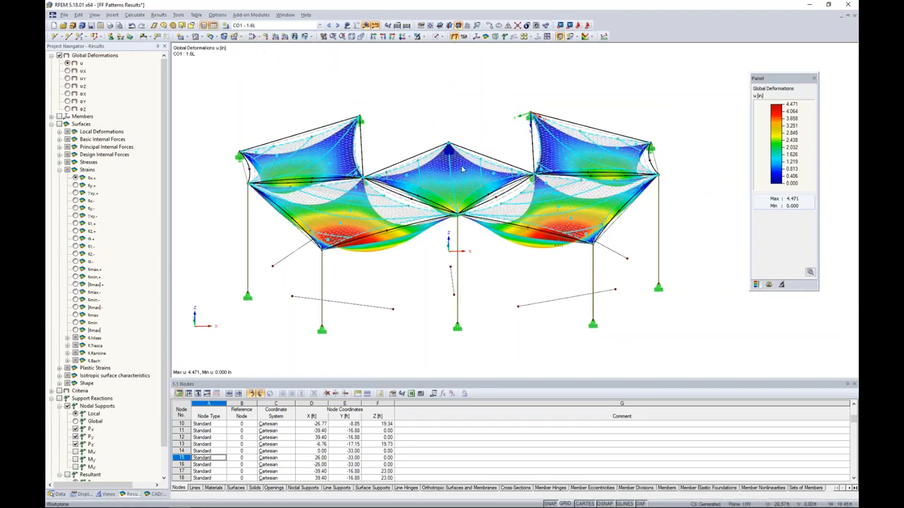
pyautogui.click(781, 285)
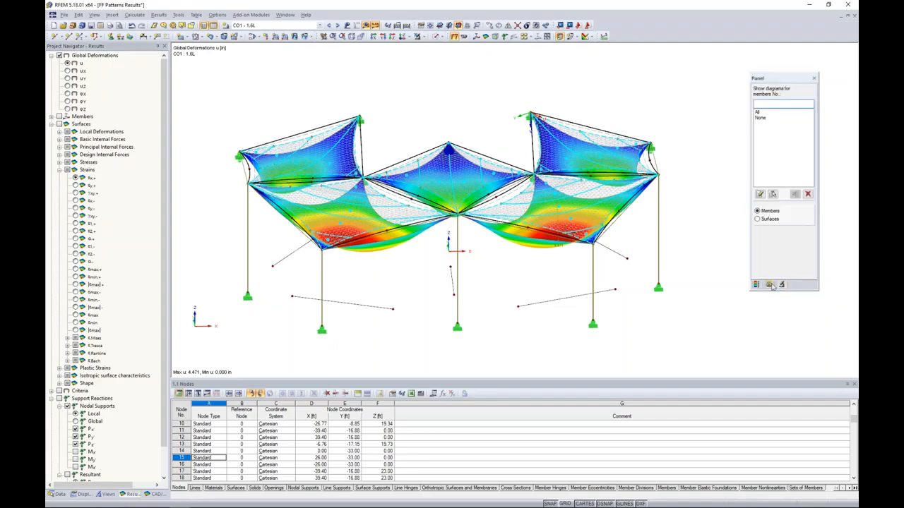
pyautogui.click(770, 285)
pyautogui.click(780, 108)
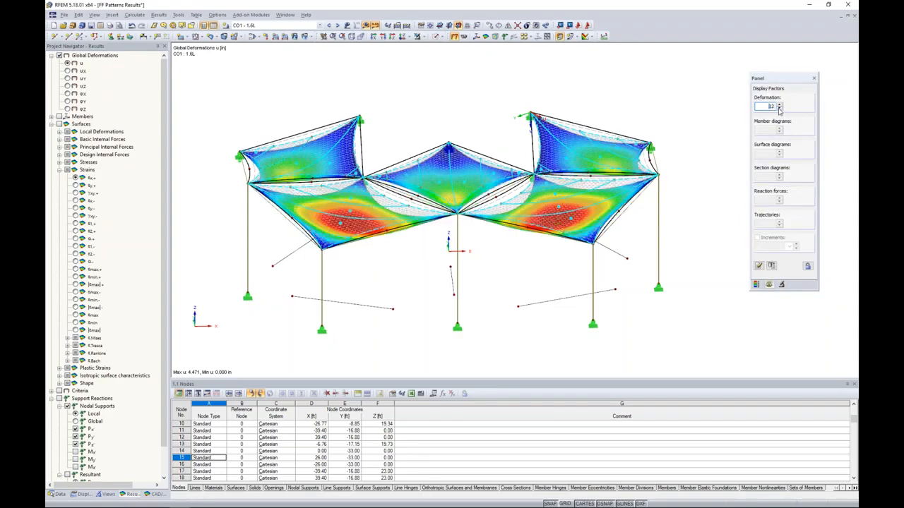
pyautogui.click(780, 109)
pyautogui.keyDown('ctrl'); pyautogui.moveTo(704, 239); pyautogui.dragTo(728, 174, button='middle'); pyautogui.keyUp('ctrl')
pyautogui.moveTo(634, 131); pyautogui.dragTo(585, 140, button='middle')
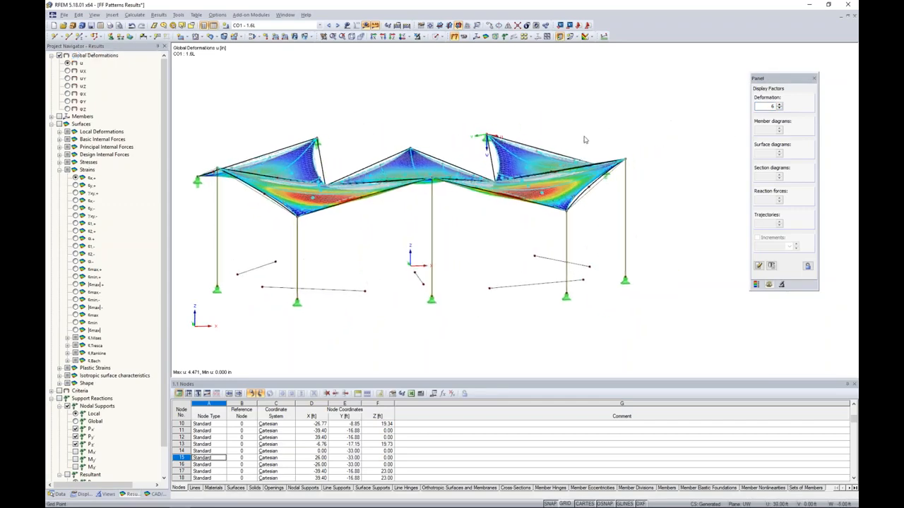
pyautogui.keyDown('ctrl'); pyautogui.moveTo(534, 154); pyautogui.dragTo(515, 300, button='middle'); pyautogui.keyUp('ctrl')
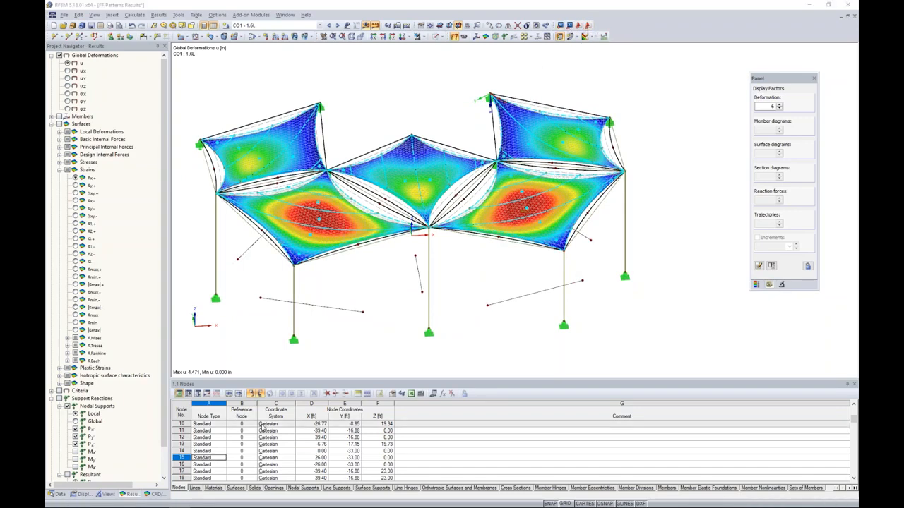
# Make the empty Drawing18 the active AutoCAD drawing and return to RFEM.
pyautogui.press('super+Tab')
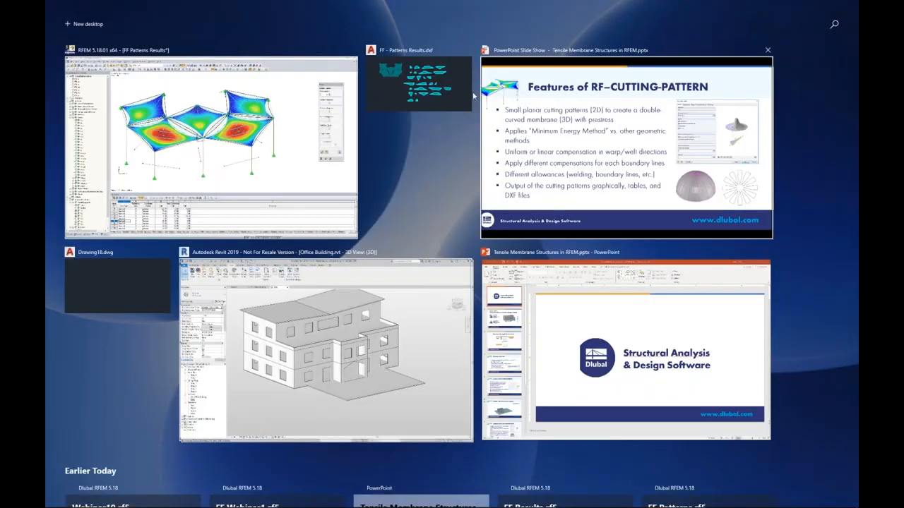
pyautogui.click(472, 91)
pyautogui.click(201, 71)
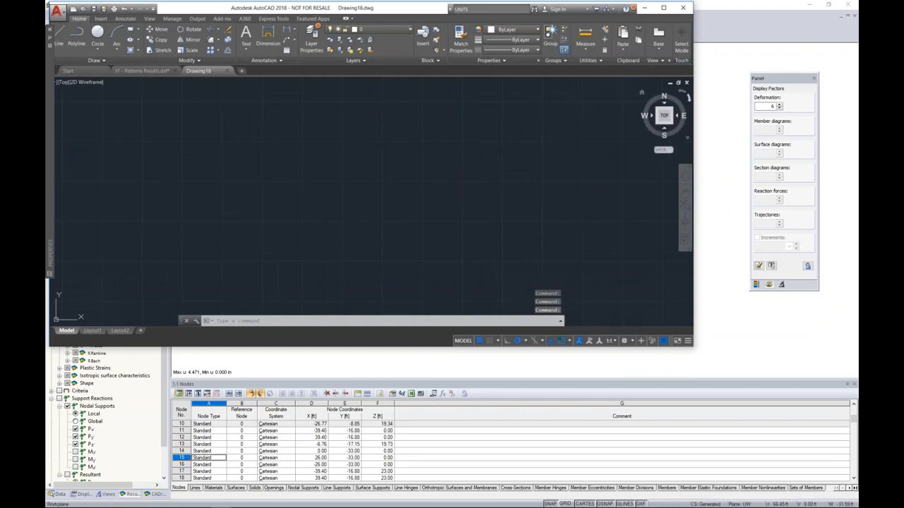
pyautogui.click(755, 359)
# Export the deformed canopy with FE mesh and 3DFACE elements to AutoCAD, overwriting the existing model and replacing the Automatic units setting.
pyautogui.click(586, 26)
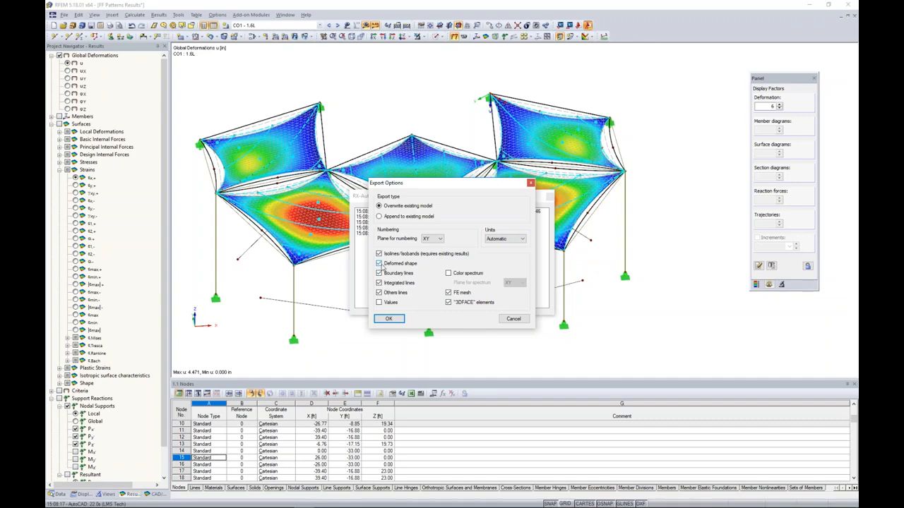
pyautogui.click(487, 240)
pyautogui.click(494, 276)
pyautogui.click(401, 318)
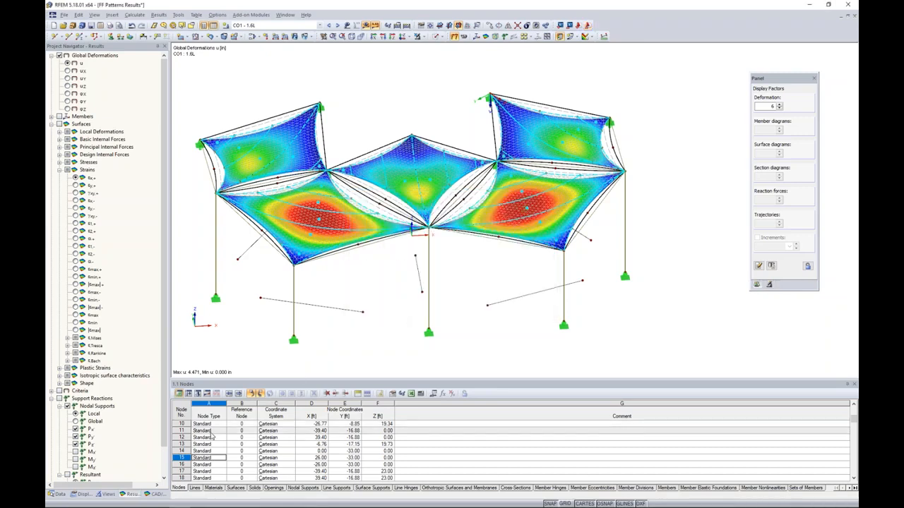
# Switch to AutoCAD, open Drawing18 with the exported canopy and maximize the window.
pyautogui.press('super+Tab')
pyautogui.click(380, 77)
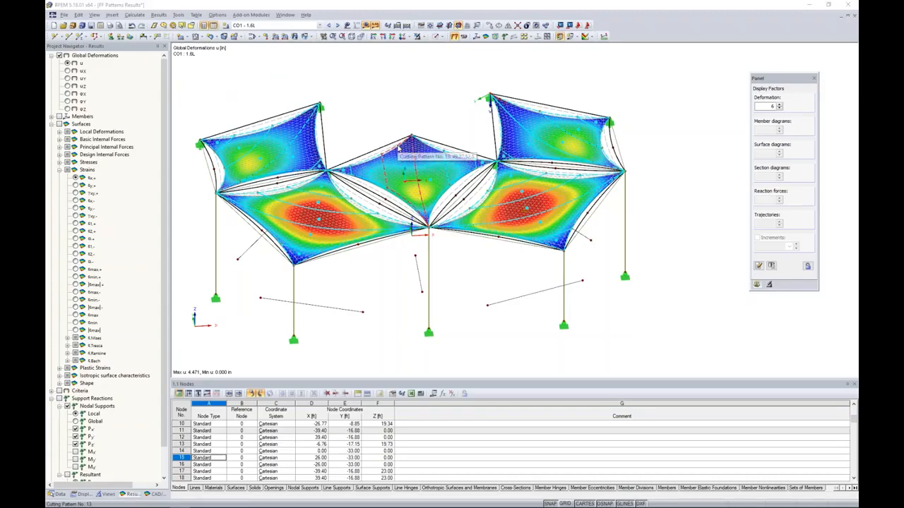
pyautogui.press('super+Tab')
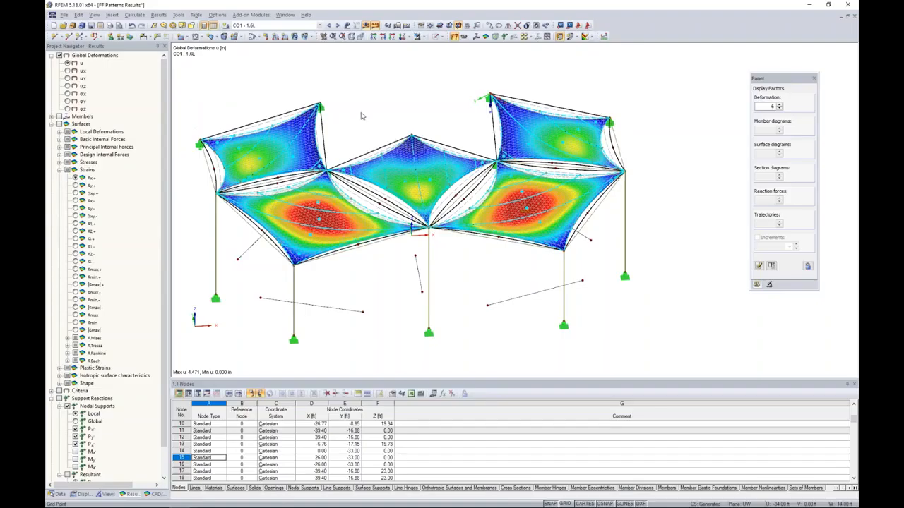
pyautogui.press('super+Tab')
pyautogui.press('super+Tab')
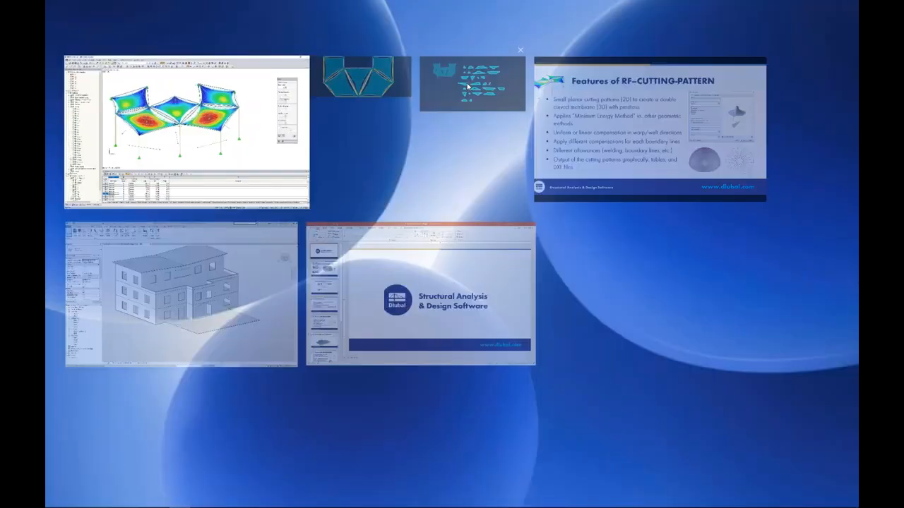
pyautogui.press('super+Tab')
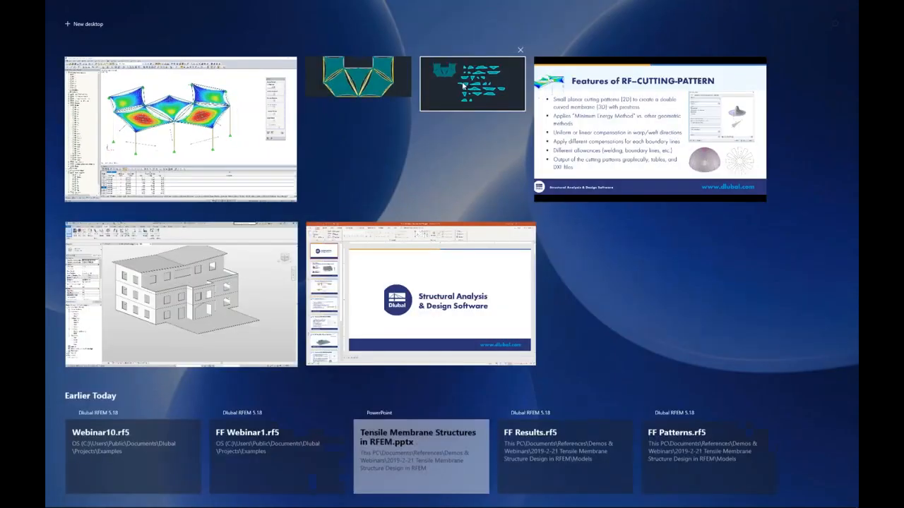
pyautogui.click(466, 85)
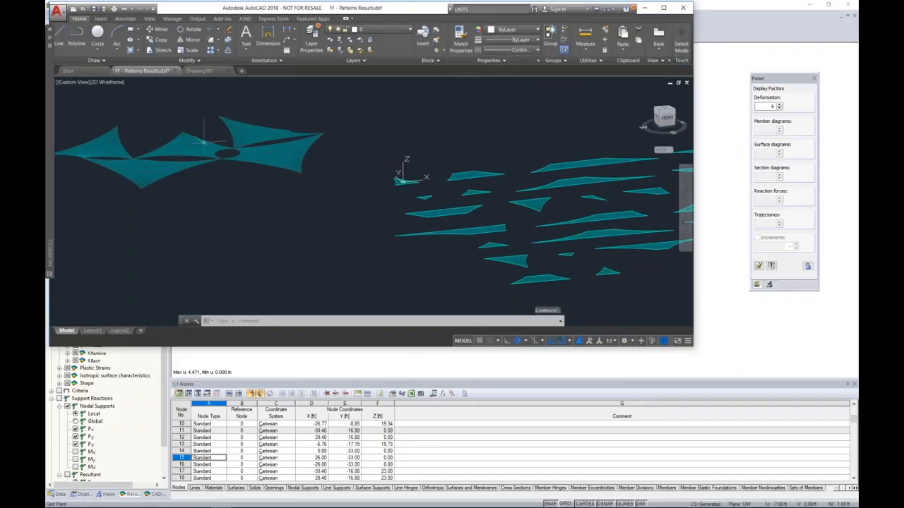
pyautogui.click(199, 70)
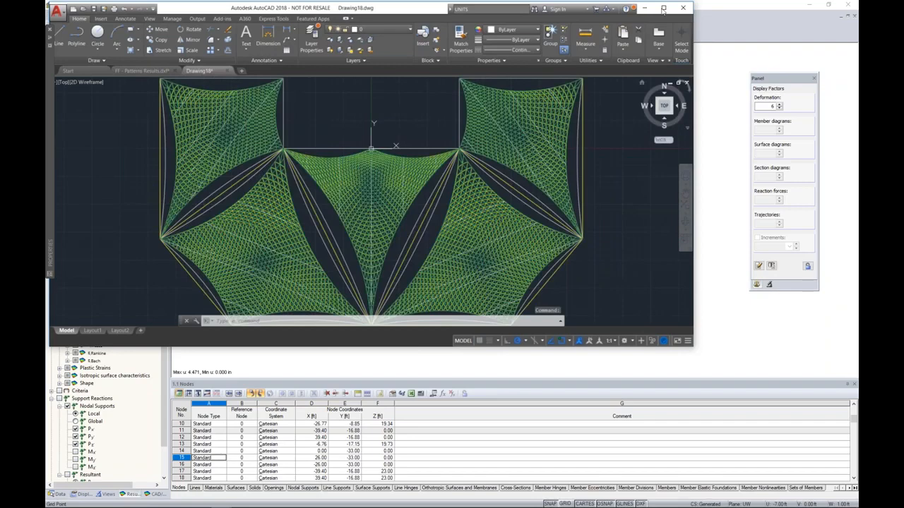
pyautogui.click(663, 9)
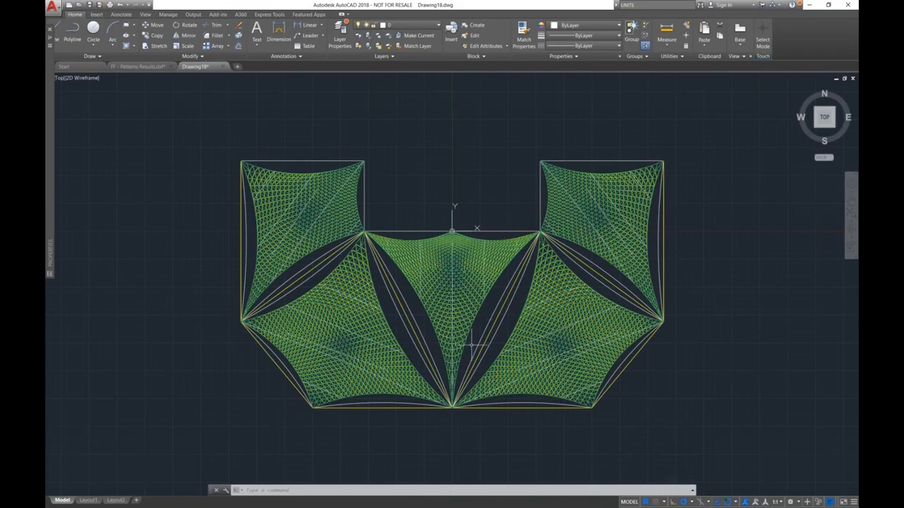
# Display the exported canopy in an oblique 3D view with the Shaded visual style.
pyautogui.keyDown('shift'); pyautogui.moveTo(452, 230); pyautogui.dragTo(582, 287, button='middle'); pyautogui.keyUp('shift')
pyautogui.moveTo(517, 379); pyautogui.dragTo(533, 307, button='middle')
pyautogui.scroll(4, 533, 305)
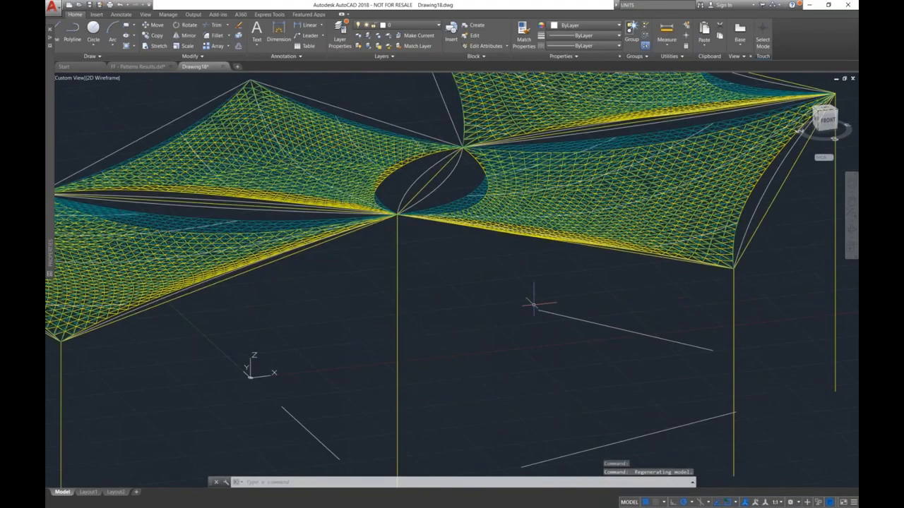
pyautogui.scroll(-2, 533, 306)
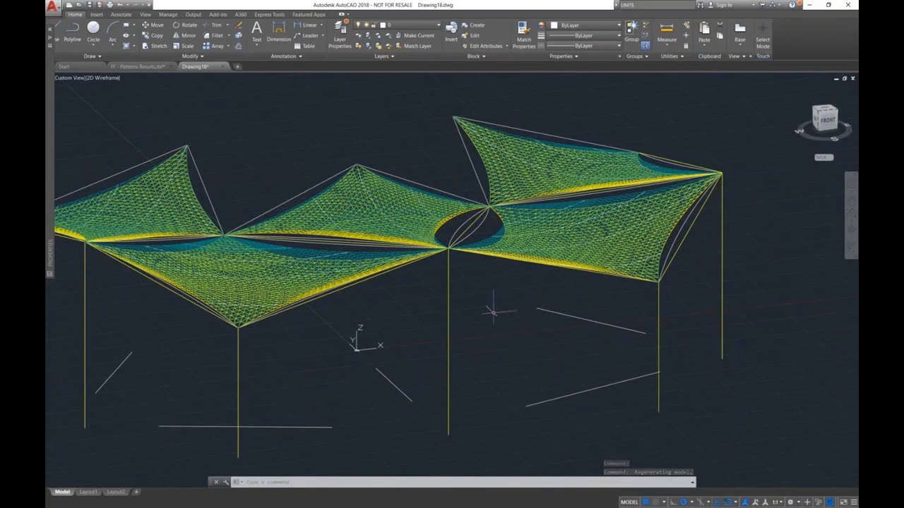
pyautogui.moveTo(493, 310); pyautogui.dragTo(590, 310, button='middle')
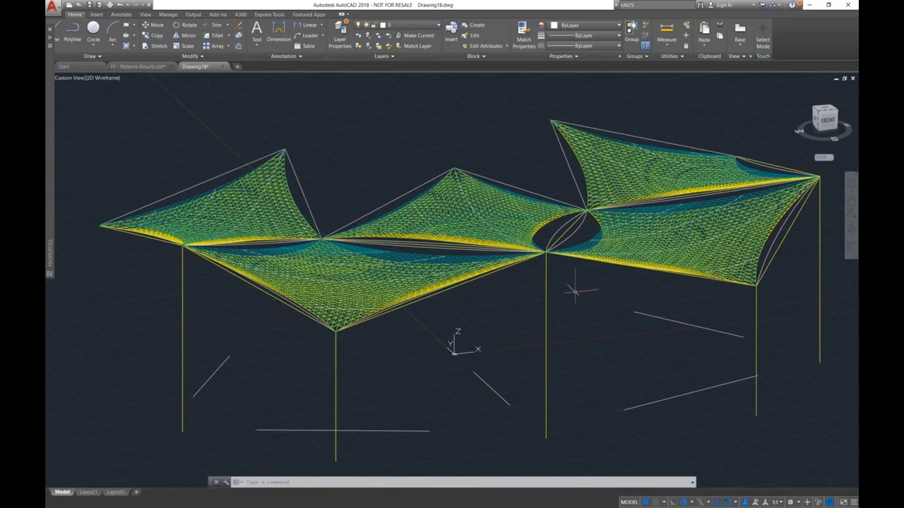
pyautogui.click(106, 83)
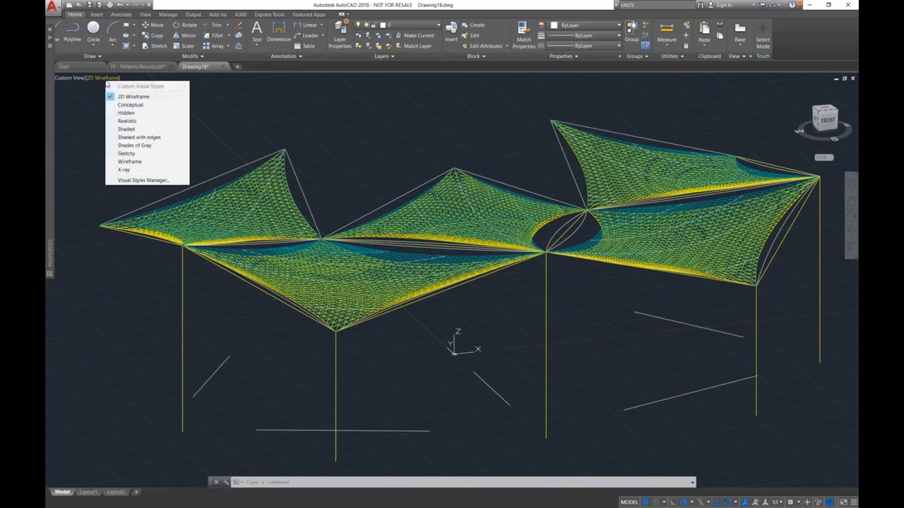
pyautogui.click(141, 130)
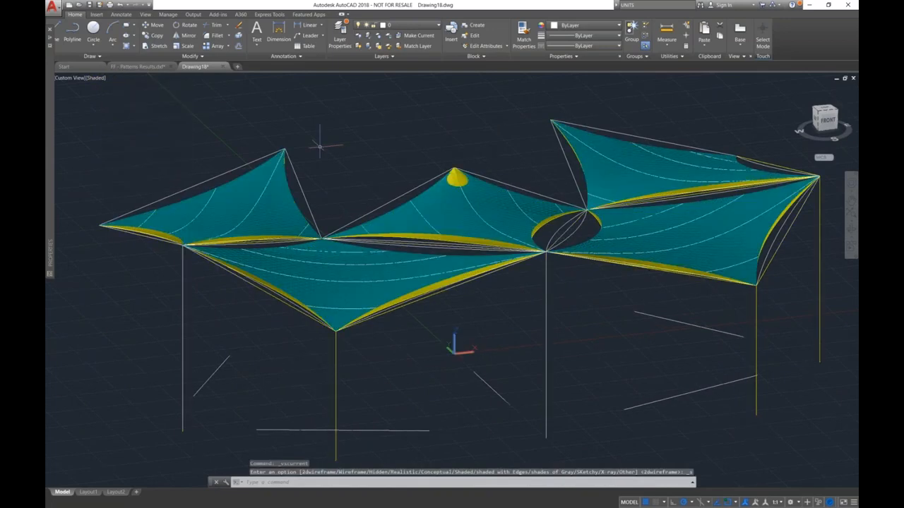
# Turn off the layers DL_FE_MESH_CELLS_1 through DL_FE_MESH_CELLS_5 to hide the undeformed membrane surfaces.
pyautogui.click(413, 25)
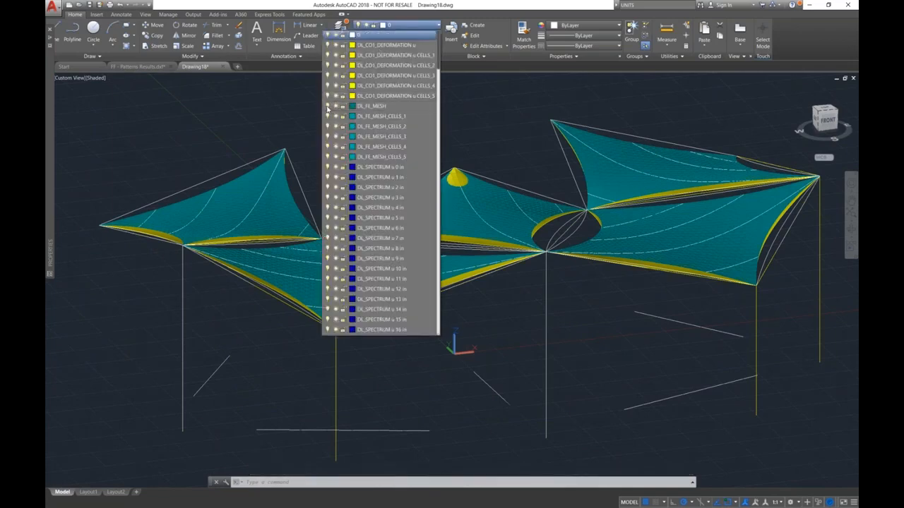
pyautogui.click(327, 116)
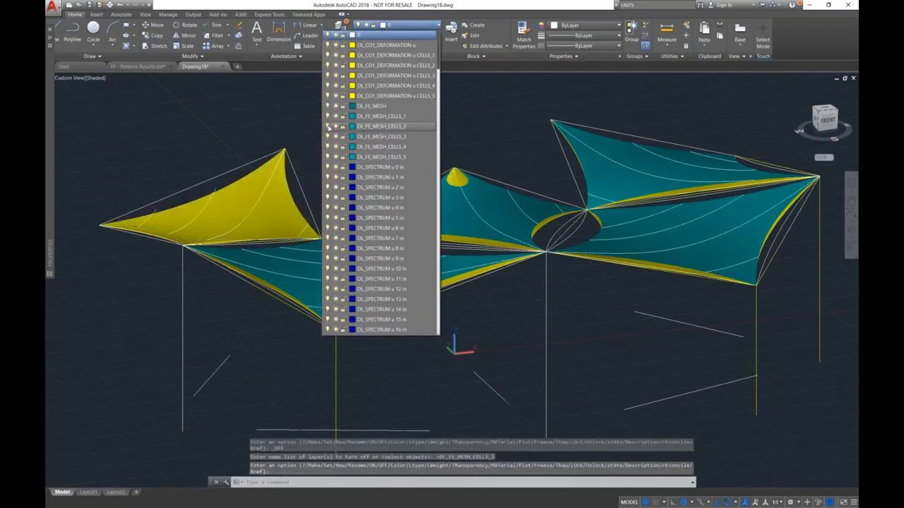
pyautogui.click(327, 136)
pyautogui.click(326, 146)
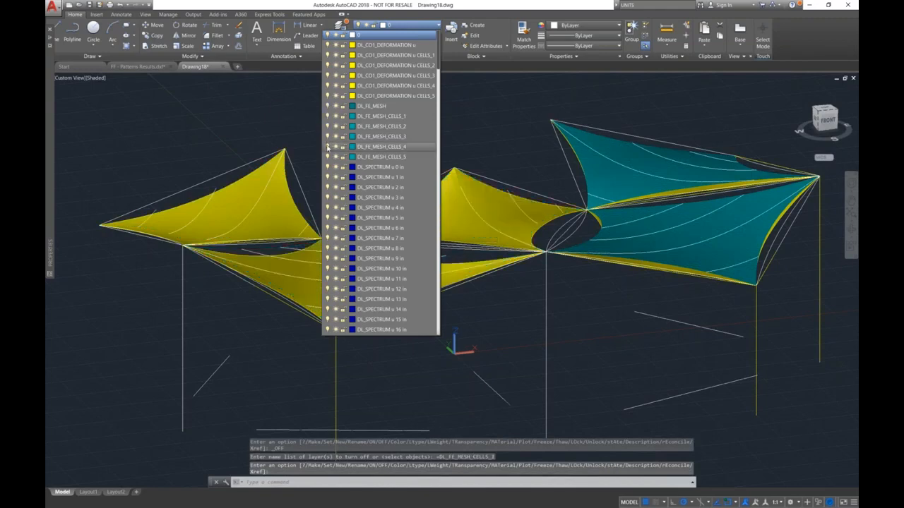
pyautogui.click(327, 156)
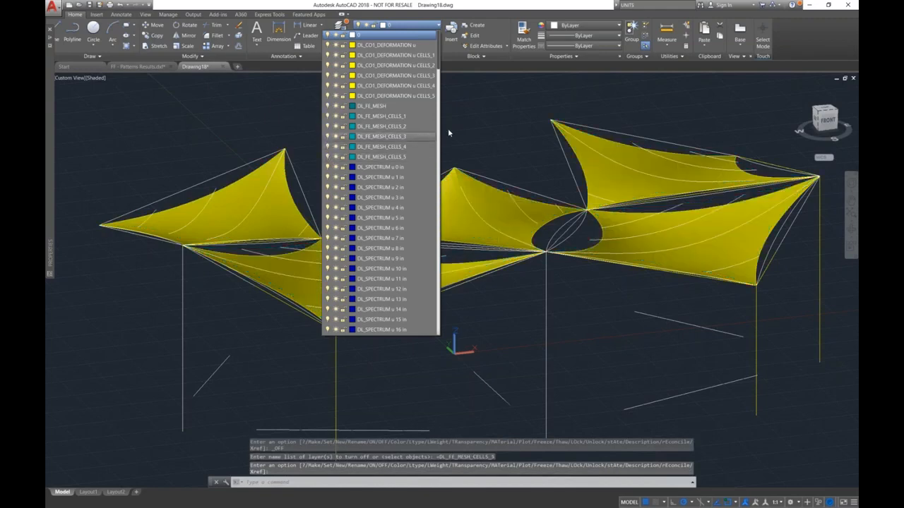
# Turn off the DL_TOPOLOGY layer and view the deformed canopy from a slightly higher angle.
pyautogui.scroll(-5, 423, 149)
pyautogui.moveTo(437, 85); pyautogui.dragTo(443, 340)
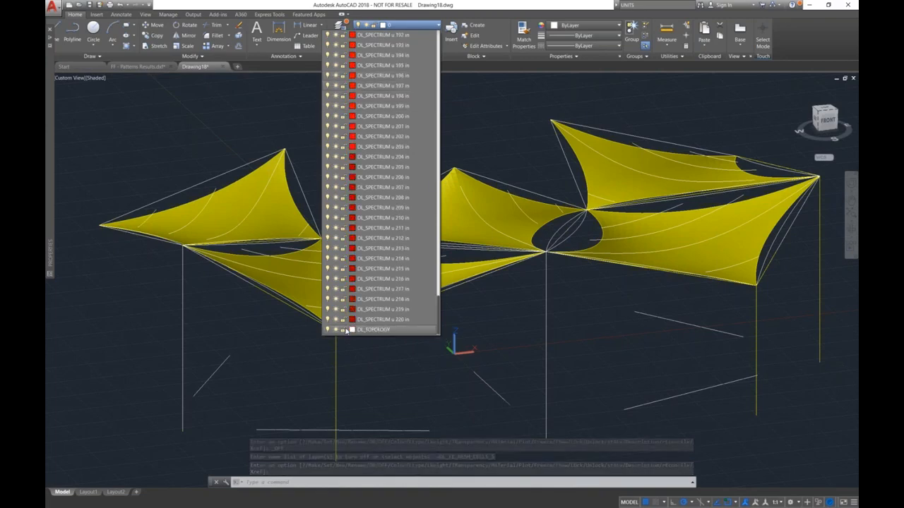
pyautogui.click(327, 329)
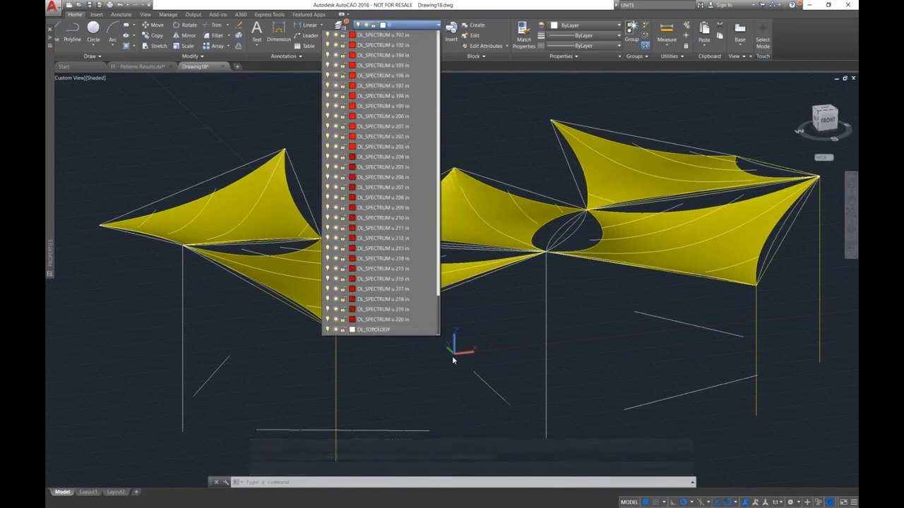
pyautogui.click(510, 328)
pyautogui.moveTo(506, 324)
pyautogui.keyDown('shift'); pyautogui.mouseDown(button='middle')
pyautogui.moveTo(474, 266)
pyautogui.moveTo(499, 318)
pyautogui.moveTo(530, 327)
pyautogui.moveTo(505, 332)
pyautogui.moveTo(501, 318)
pyautogui.moveTo(457, 305)
pyautogui.mouseUp(button='middle'); pyautogui.keyUp('shift')
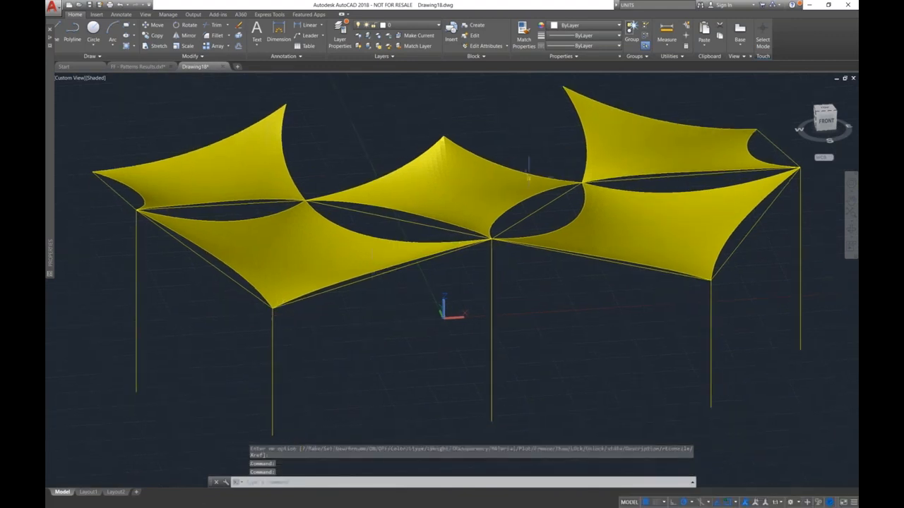
pyautogui.click(56, 9)
pyautogui.click(65, 110)
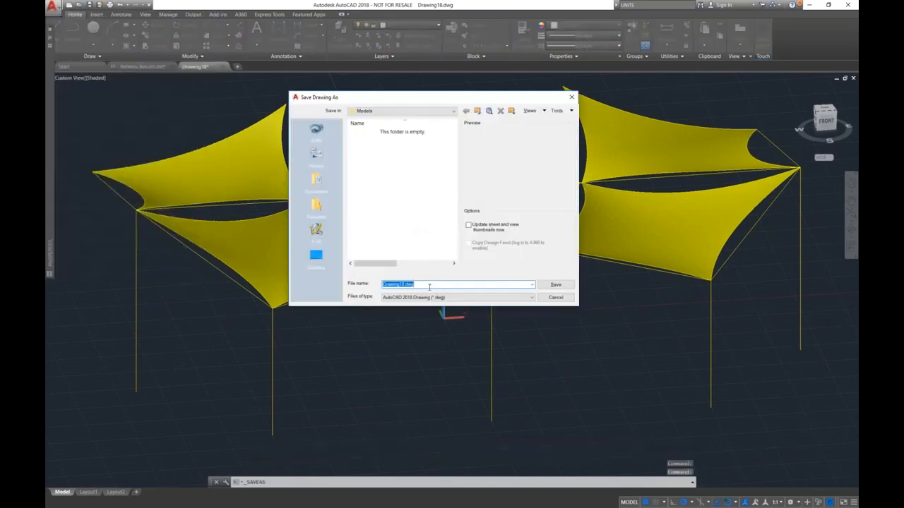
pyautogui.click(431, 298)
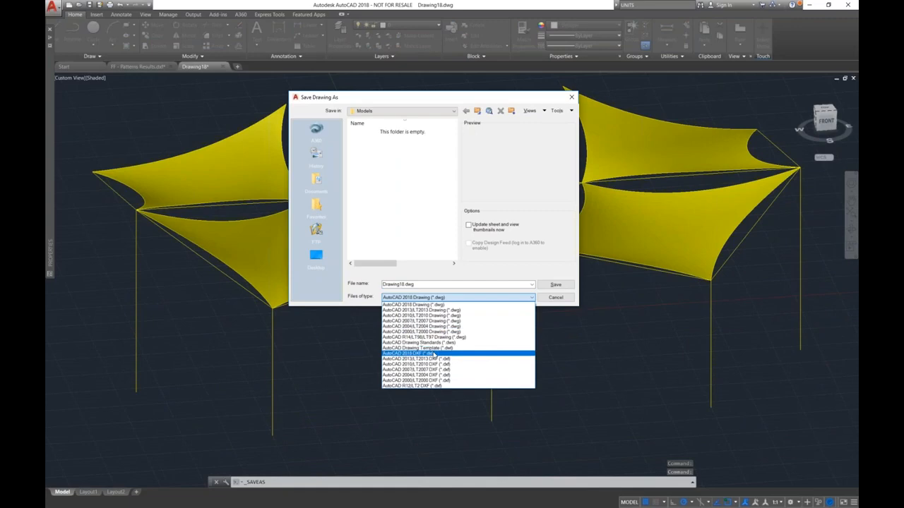
pyautogui.click(432, 353)
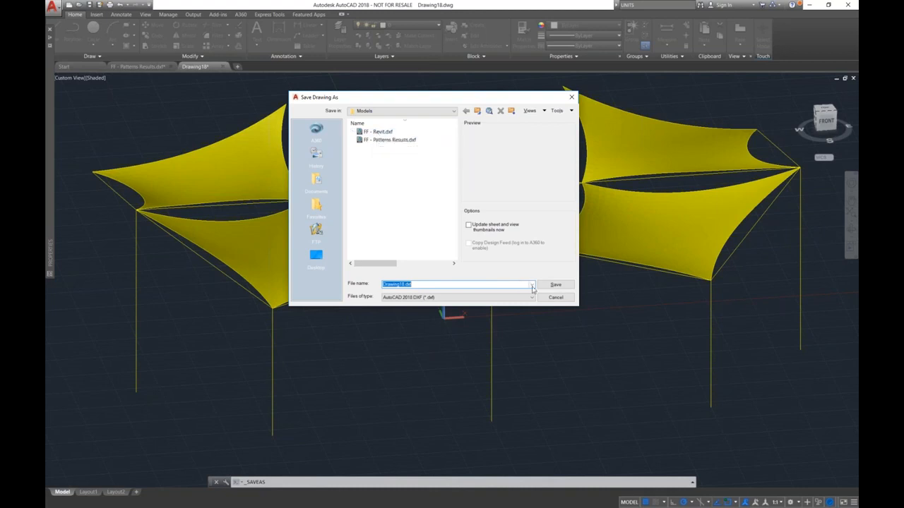
pyautogui.click(554, 298)
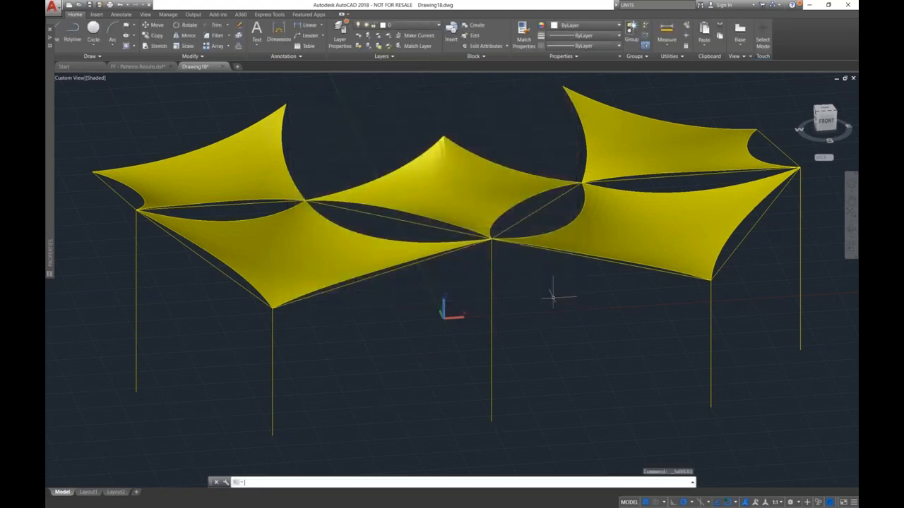
# Switch to the Office Building model in Revit and link the CAD file FF - Revit.dxf with Auto - Origin to Origin positioning.
pyautogui.press('super+Tab')
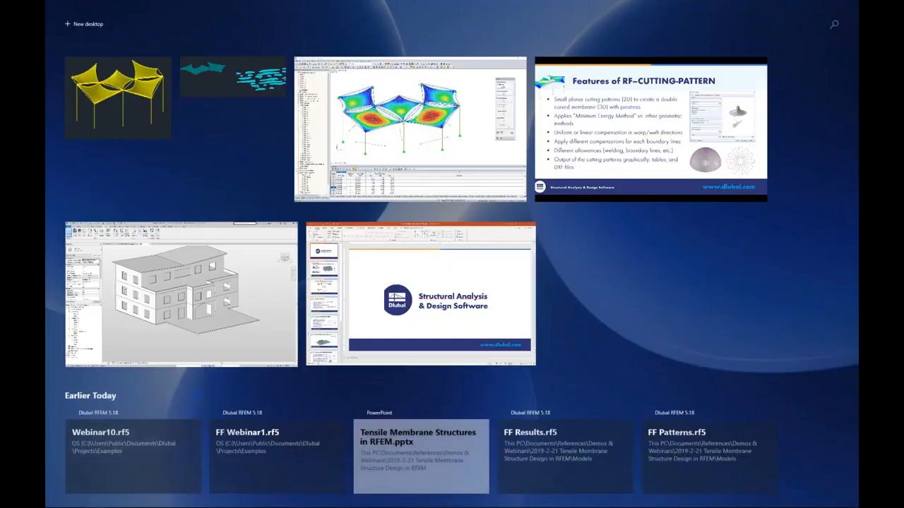
pyautogui.click(285, 297)
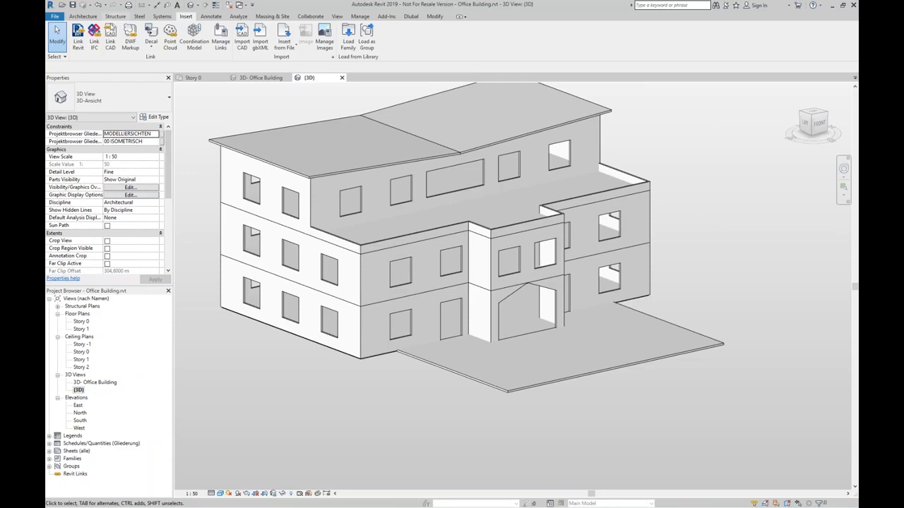
pyautogui.click(113, 30)
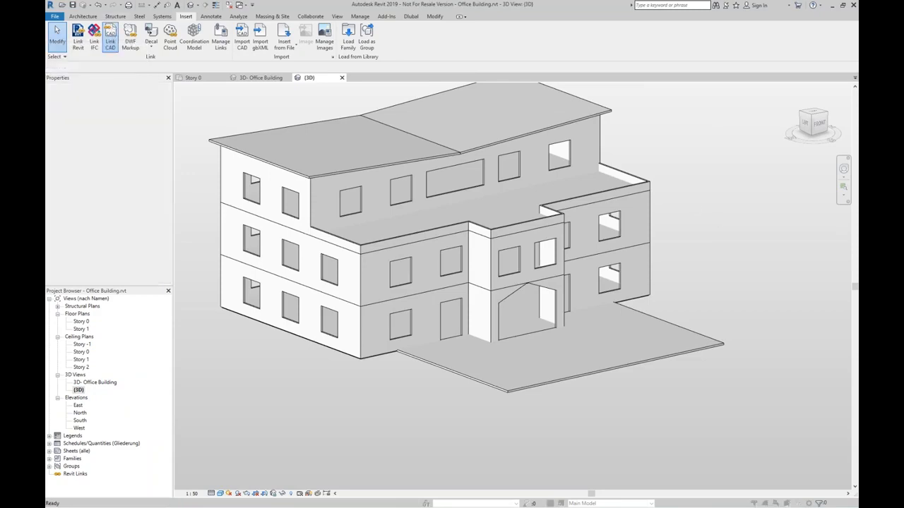
pyautogui.click(416, 271)
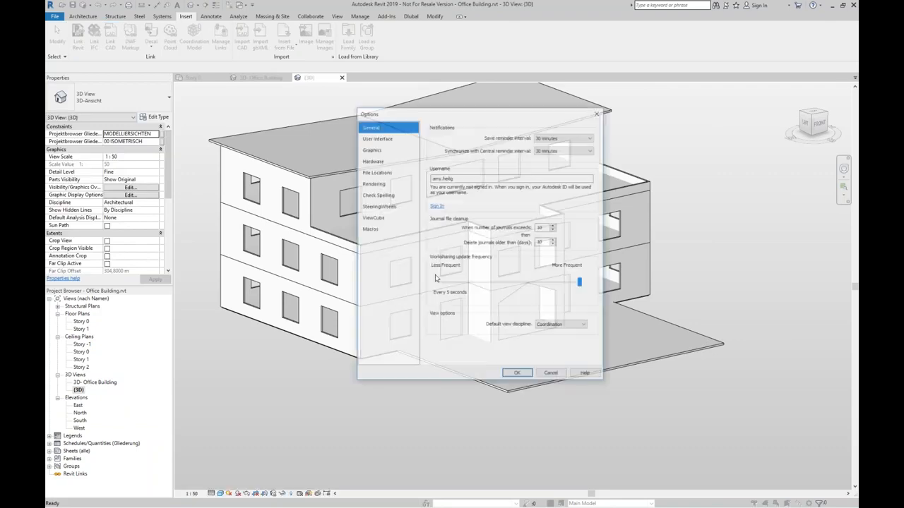
pyautogui.click(549, 375)
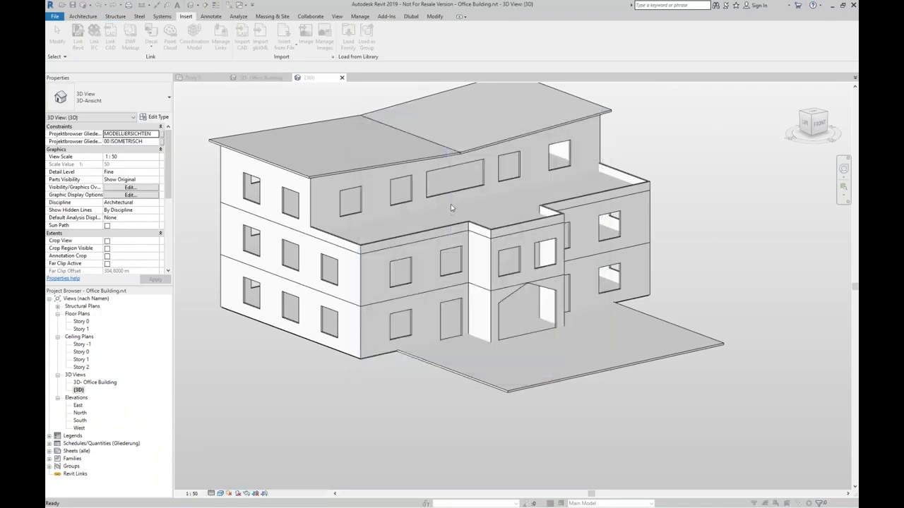
pyautogui.click(307, 98)
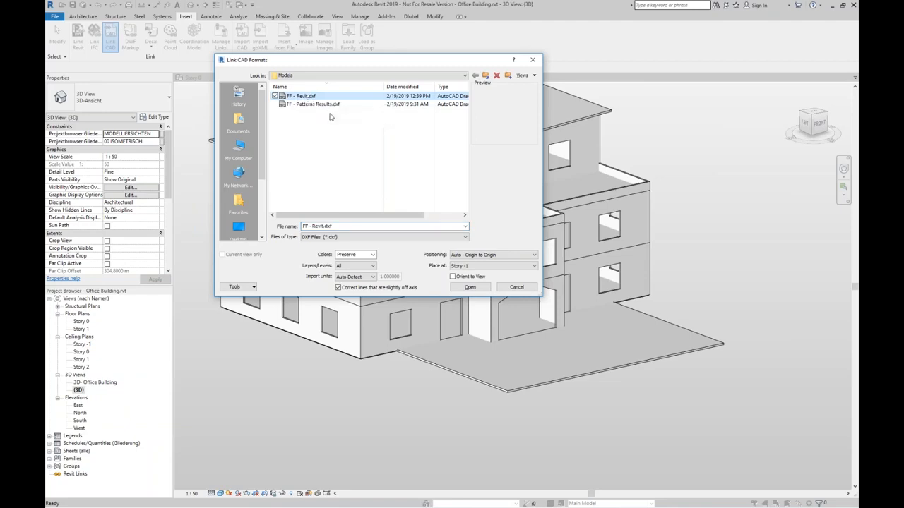
pyautogui.click(467, 255)
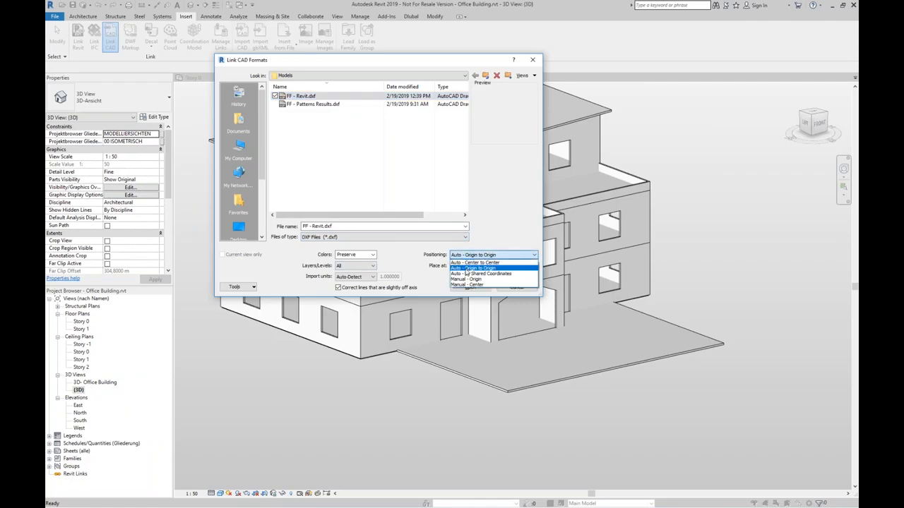
pyautogui.click(466, 269)
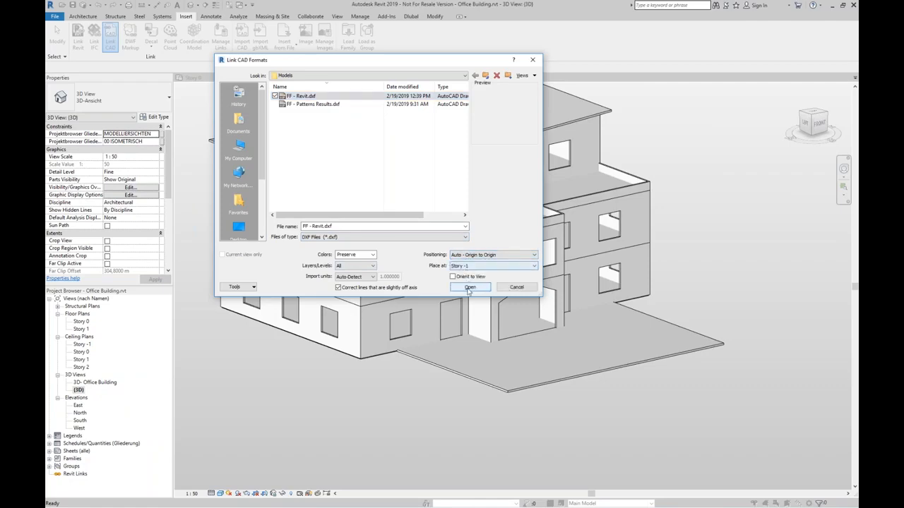
pyautogui.click(468, 287)
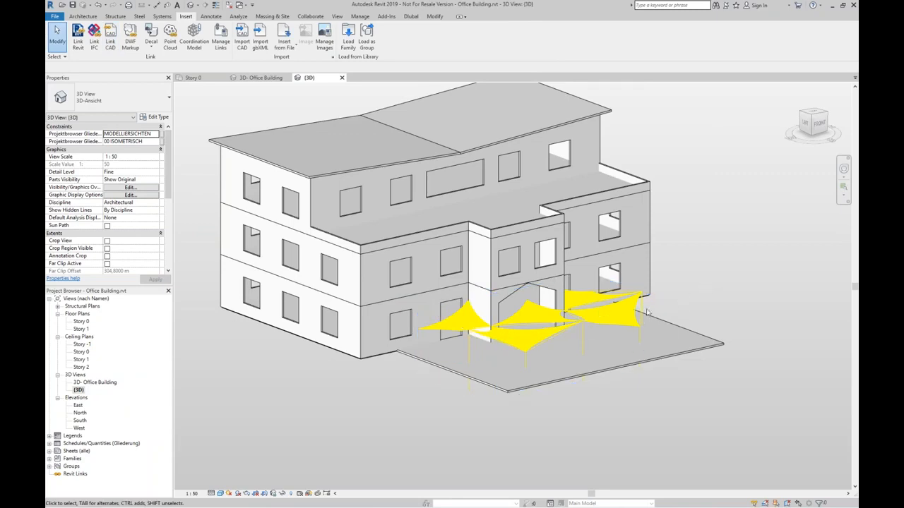
# Set the base level of the linked FF - Revit.dxf canopy to Story 0 and view it closer.
pyautogui.click(627, 322)
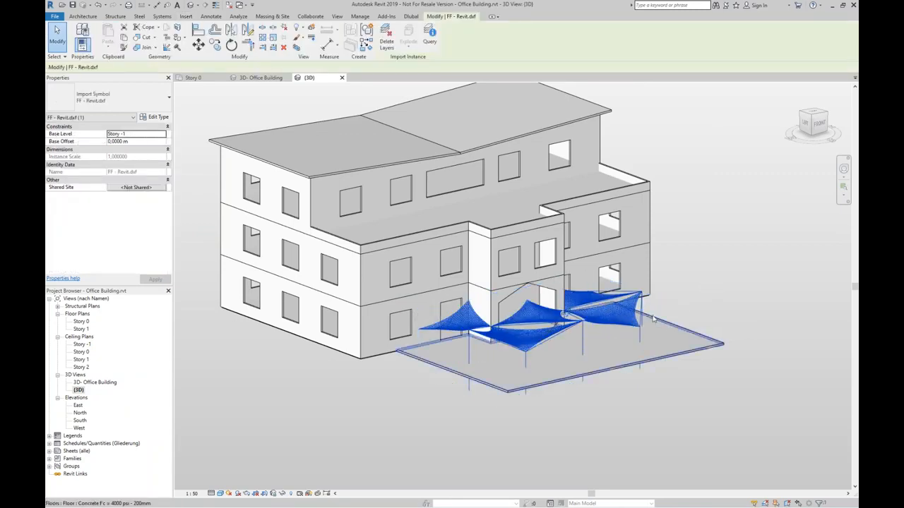
pyautogui.click(144, 134)
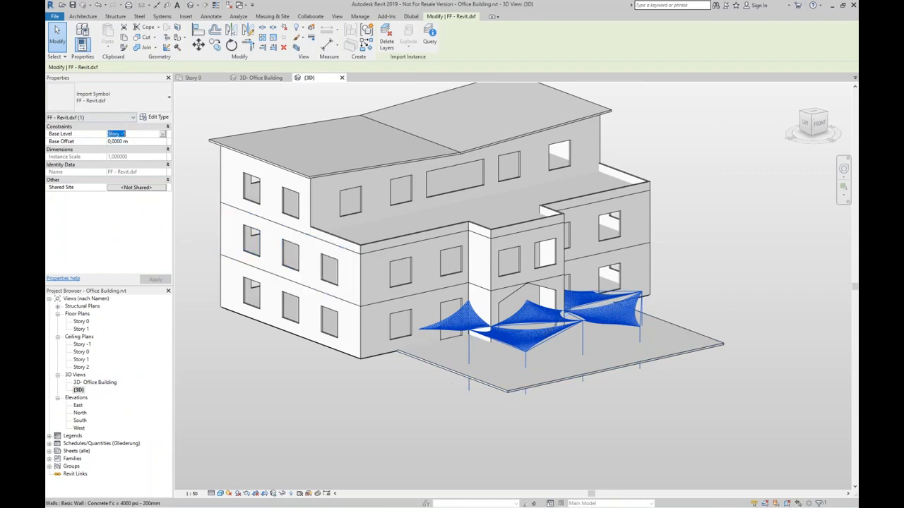
pyautogui.click(161, 135)
pyautogui.click(142, 148)
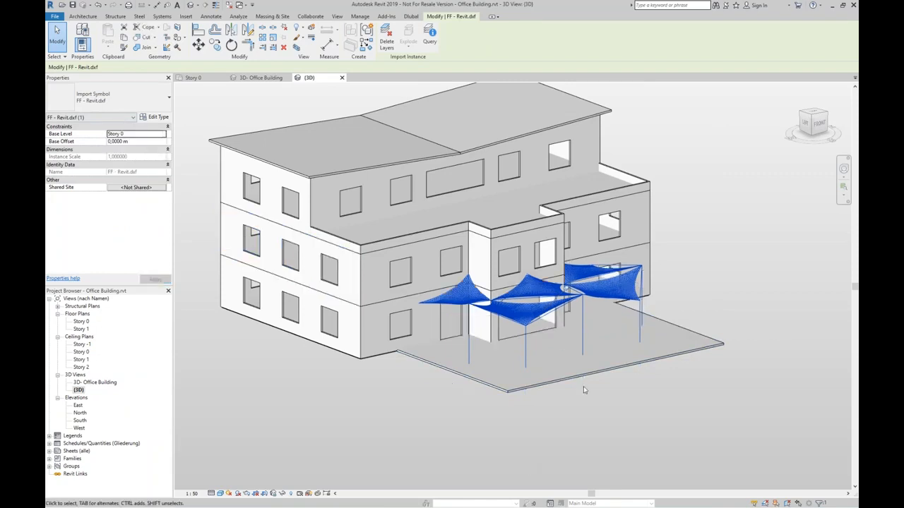
pyautogui.moveTo(585, 392)
pyautogui.keyDown('shift'); pyautogui.mouseDown(button='middle')
pyautogui.moveTo(583, 378)
pyautogui.moveTo(520, 367)
pyautogui.moveTo(490, 341)
pyautogui.moveTo(551, 377)
pyautogui.moveTo(557, 310)
pyautogui.moveTo(825, 335)
pyautogui.moveTo(807, 329)
pyautogui.mouseUp(button='middle'); pyautogui.keyUp('shift')
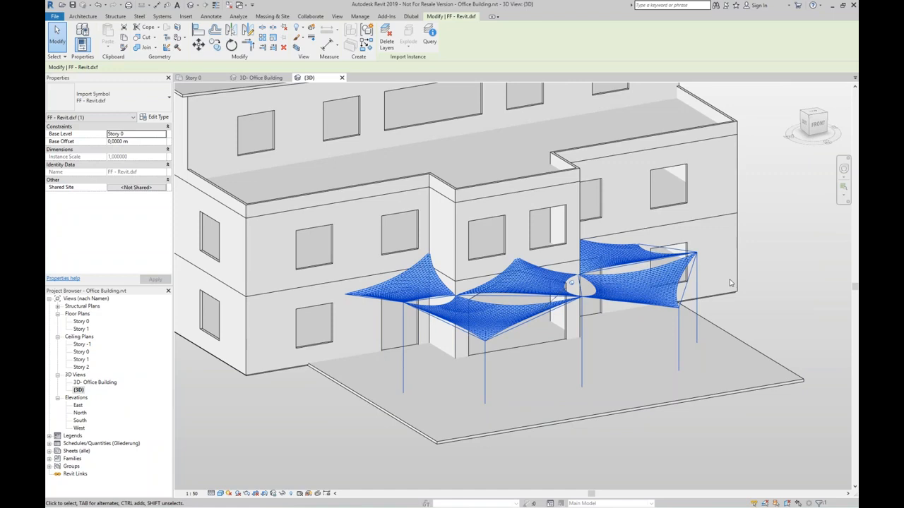
# Switch to the PowerPoint slide show and advance to the More Information slide.
pyautogui.press('super+Tab')
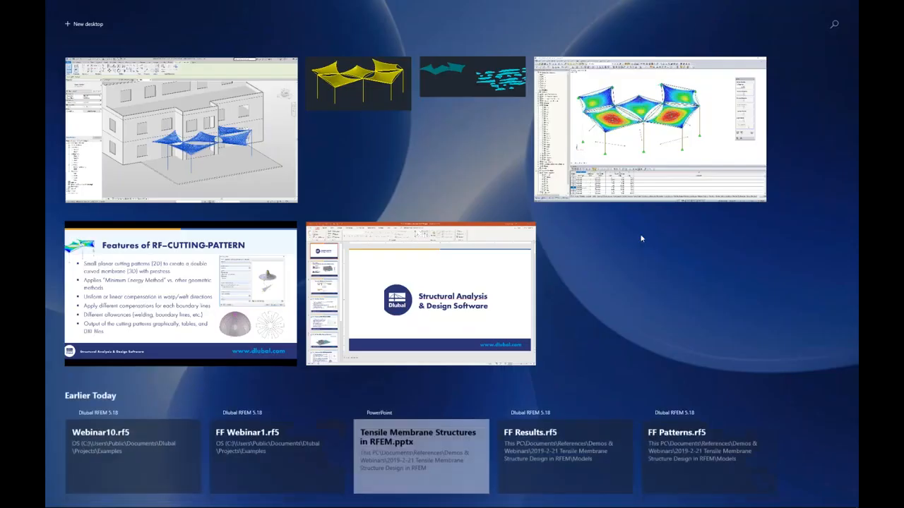
pyautogui.click(286, 290)
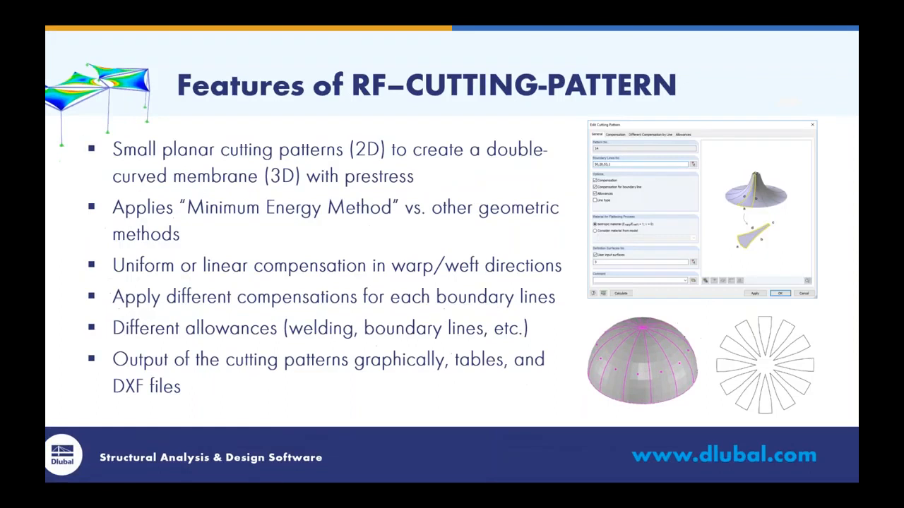
pyautogui.press('Right')
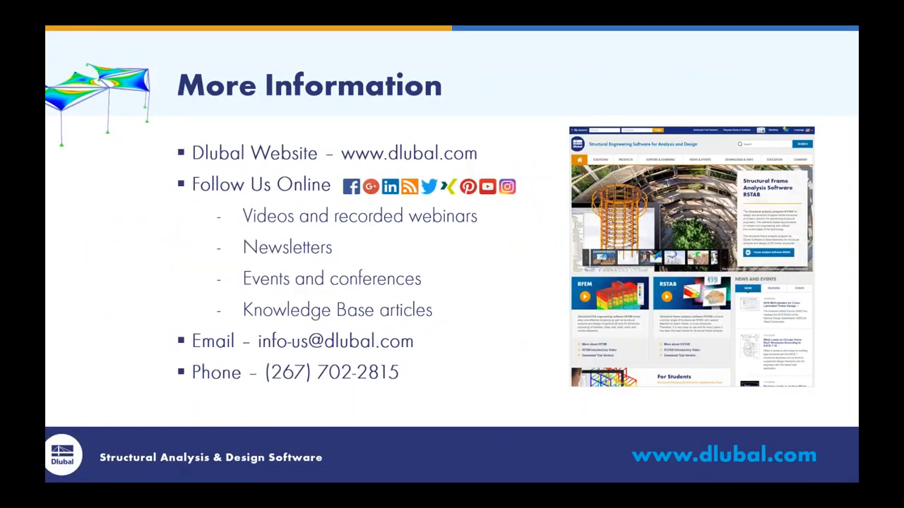